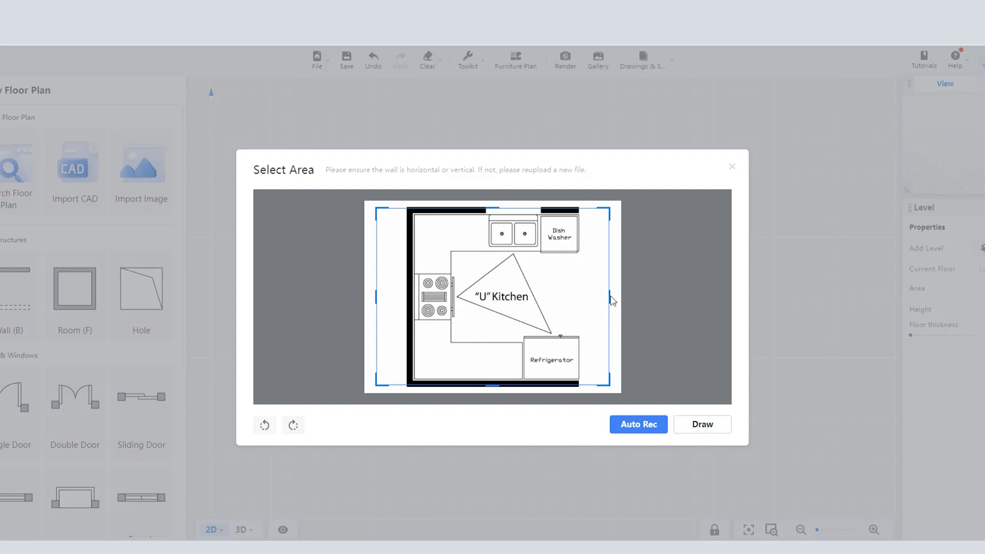
Step: Crop the imported kitchen image tightly to the plan's left and right sides and open it for manual drawing
drag(610, 298, 582, 297)
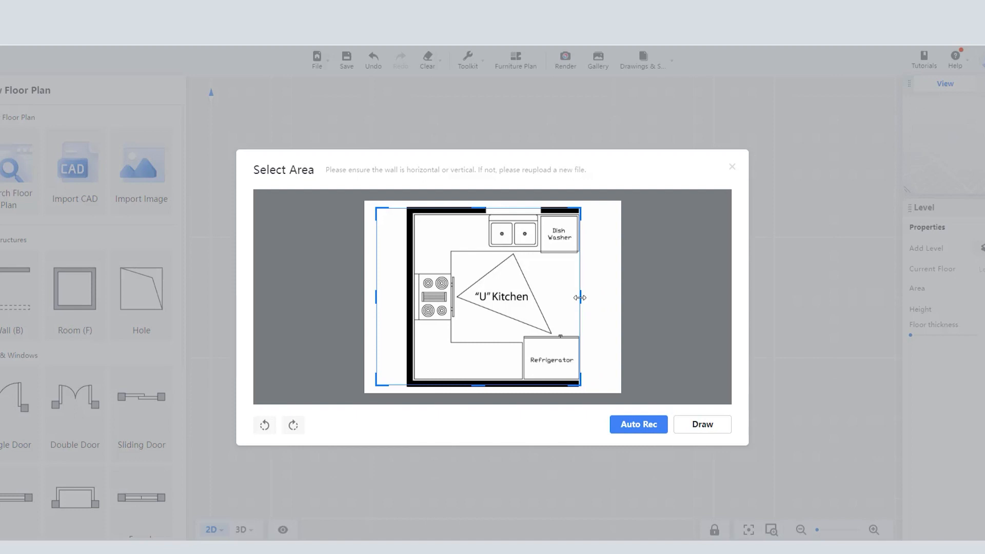
drag(377, 296, 406, 296)
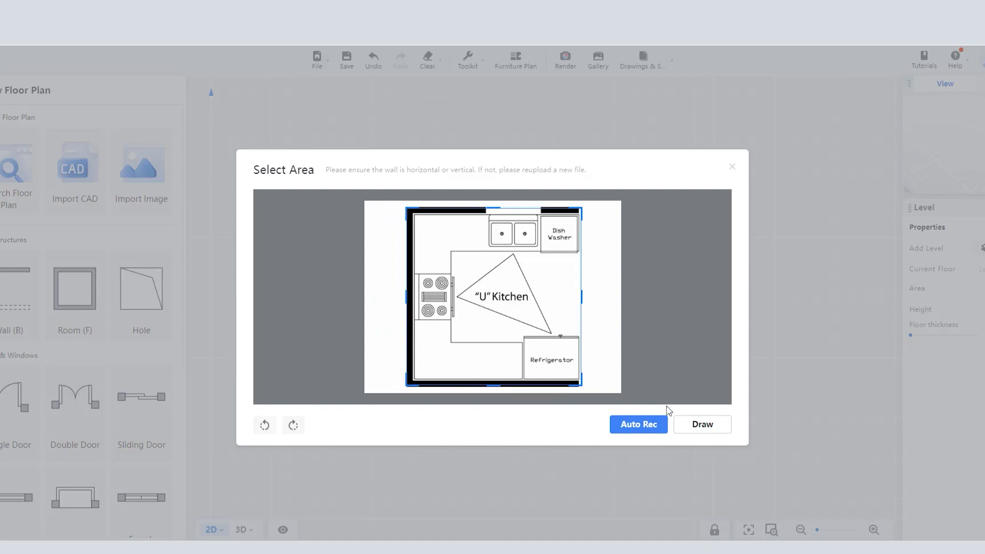
click(703, 425)
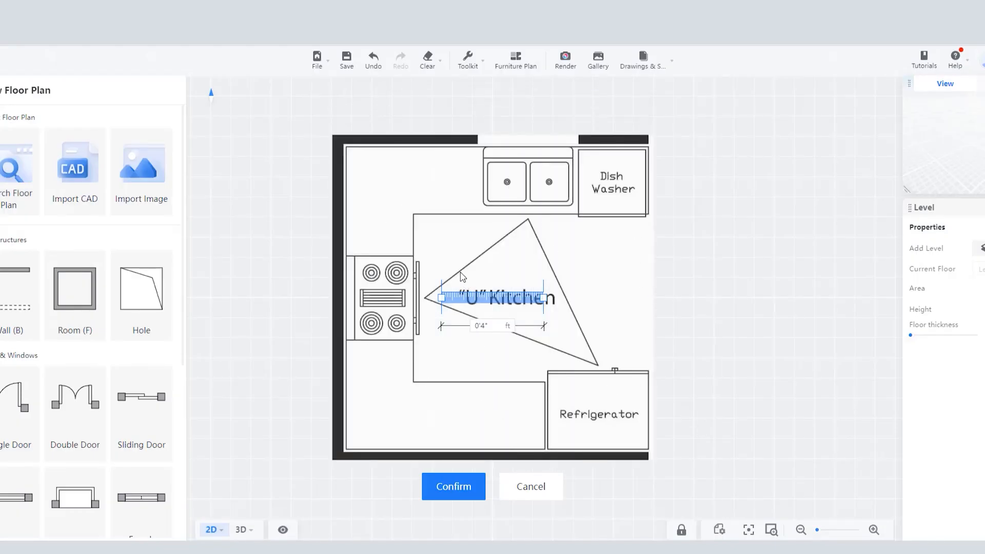
Step: Calibrate the plan's scale by stretching the ruler across the full upper wall, setting it to about 12 ft, and confirm
drag(496, 296, 647, 158)
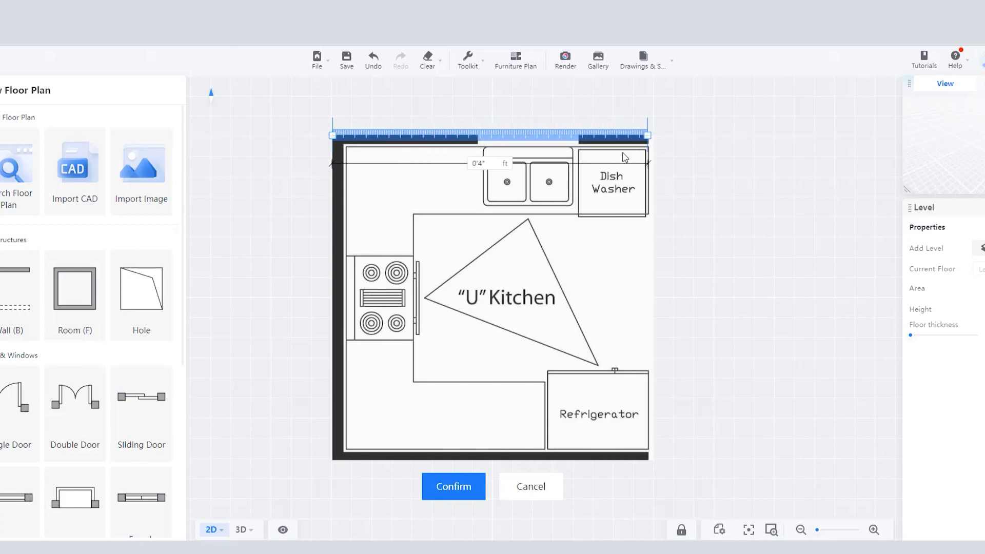
click(478, 165)
key(Return)
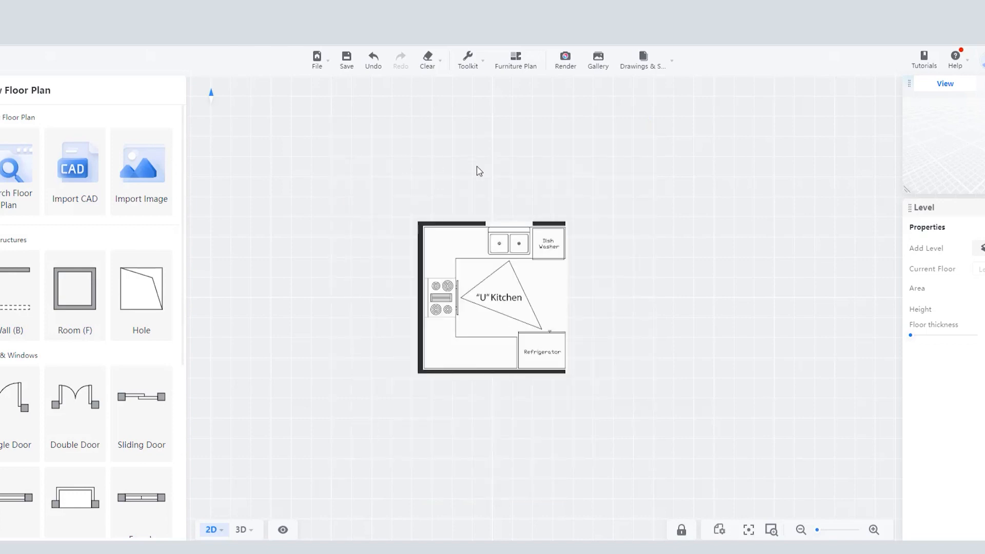
Step: Trace four 0'9" thick walls around the kitchen plan's perimeter, closing a room about 11'2" by 11'5" inside
scroll(536, 237, up, 5)
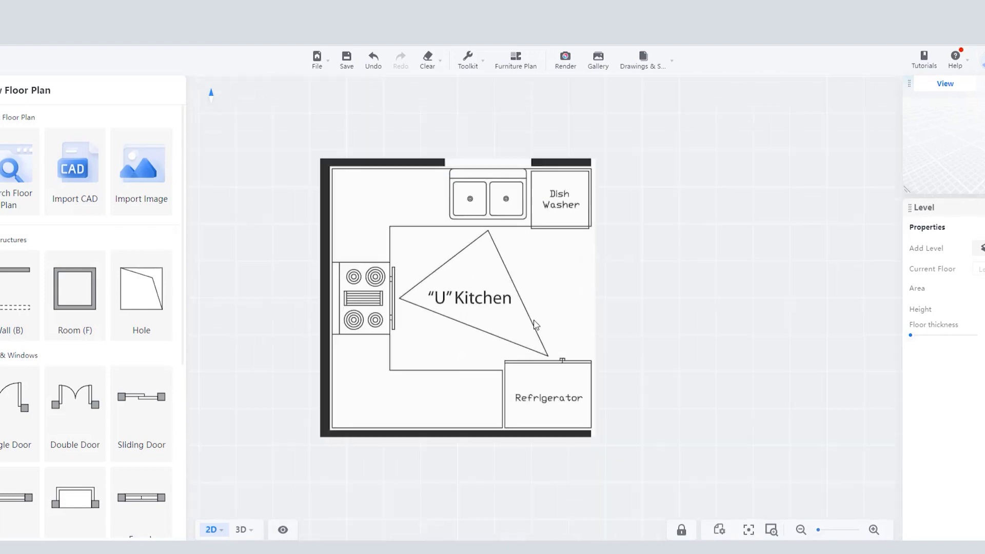
scroll(407, 187, down, 2)
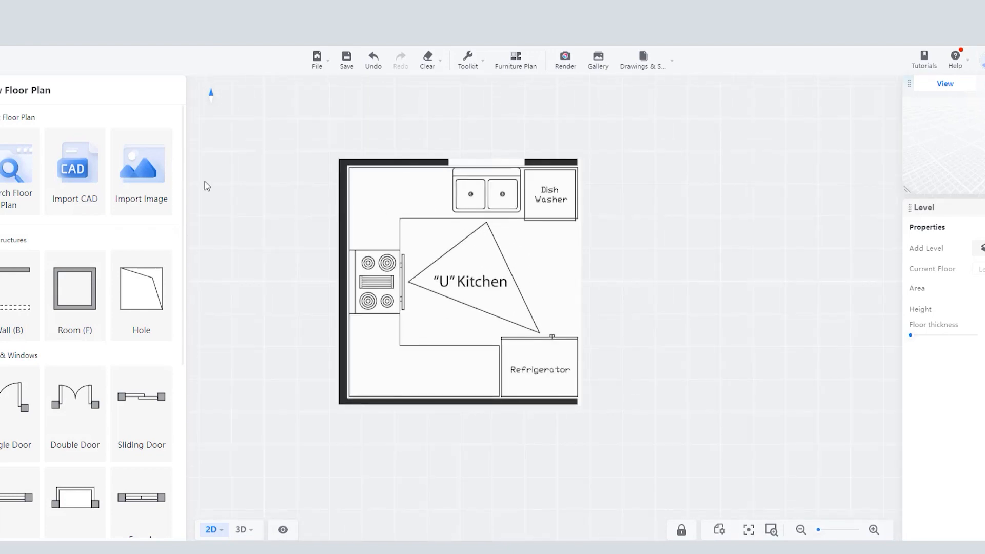
click(6, 276)
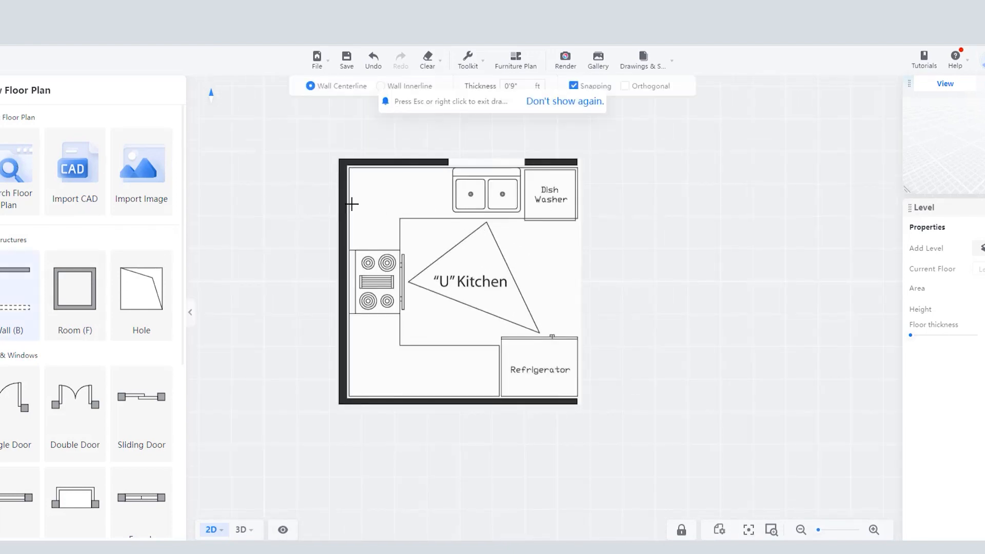
click(339, 159)
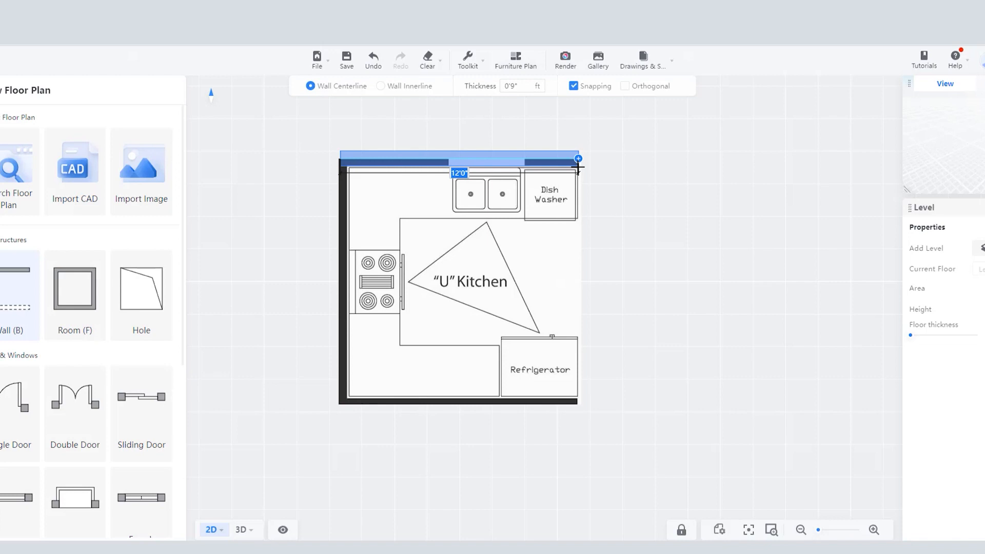
click(579, 163)
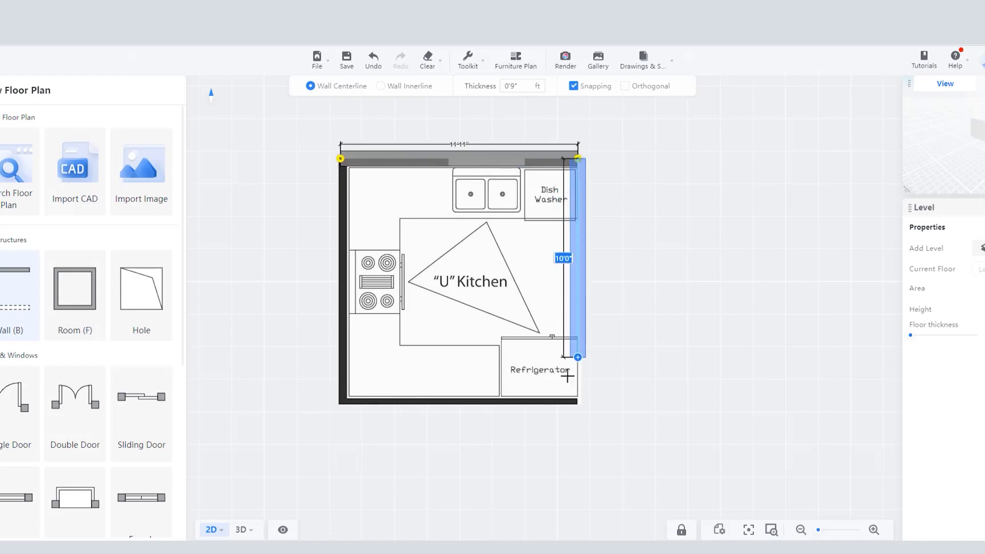
click(578, 403)
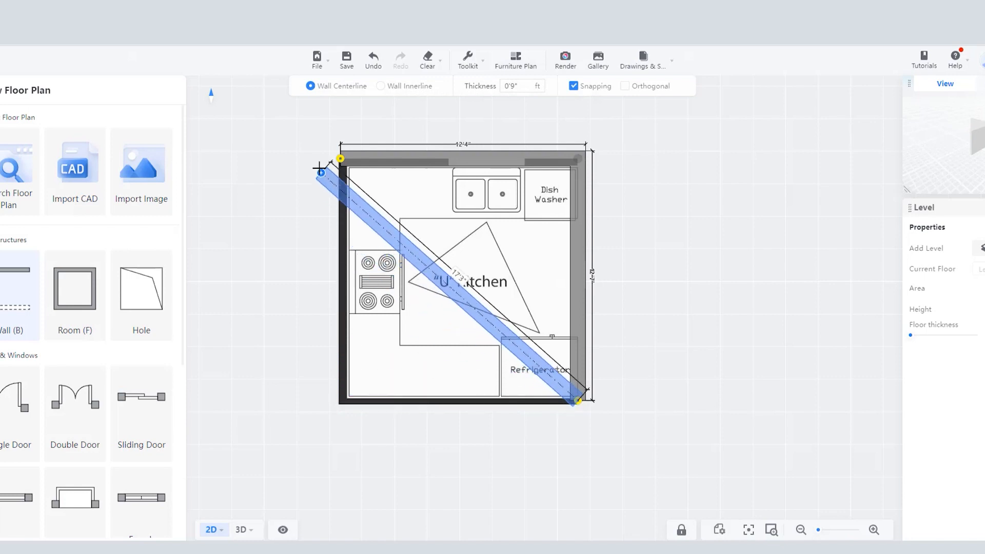
click(339, 411)
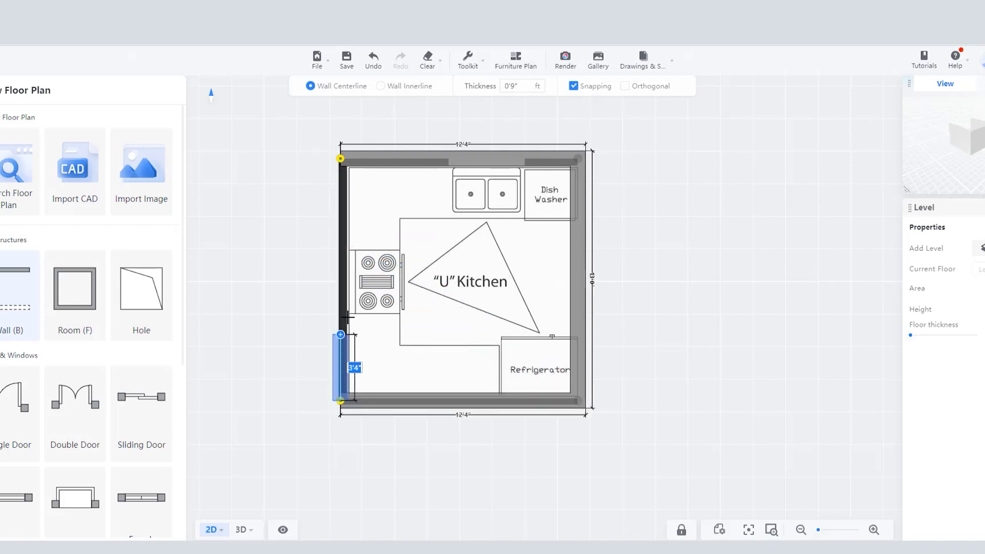
click(340, 159)
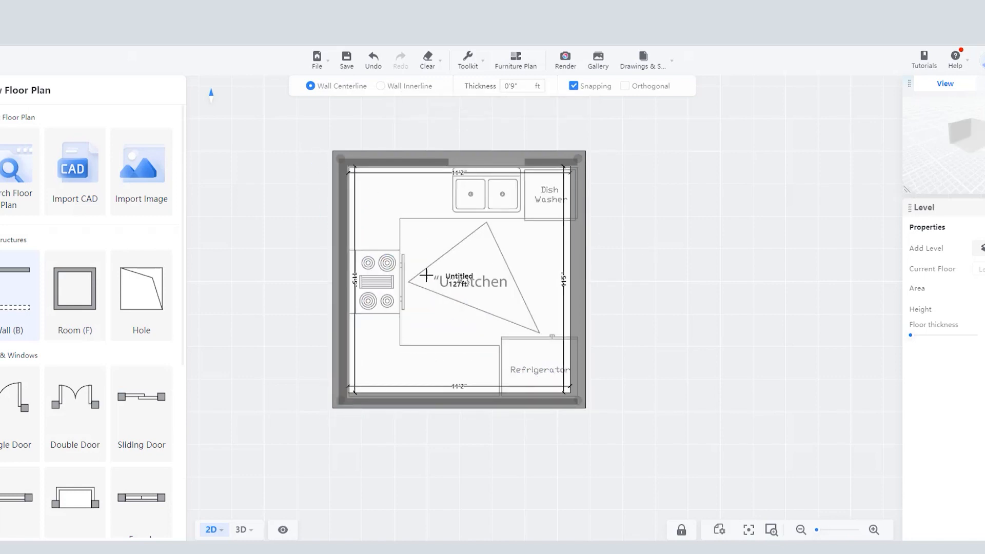
scroll(341, 275, up, 2)
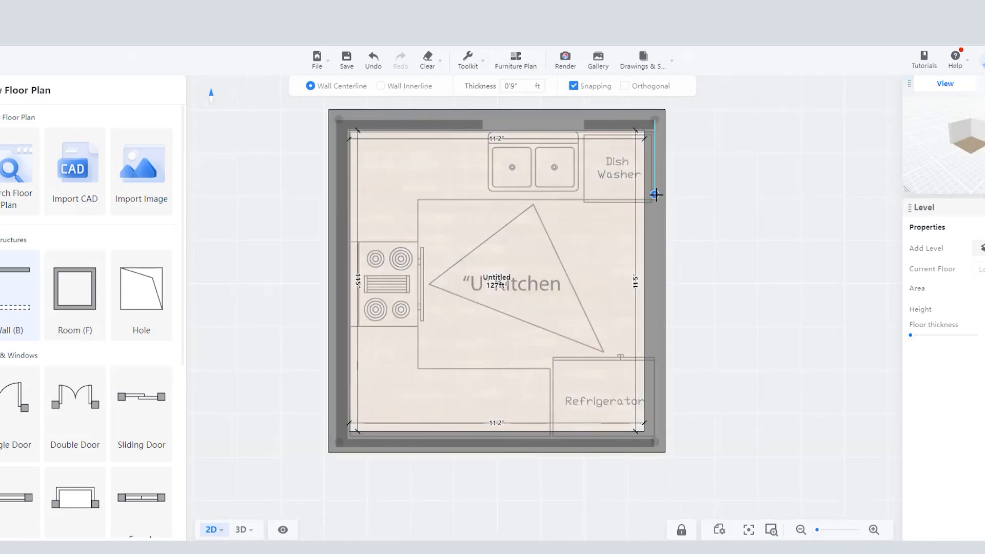
Step: Inspect the enclosed room in the 3D top view, orbiting around it, and return to the 2D floor view
mouse_move(244, 530)
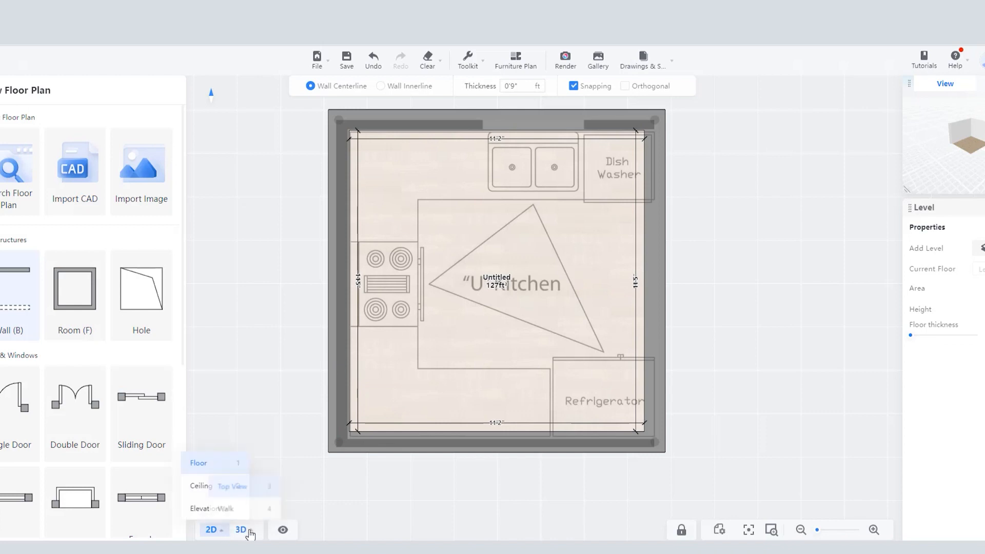
click(261, 485)
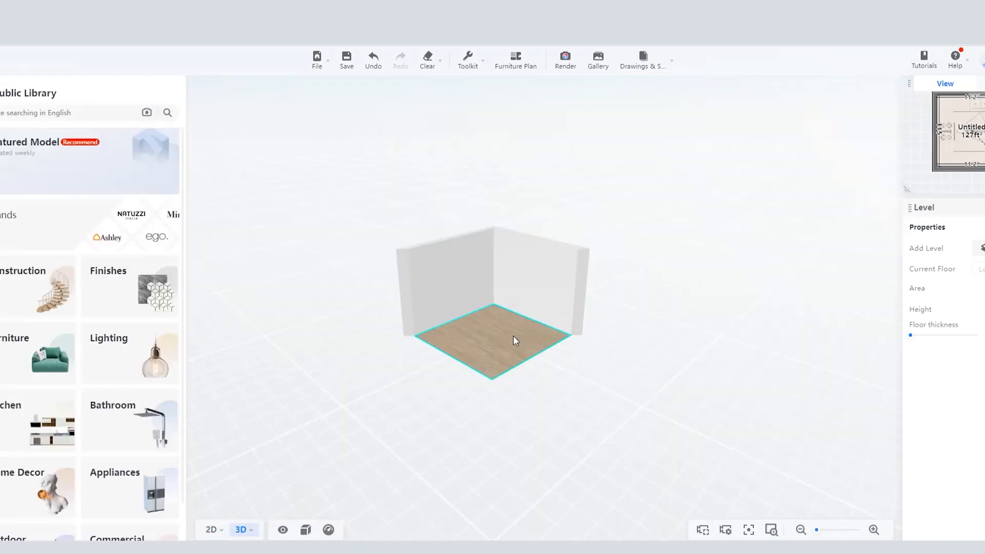
drag(510, 334, 585, 373)
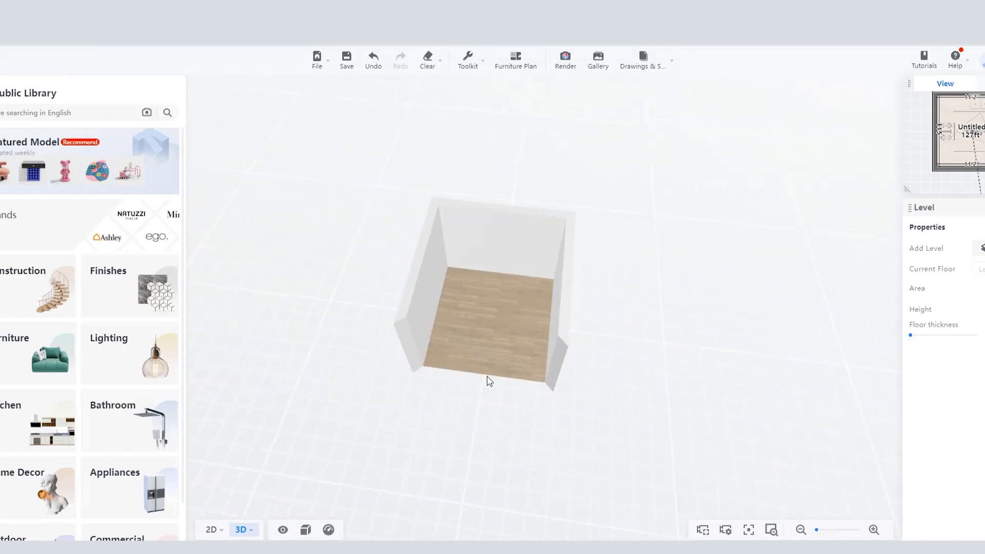
mouse_move(212, 529)
click(209, 464)
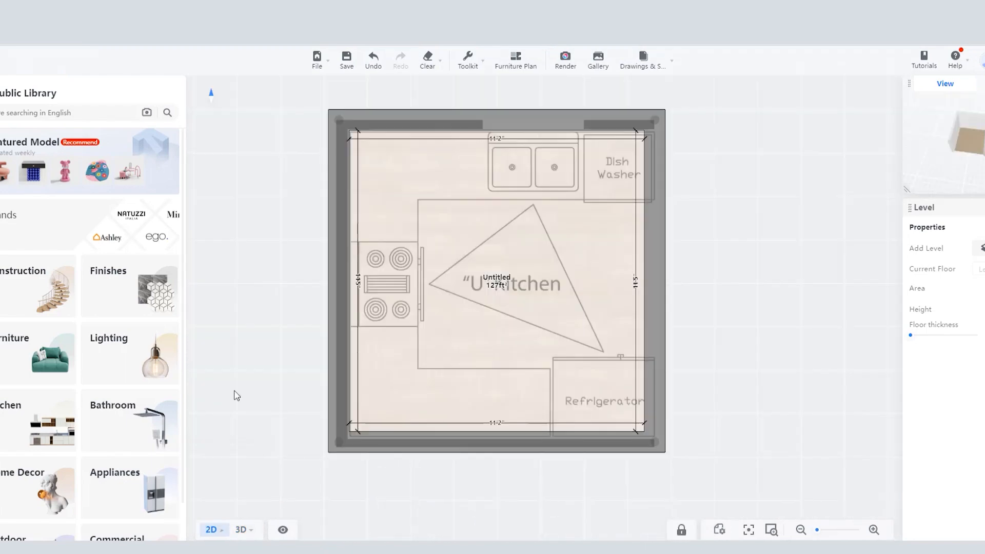
Step: Reduce the thickness of the wall beside the dishwasher and refrigerator until it is only a thin line
click(659, 260)
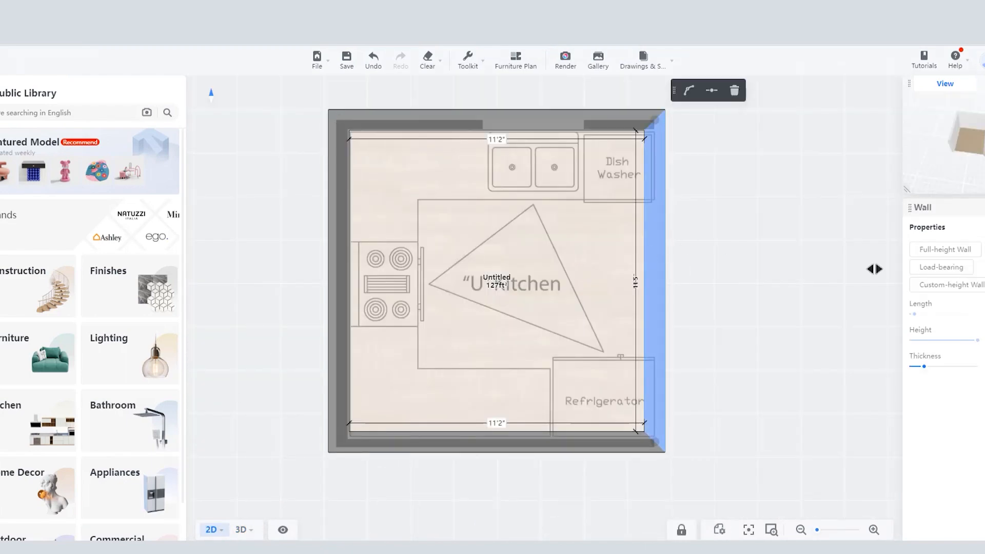
key(Return)
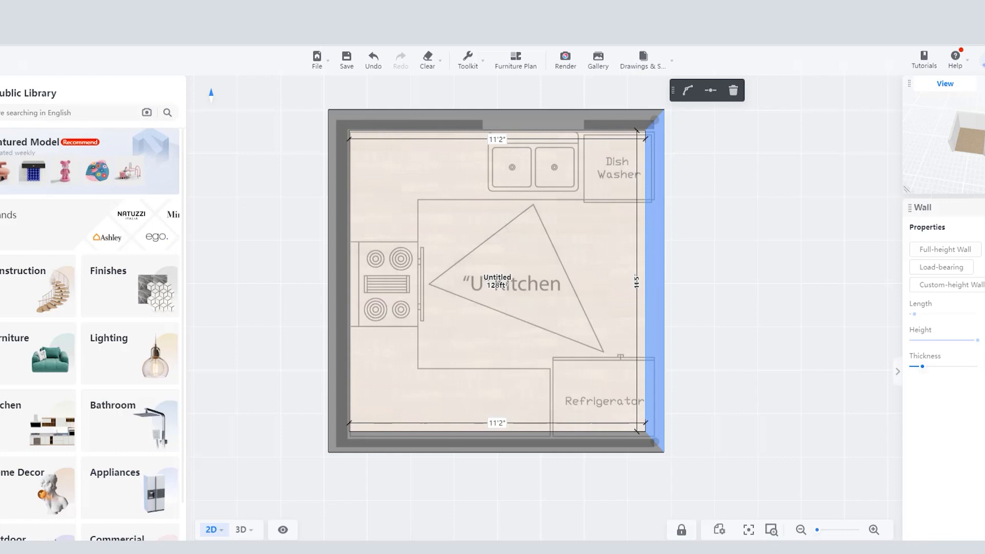
key(Return)
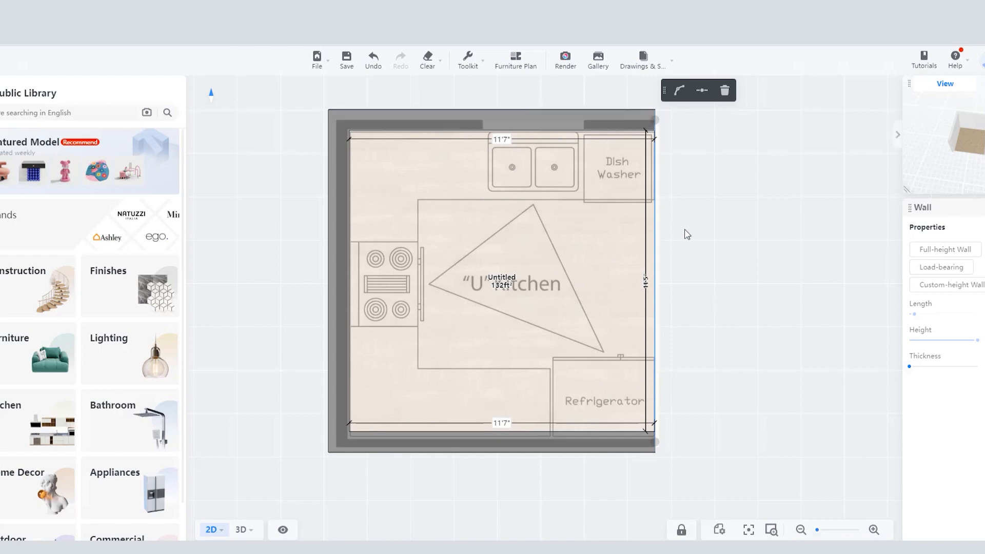
Step: Examine the thinned wall in the 3D top view from several angles, and go back to the 2D floor view
scroll(543, 234, up, 1)
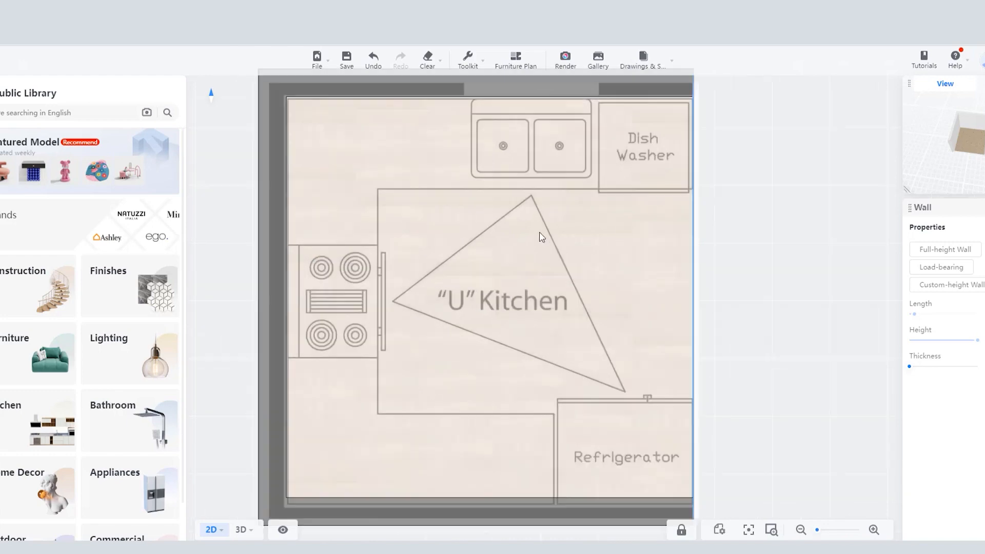
scroll(519, 192, down, 1)
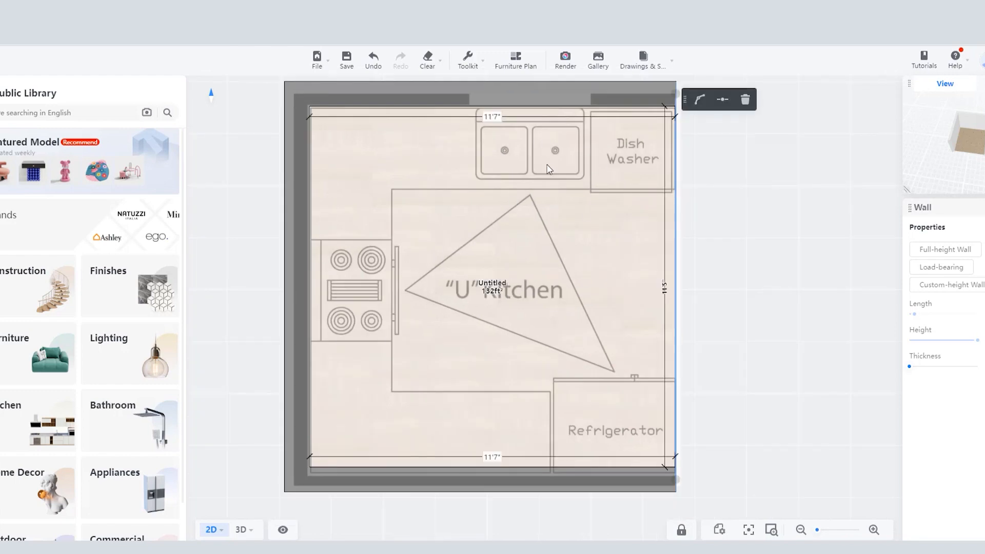
mouse_move(245, 529)
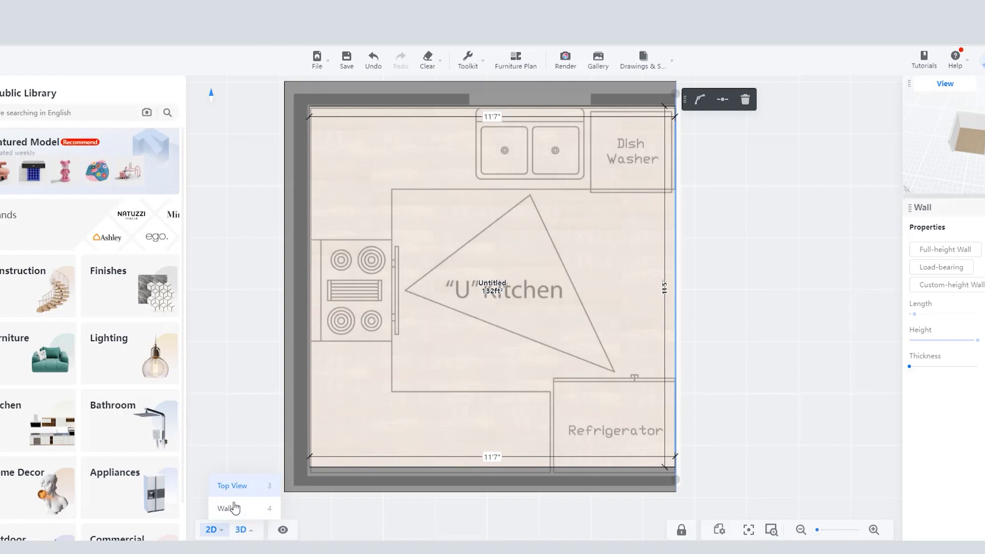
click(232, 486)
drag(470, 436, 553, 396)
scroll(506, 338, up, 3)
drag(506, 343, 483, 321)
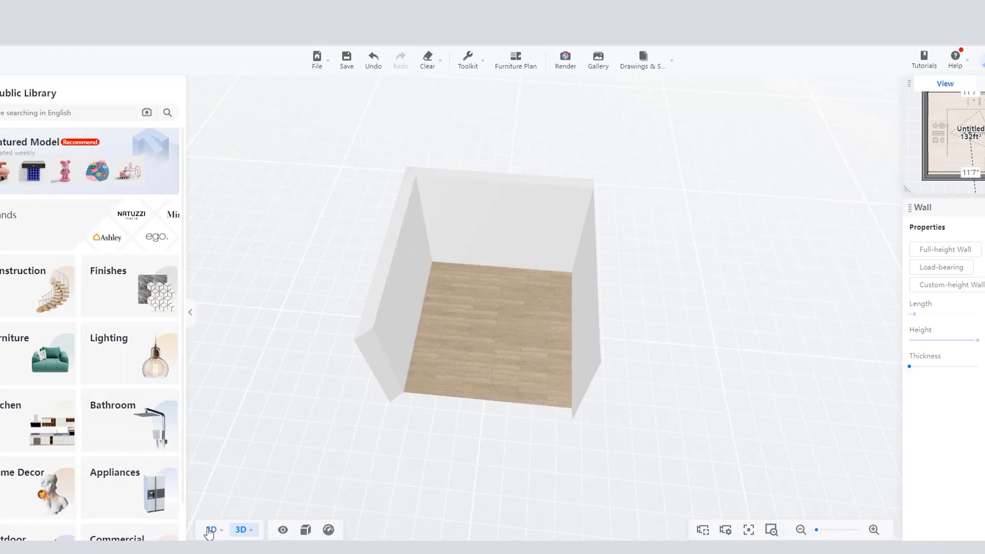
mouse_move(210, 530)
click(199, 462)
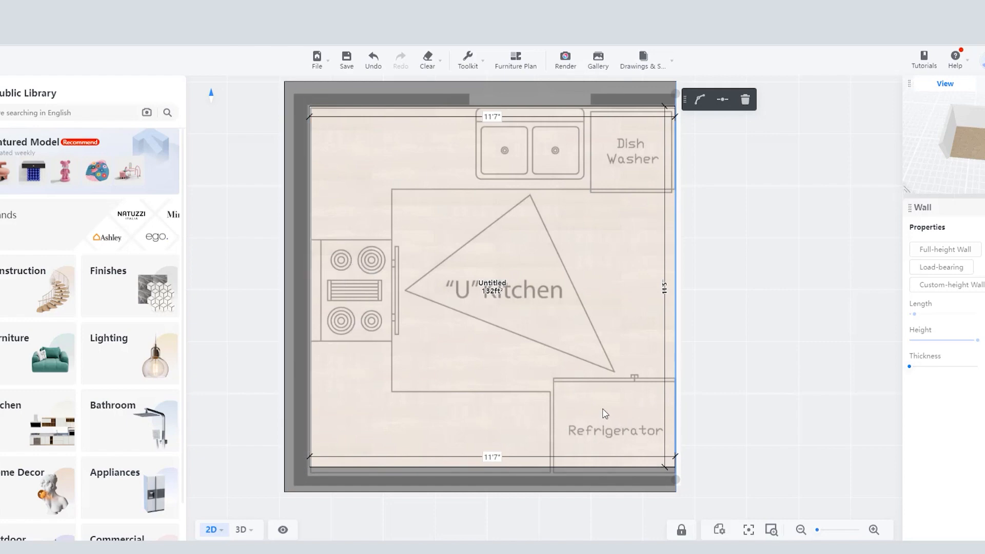
Step: Place the gray side-by-side refrigerator with black door panels from the Appliances library onto the plan's Refrigerator outline
scroll(93, 214, down, 1)
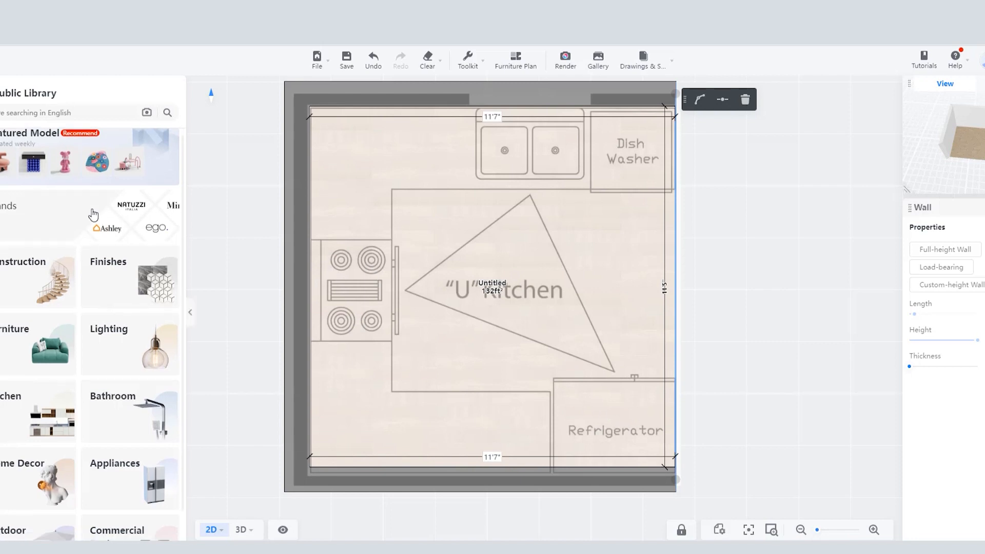
scroll(93, 215, down, 2)
click(121, 437)
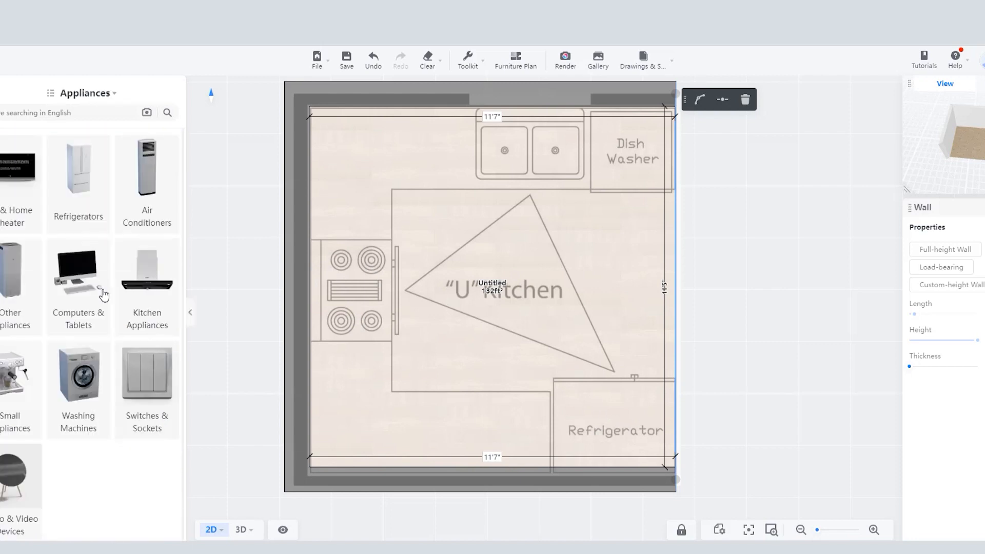
click(79, 169)
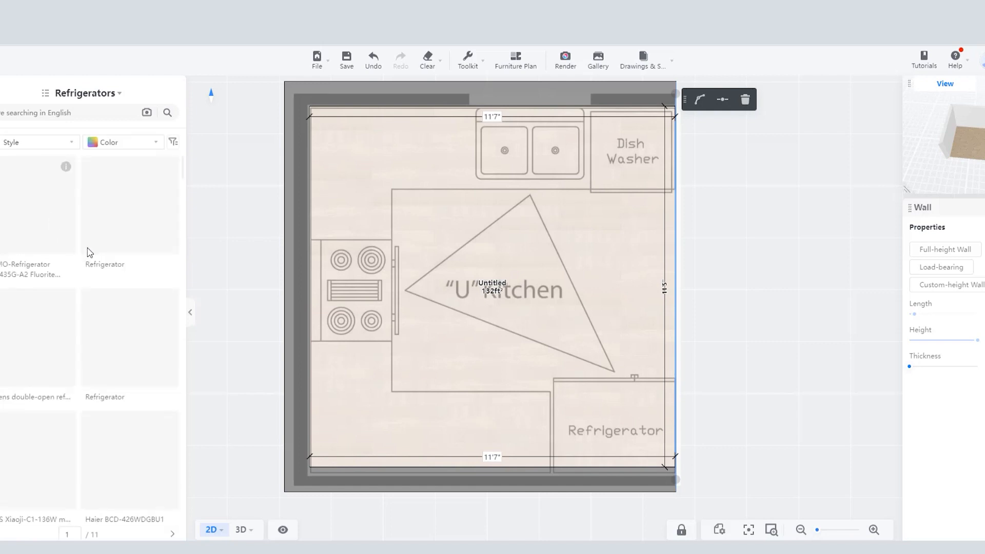
scroll(89, 316, down, 3)
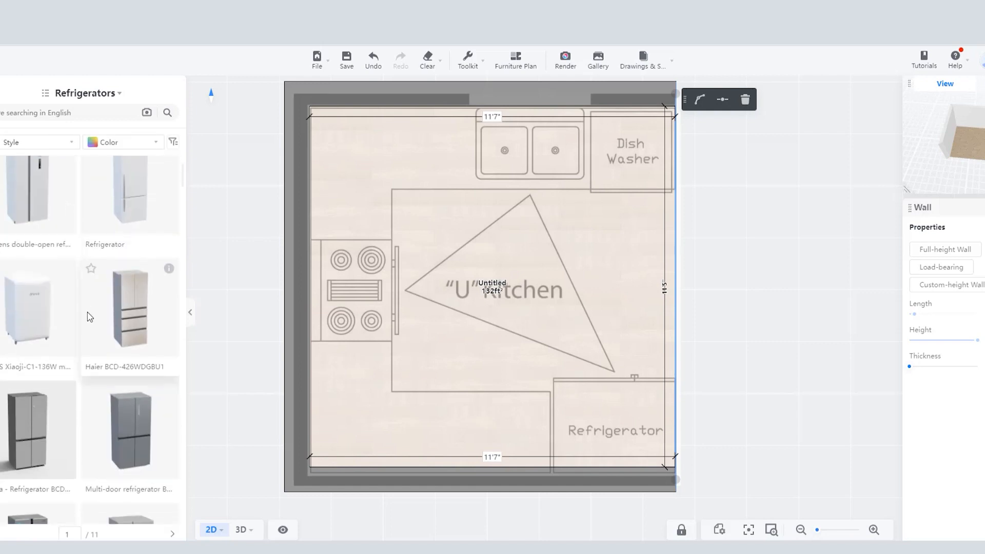
scroll(90, 317, down, 4)
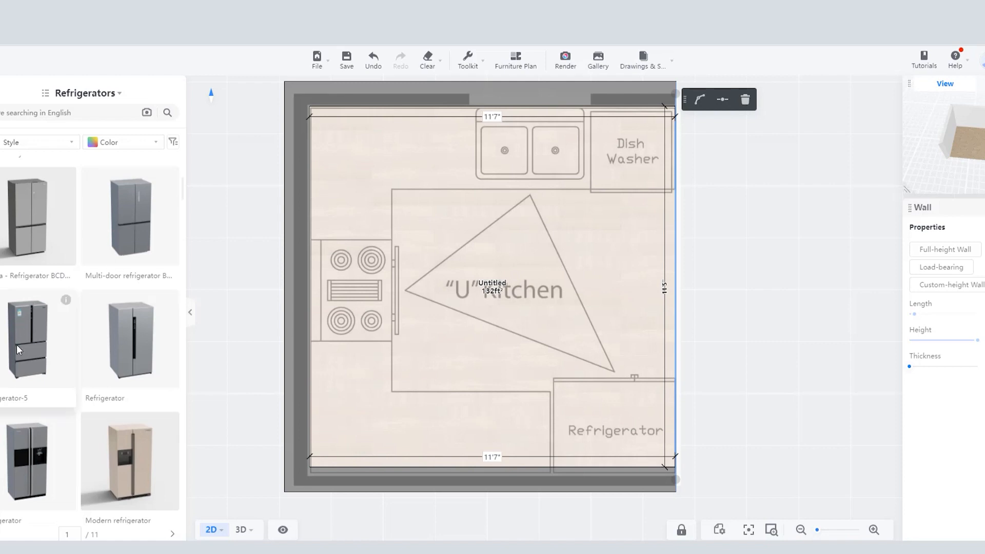
drag(138, 468, 618, 425)
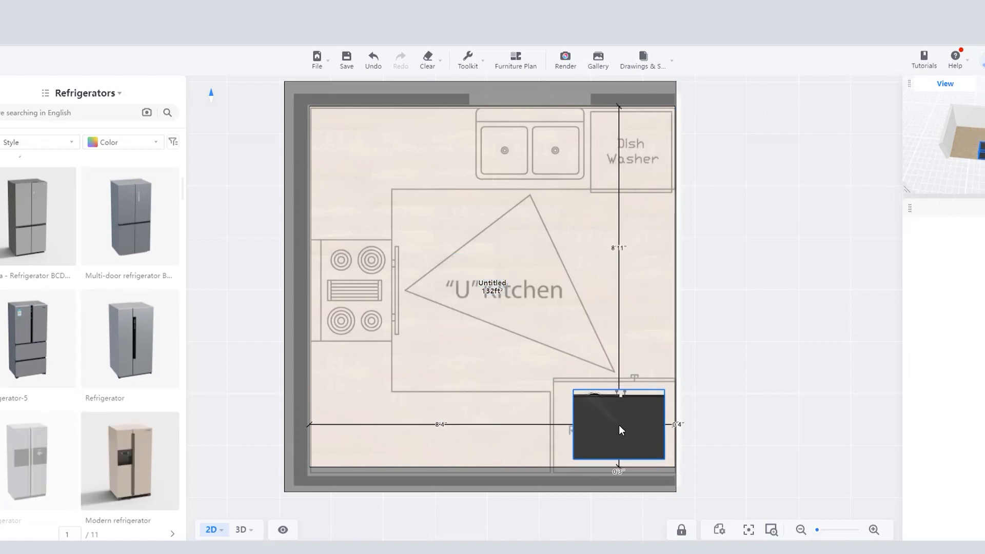
scroll(570, 346, up, 8)
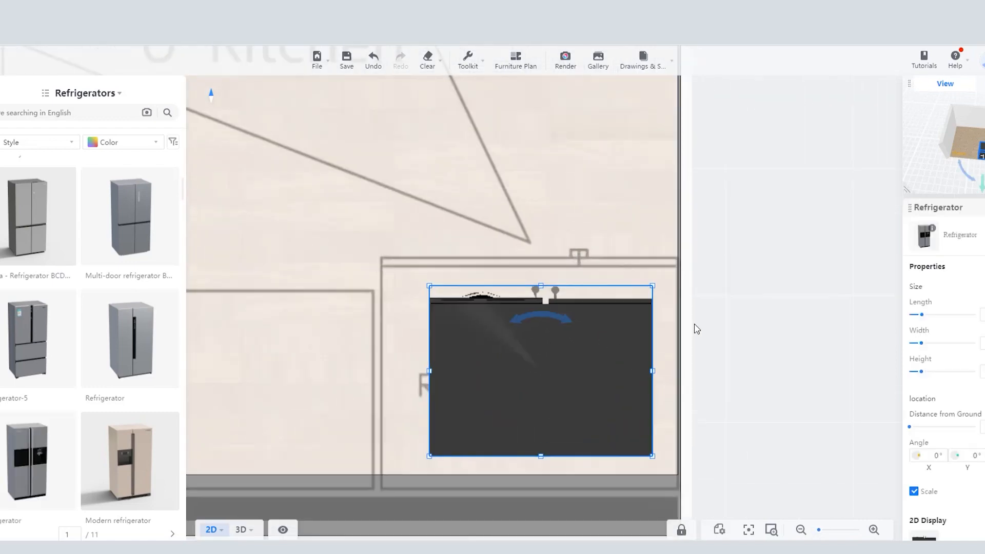
scroll(569, 331, down, 3)
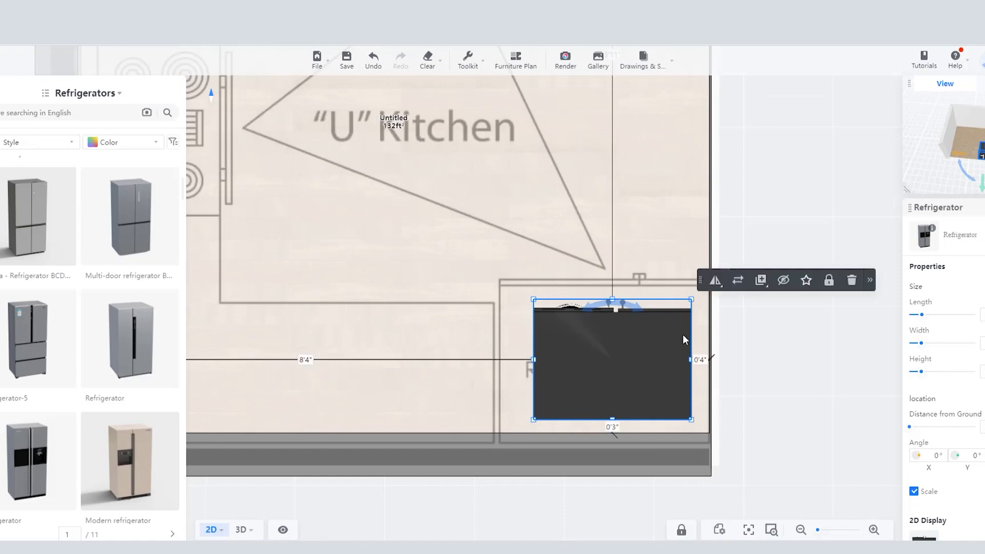
scroll(652, 343, up, 1)
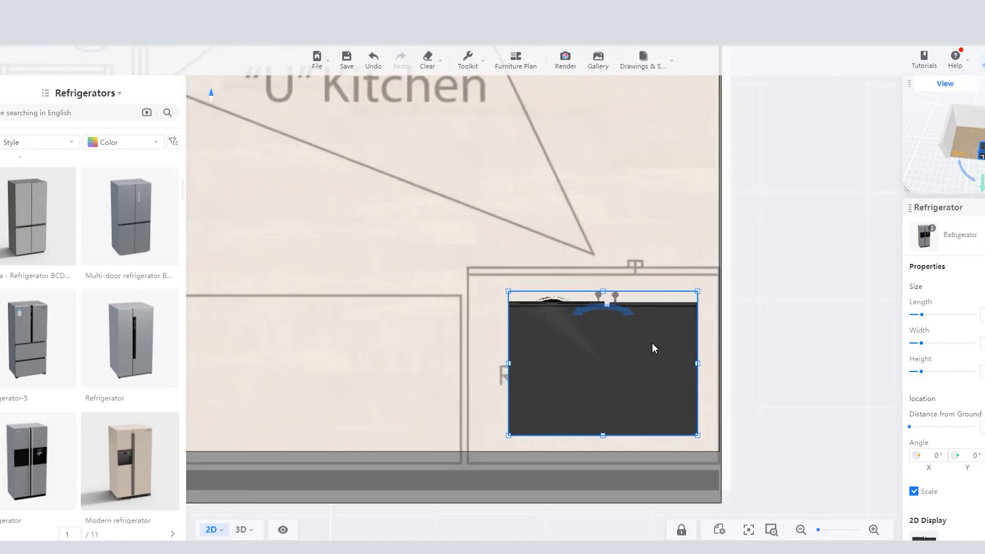
Step: Enlarge the refrigerator by stretching its two sides and its front edge towards the plan's Refrigerator outline
click(648, 338)
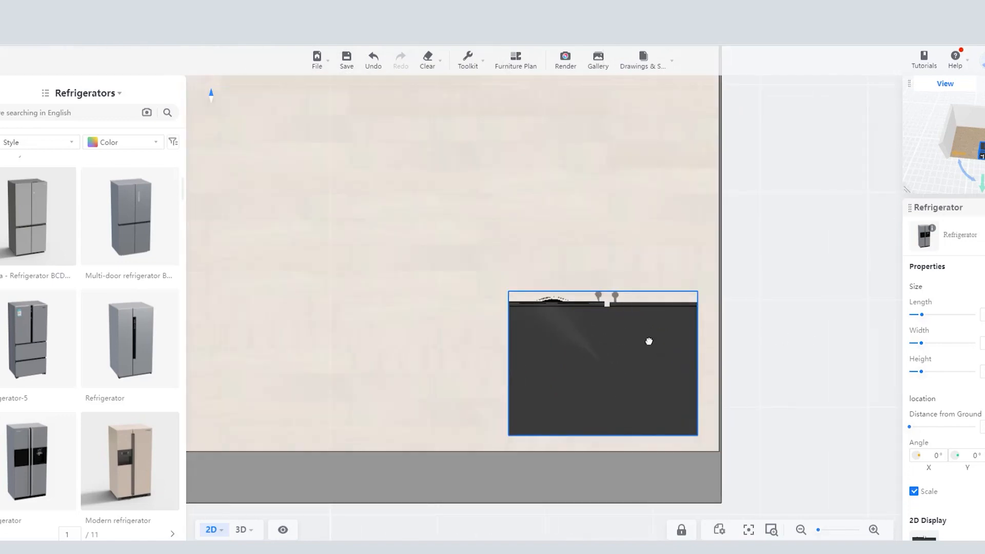
click(600, 344)
scroll(607, 347, down, 4)
scroll(632, 329, down, 1)
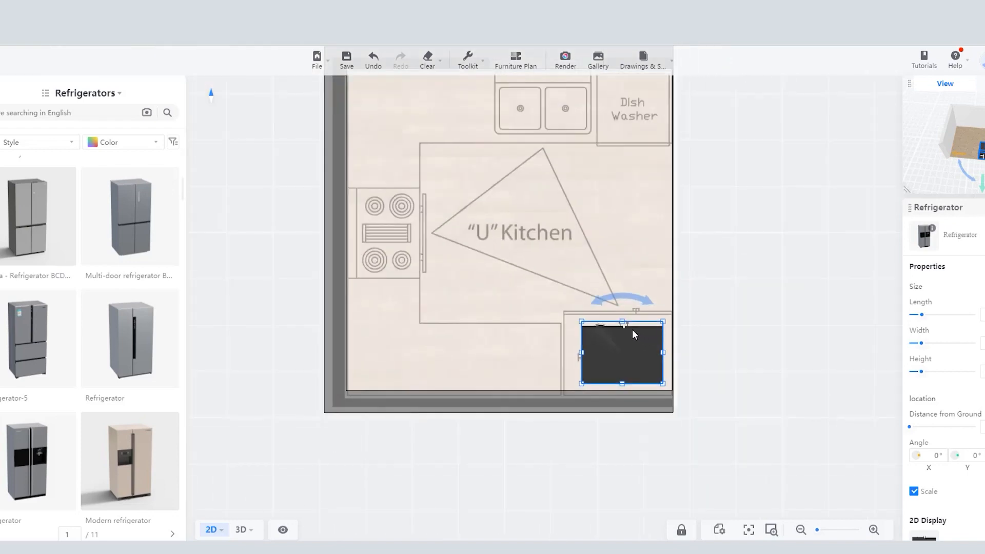
scroll(633, 330, up, 2)
drag(548, 367, 521, 366)
drag(601, 317, 600, 300)
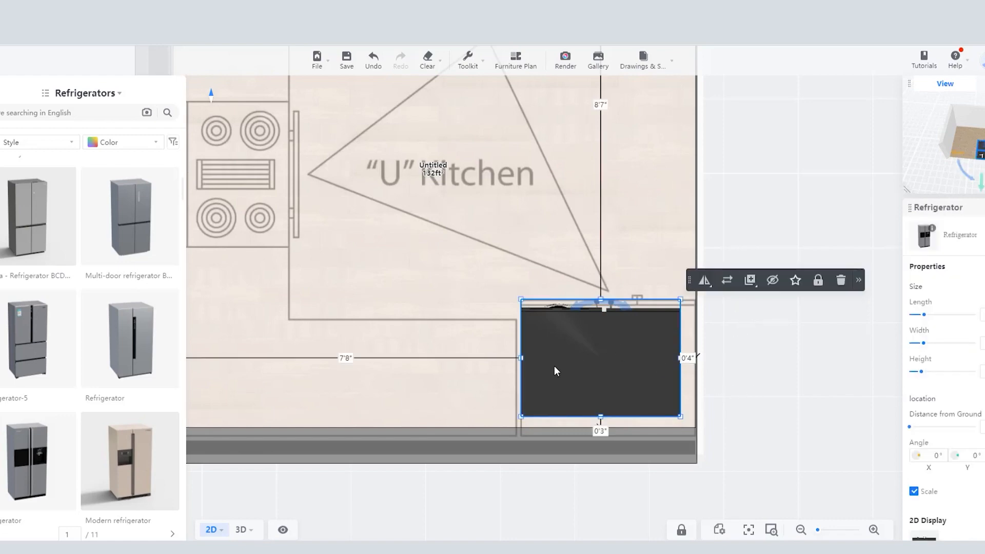
scroll(698, 356, up, 3)
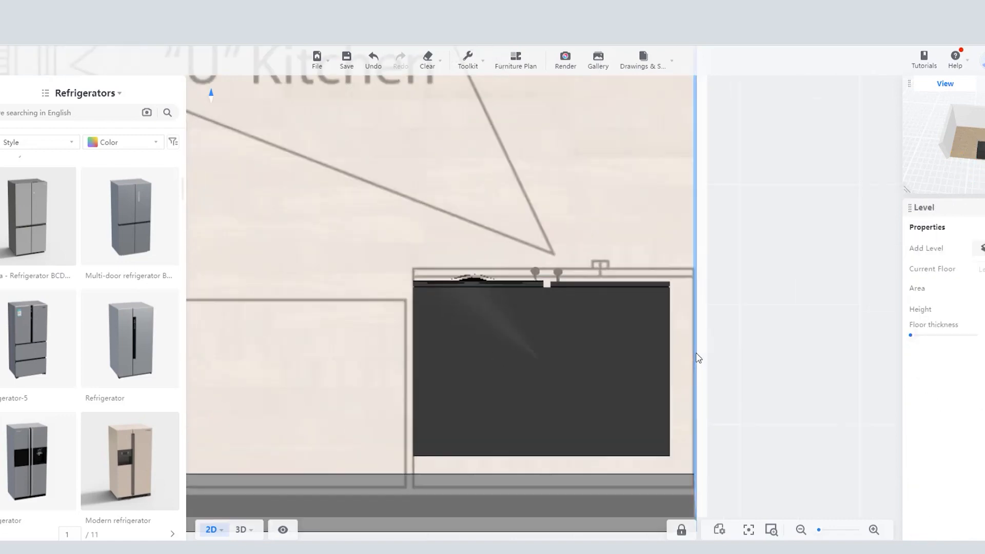
drag(667, 363, 688, 364)
Step: Measure the refrigerator's width along its front edge with the Measure tool
click(467, 61)
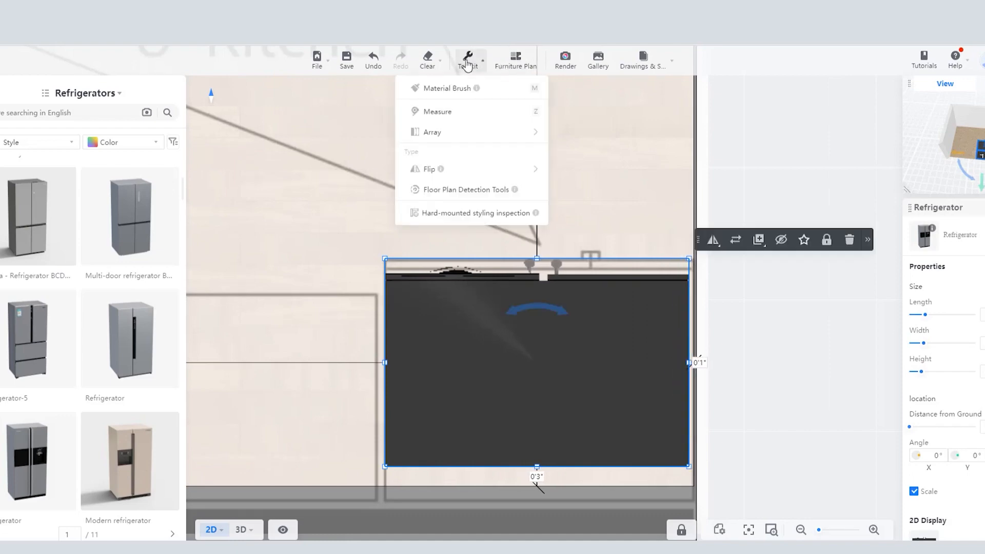
click(436, 113)
drag(388, 274, 495, 277)
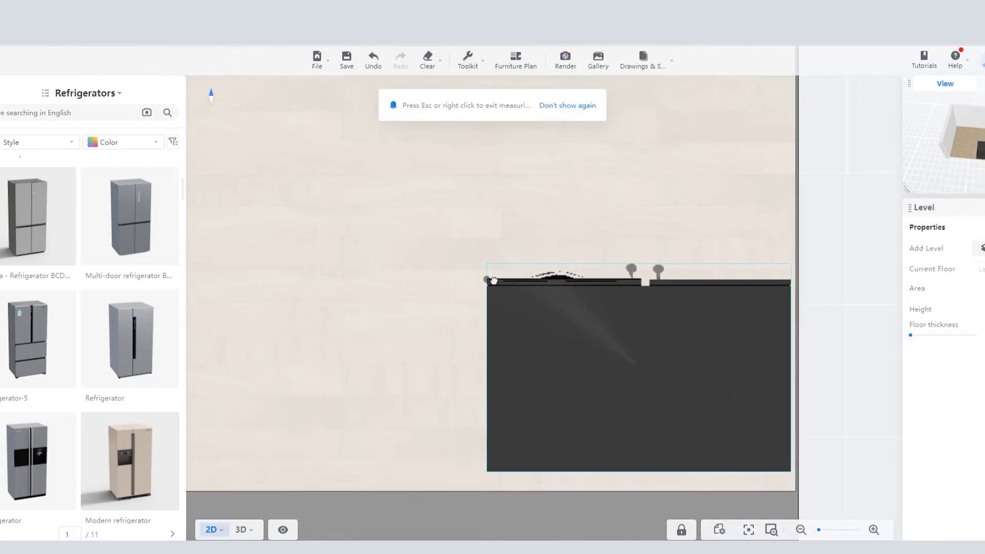
click(489, 275)
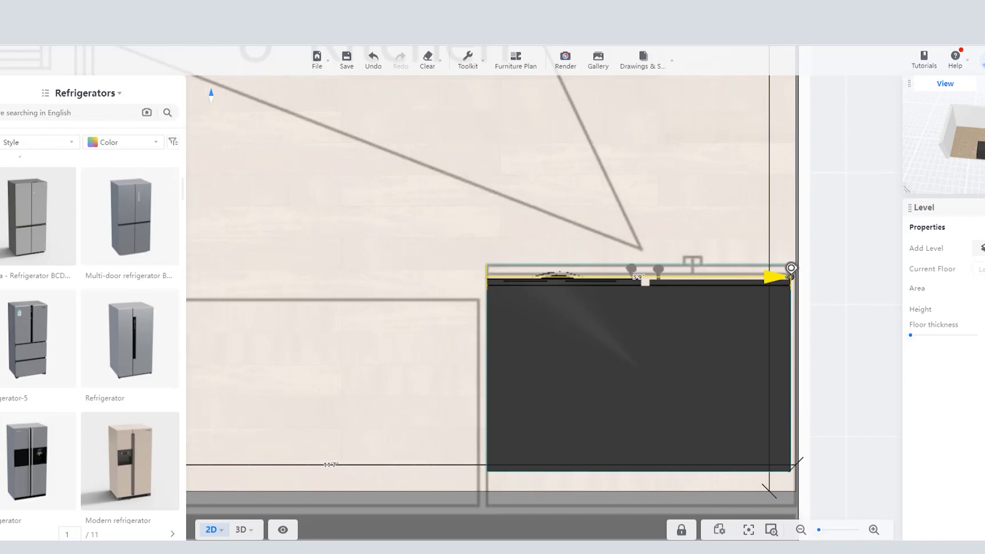
key(Escape)
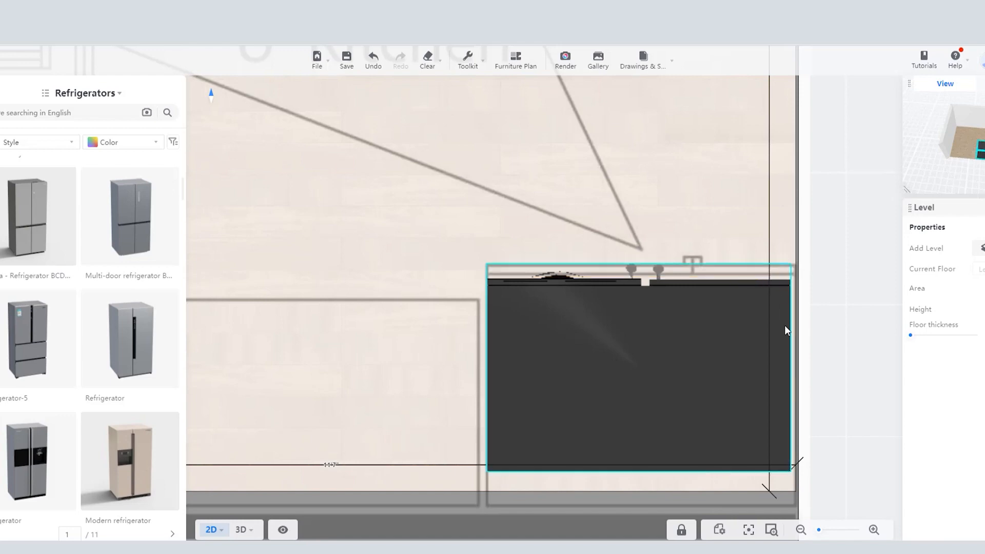
Step: Narrow the refrigerator slightly from the side near the thin wall, and move it back flush against the wall behind it
click(752, 336)
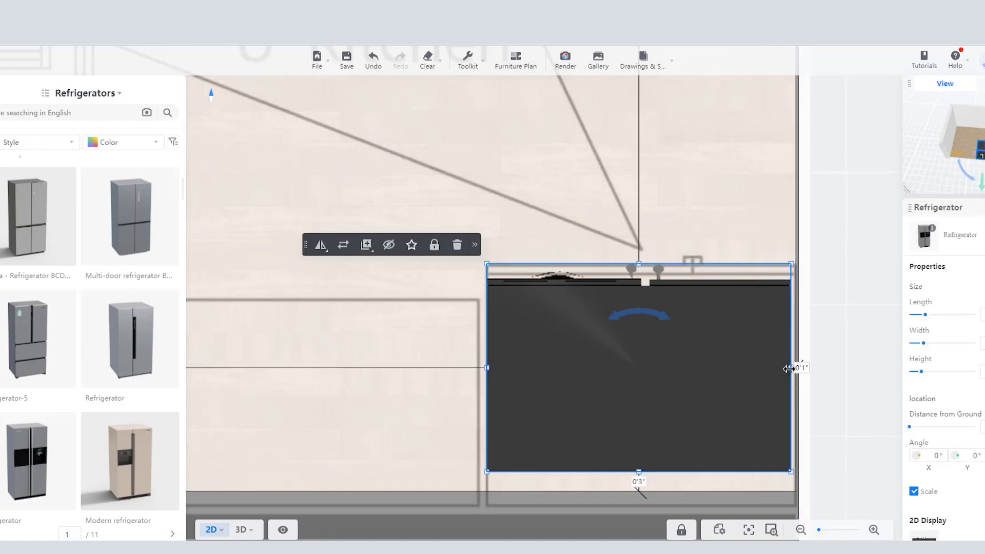
drag(789, 369, 778, 368)
click(825, 311)
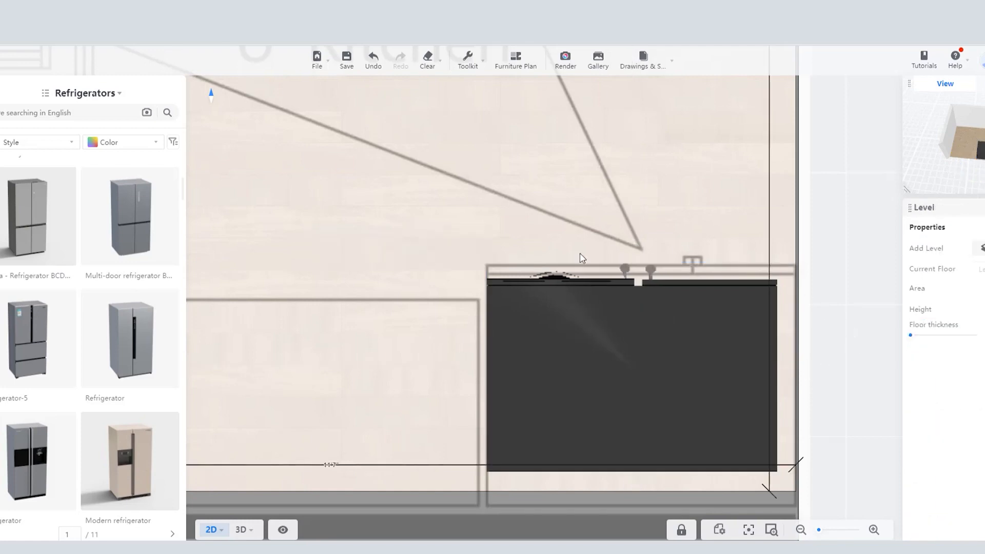
click(612, 326)
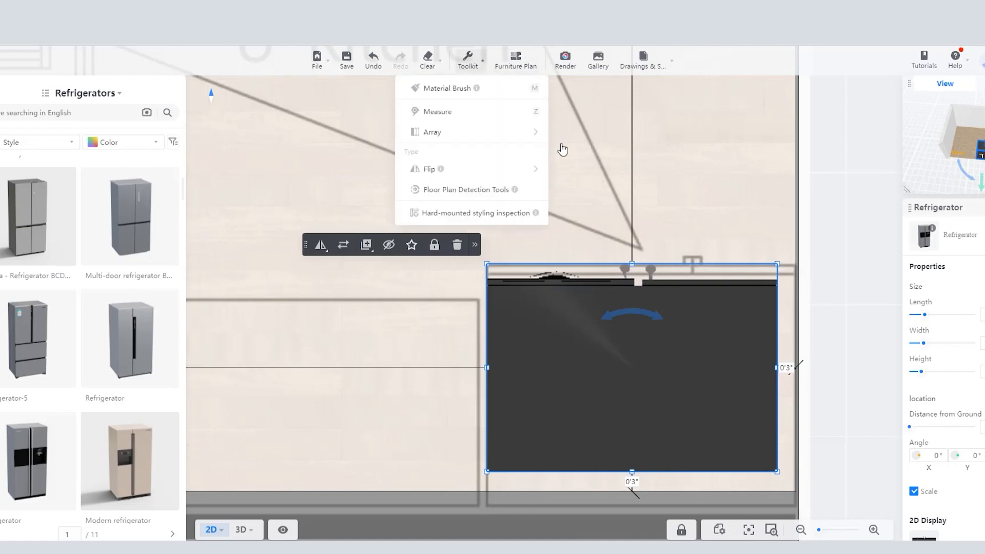
drag(663, 331, 670, 348)
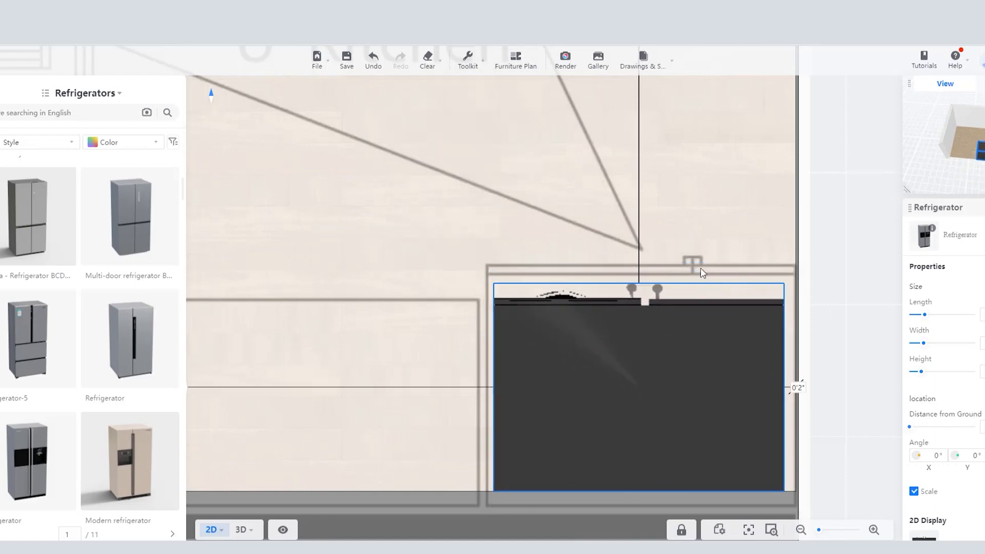
Step: Reduce the thickness of the three thick walls: behind the refrigerator, behind the stove and behind the sink
scroll(411, 394, down, 5)
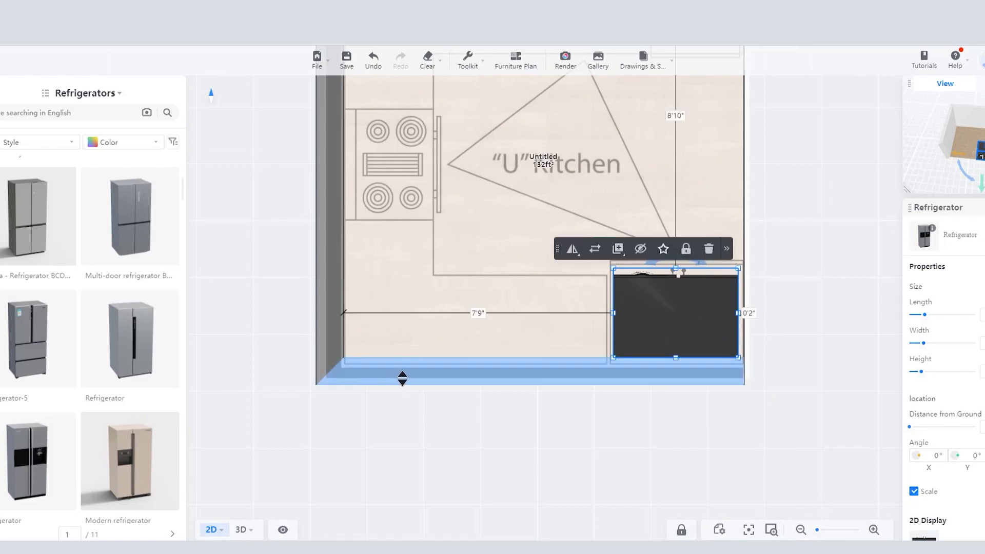
click(402, 378)
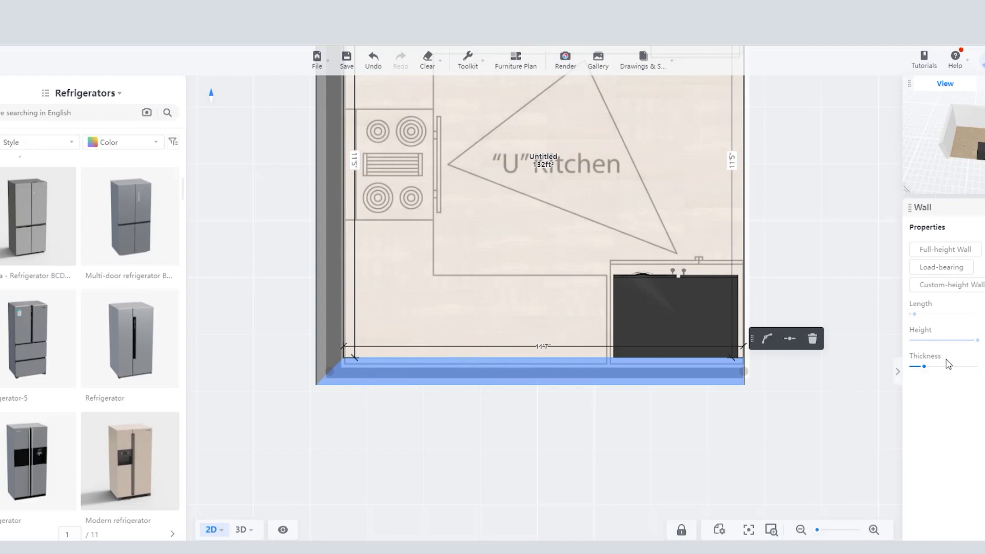
click(331, 306)
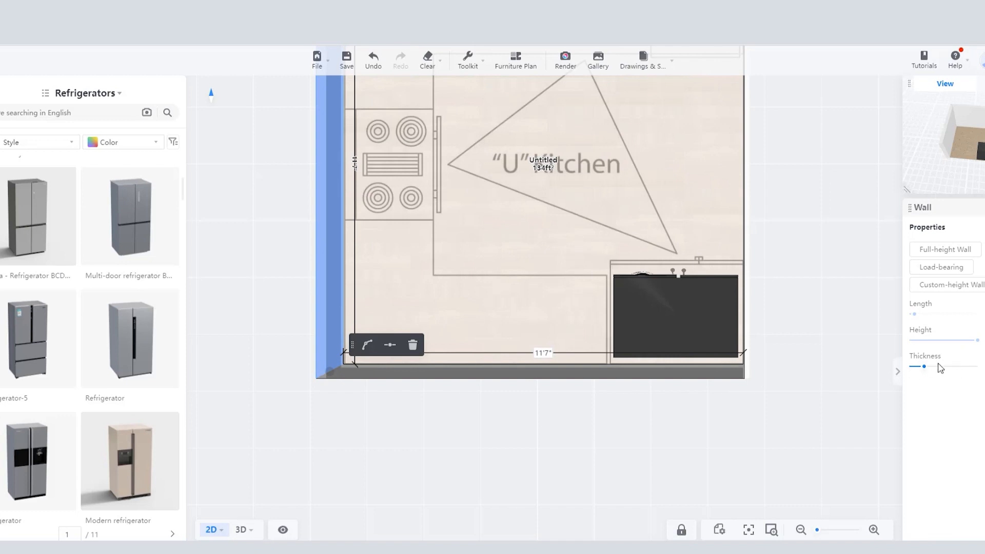
scroll(716, 227, down, 3)
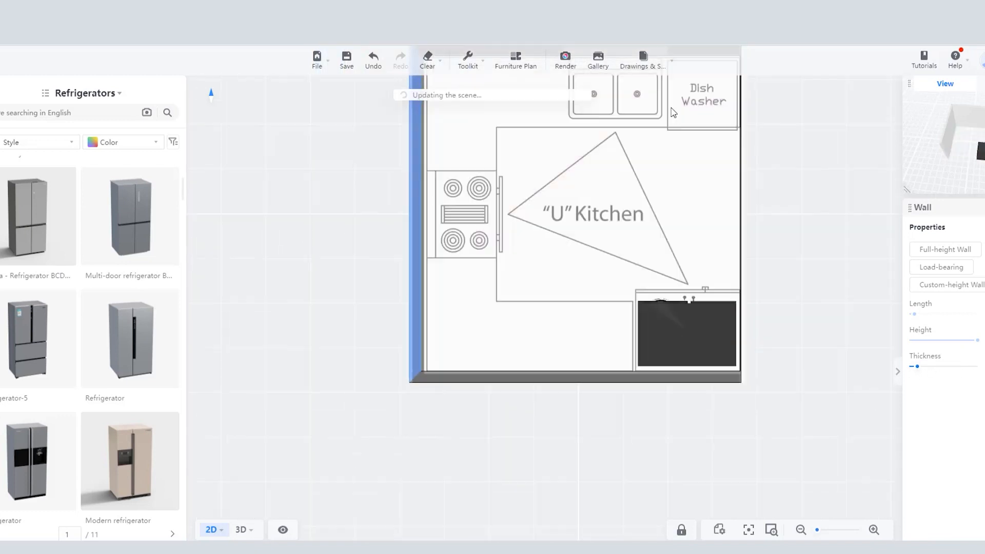
scroll(693, 169, up, 1)
click(673, 143)
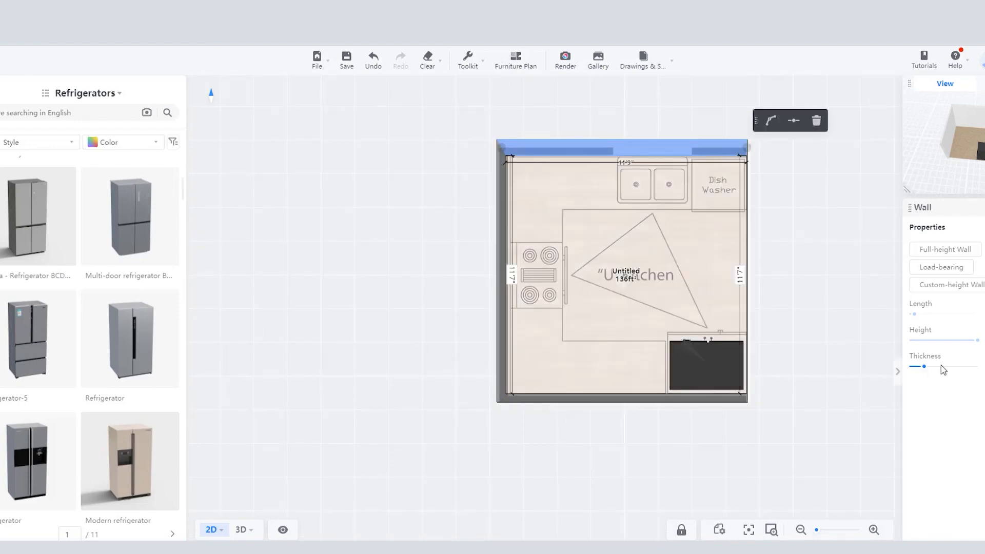
key(Return)
click(860, 252)
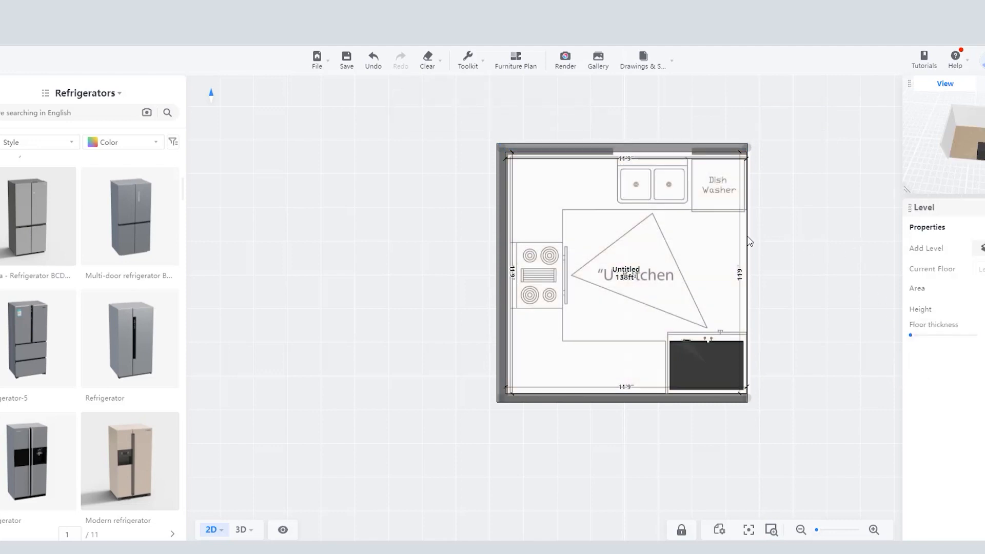
Step: Open the Kitchen & Bath advanced tool with the plan's sink area in view
scroll(730, 225, up, 2)
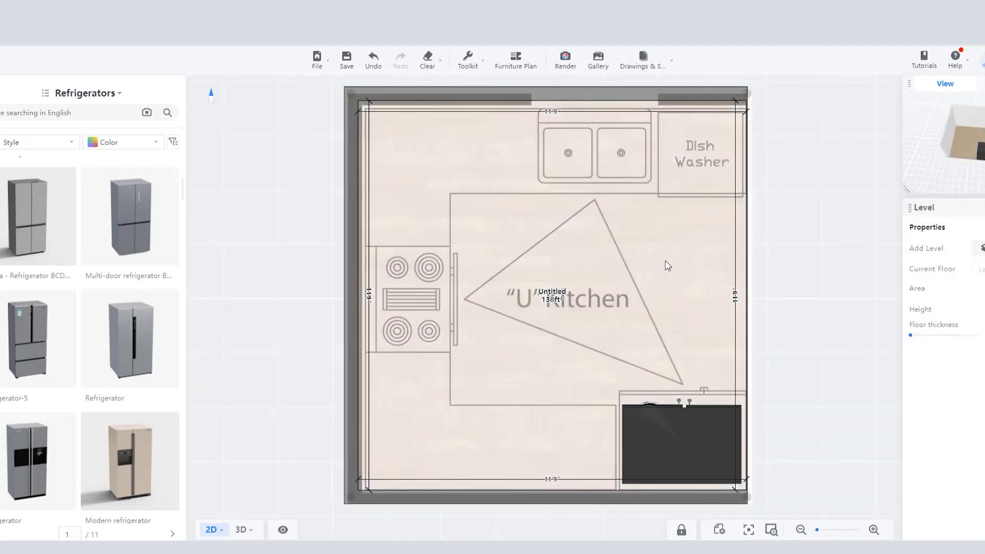
scroll(639, 220, down, 1)
scroll(599, 160, up, 3)
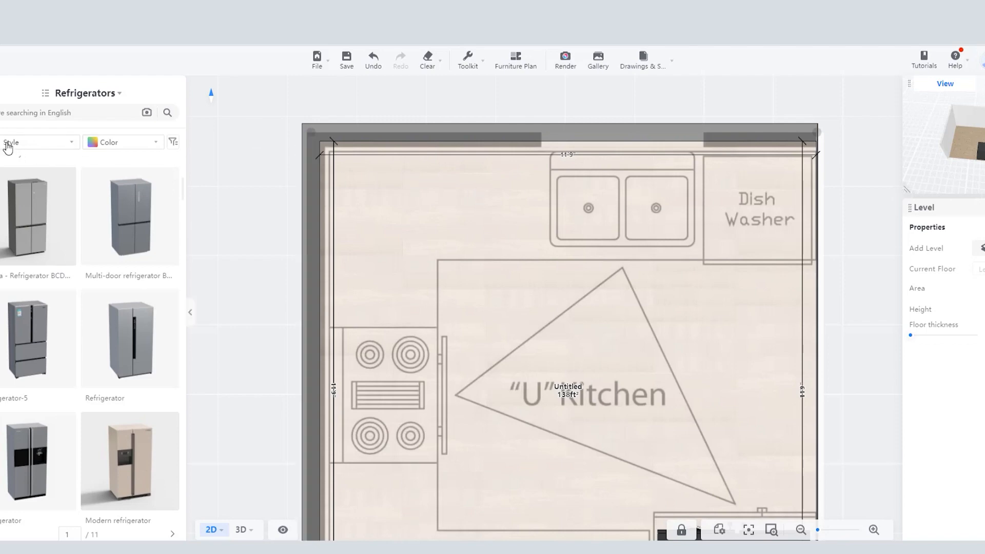
mouse_move(1, 113)
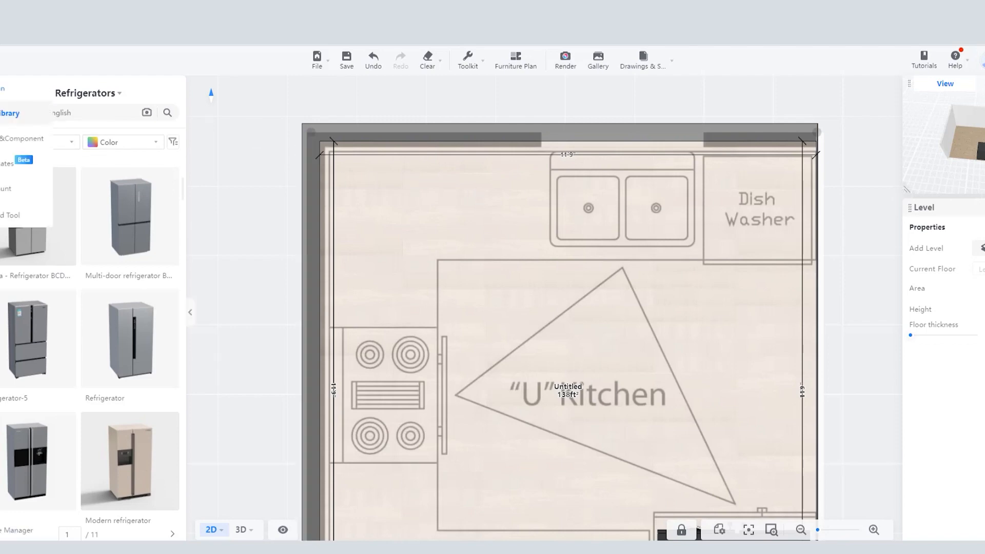
click(10, 215)
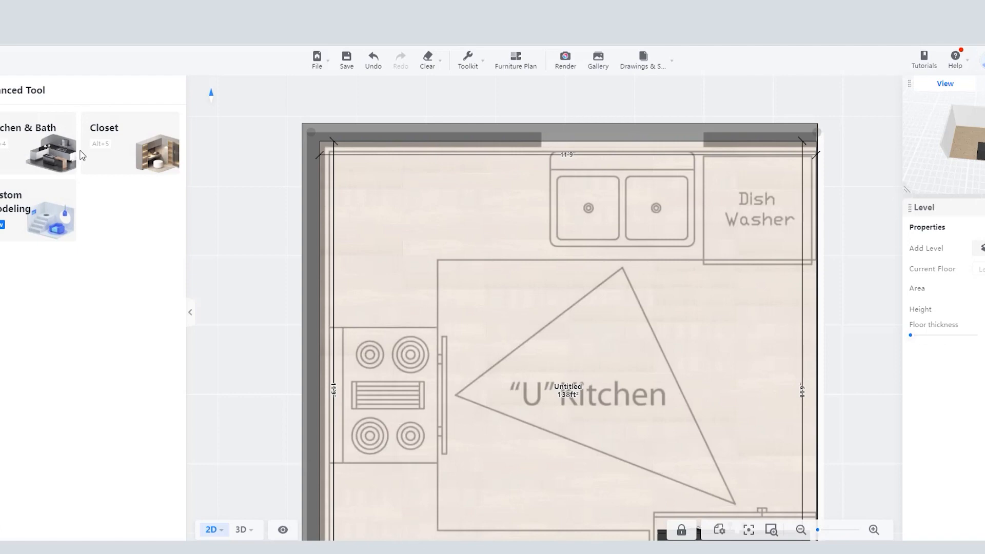
click(30, 142)
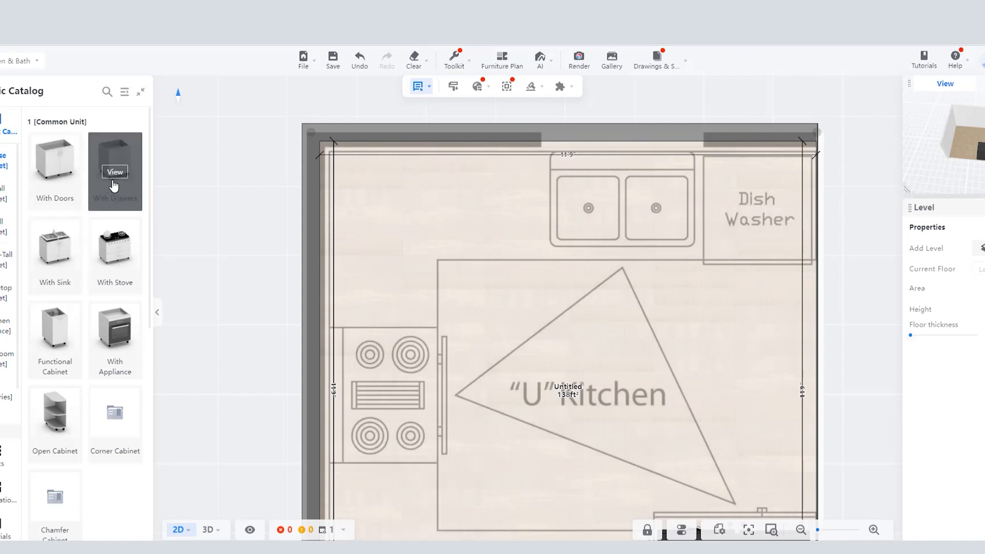
Step: Place the double-basin Hinged Door Sink Base Cabinet from the common With Sink units onto the plan's sink outline
scroll(111, 220, down, 1)
scroll(111, 220, down, 3)
scroll(129, 195, up, 3)
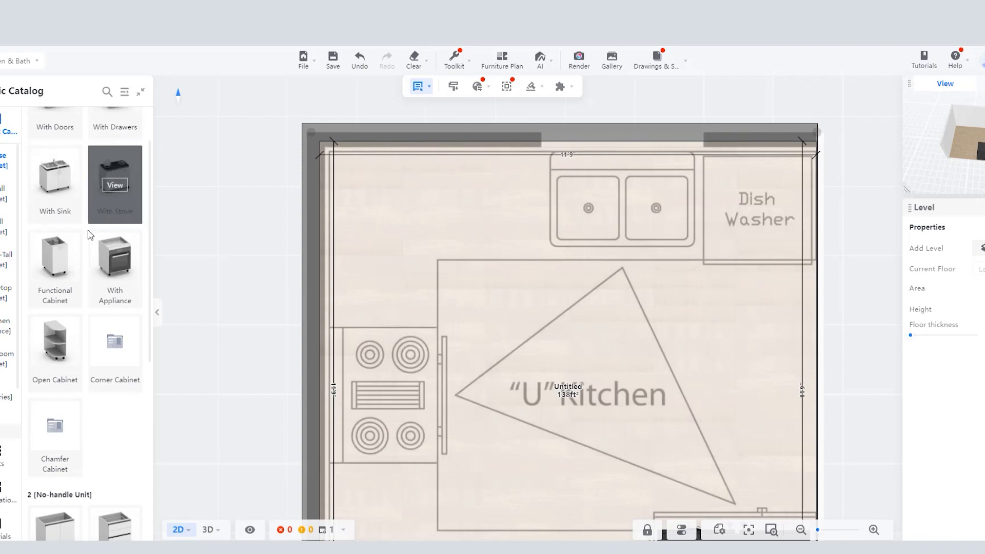
click(53, 185)
scroll(90, 257, down, 5)
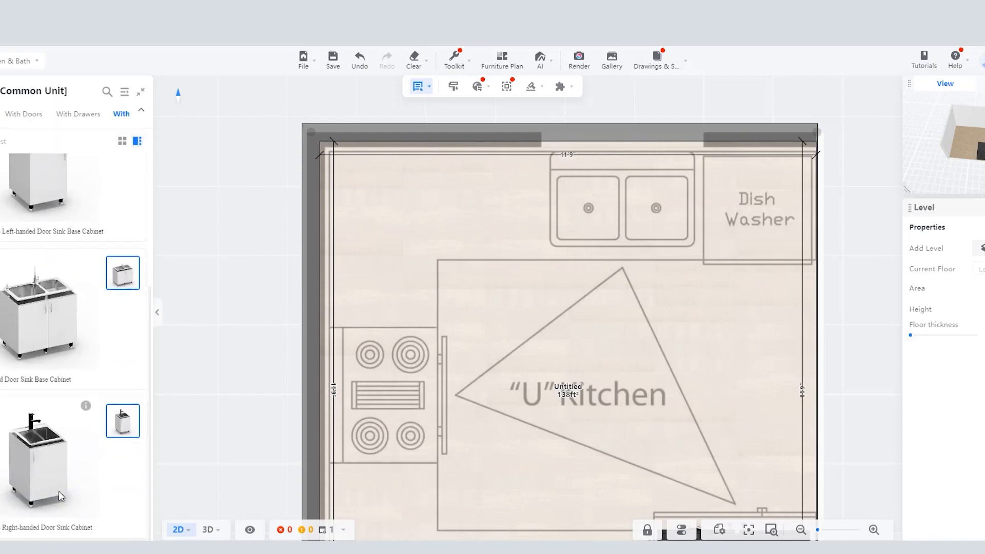
scroll(71, 319, up, 1)
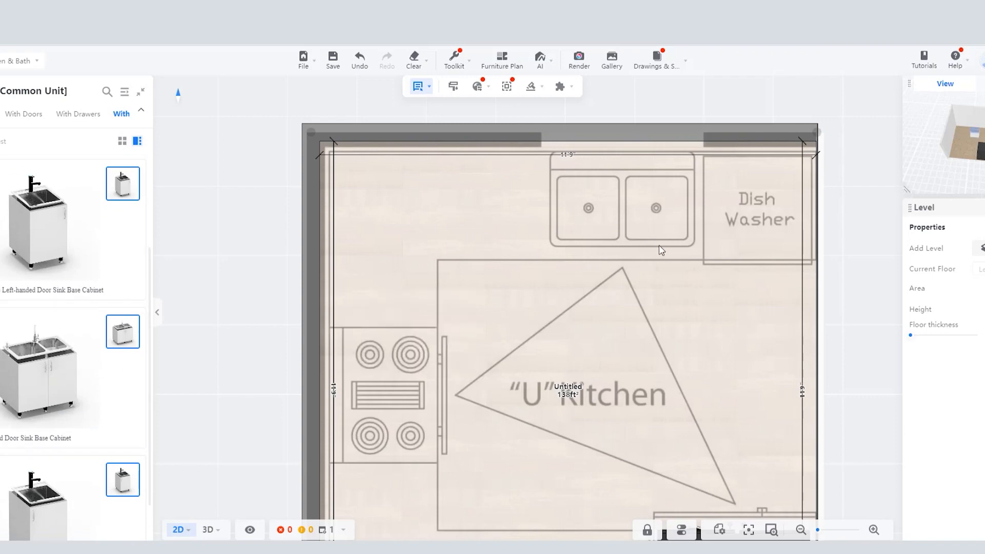
click(623, 204)
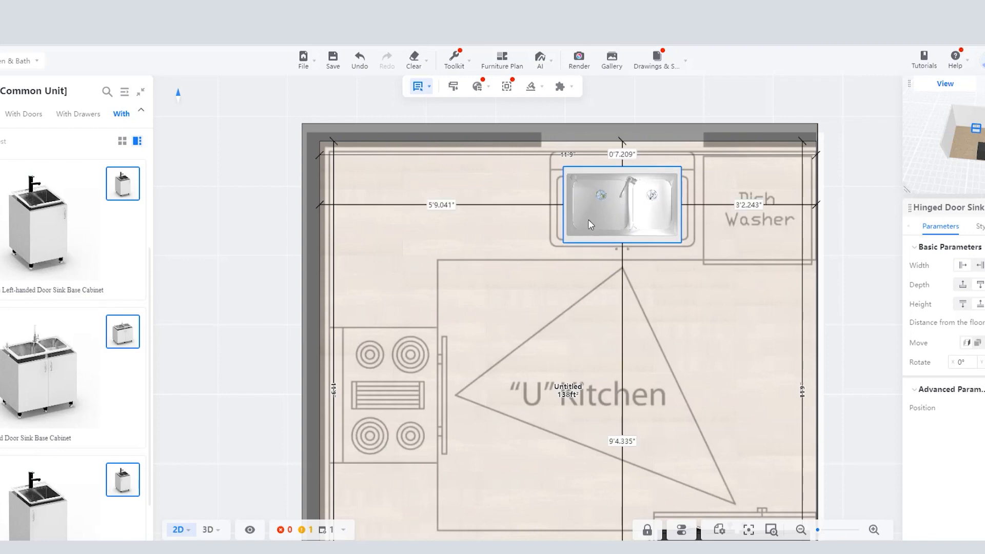
Step: Stretch the sink cabinet's width to both sides of the sink outline, and extend its depth slightly at the back and front
scroll(663, 163, up, 3)
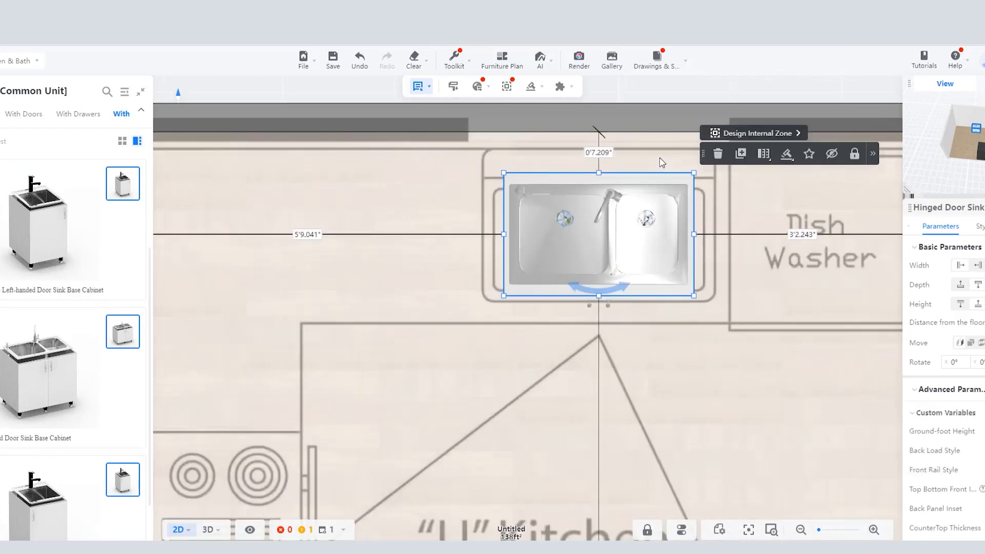
scroll(662, 162, down, 4)
scroll(611, 180, up, 3)
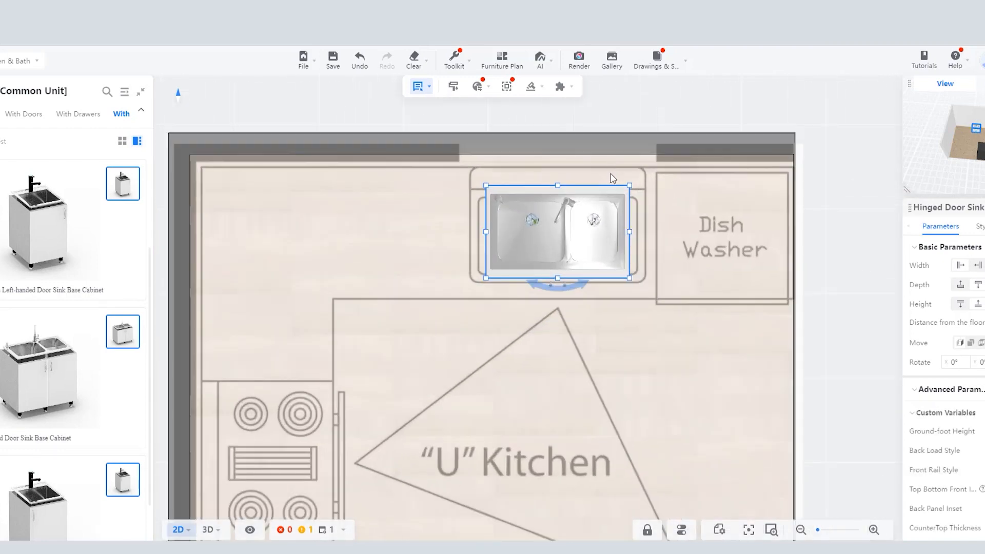
drag(630, 231, 646, 230)
drag(485, 232, 471, 232)
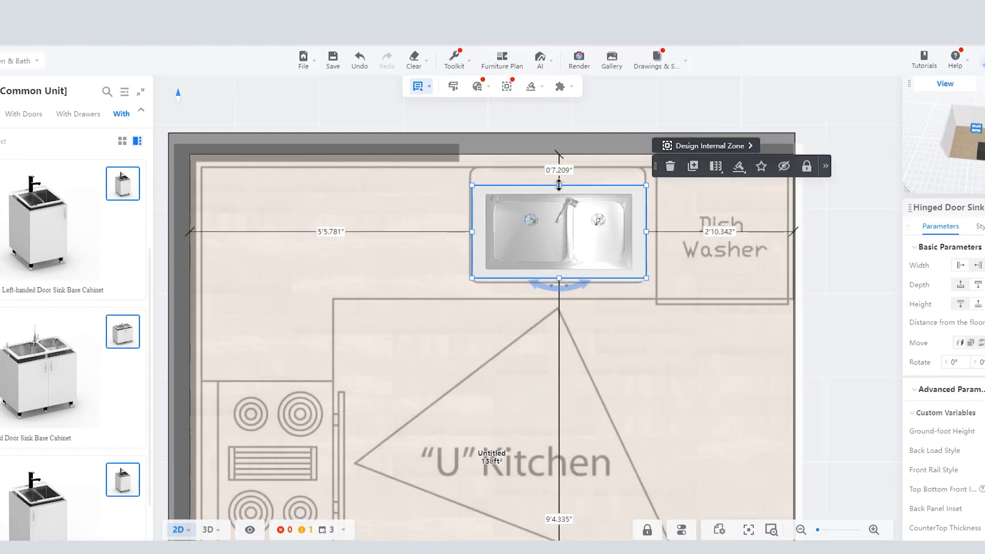
mouse_move(559, 185)
mouse_down()
mouse_move(556, 157)
mouse_move(559, 185)
mouse_up()
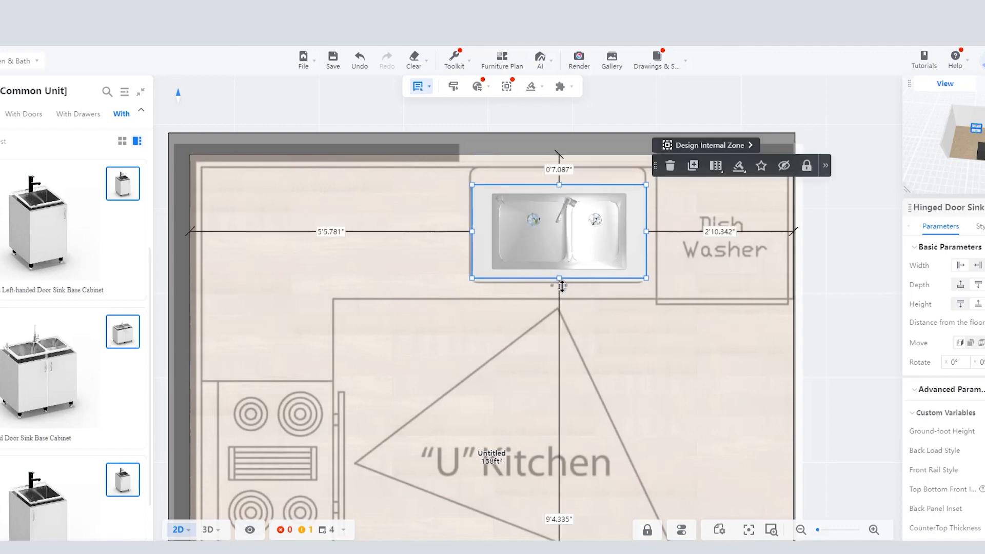
drag(561, 286, 562, 291)
Step: Examine how the resized sink cabinet fits the sink outline and the wall behind it
scroll(553, 180, up, 1)
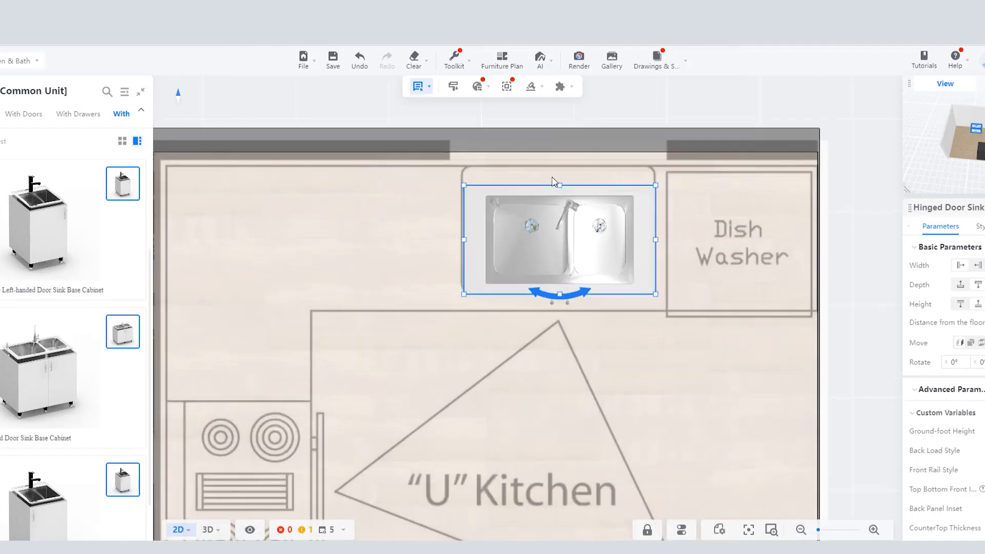
scroll(564, 169, up, 1)
scroll(574, 175, up, 1)
scroll(578, 180, up, 1)
click(582, 226)
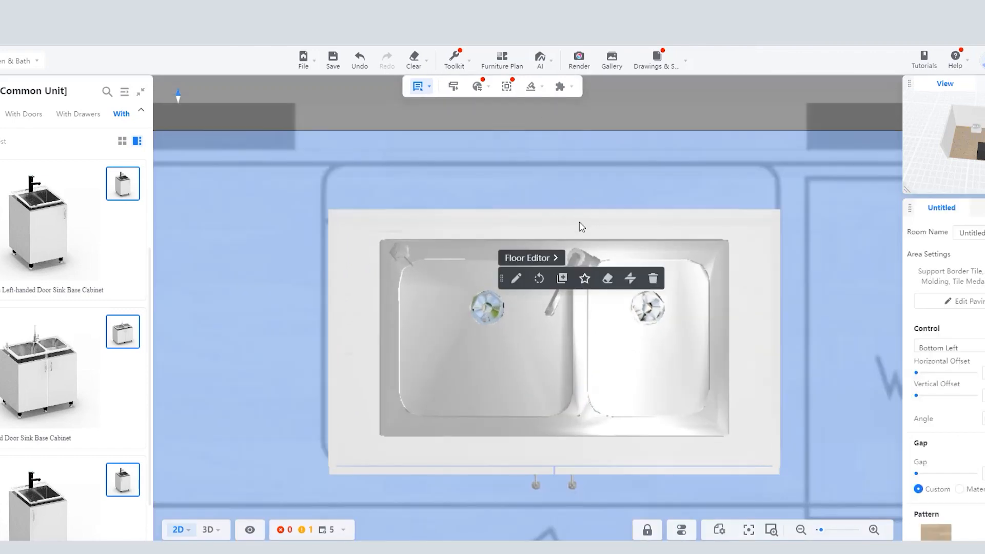
click(671, 264)
scroll(616, 153, down, 3)
scroll(600, 154, up, 1)
scroll(599, 154, down, 1)
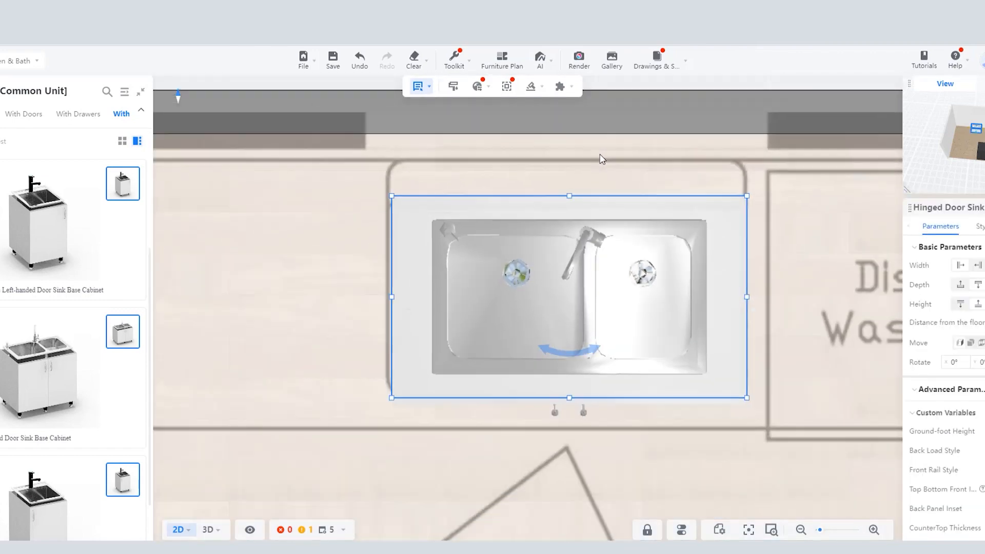
scroll(602, 159, down, 1)
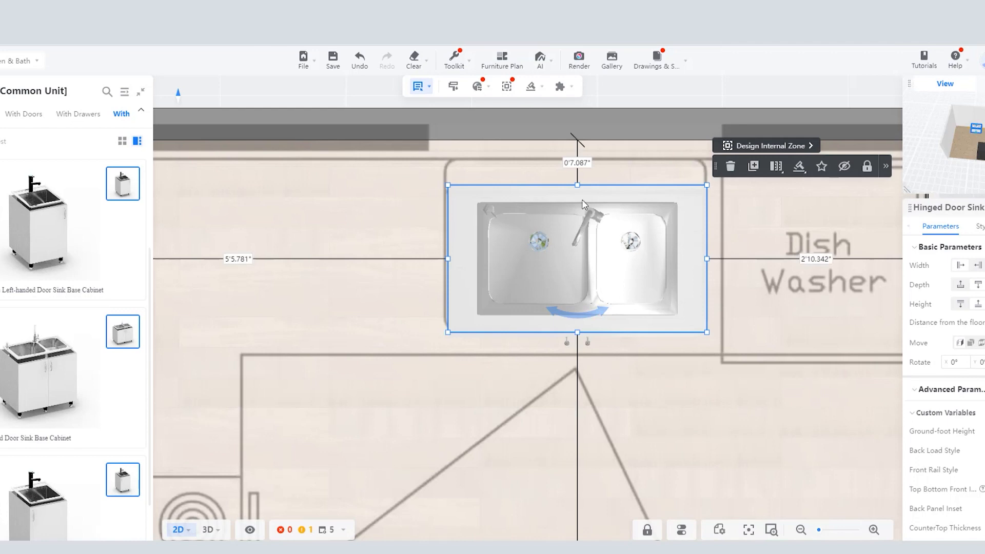
Step: Set the sink cabinet's gap to the back wall to 5 inches, and extend its depth to the wall and toward the front outline
click(577, 163)
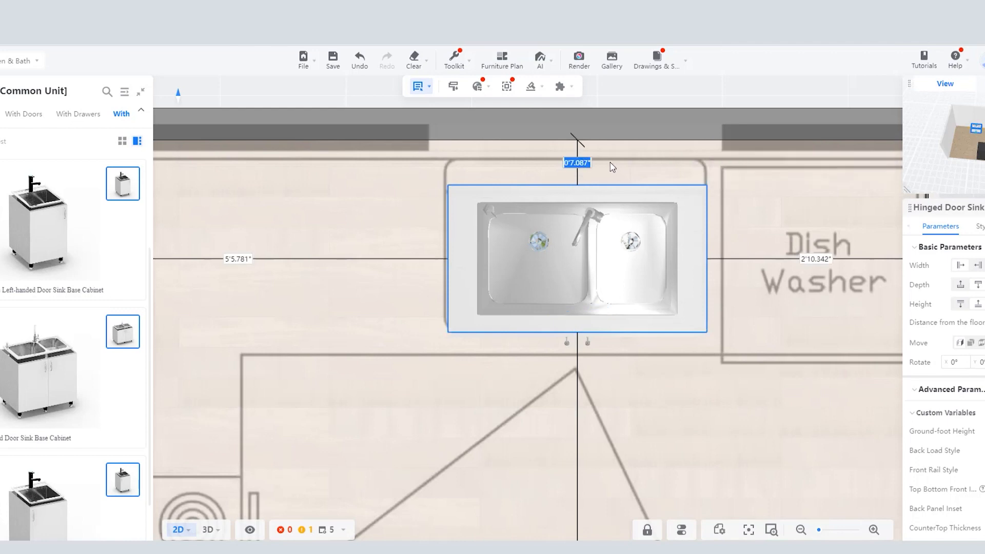
text(5)
key(Return)
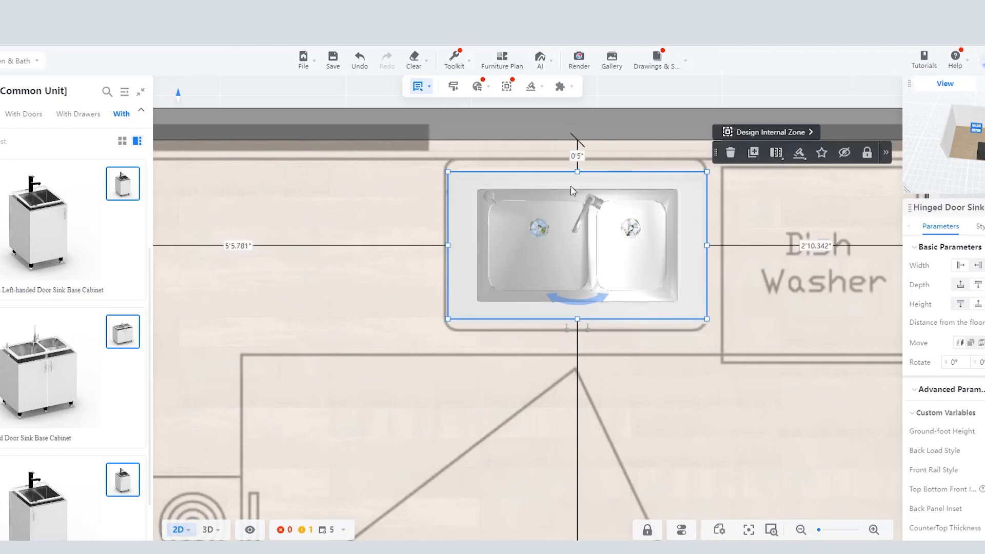
mouse_move(575, 174)
mouse_down()
mouse_move(578, 147)
mouse_move(572, 180)
mouse_move(576, 171)
mouse_up()
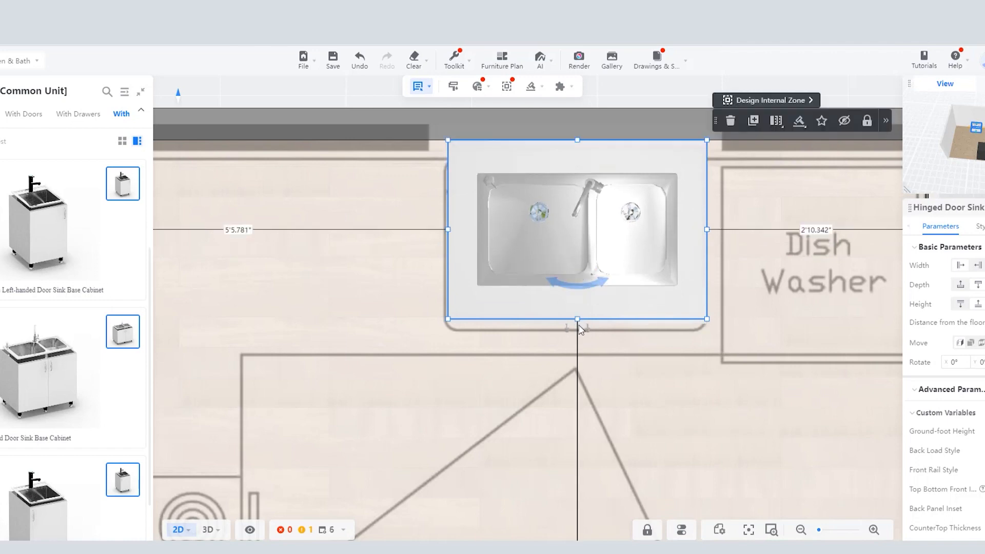
drag(578, 319, 578, 328)
Step: Shift the sink cabinet slightly and pull its back edge away from the wall to shorten its depth
drag(581, 178, 583, 259)
scroll(521, 256, down, 2)
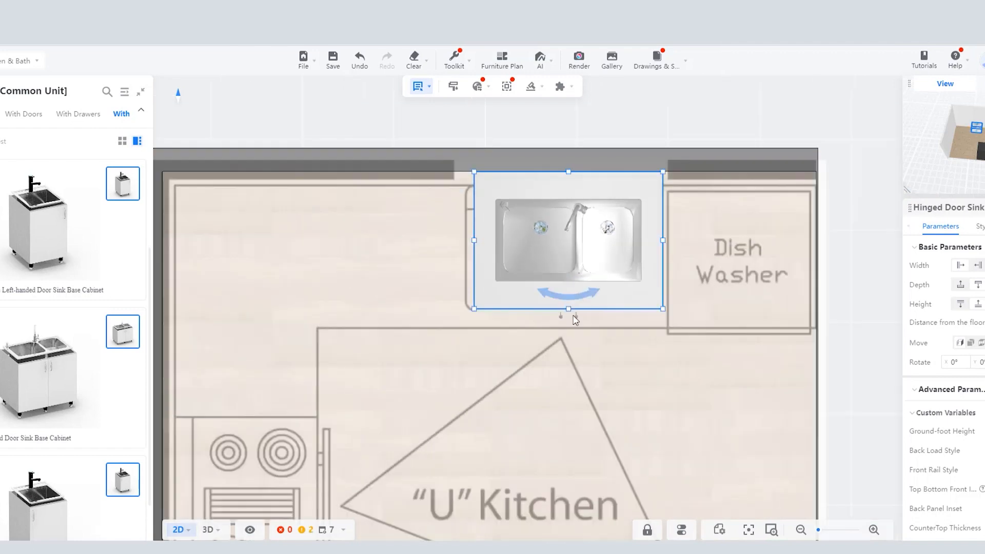
drag(568, 170, 581, 215)
scroll(589, 228, up, 2)
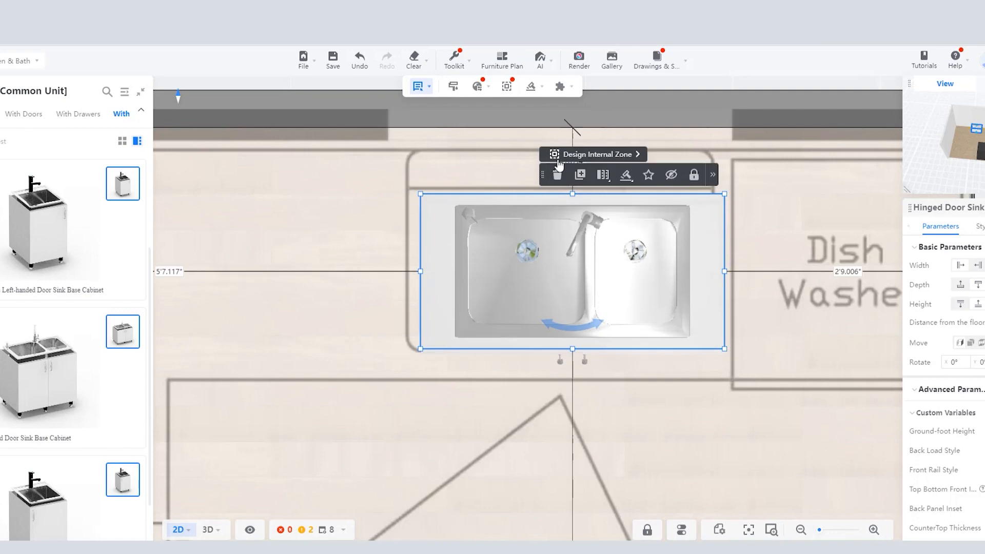
scroll(511, 272, down, 2)
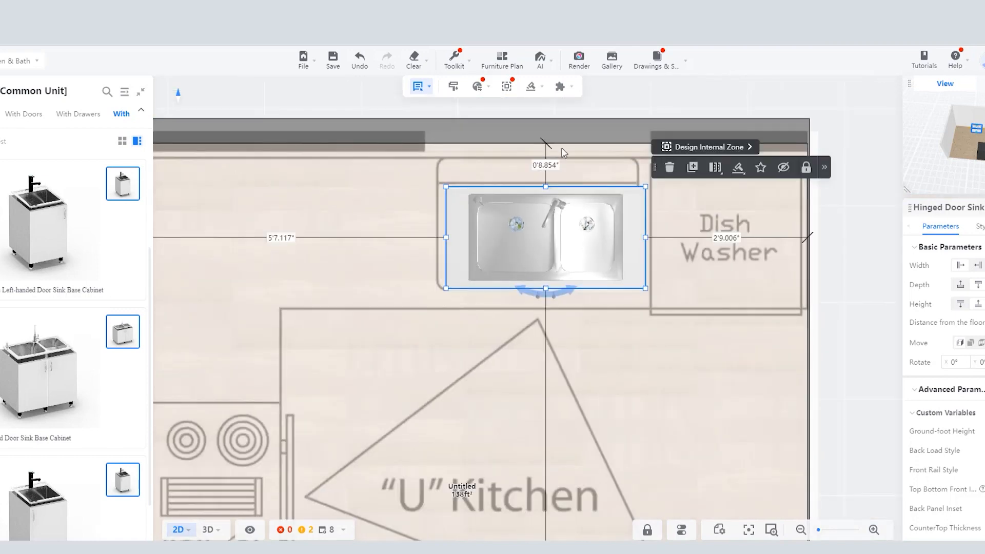
Step: Set the sink cabinet's gap to the back wall to 6 inches and extend its front edge to the front of the sink outline
click(545, 165)
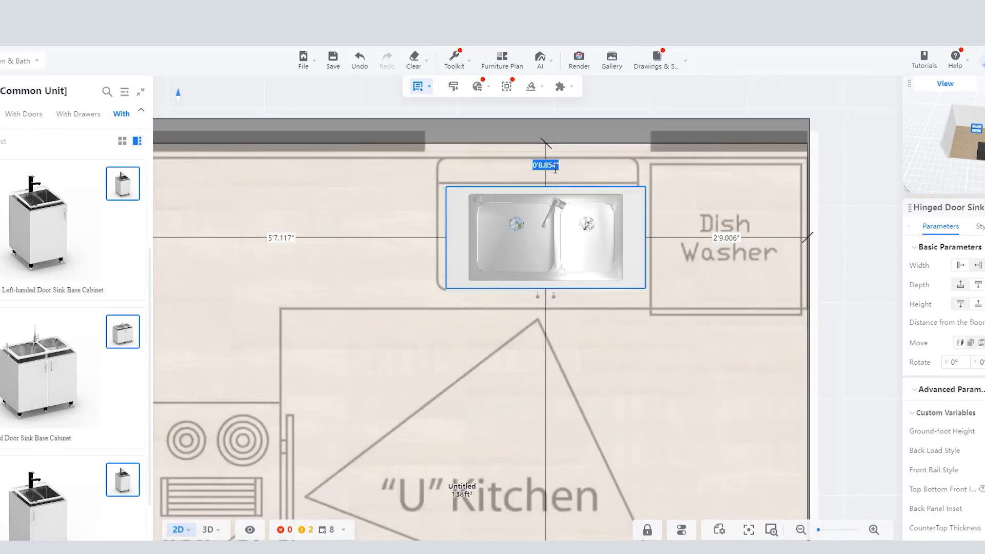
text(6)
key(Return)
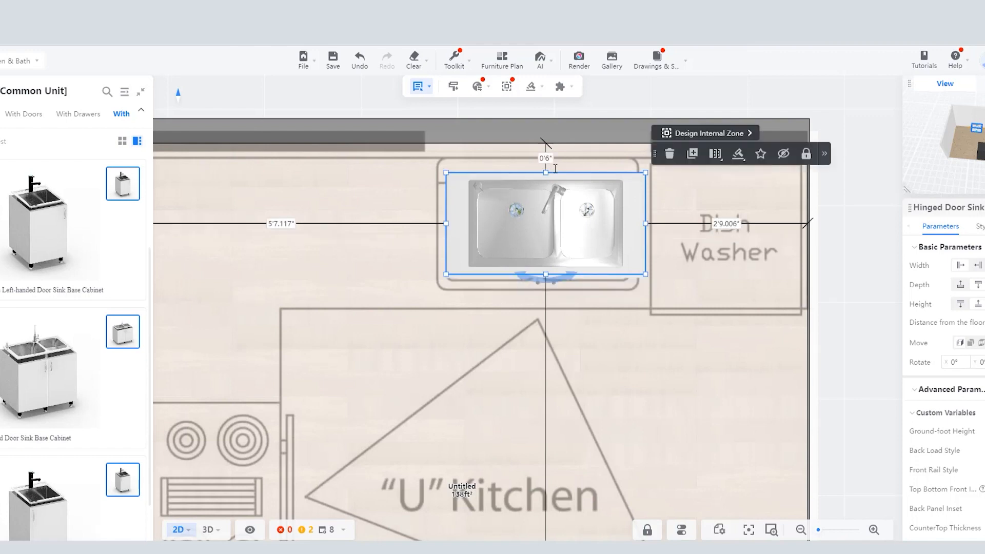
click(549, 159)
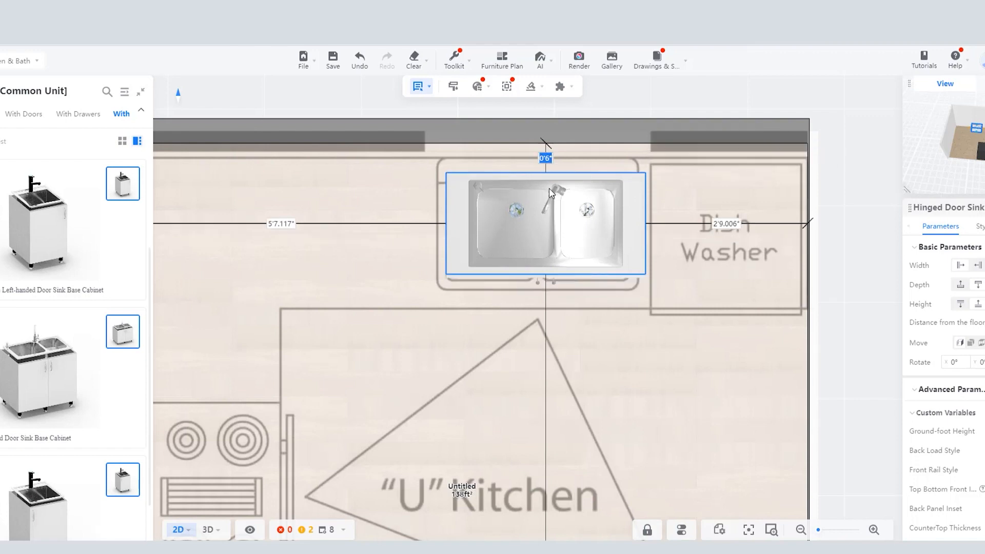
click(545, 244)
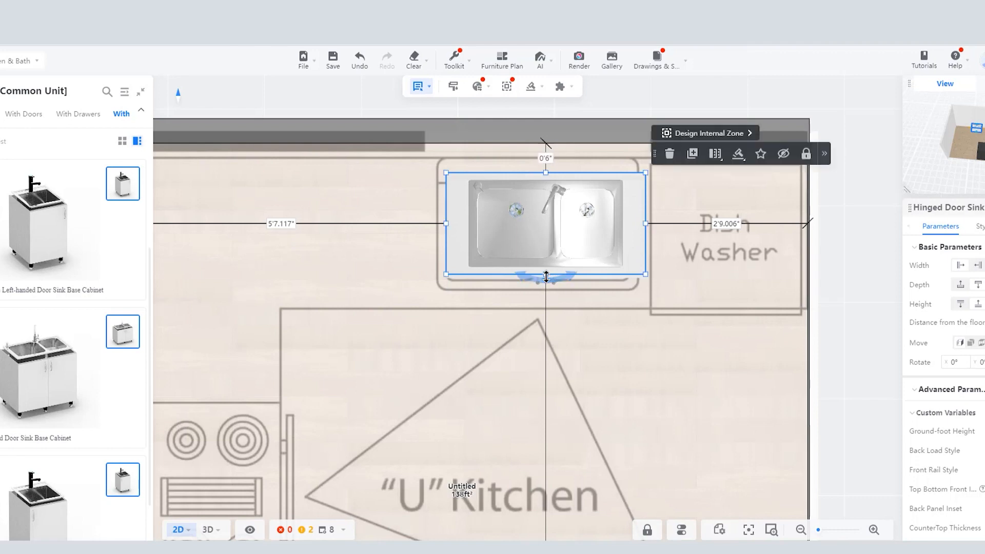
drag(546, 277, 546, 293)
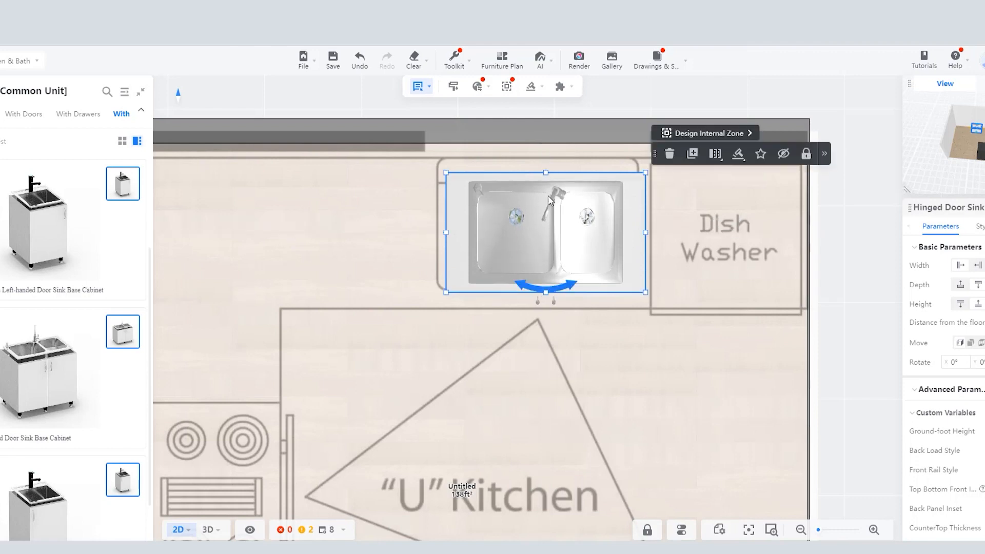
Step: Set the sink cabinet's gap to the back wall to 4 inches and align both of its sides with the sink outline
click(545, 158)
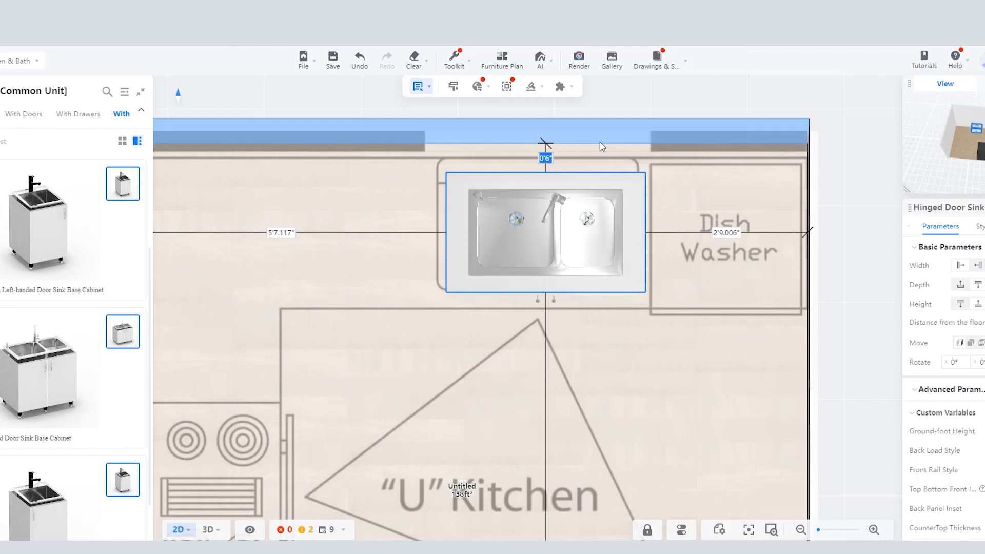
text(4)
key(Return)
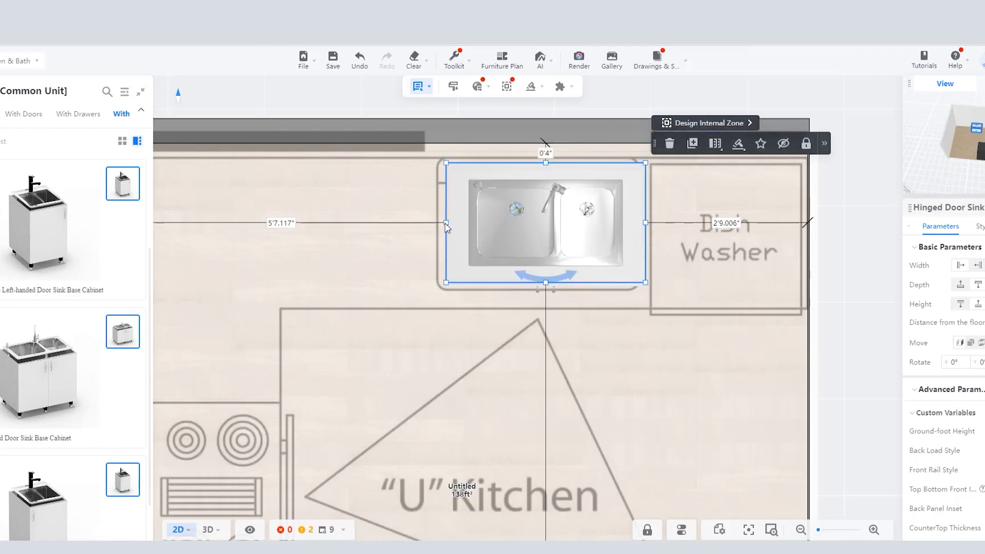
drag(445, 226, 437, 226)
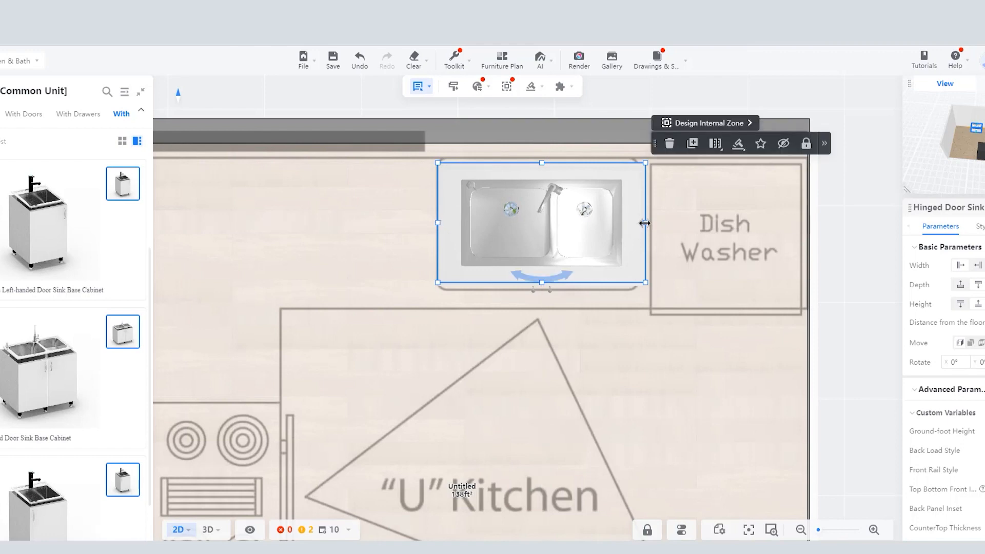
drag(645, 224, 635, 224)
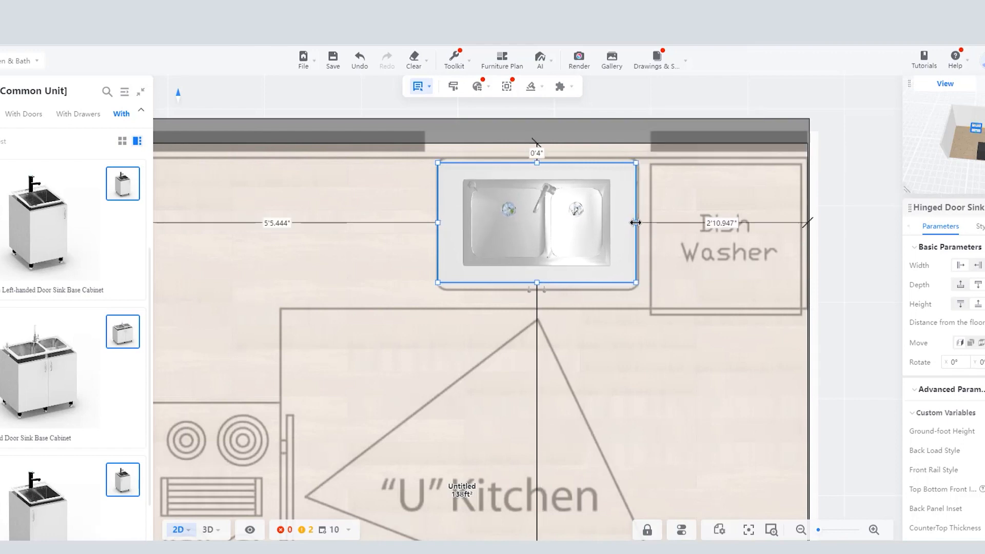
Step: Resize the sink cabinet's depth at the front counter line and at the back, and set its gap to the back wall to 2 inches
drag(543, 283, 545, 308)
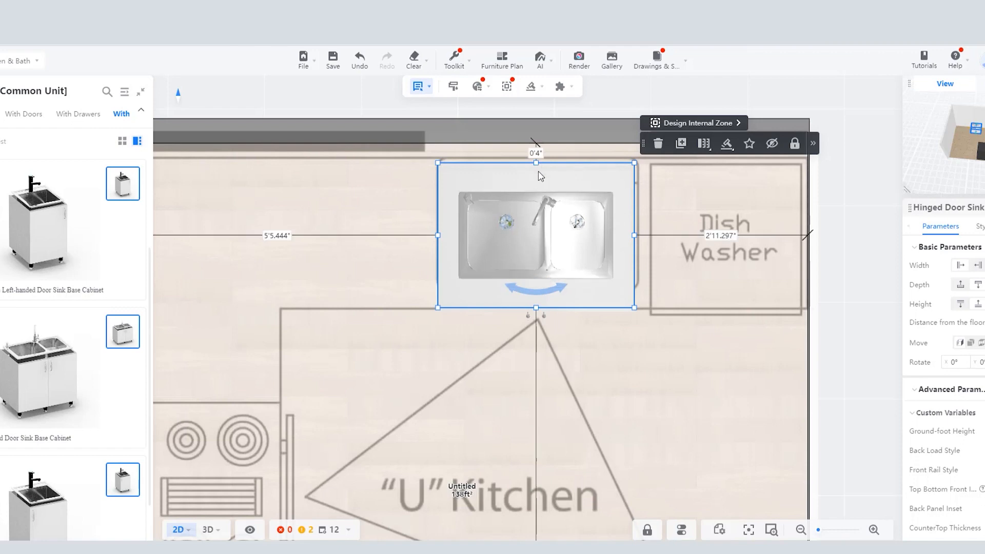
drag(540, 157, 544, 172)
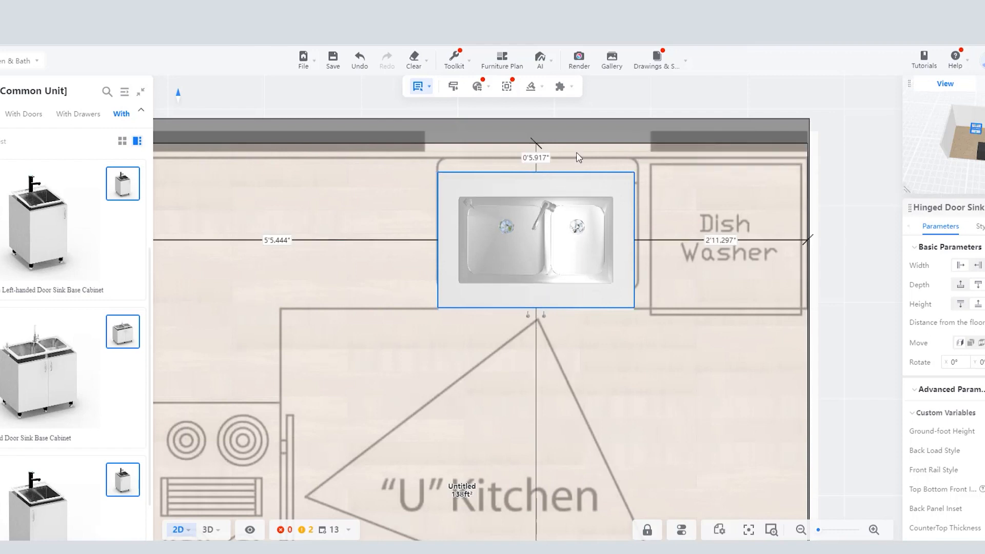
click(541, 158)
text(2)
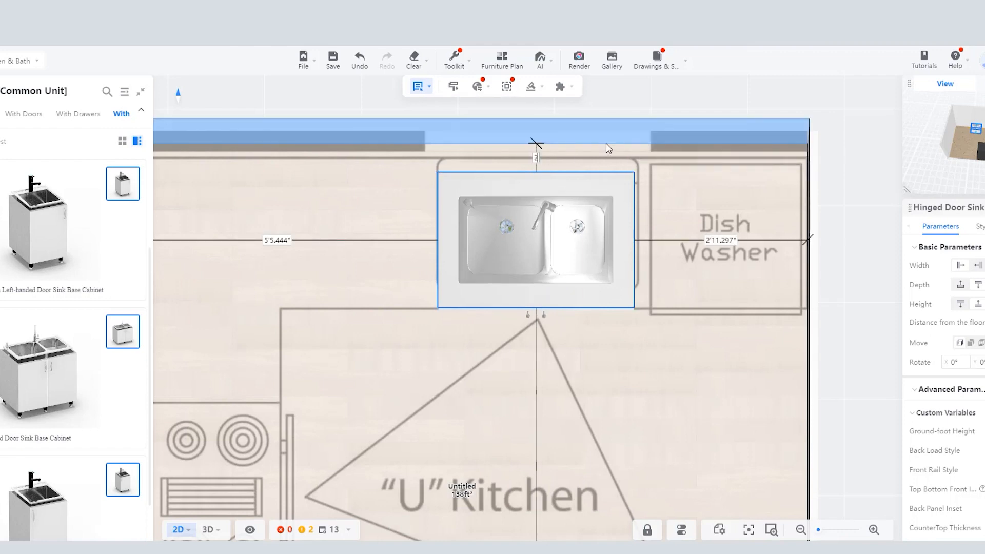
key(Return)
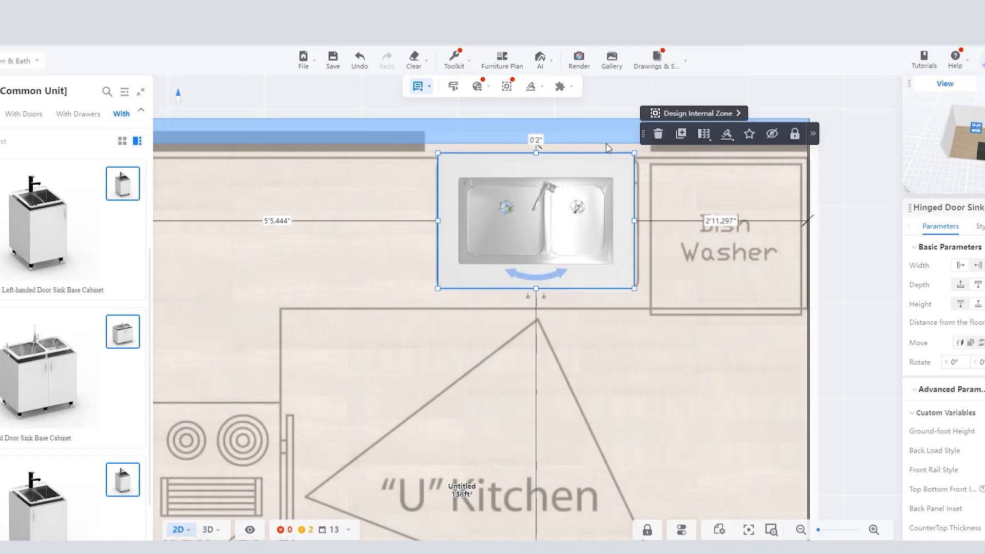
Step: Extend the sink cabinet's front edge toward the counter line and widen it slightly toward the dishwasher, then deselect it
drag(537, 298, 570, 310)
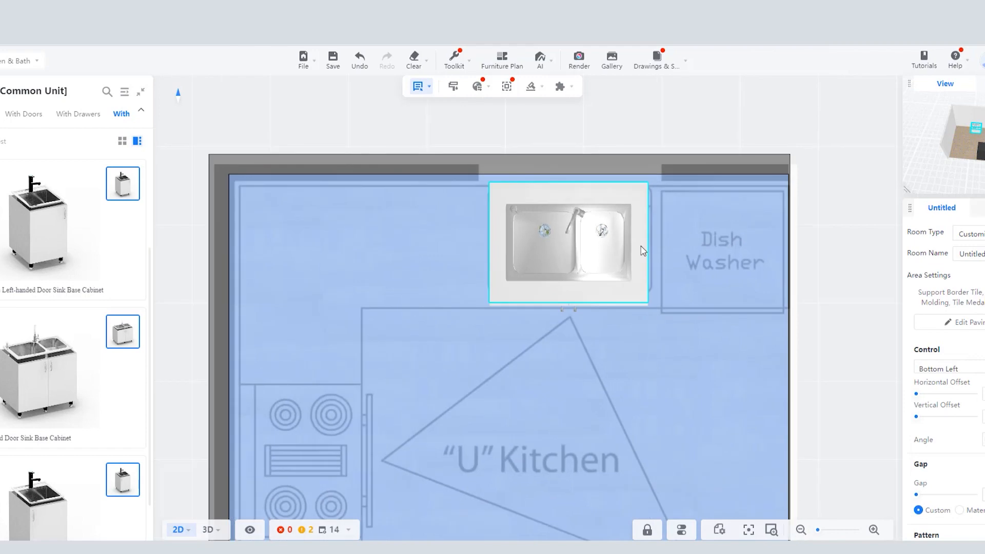
click(643, 246)
mouse_move(651, 242)
mouse_down()
mouse_move(664, 240)
mouse_move(650, 242)
mouse_up()
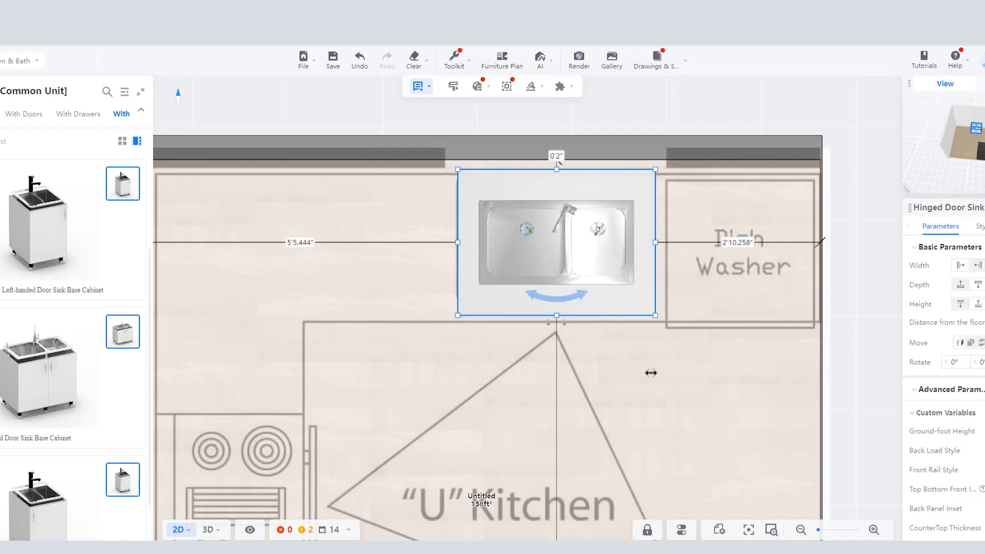
click(649, 374)
Step: Place the Single-drawer Hinged Door Base Cabinet from the common With Drawers units against the sink cabinet's side opposite the dishwasher
scroll(100, 289, down, 3)
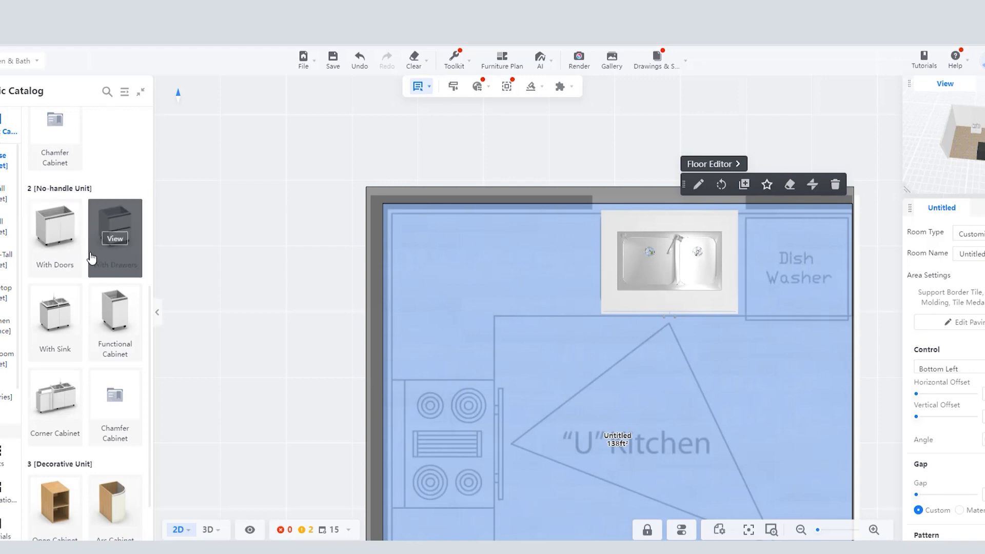
scroll(91, 257, up, 8)
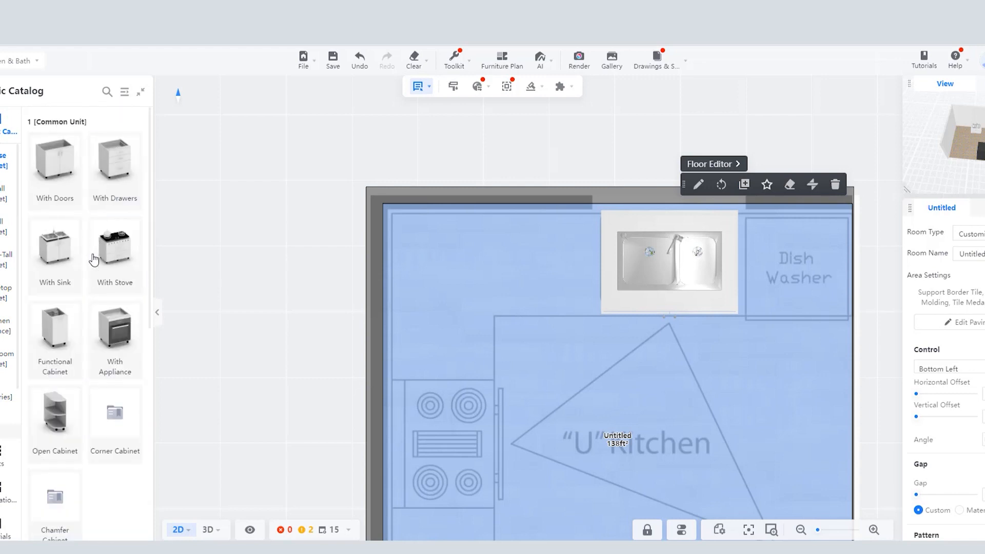
click(119, 156)
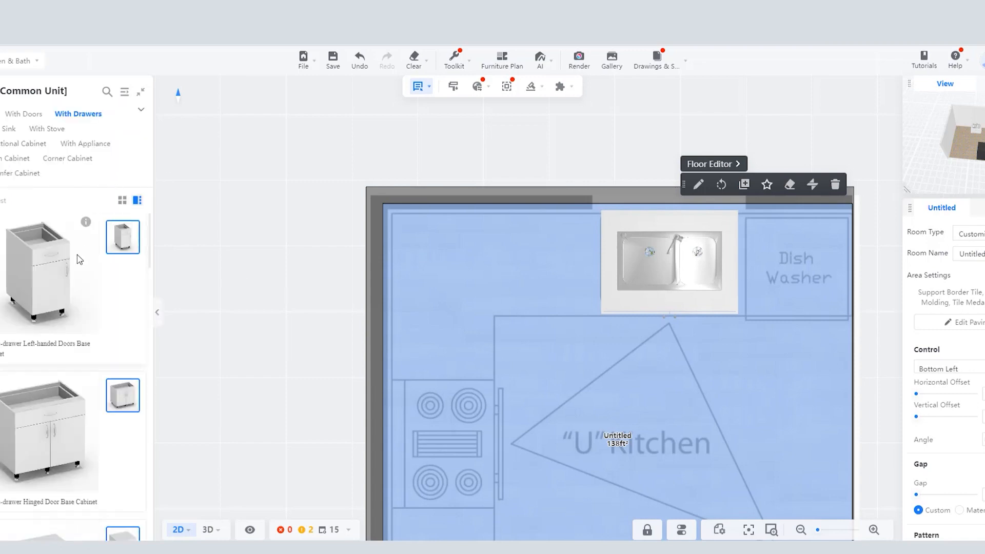
scroll(80, 259, down, 2)
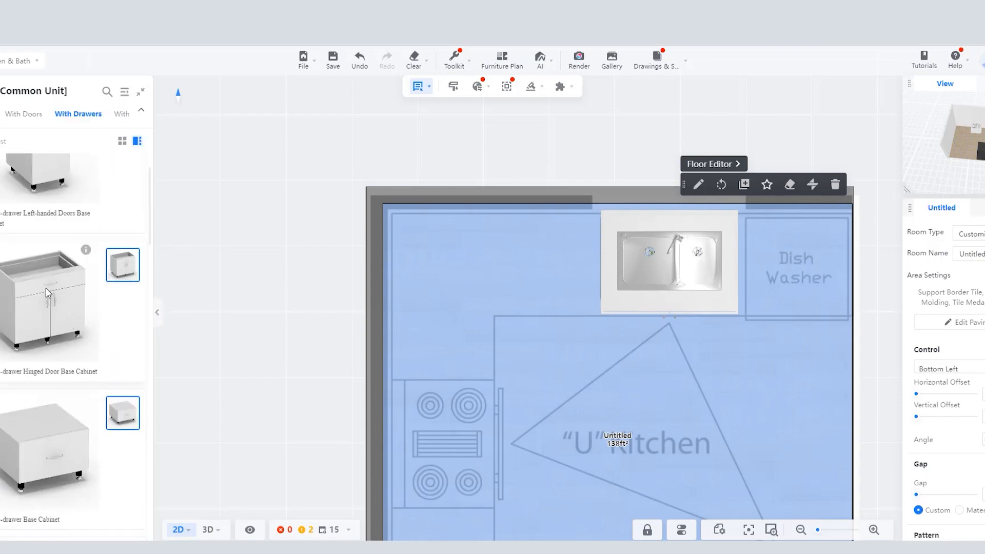
click(219, 306)
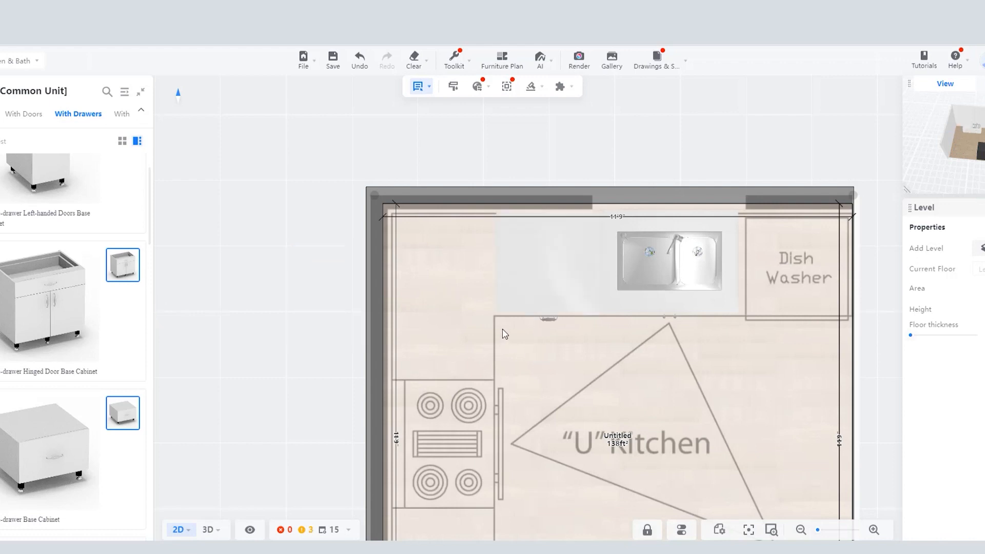
click(539, 280)
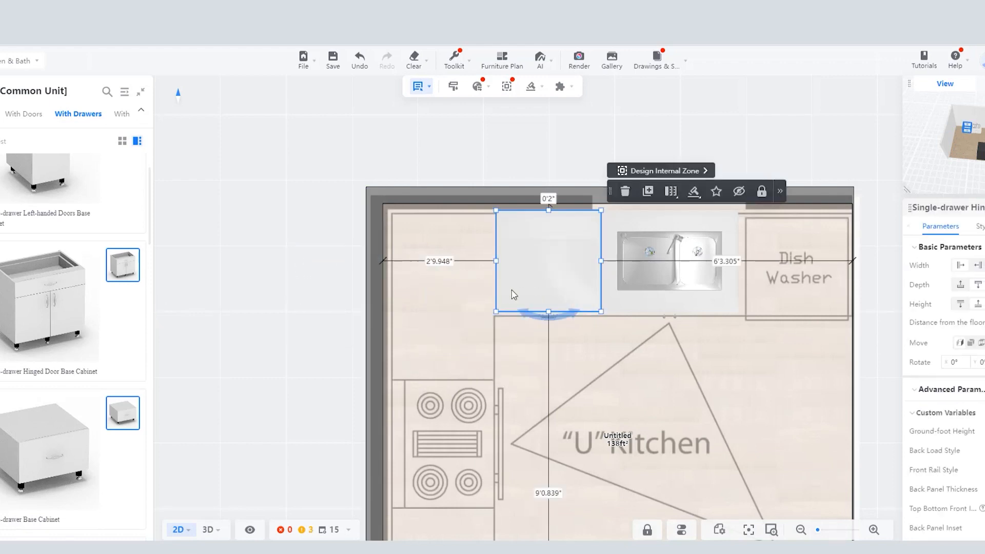
Step: Leave the common drawer units and open the Corner Cabinet category of the No-handle base units
scroll(513, 295, down, 2)
scroll(98, 288, down, 10)
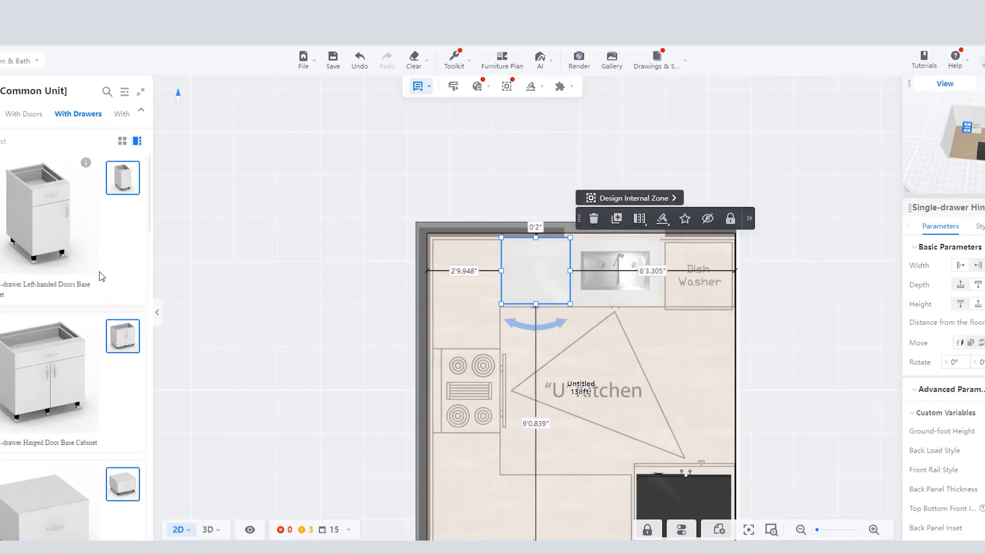
scroll(86, 271, down, 10)
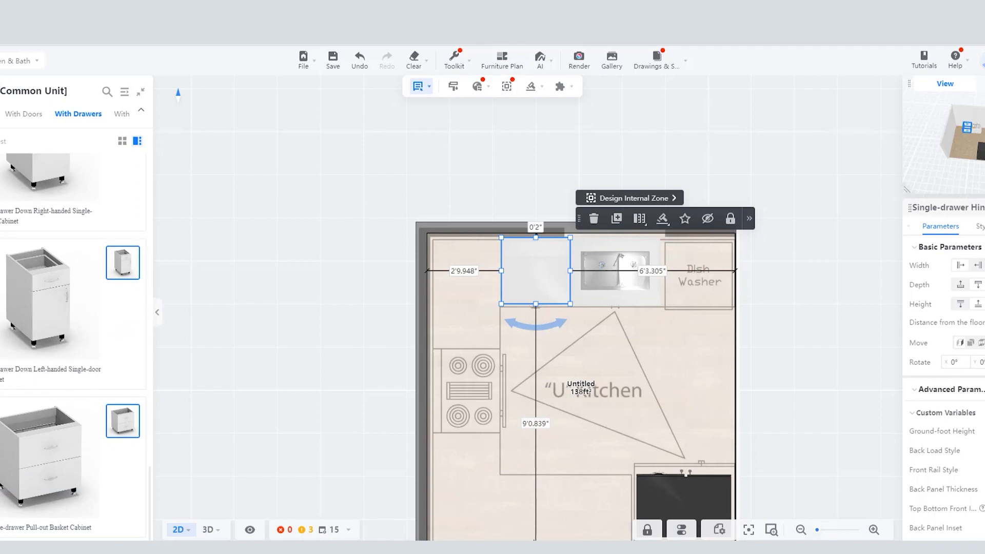
click(1, 91)
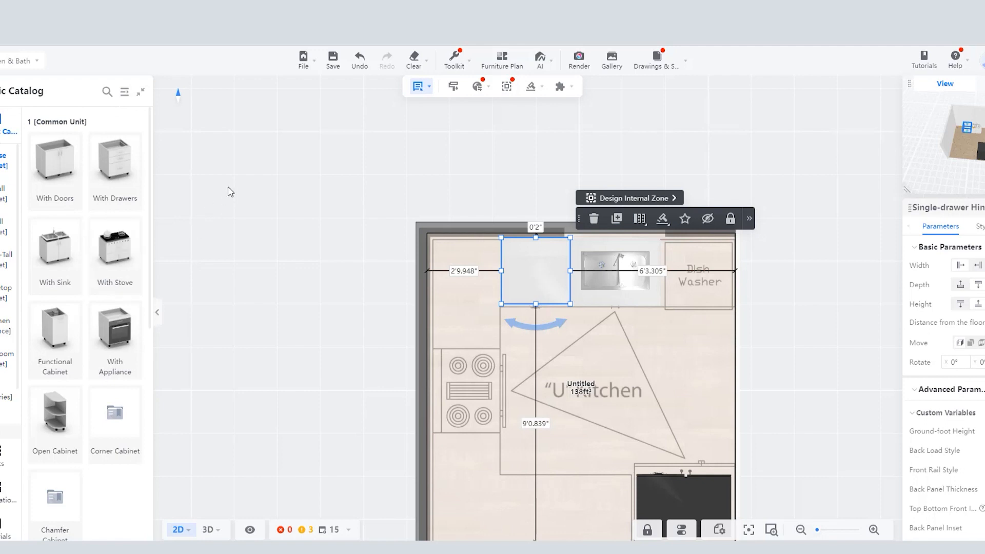
mouse_move(61, 196)
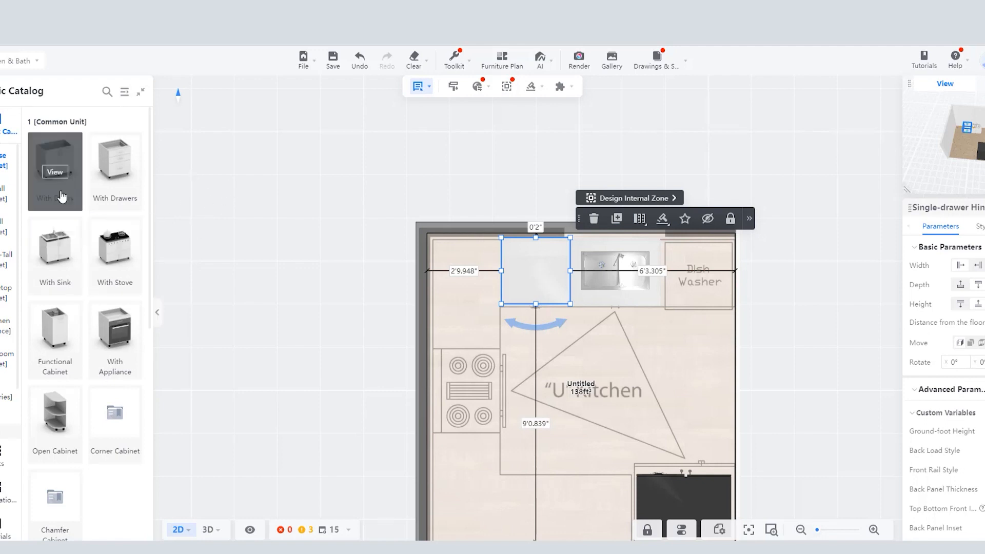
scroll(62, 196, down, 7)
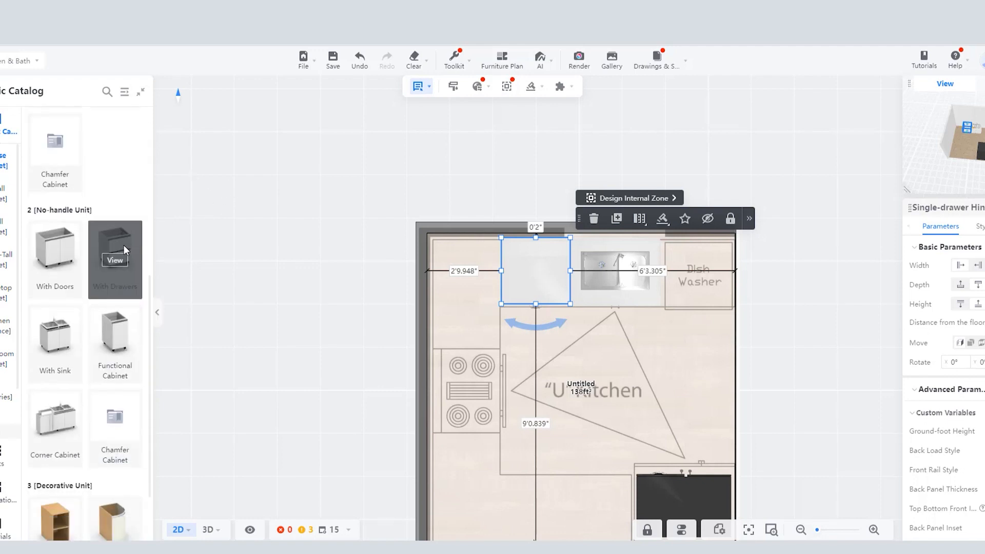
scroll(119, 223, down, 3)
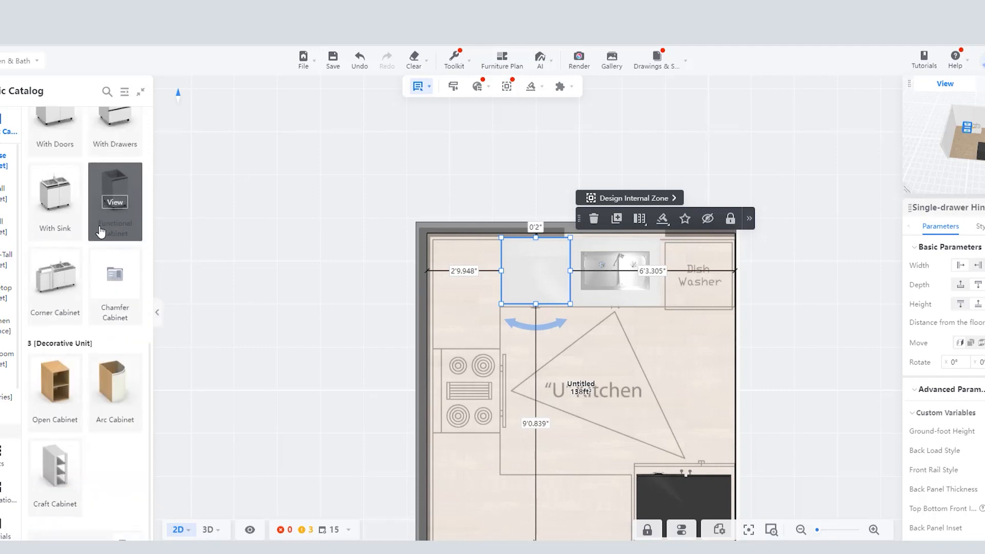
scroll(101, 232, up, 1)
click(58, 354)
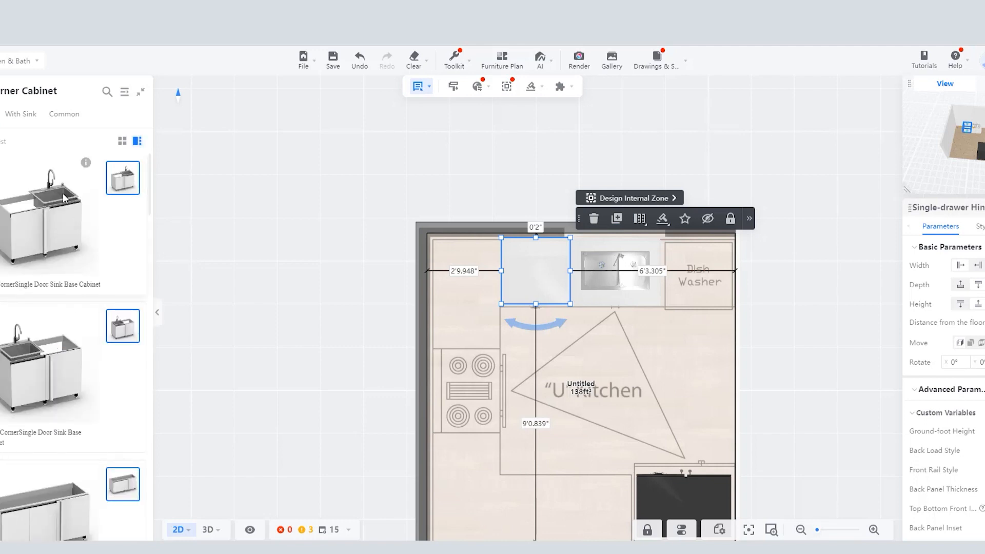
Step: Place the Right Corner Single Door Base Cabinet against the side wall, between the stove outline and the back wall
scroll(64, 198, down, 5)
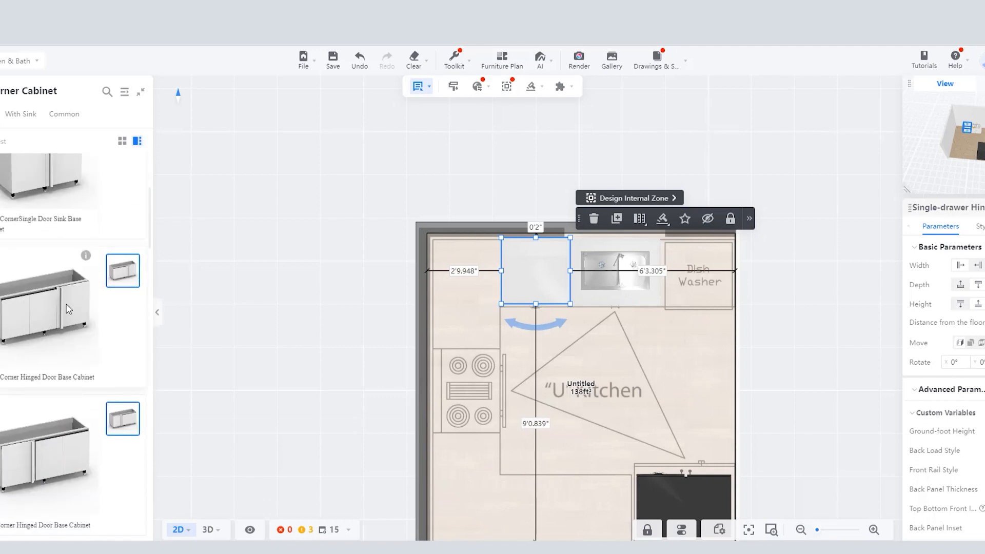
click(47, 292)
scroll(61, 307, down, 2)
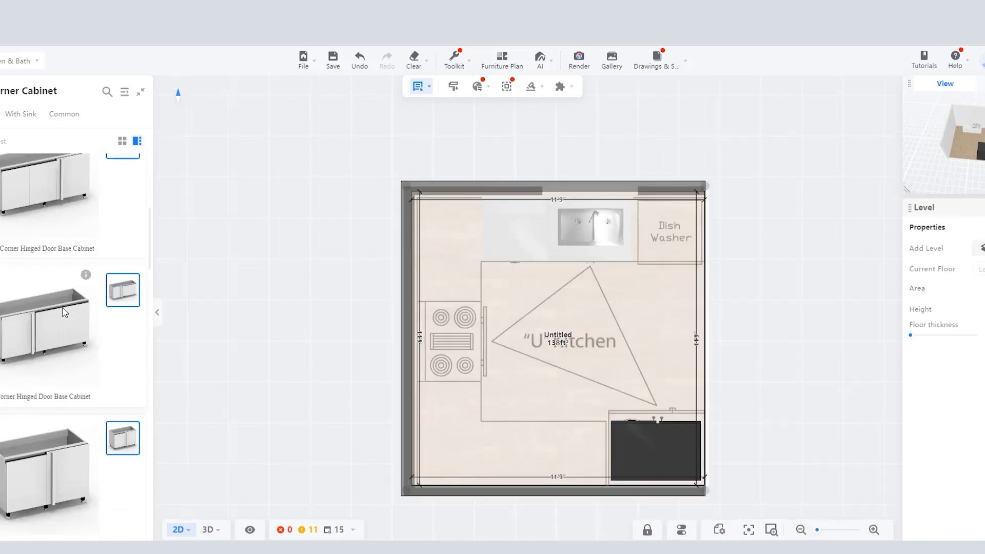
scroll(52, 359, down, 2)
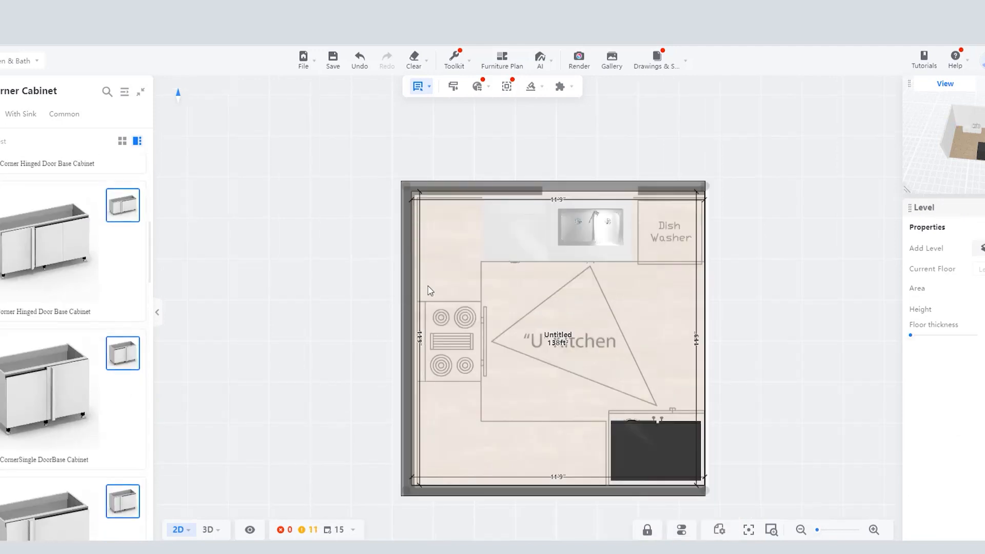
click(455, 236)
drag(456, 237, 445, 256)
click(464, 253)
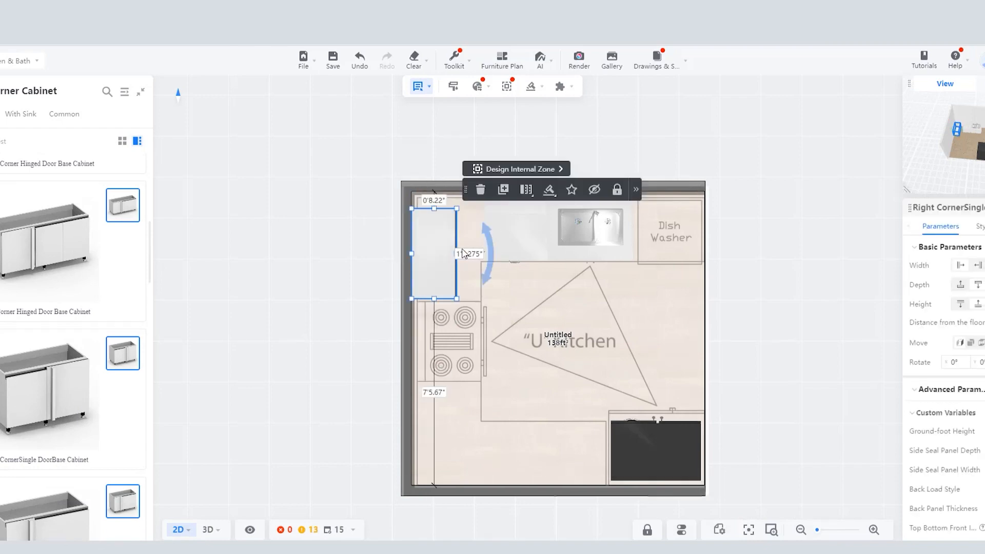
Step: Extend the corner cabinet's front to the counter line and its end to 2 inches from the back wall, then deselect it
scroll(438, 222, up, 2)
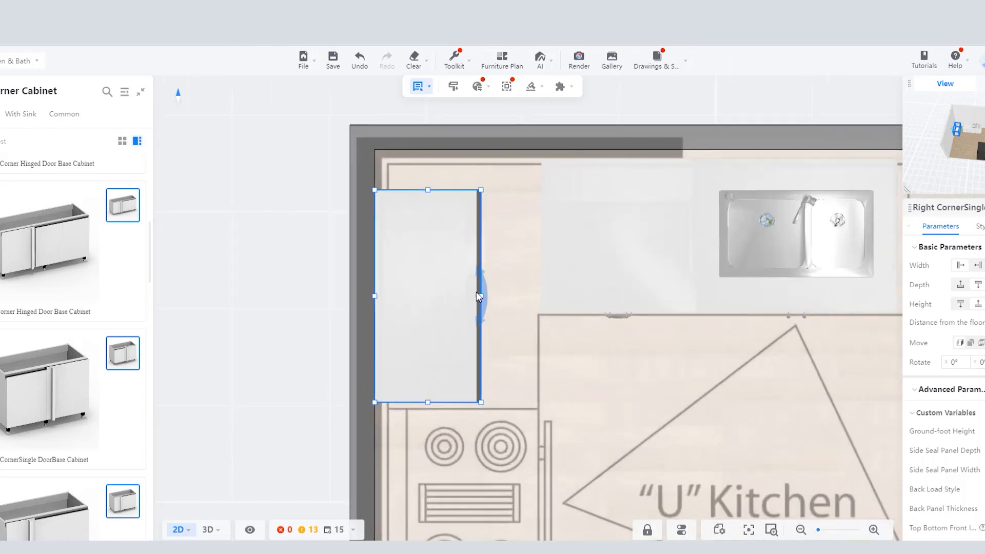
drag(481, 296, 541, 296)
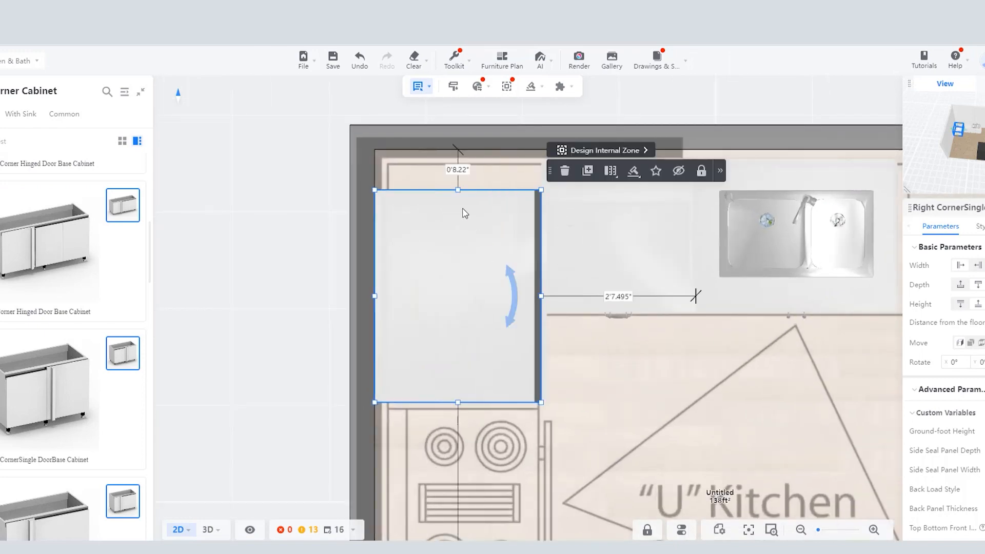
drag(457, 189, 457, 159)
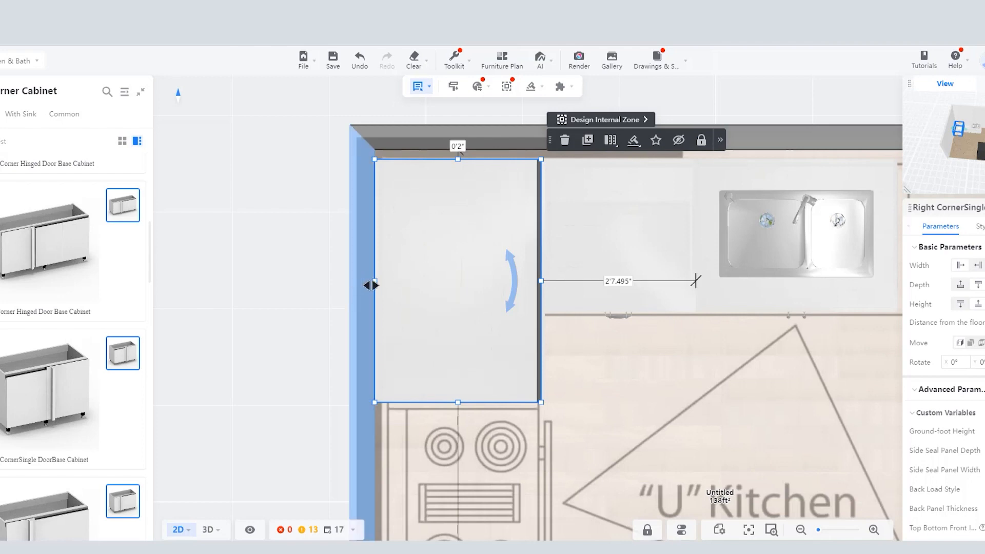
drag(397, 280, 371, 285)
key(ctrl+z)
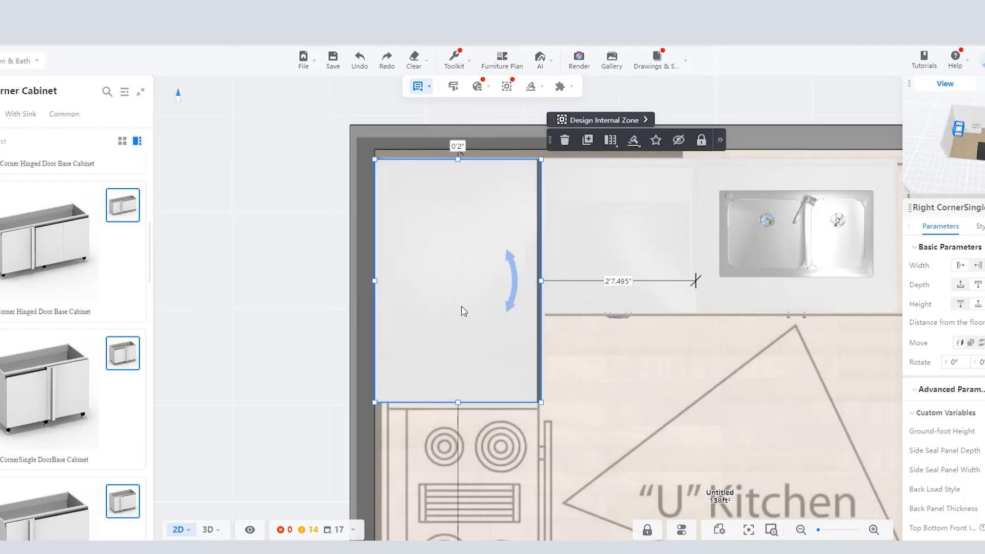
scroll(477, 301, down, 2)
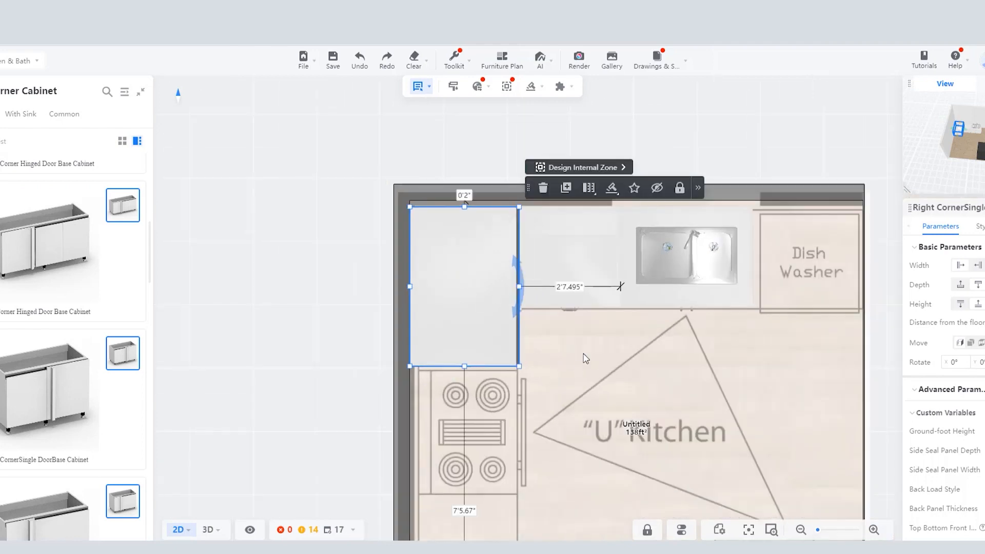
click(584, 349)
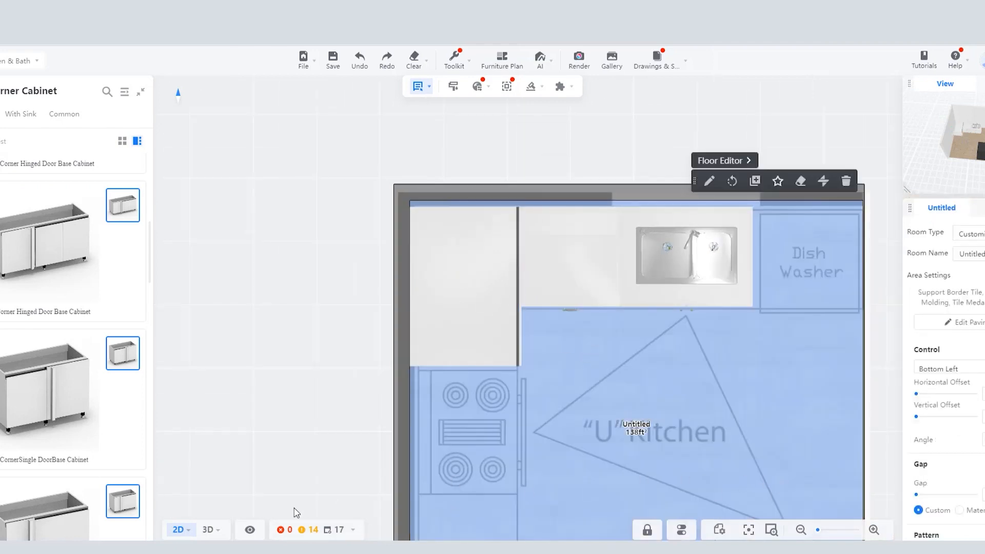
Step: Examine in the 3D view how the corner cabinet's door and side seal panel meet the neighbouring drawer cabinet
click(199, 508)
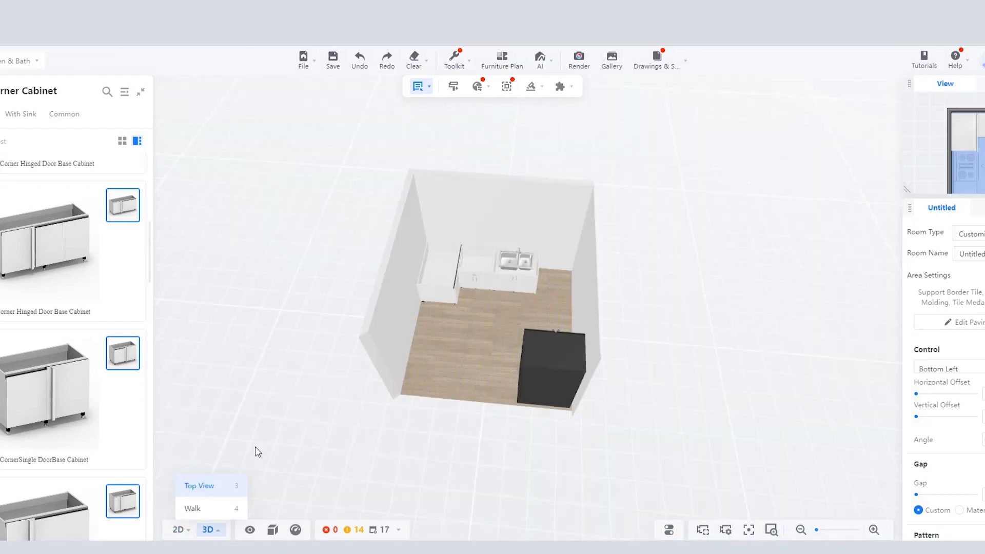
scroll(566, 236, up, 6)
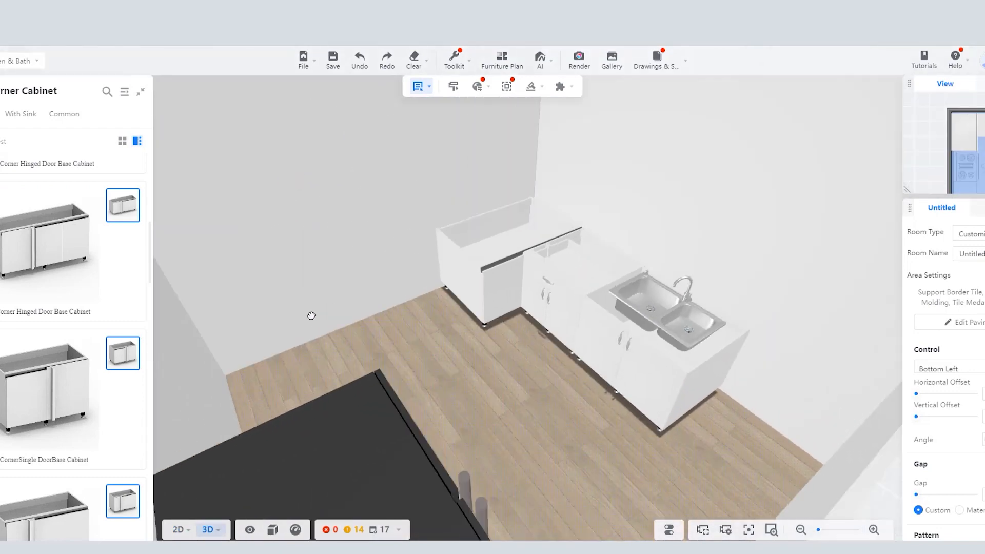
scroll(575, 232, up, 4)
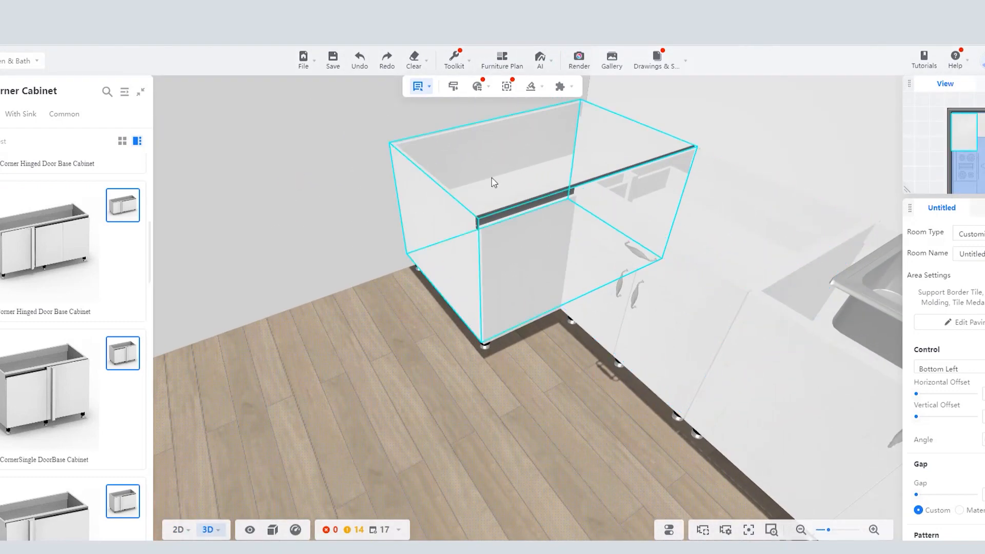
scroll(725, 180, up, 2)
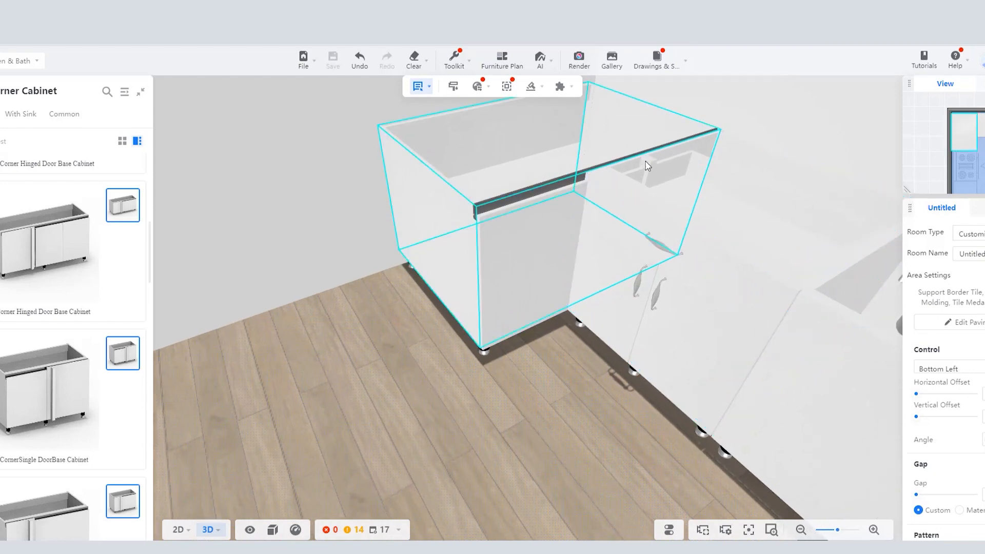
scroll(924, 298, down, 3)
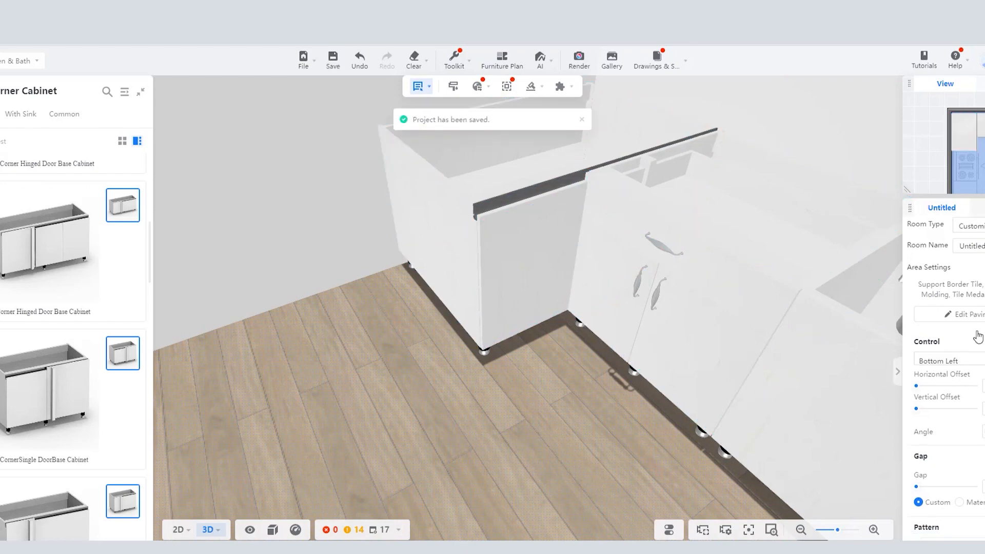
click(575, 274)
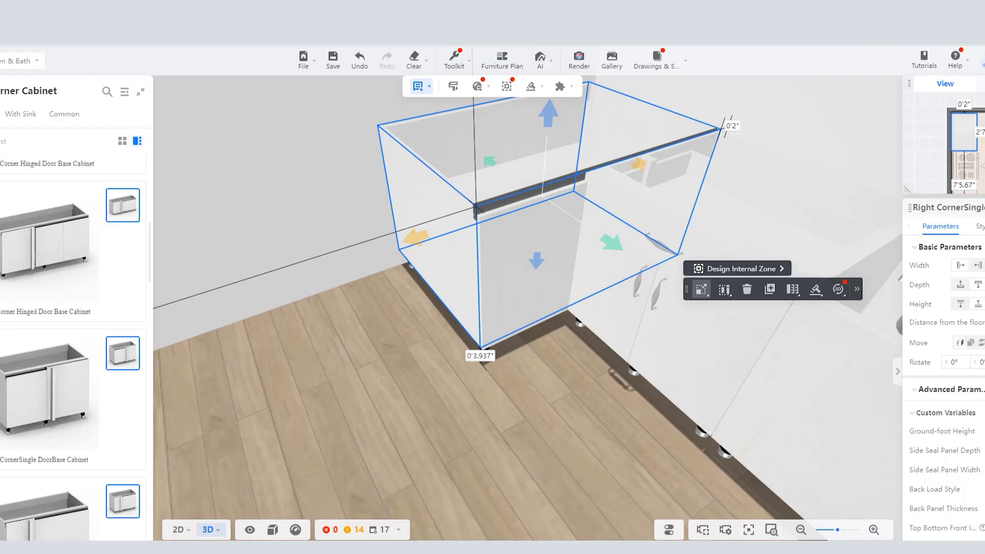
scroll(501, 266, down, 3)
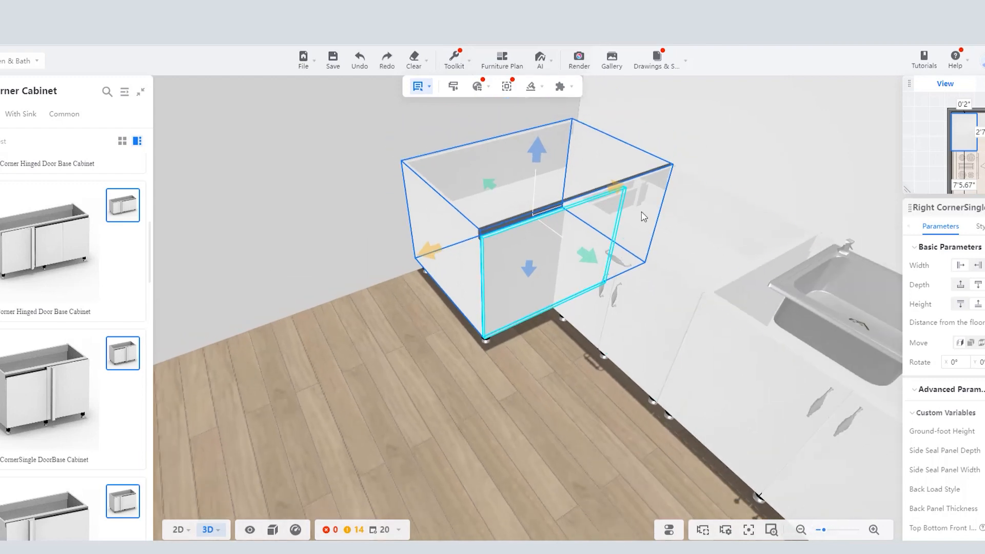
scroll(631, 207, up, 2)
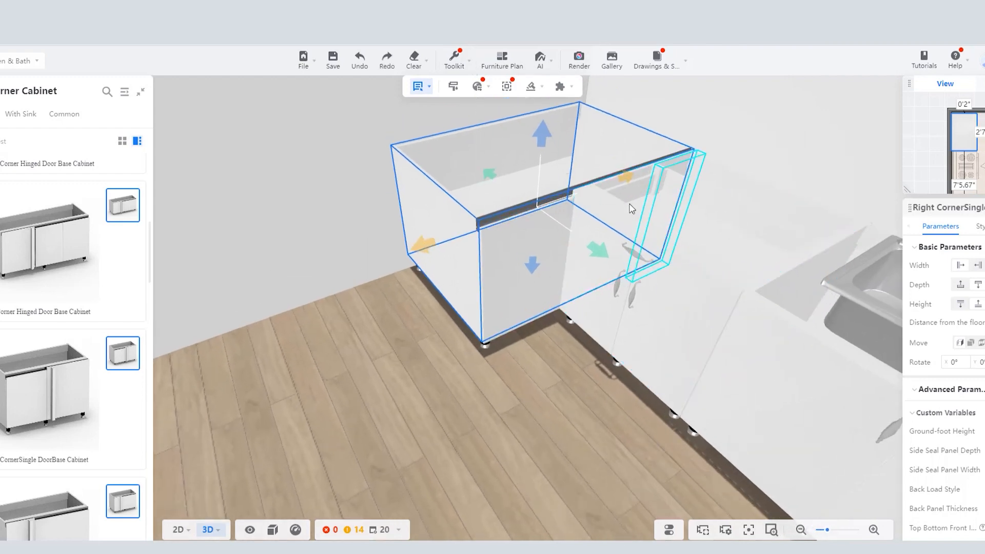
click(546, 162)
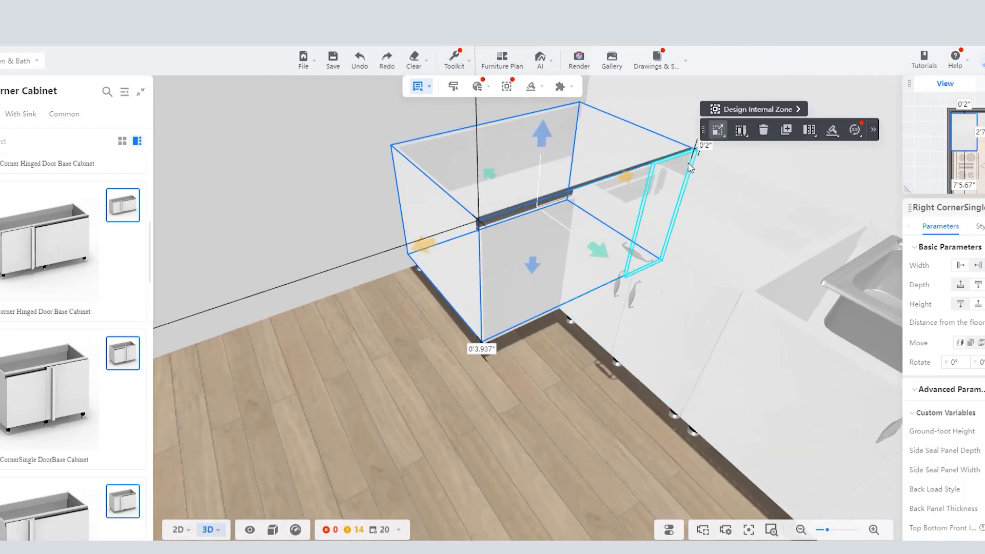
scroll(677, 164, up, 1)
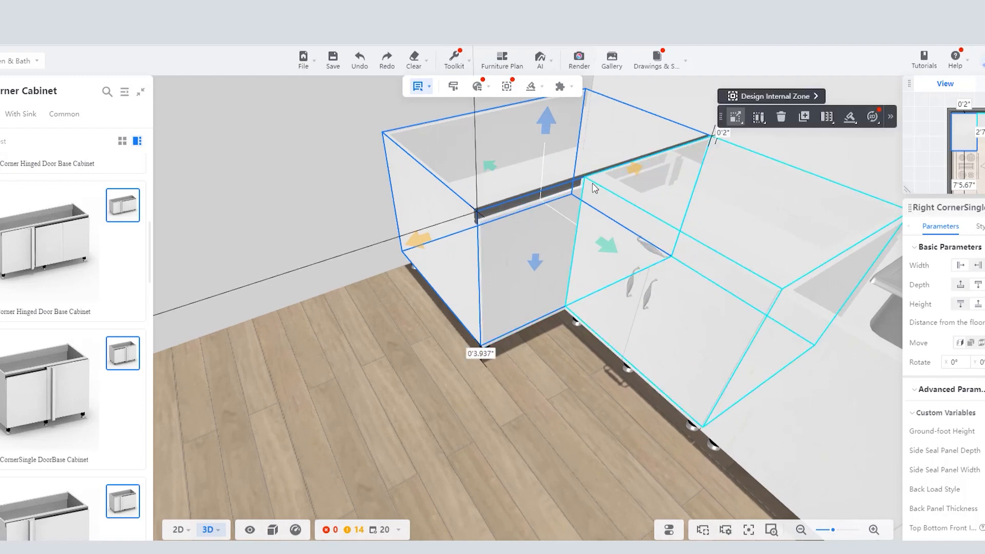
scroll(559, 217, down, 1)
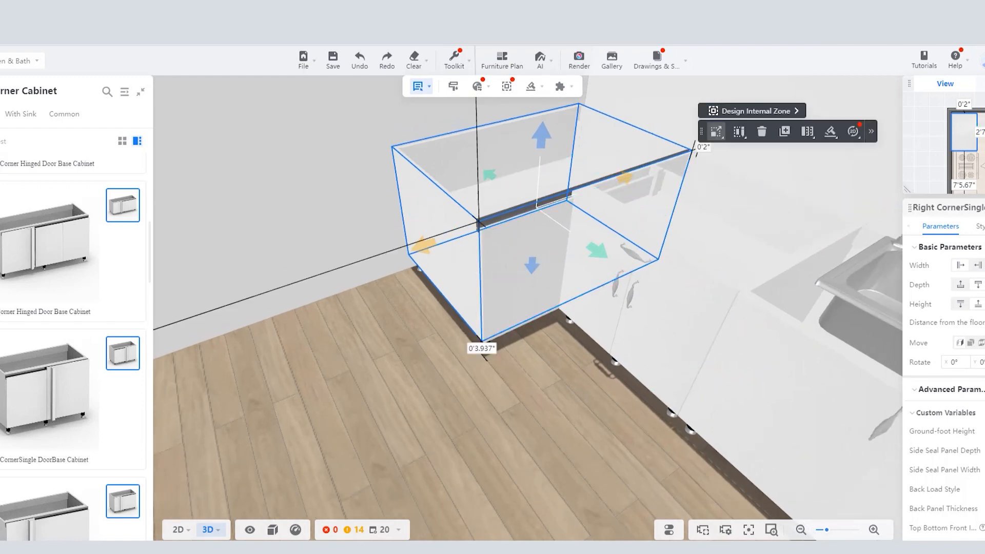
Step: Measure along the corner cabinet's top front edge from its back-wall end to the drawer cabinet's front corner
click(454, 59)
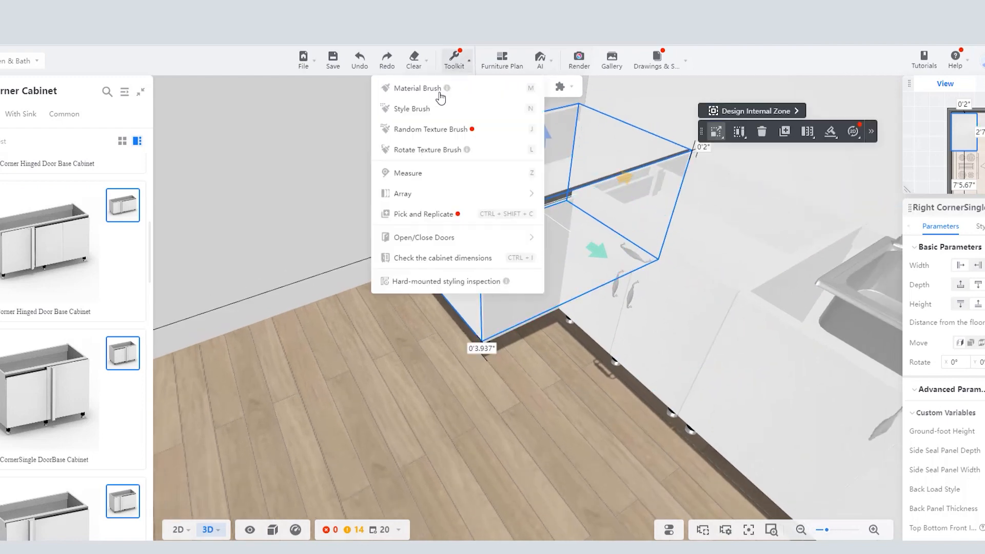
click(410, 174)
click(690, 150)
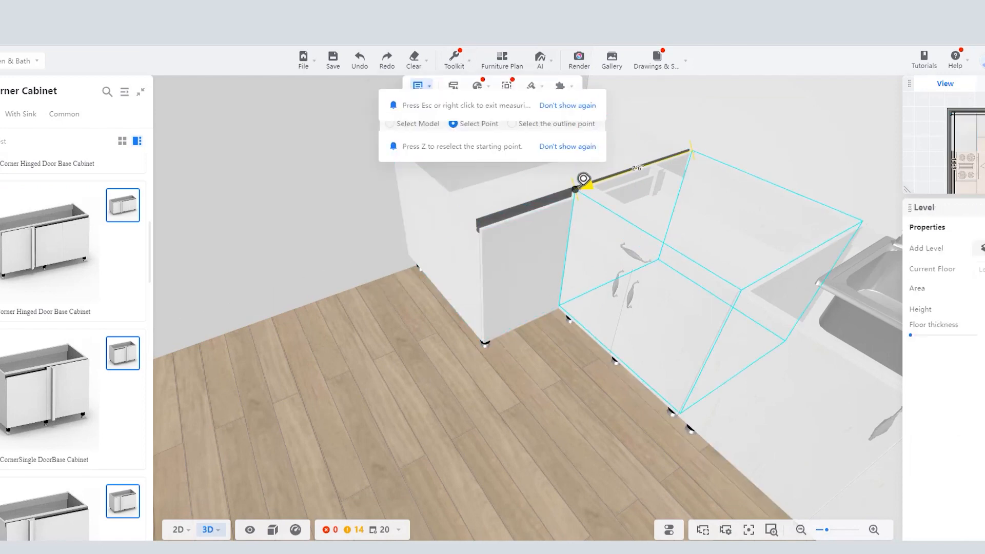
key(Escape)
Step: Adjust the corner cabinet's side seal panel to the measured overlap, then return to the 2D floor plan
click(546, 241)
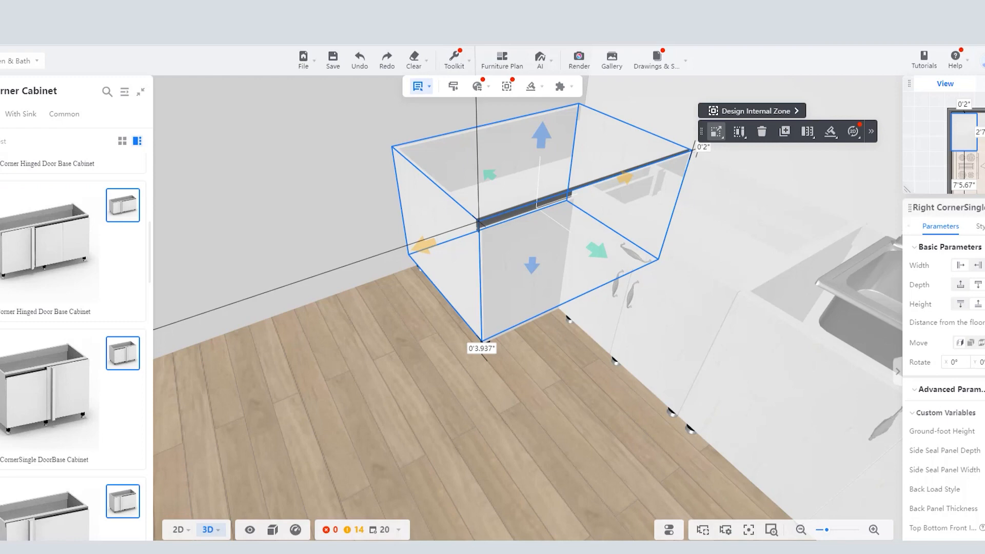
key(Return)
click(592, 319)
mouse_move(176, 534)
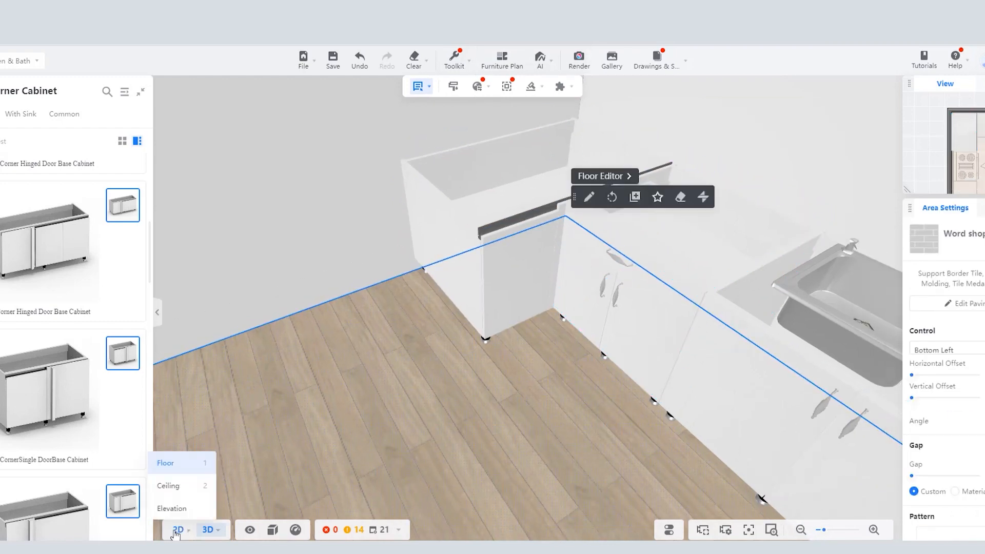
click(166, 463)
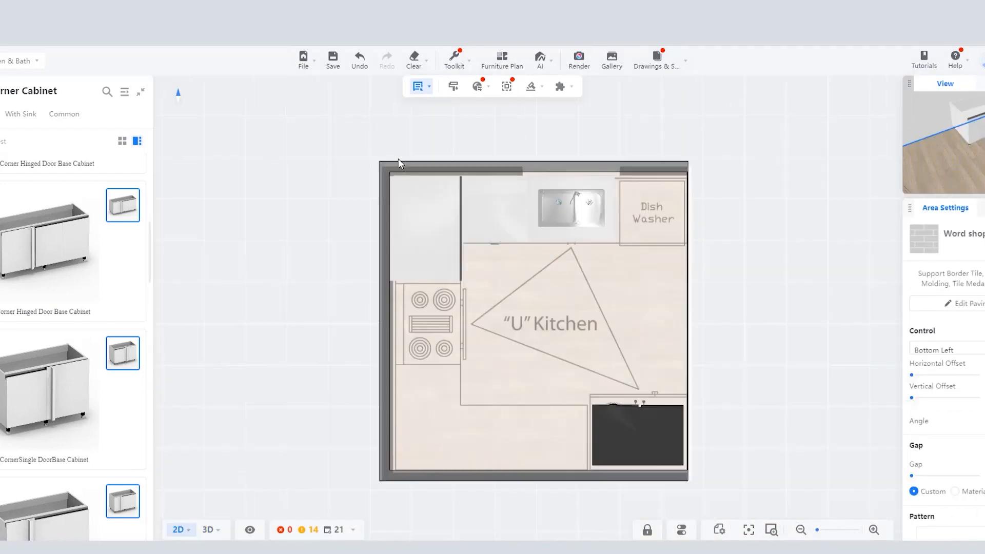
Step: Look through the corner cabinet models and the base cabinet categories for a unit to fit the stove position
scroll(399, 159, down, 3)
scroll(403, 234, up, 4)
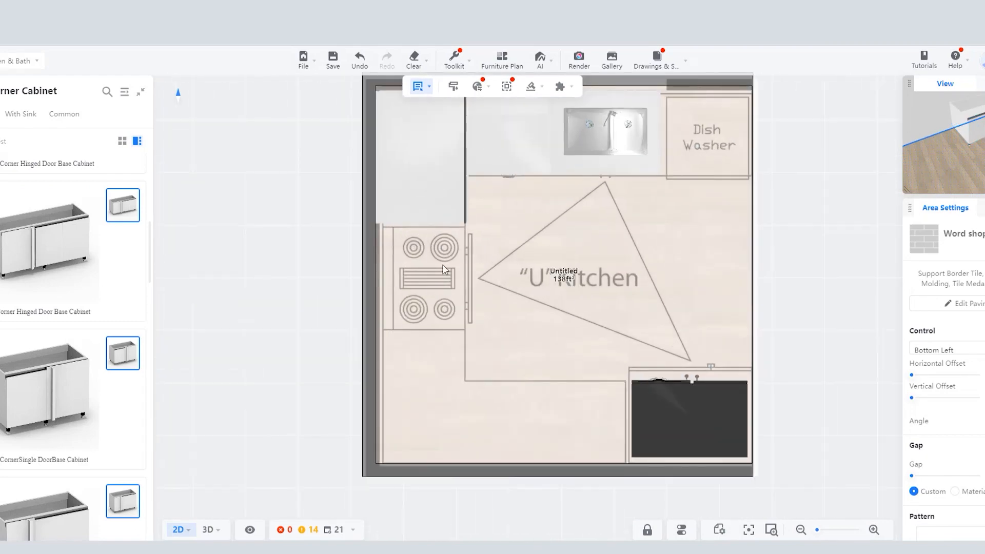
scroll(110, 287, down, 5)
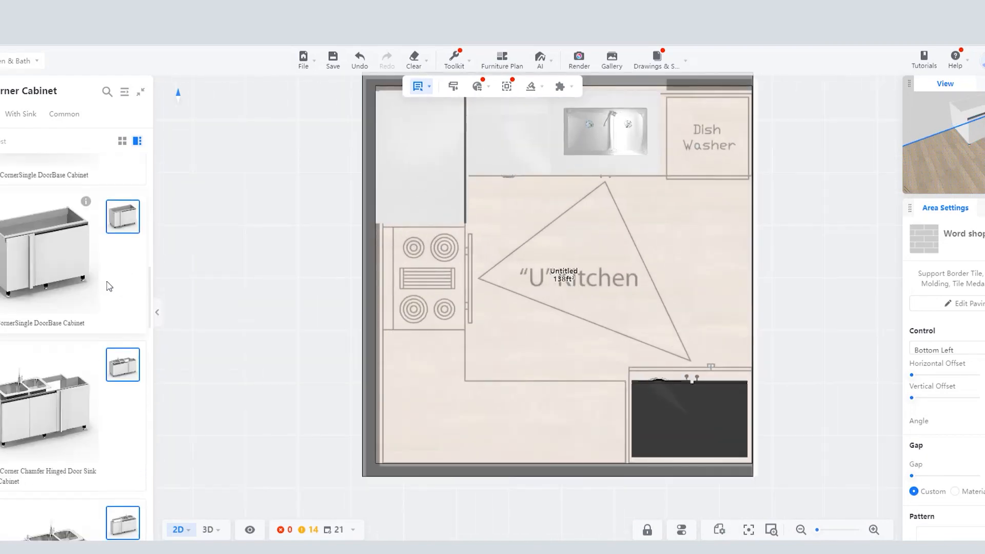
scroll(60, 241, down, 10)
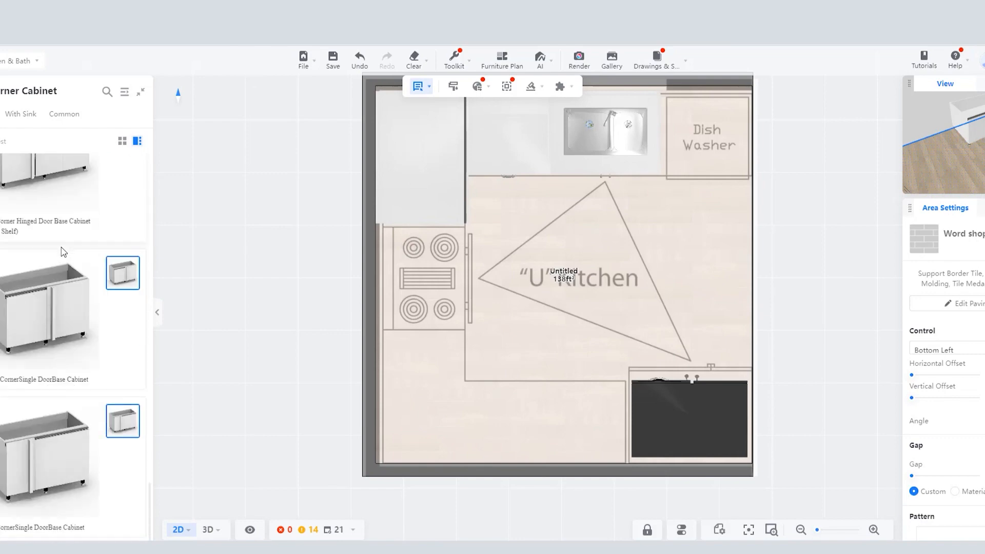
scroll(61, 251, up, 5)
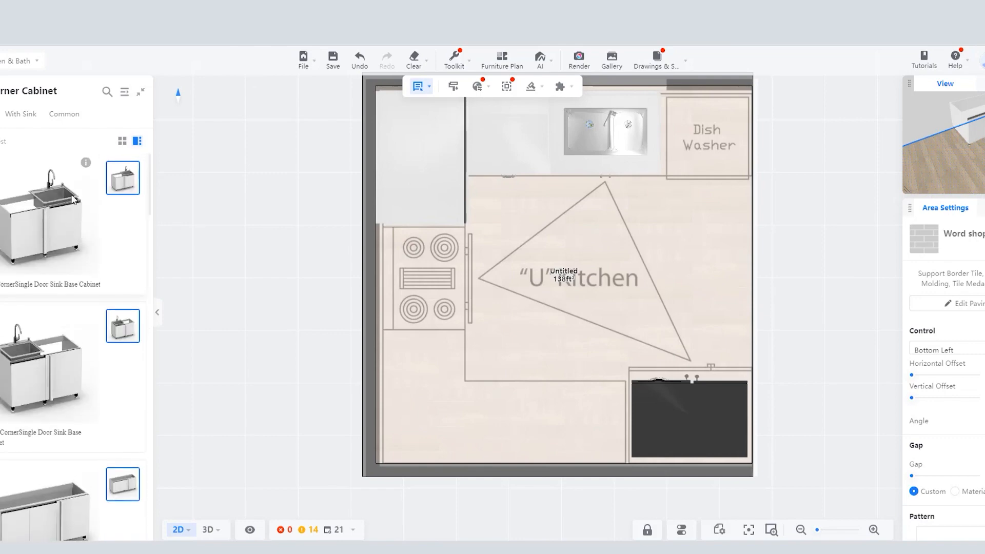
click(1, 92)
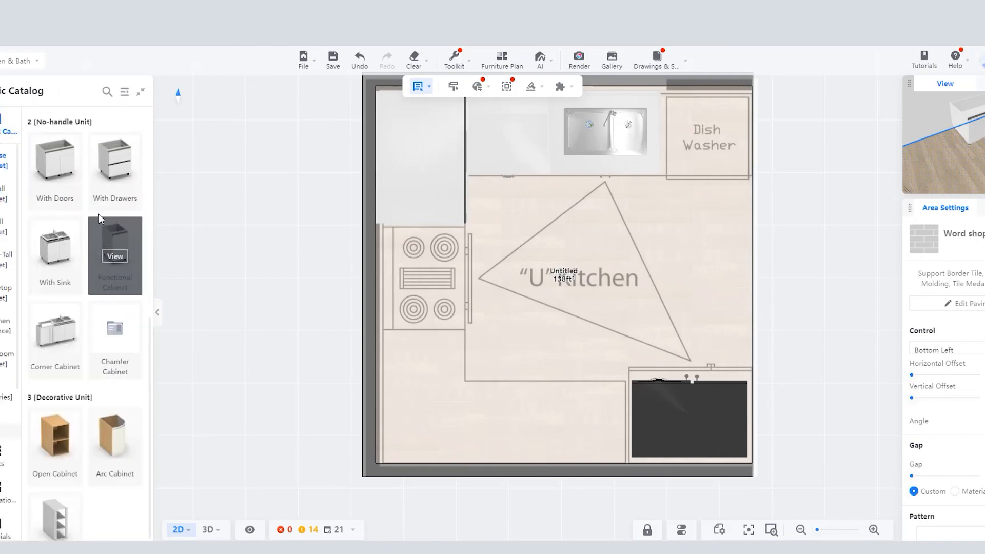
scroll(103, 303, down, 2)
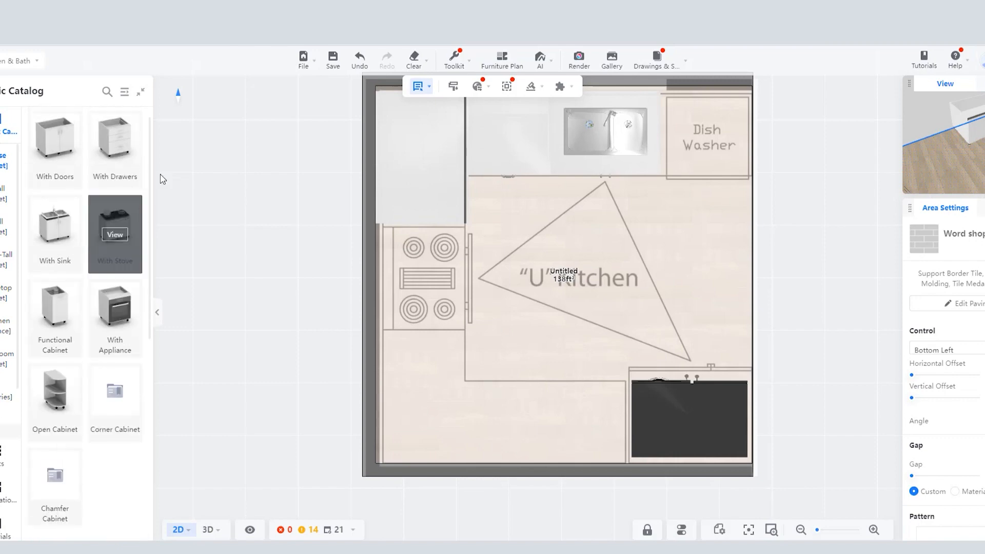
scroll(178, 158, up, 2)
scroll(144, 181, down, 2)
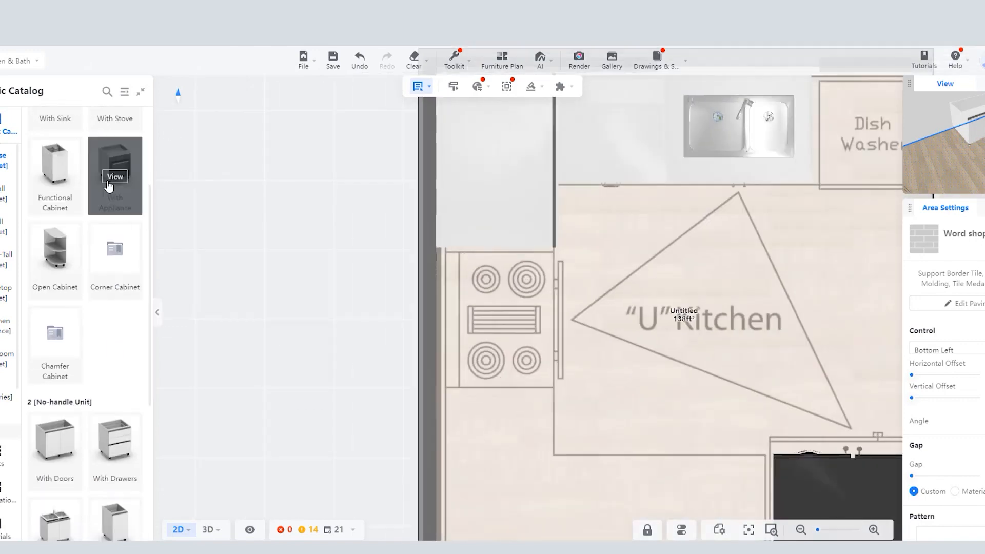
scroll(122, 195, up, 3)
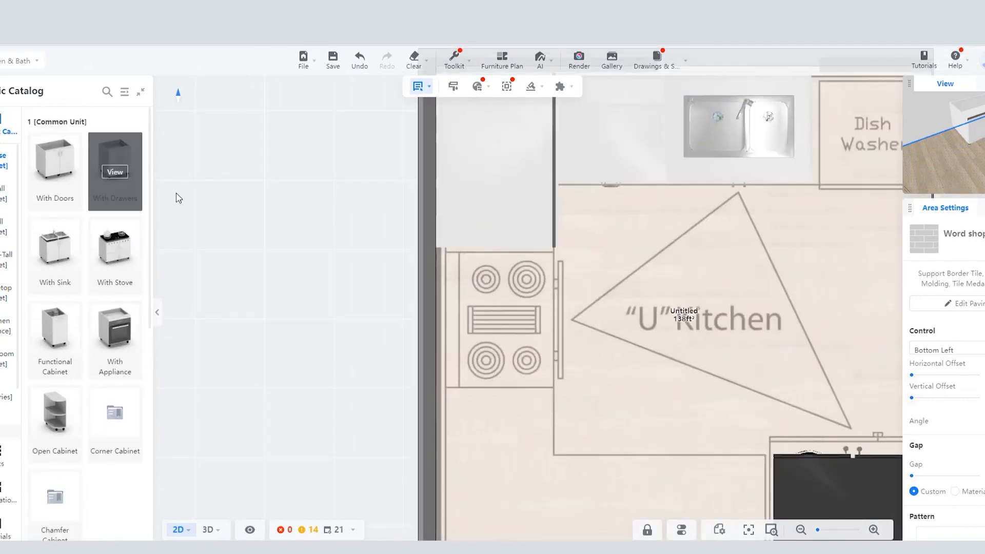
Step: Place the double-drawer stove cabinet with ventilating panel beside the corner cabinet and widen it to the drawn stove's far edge
click(116, 254)
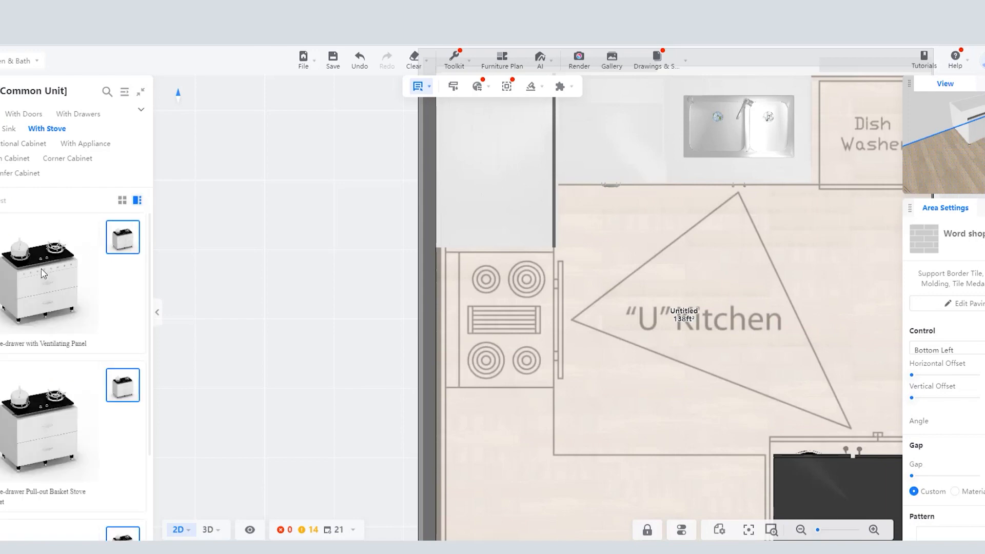
click(373, 306)
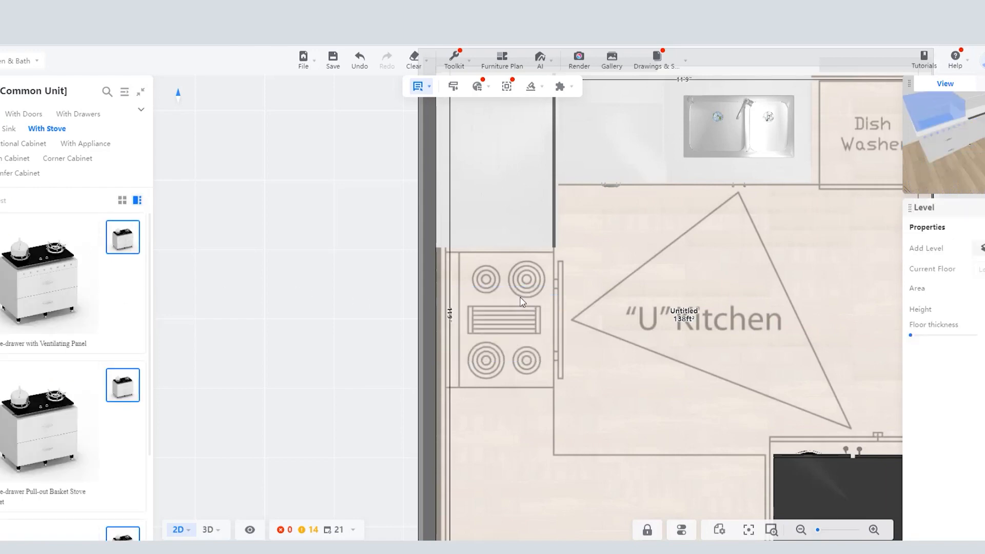
click(504, 323)
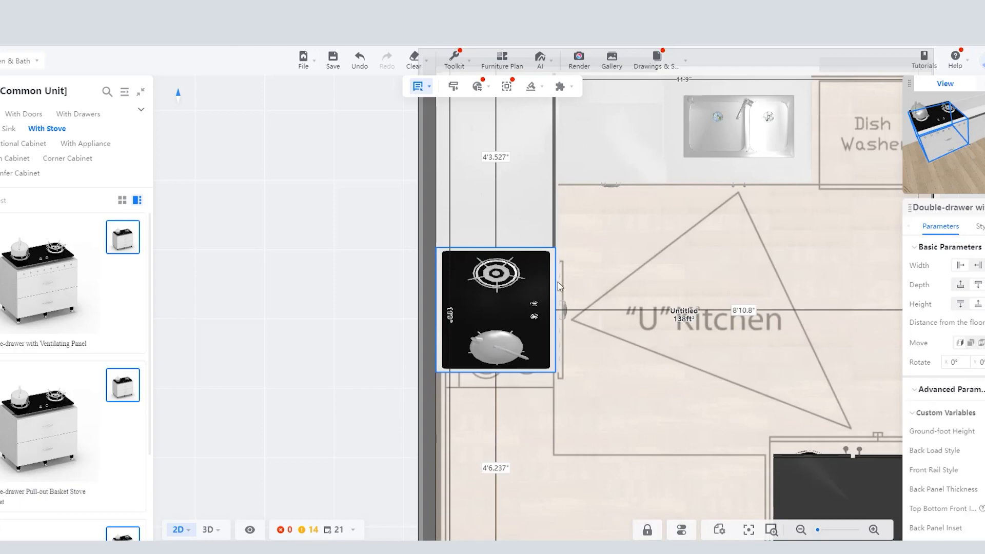
drag(496, 381, 495, 396)
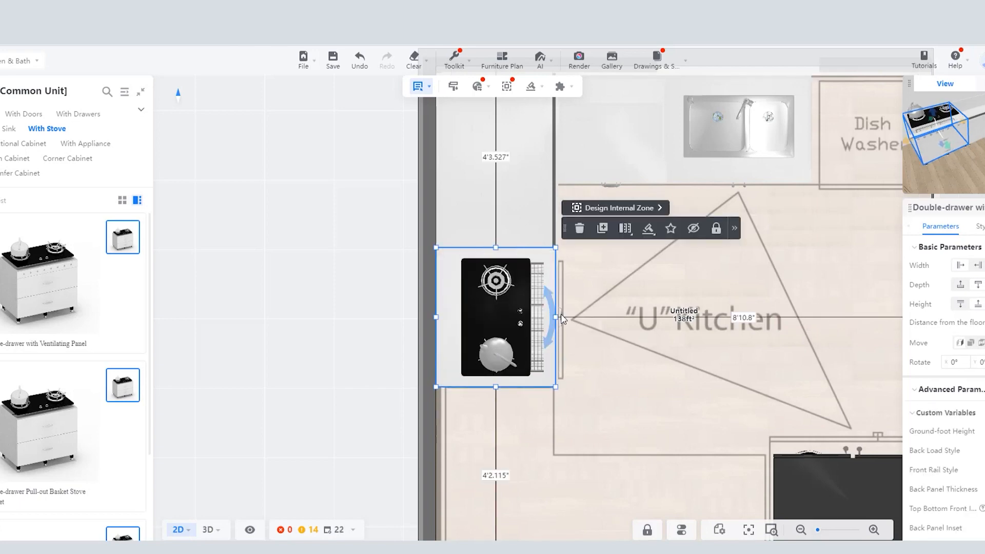
mouse_move(555, 317)
mouse_down()
mouse_move(563, 318)
mouse_move(556, 315)
mouse_up()
Step: Examine in the 3D view how the stove cabinet lines up with the adjoining corner cabinet, then return to the 2D floor plan
scroll(434, 309, down, 3)
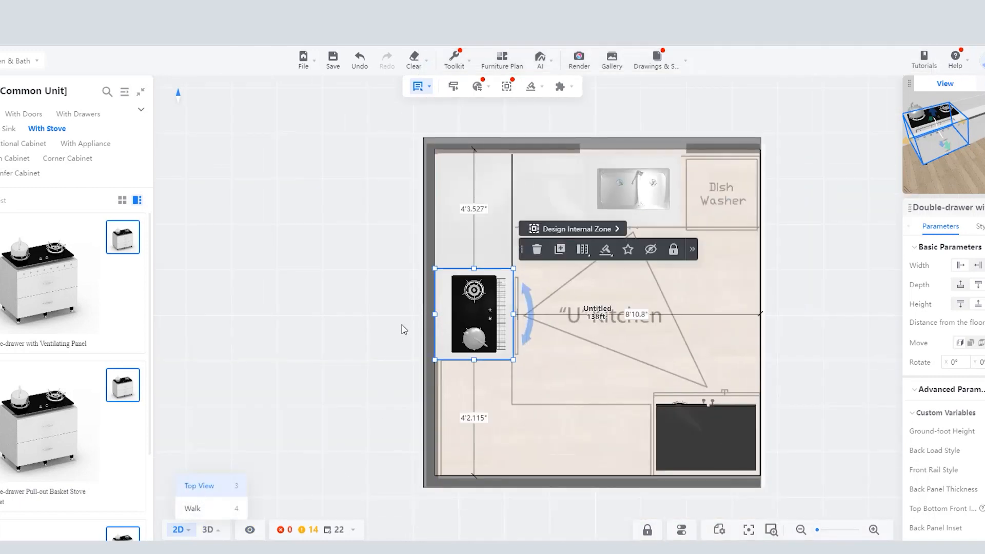
key(3)
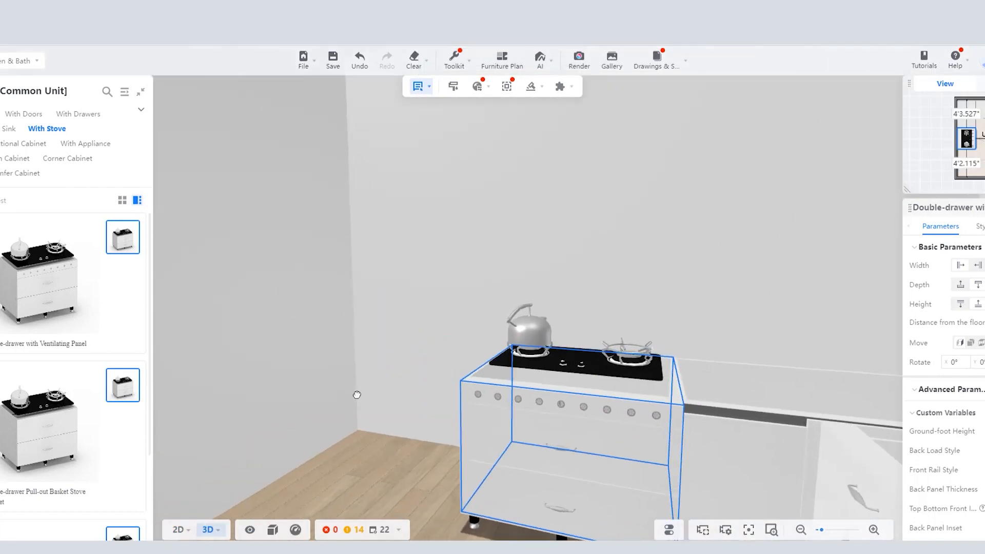
drag(356, 394, 477, 431)
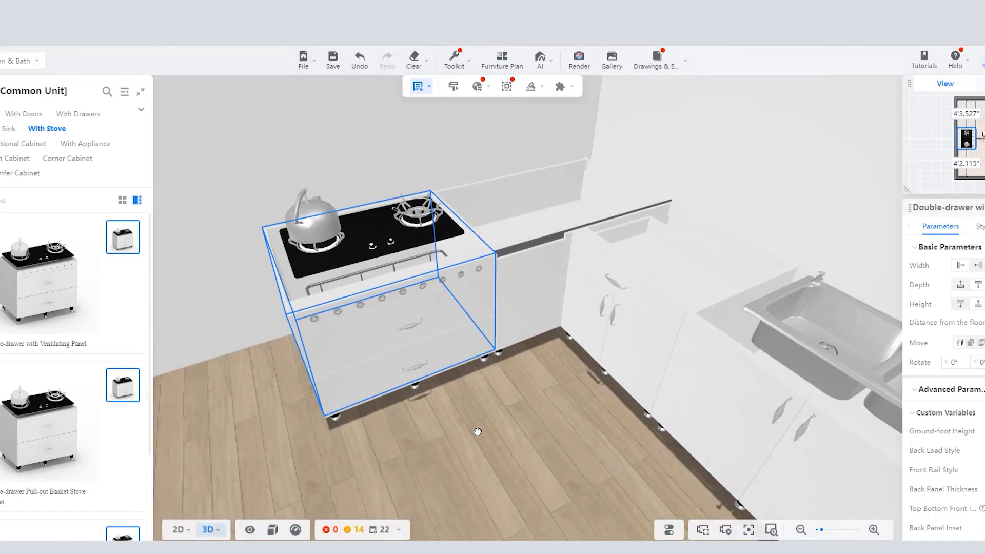
click(478, 372)
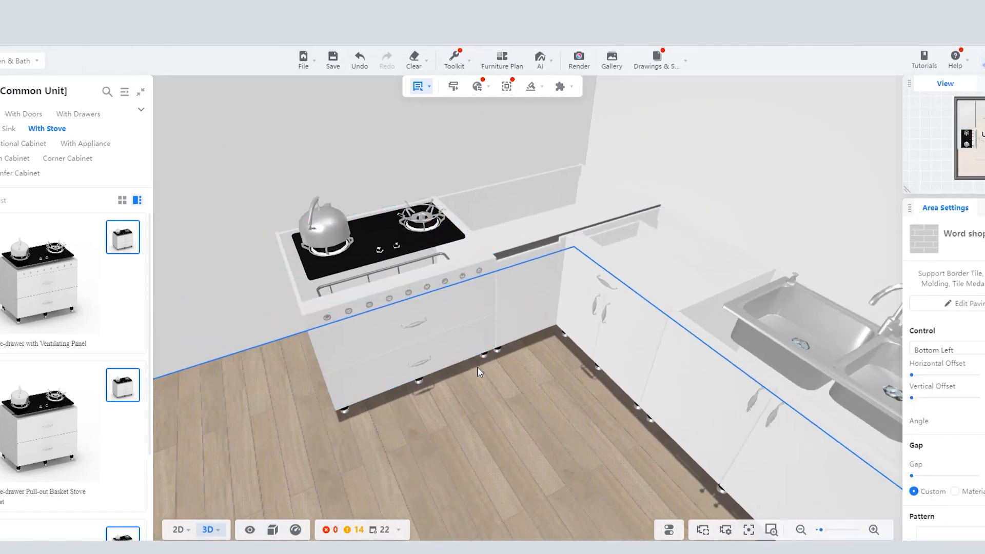
mouse_move(179, 529)
click(171, 470)
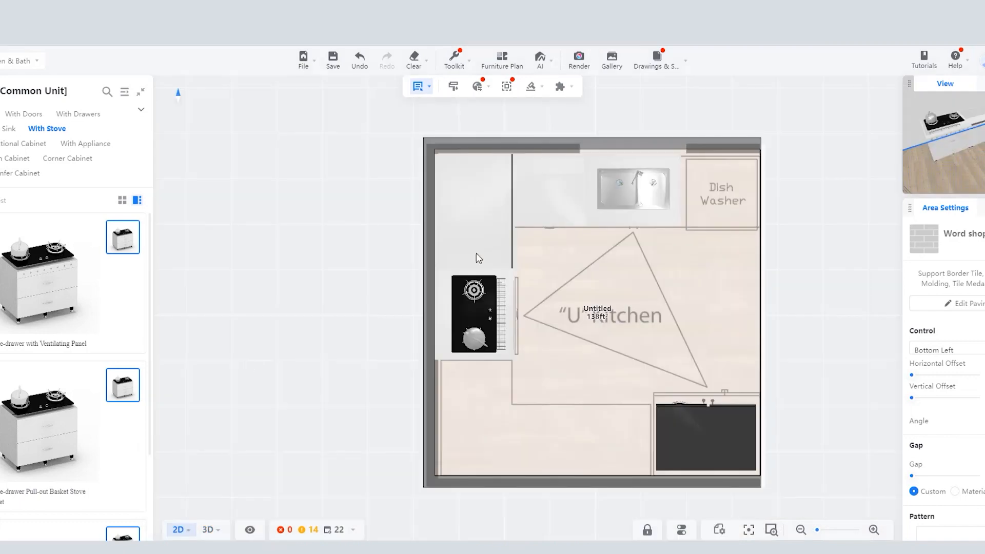
Step: Place a no-handle right corner hinged door base cabinet in the room corner between stove and refrigerator, extending its front to the drawn counter line
scroll(505, 238, down, 5)
scroll(512, 321, up, 6)
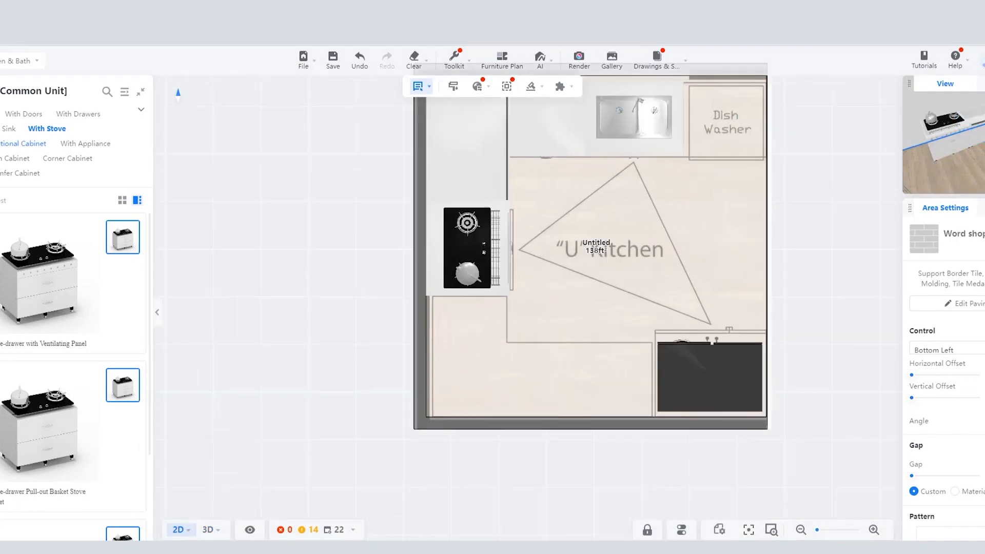
click(0, 91)
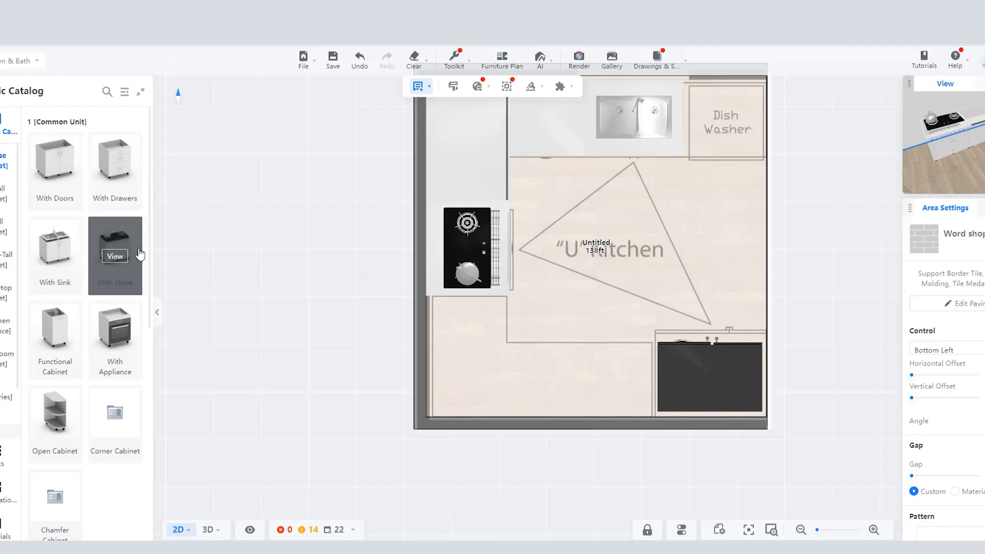
scroll(90, 226, down, 4)
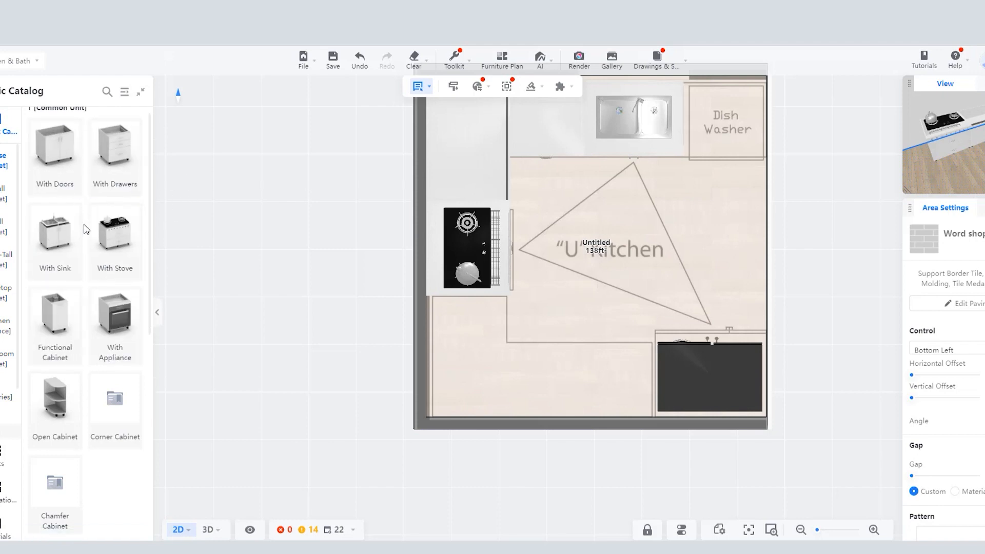
scroll(88, 205, down, 5)
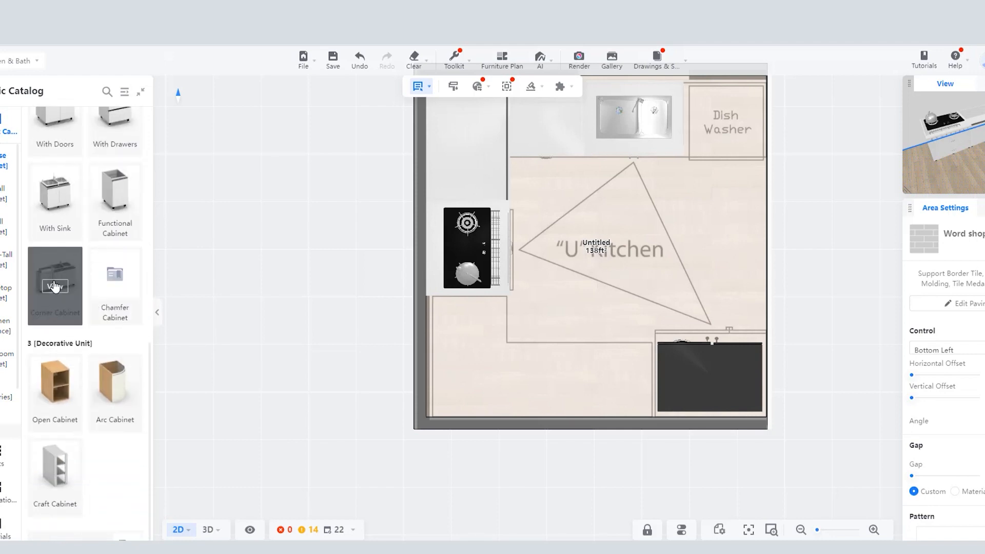
click(55, 287)
scroll(86, 228, down, 5)
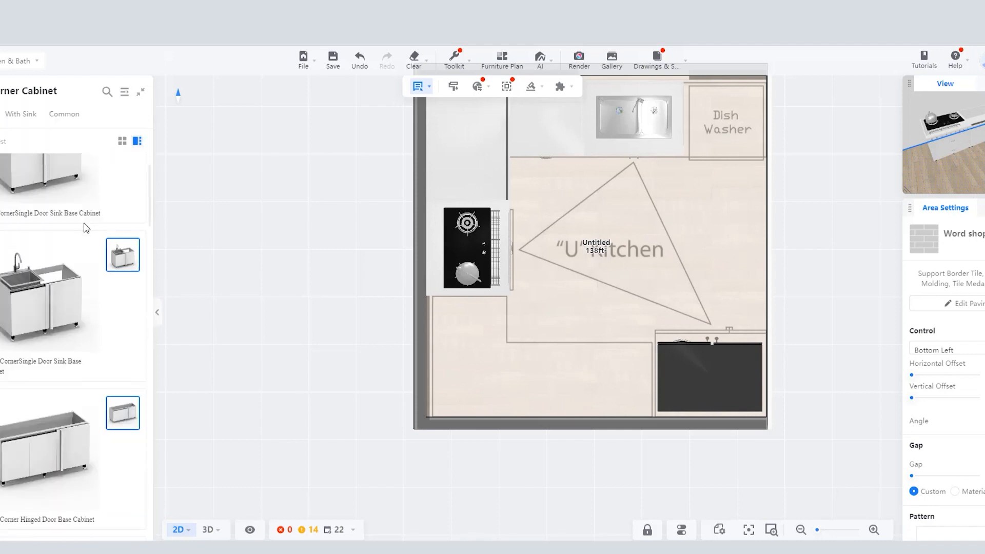
drag(43, 234, 420, 400)
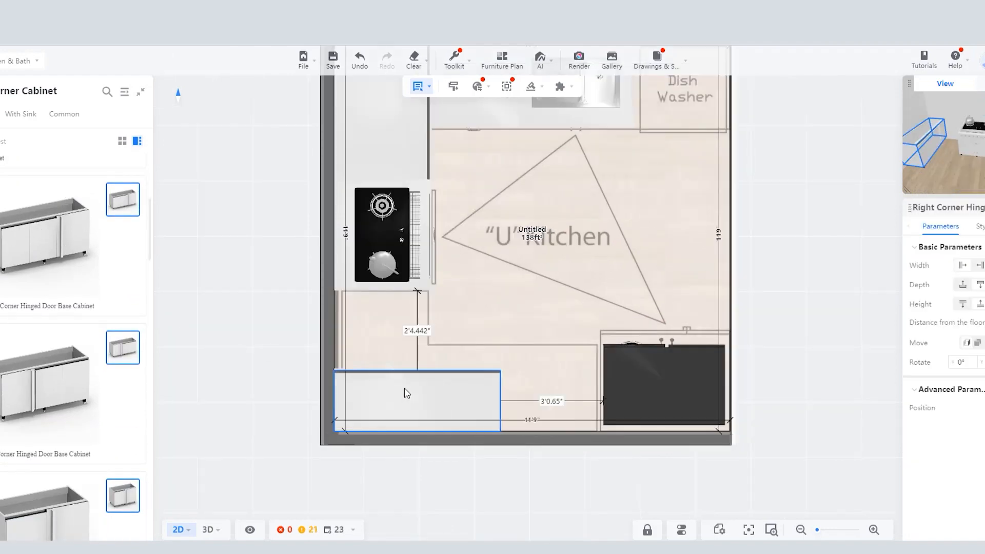
scroll(387, 386, up, 3)
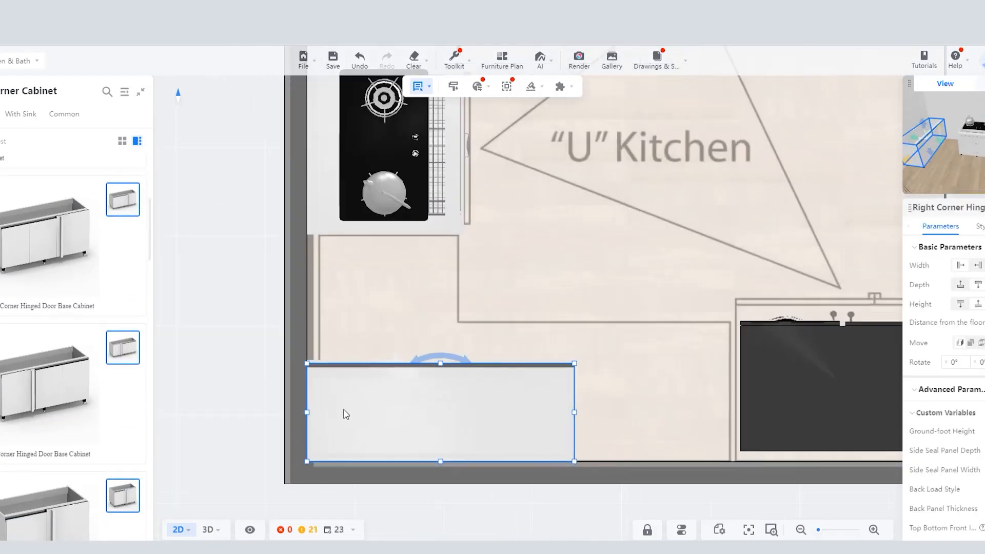
drag(443, 344, 445, 322)
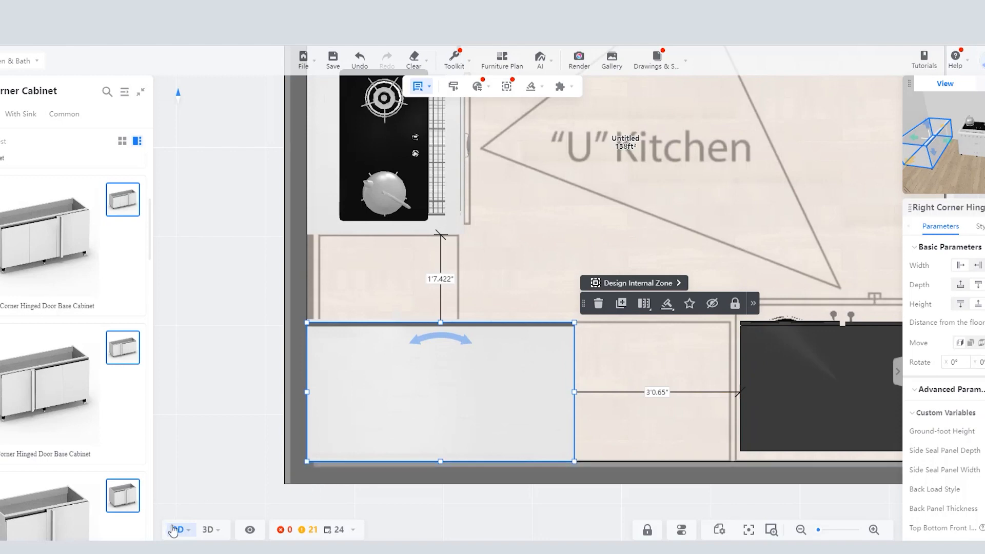
Step: Measure the stove cabinet's exposed top side edge from back to front in the 3D view, then exit measuring
mouse_move(215, 535)
click(202, 488)
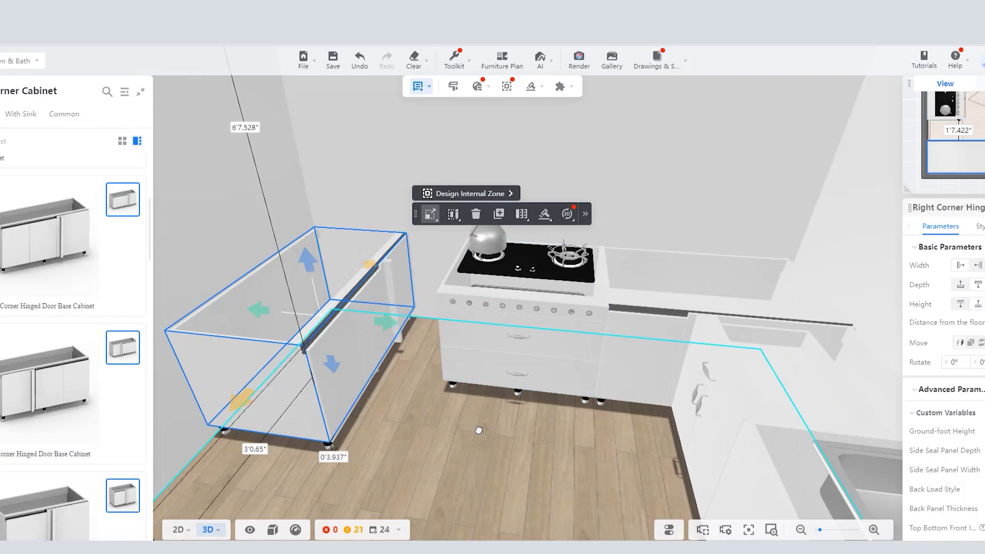
drag(480, 429, 563, 436)
scroll(306, 286, up, 2)
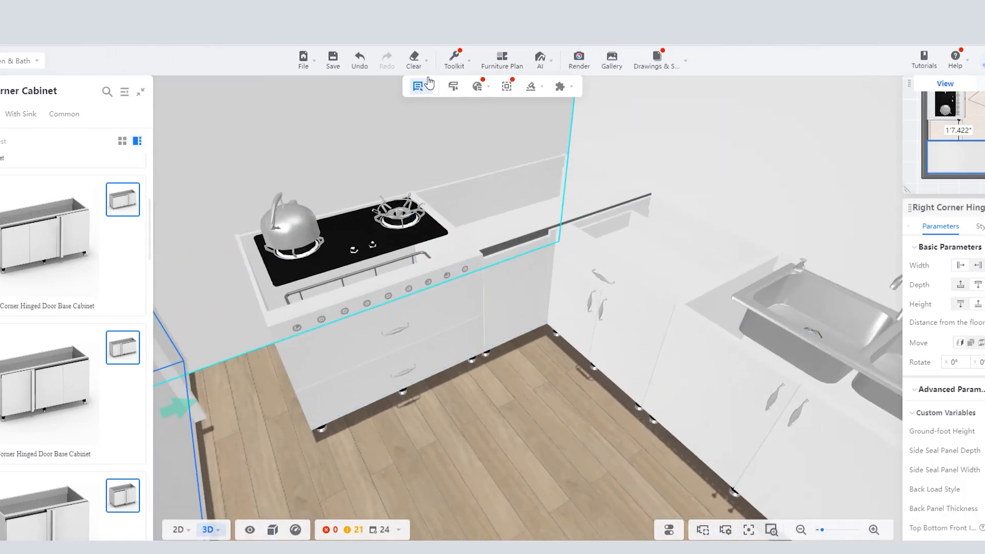
mouse_move(454, 60)
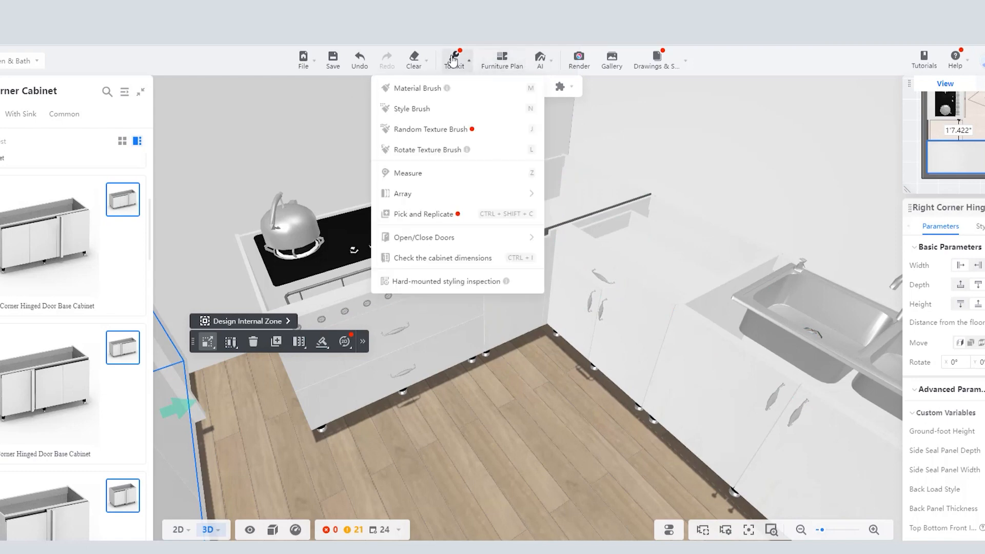
click(414, 175)
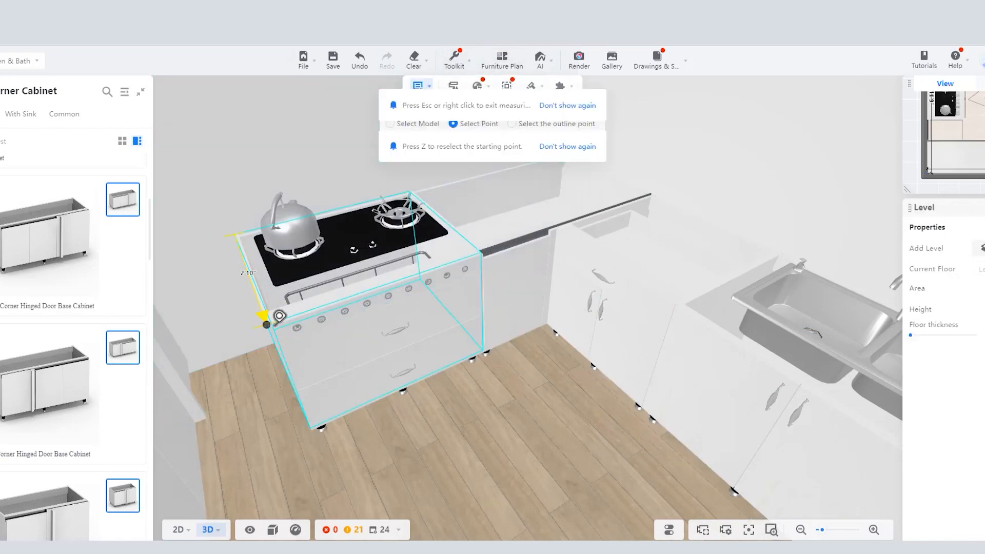
key(Escape)
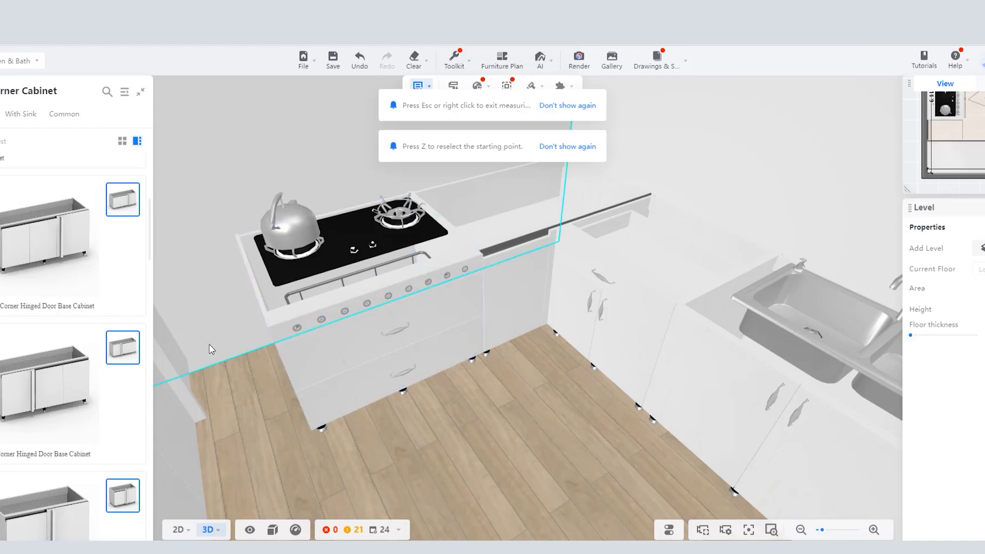
Step: Reselect the corner cabinet between stove and refrigerator in 3D and return to the 2D floor plan
scroll(324, 334, down, 3)
click(291, 316)
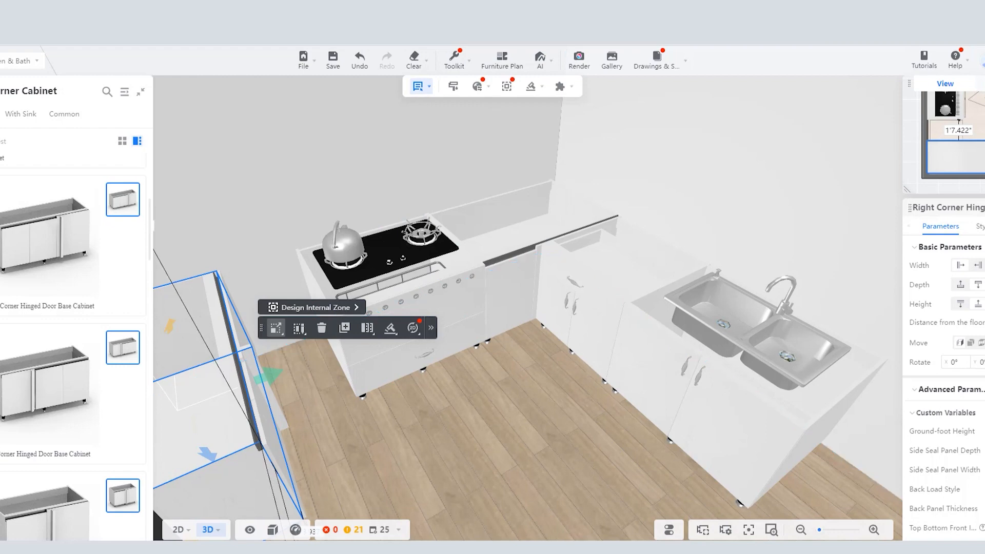
mouse_move(177, 529)
click(165, 464)
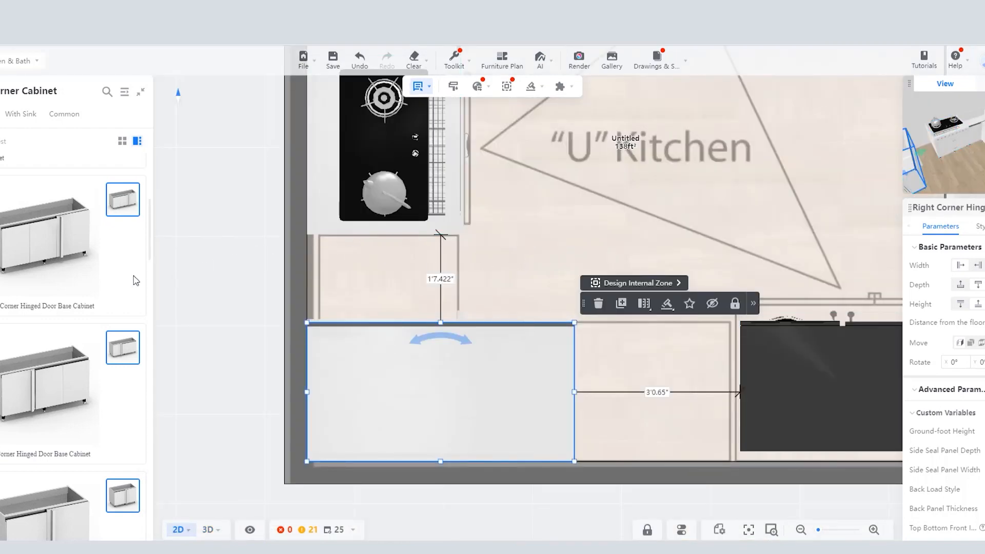
Step: Place a common-unit Left-handed Single-door Base Cabinet between the stove and the corner cabinet near the refrigerator, widening it to close the gap
scroll(88, 286, down, 3)
scroll(55, 272, down, 10)
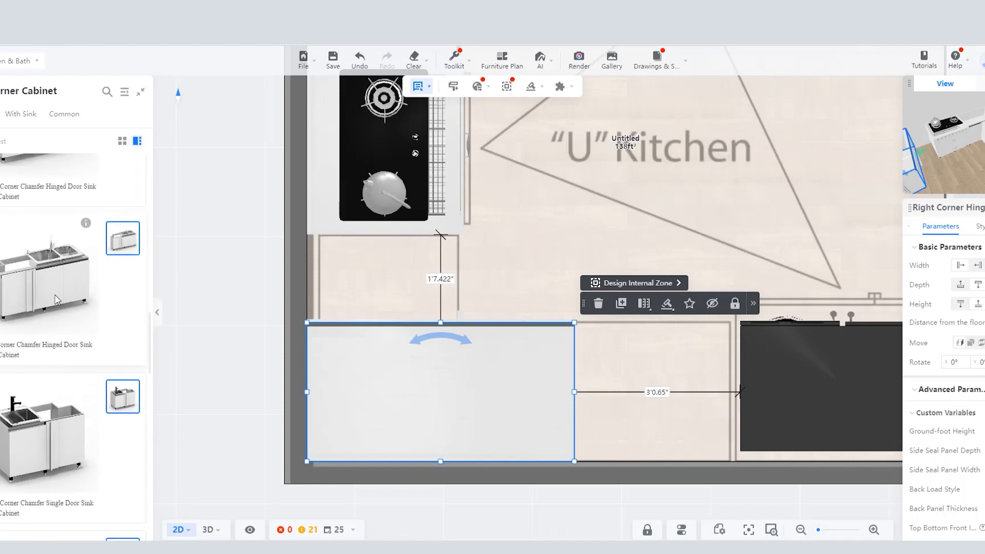
scroll(57, 287, up, 10)
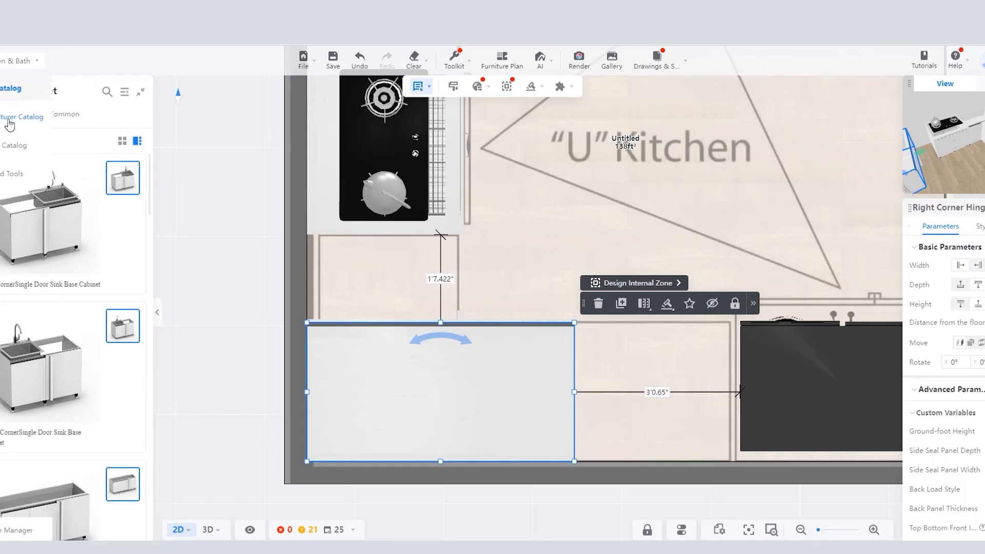
click(1, 91)
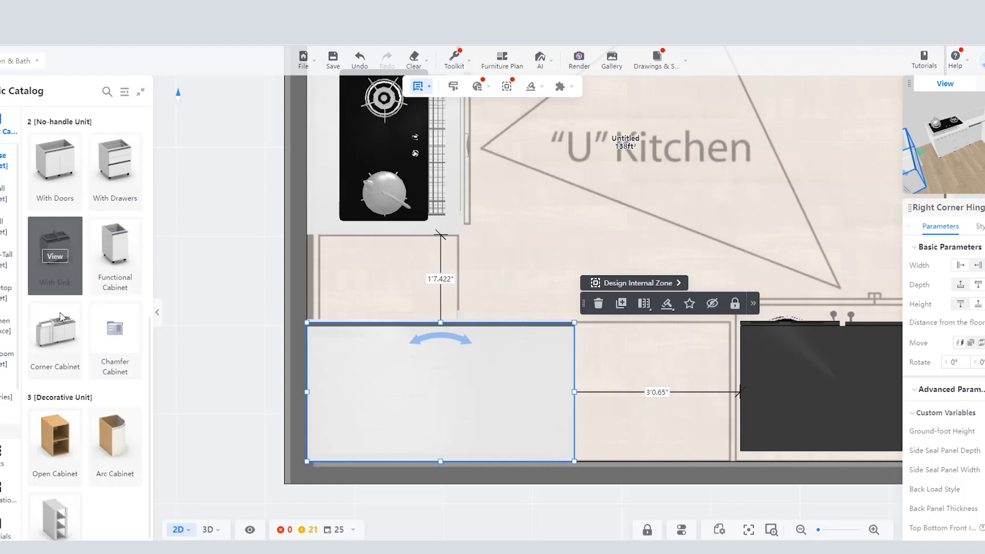
scroll(100, 246, down, 2)
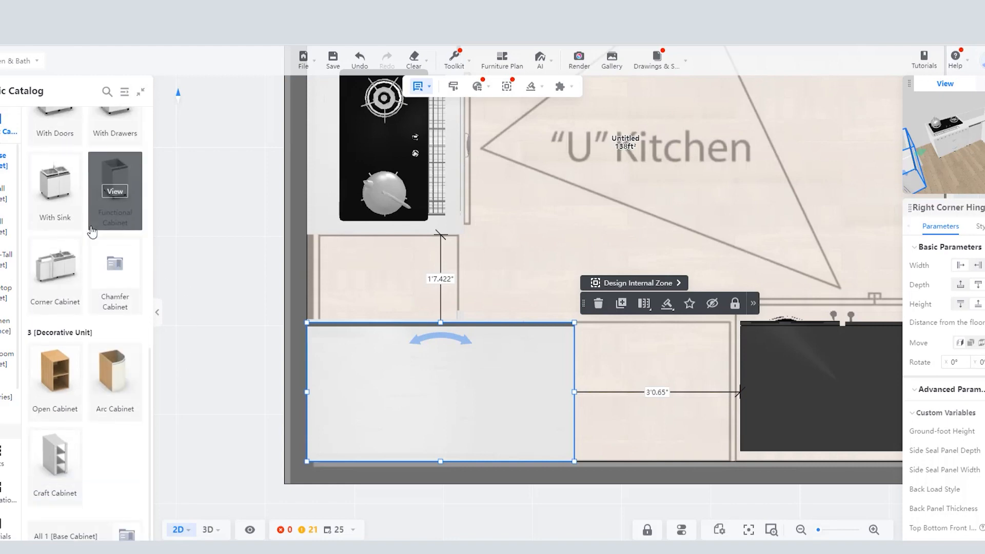
scroll(52, 205, up, 3)
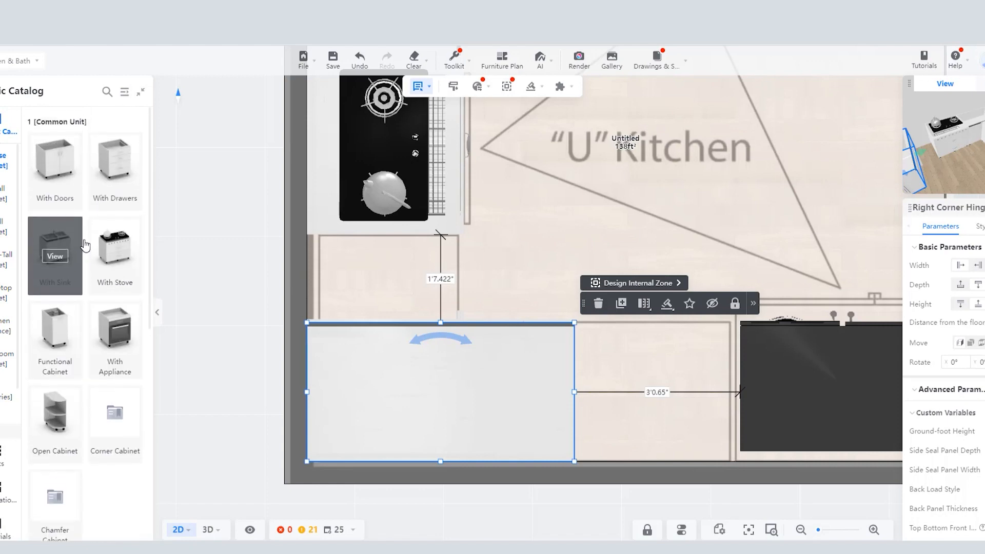
click(46, 148)
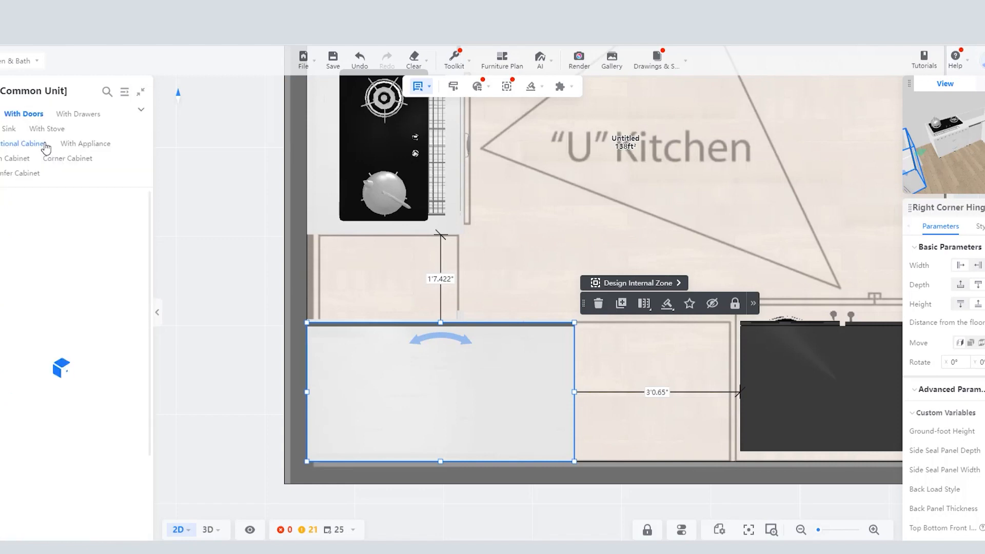
scroll(87, 297, down, 4)
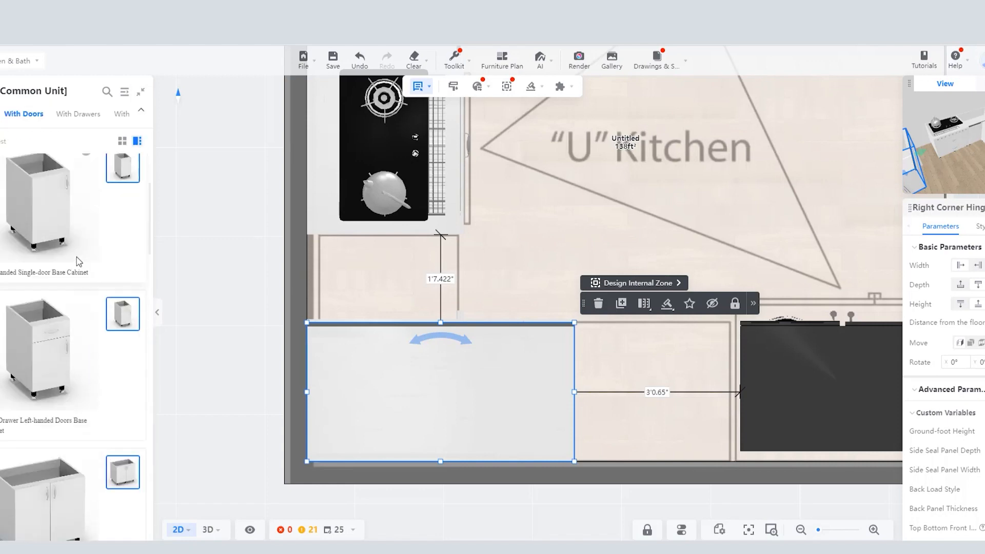
click(106, 228)
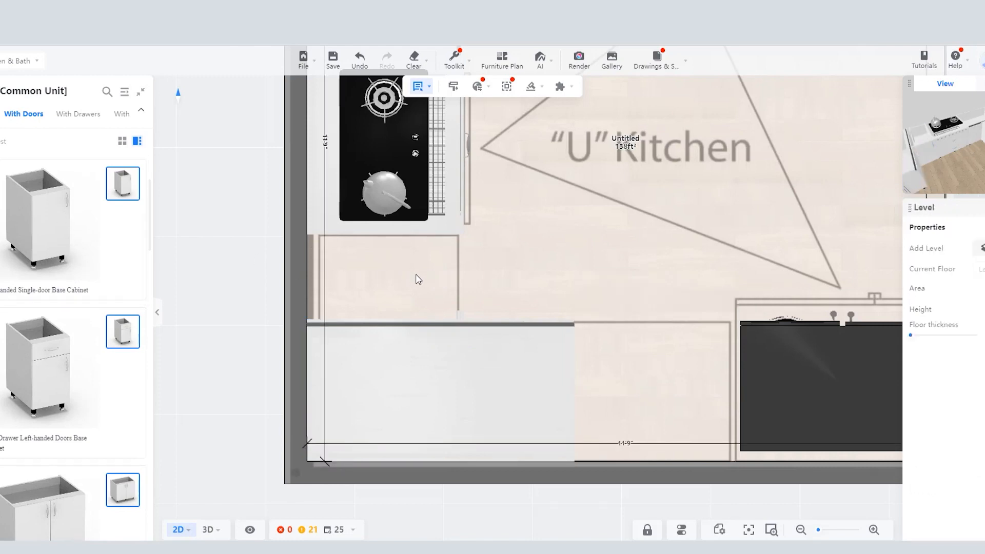
click(394, 293)
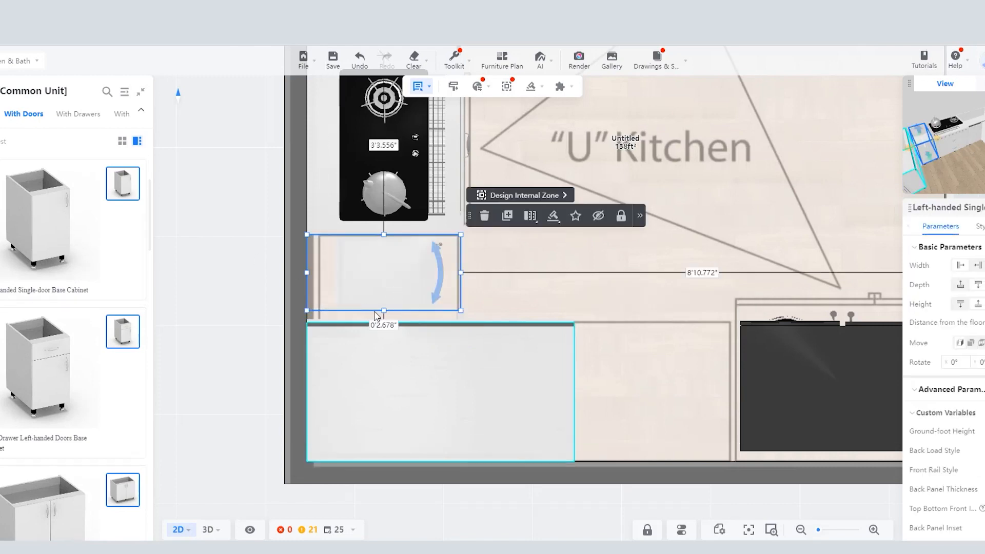
drag(383, 311, 382, 323)
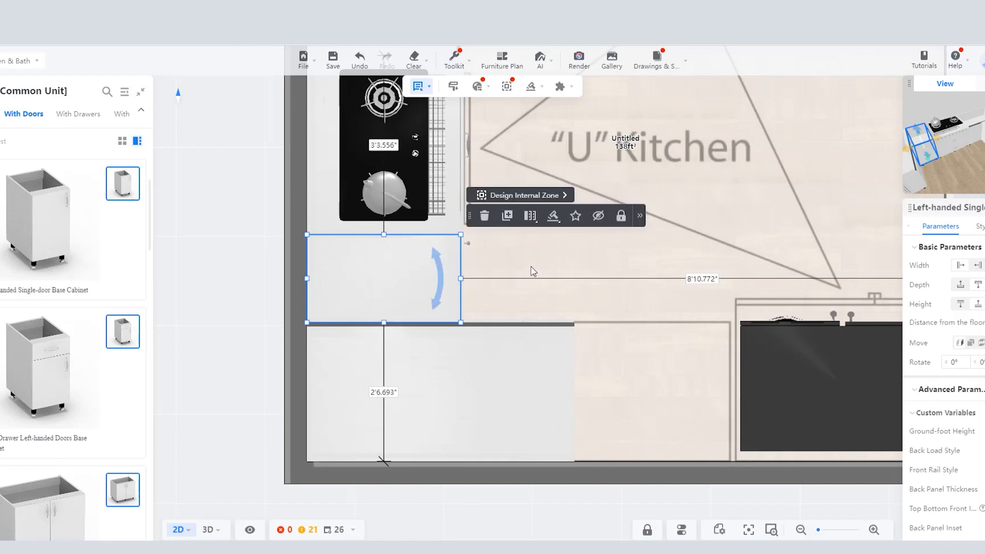
Step: Place a Hinged Door Base Cabinet between the corner cabinet and the refrigerator, widening it to the drawn counter line beside the refrigerator
scroll(493, 243, up, 2)
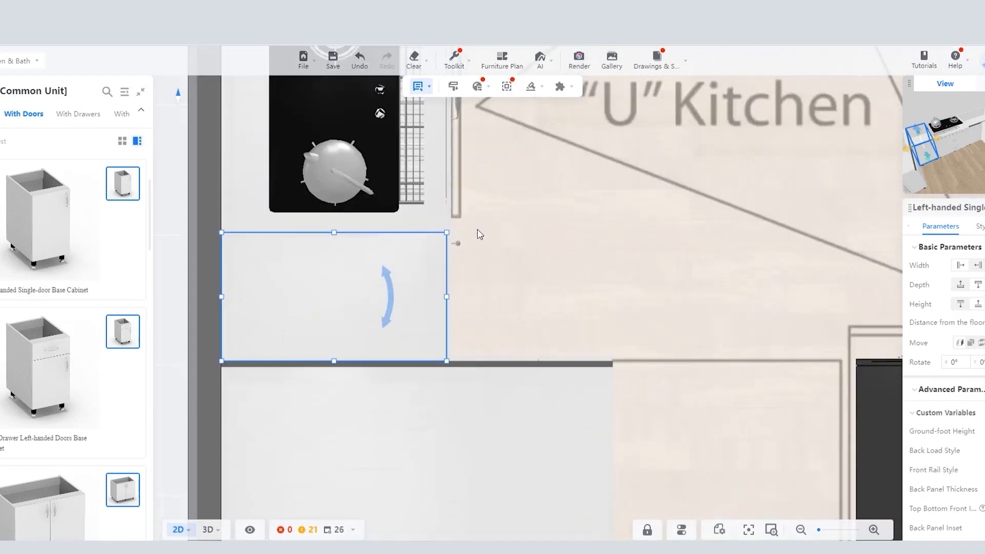
scroll(477, 234, down, 3)
scroll(492, 267, up, 2)
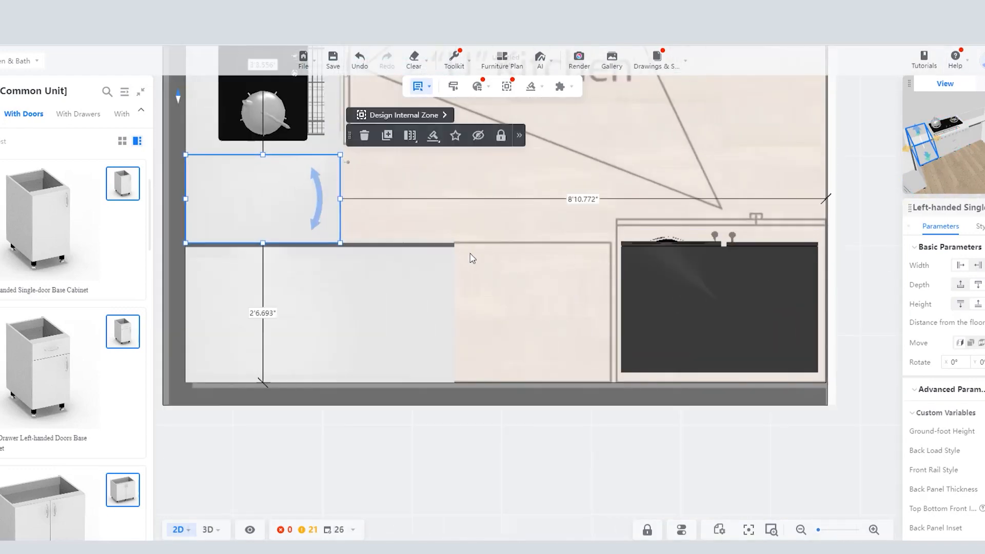
scroll(14, 340, down, 5)
click(29, 244)
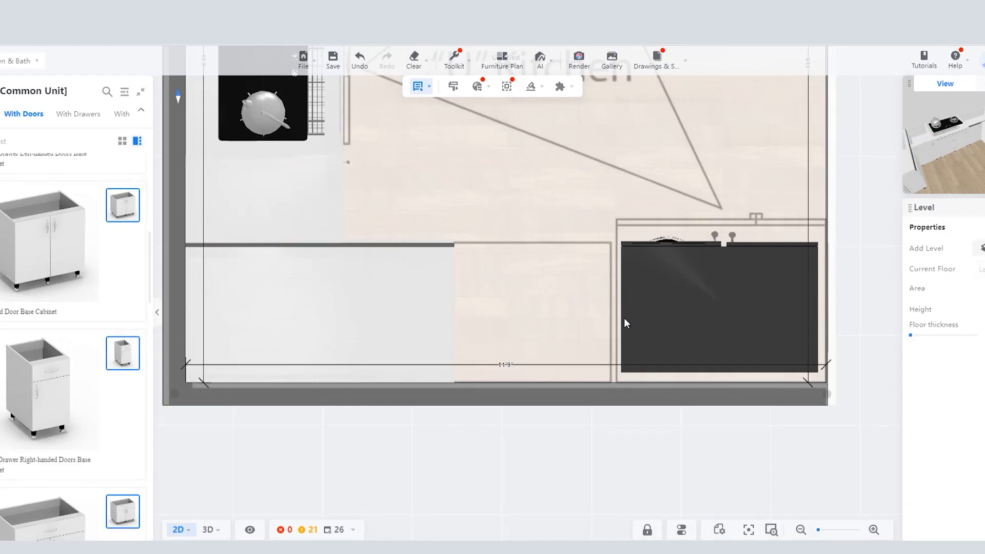
click(556, 297)
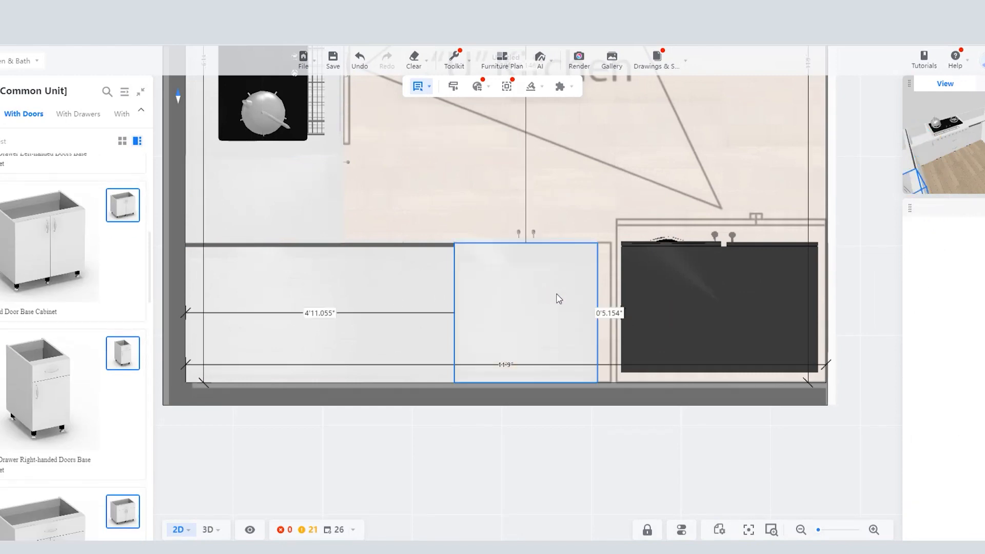
click(593, 313)
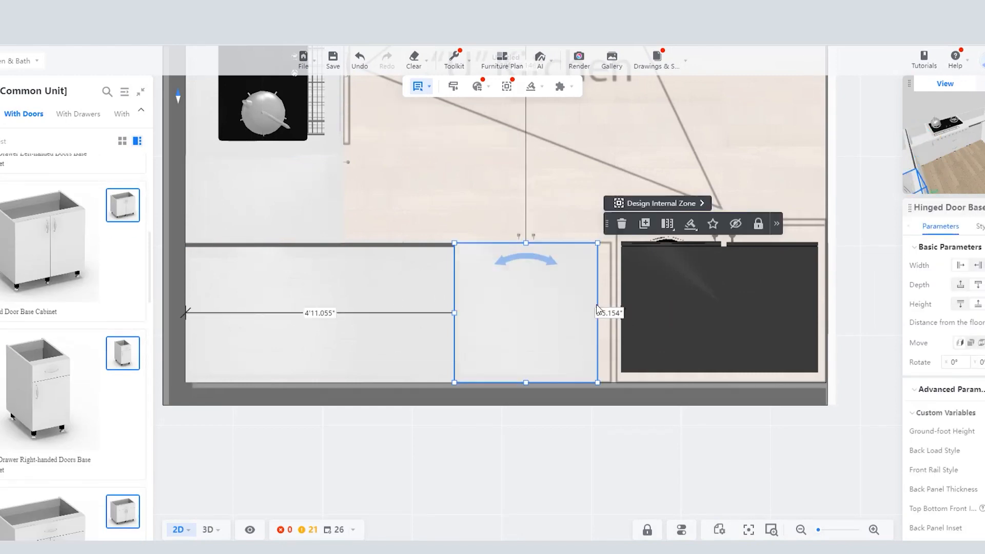
scroll(505, 297, down, 3)
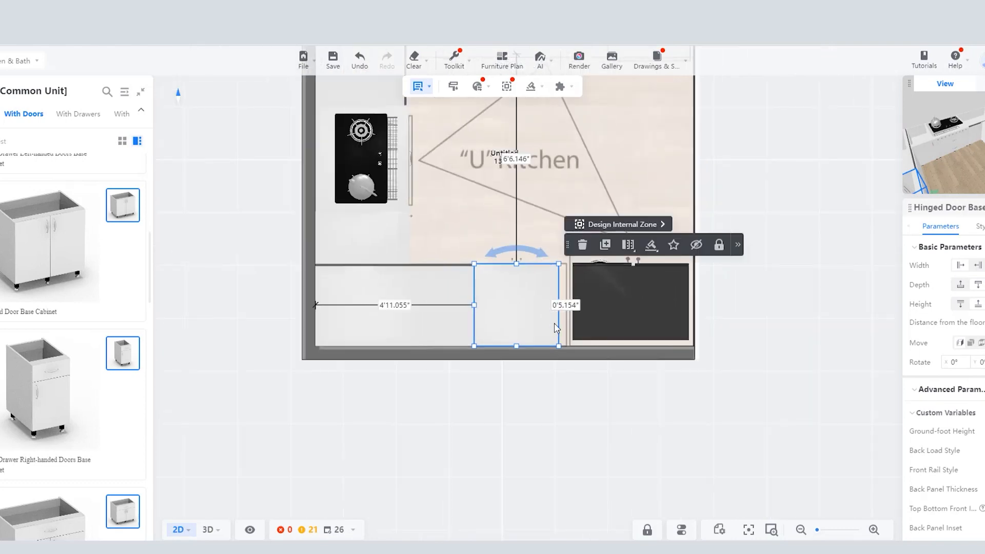
scroll(556, 329, up, 4)
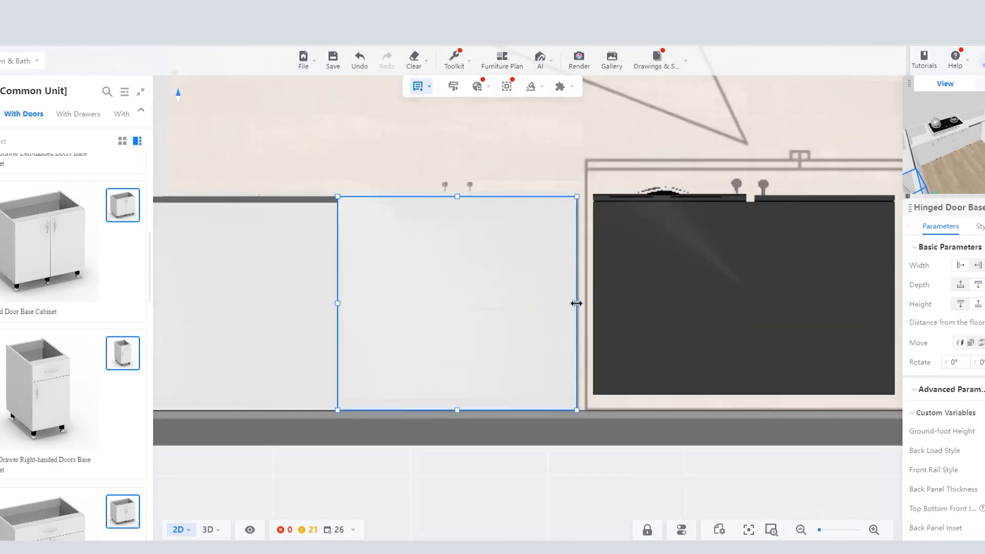
mouse_move(577, 304)
mouse_down()
mouse_move(565, 306)
mouse_move(578, 306)
mouse_up()
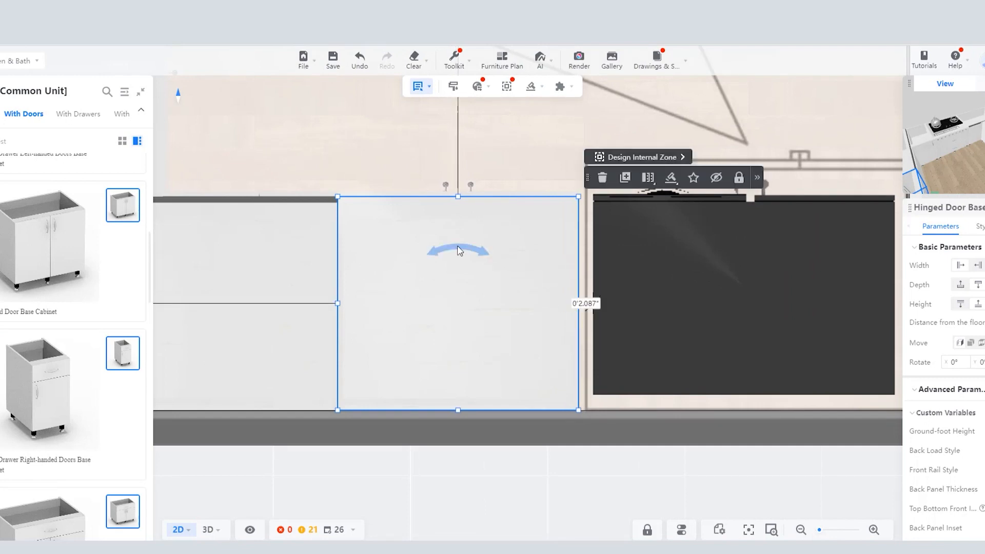
scroll(431, 250, down, 3)
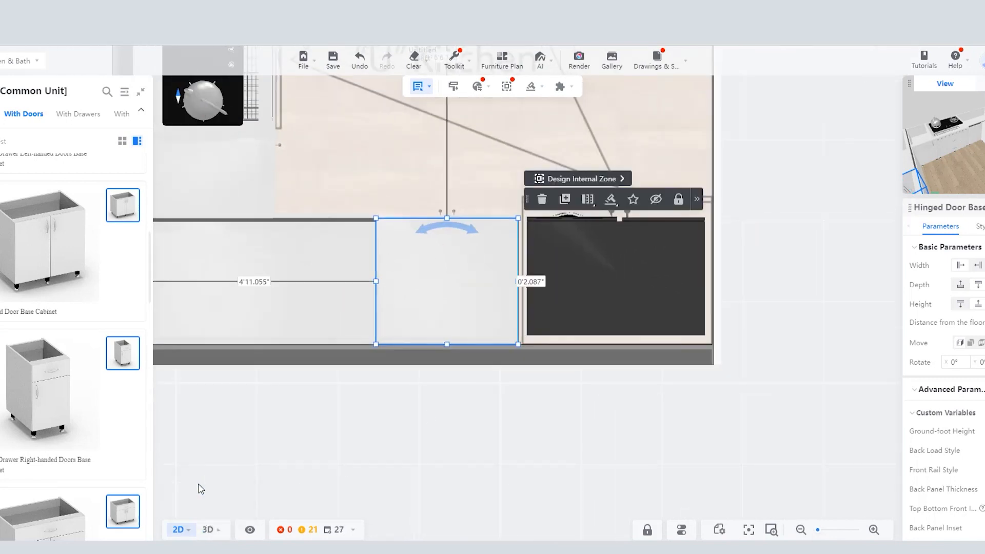
Step: Examine the whole U-shaped cabinet run and the refrigerator in the 3D view from several distances and angles
click(208, 530)
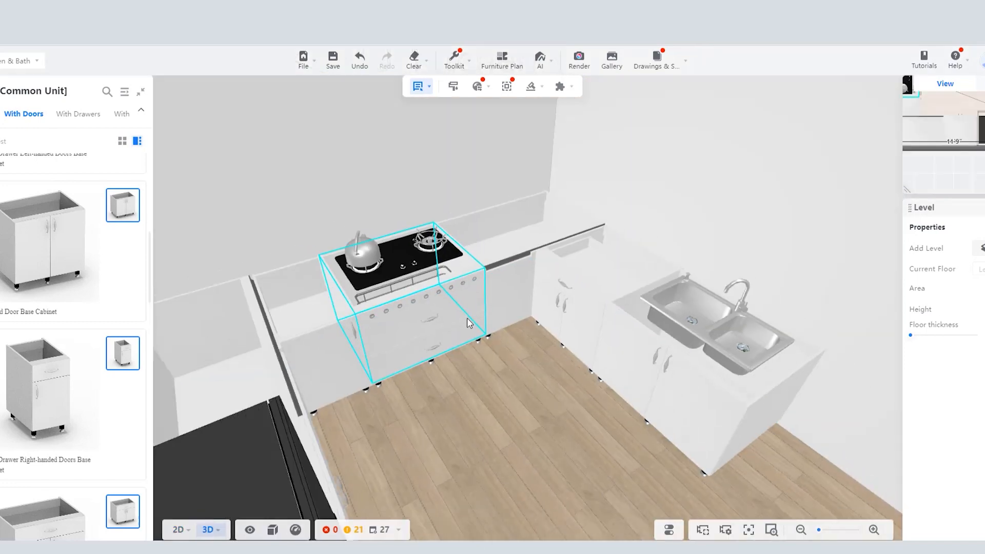
scroll(477, 341, down, 3)
drag(488, 369, 382, 359)
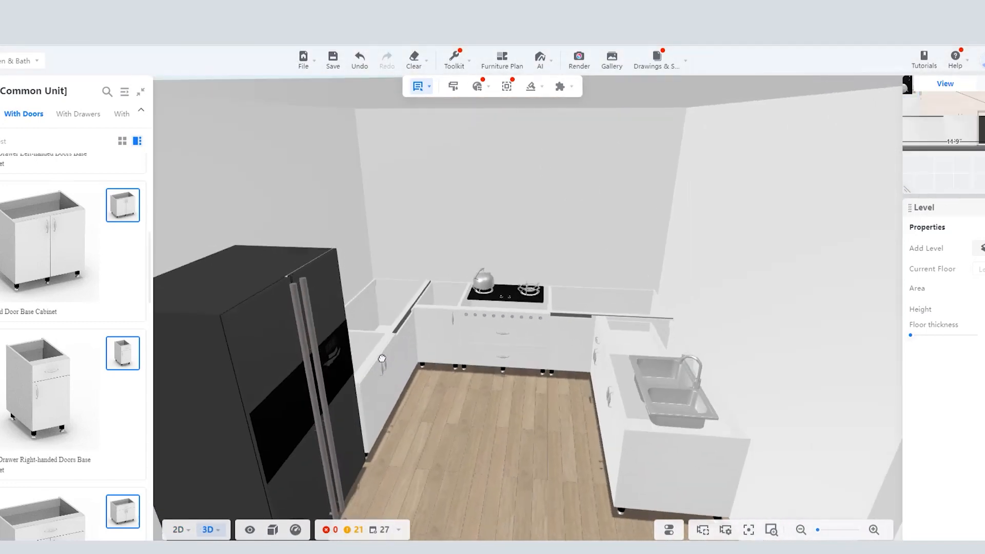
scroll(512, 326, up, 3)
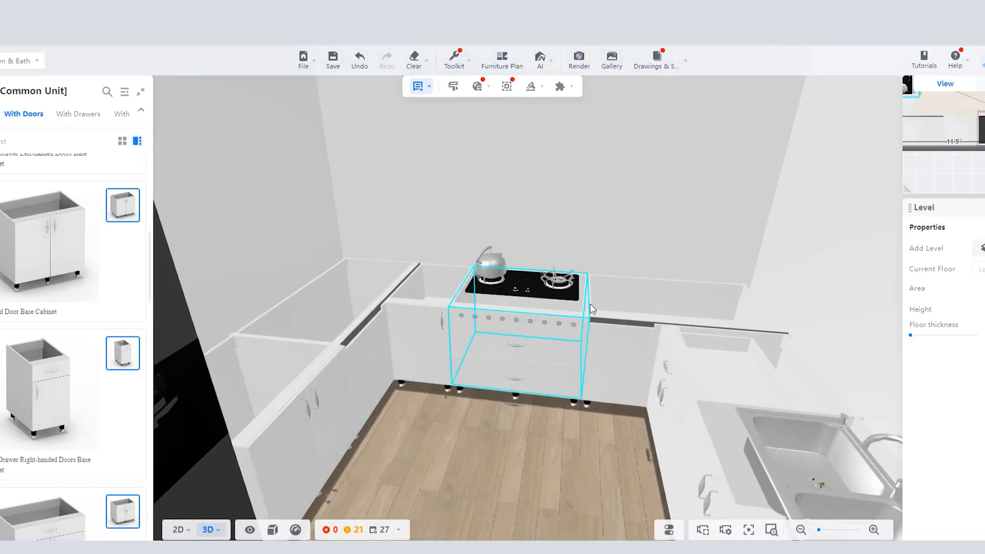
scroll(639, 297, down, 3)
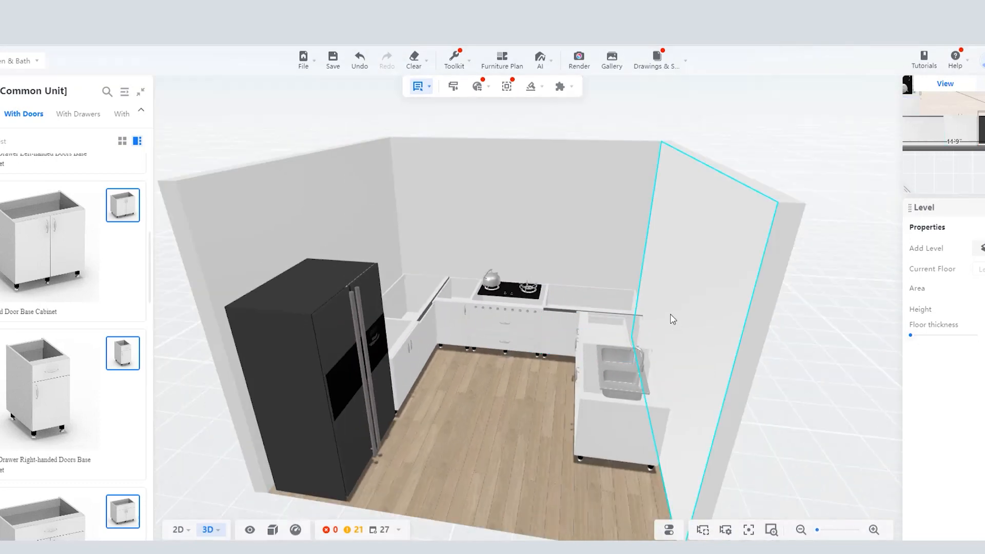
scroll(566, 389, up, 3)
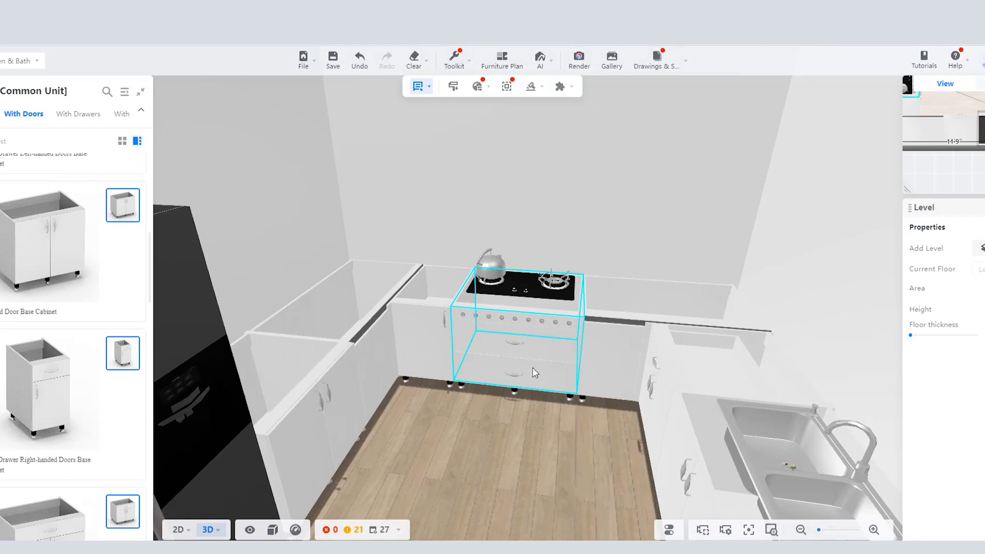
drag(468, 441, 559, 452)
scroll(419, 396, down, 4)
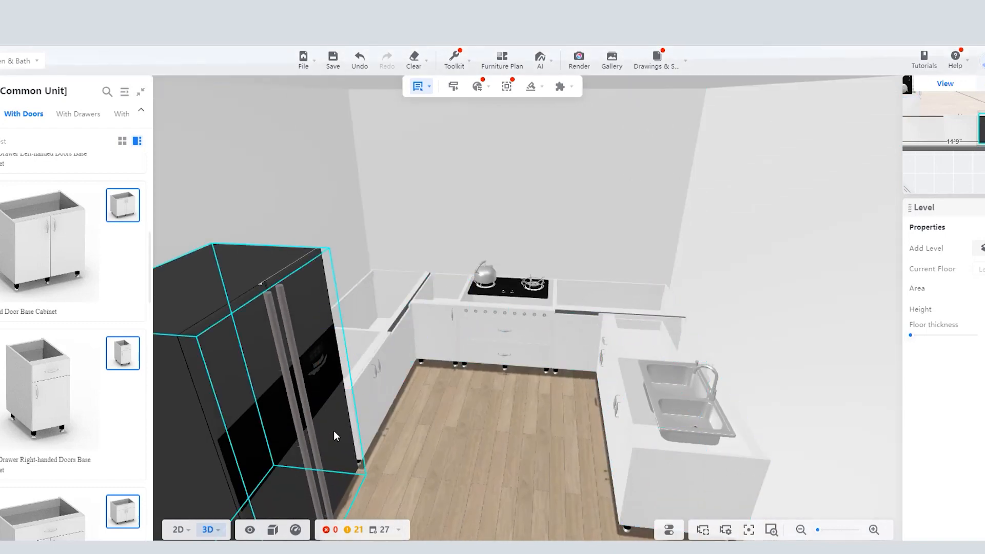
Step: Select all base cabinets along the U together in 3D, leaving out the refrigerator, and return to the 2D floor plan
click(374, 369)
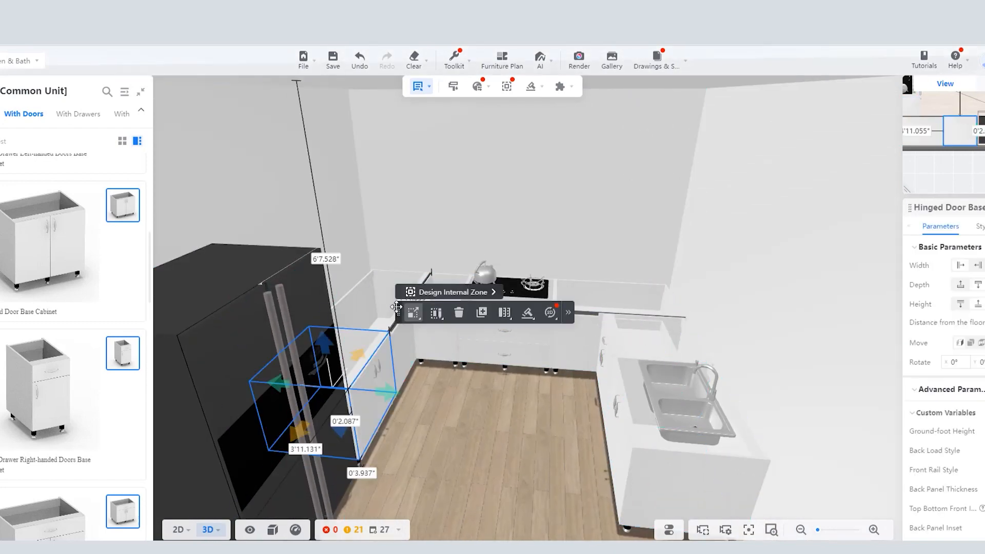
ctrl+click(377, 310)
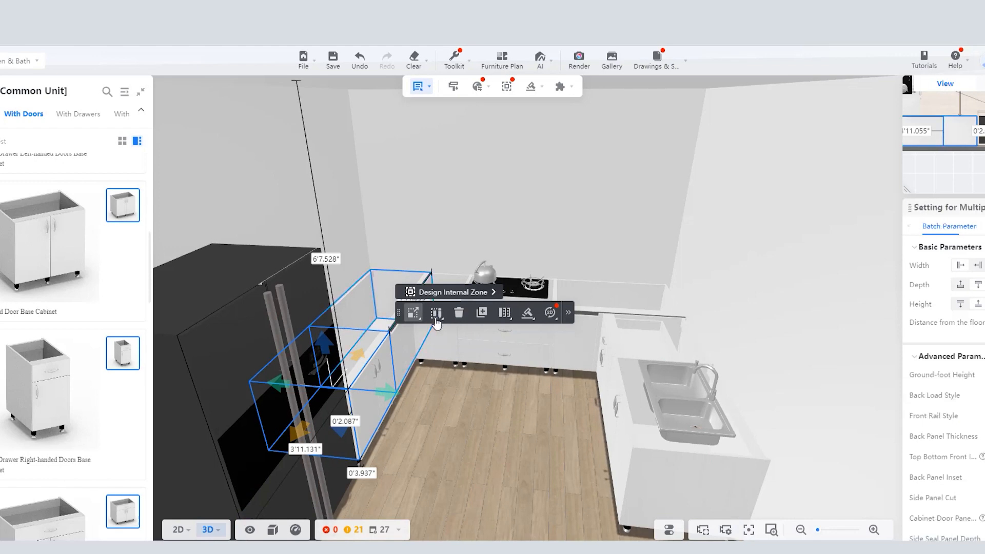
ctrl+click(496, 323)
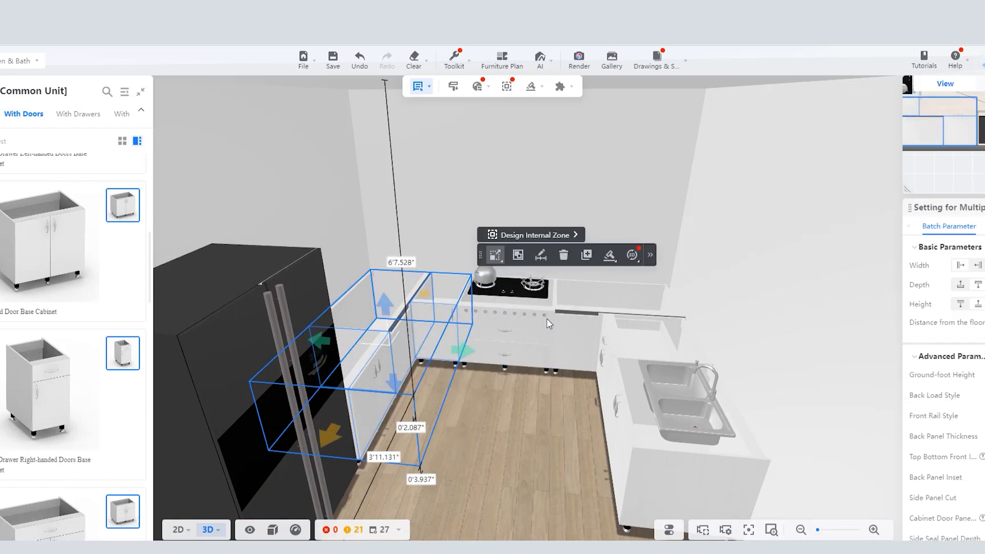
ctrl+click(576, 319)
ctrl+click(613, 338)
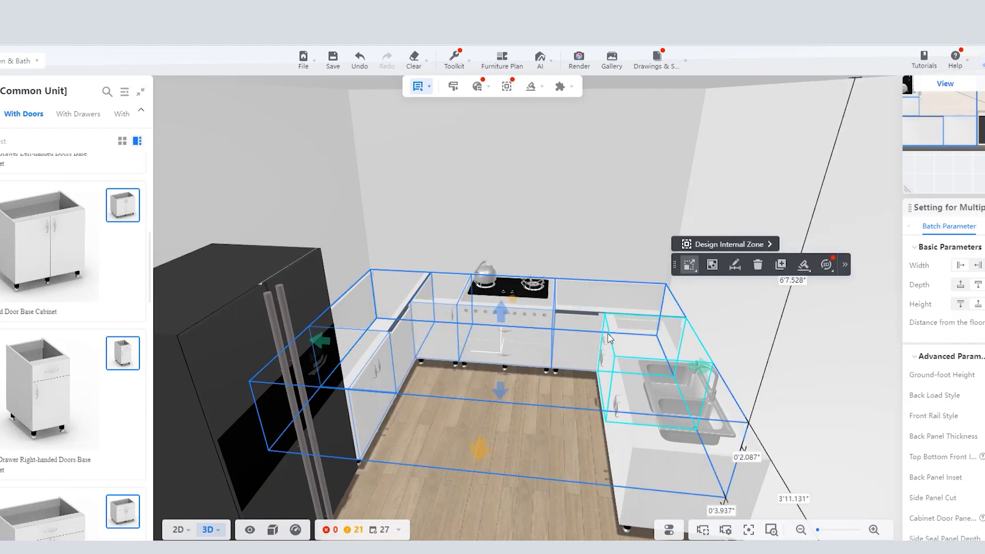
ctrl+click(637, 438)
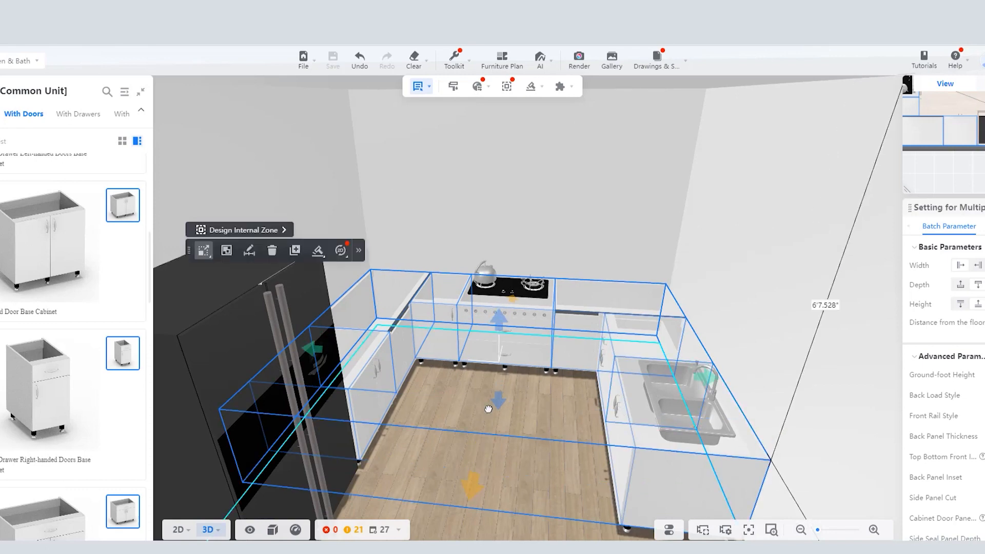
drag(485, 406, 528, 422)
mouse_move(185, 528)
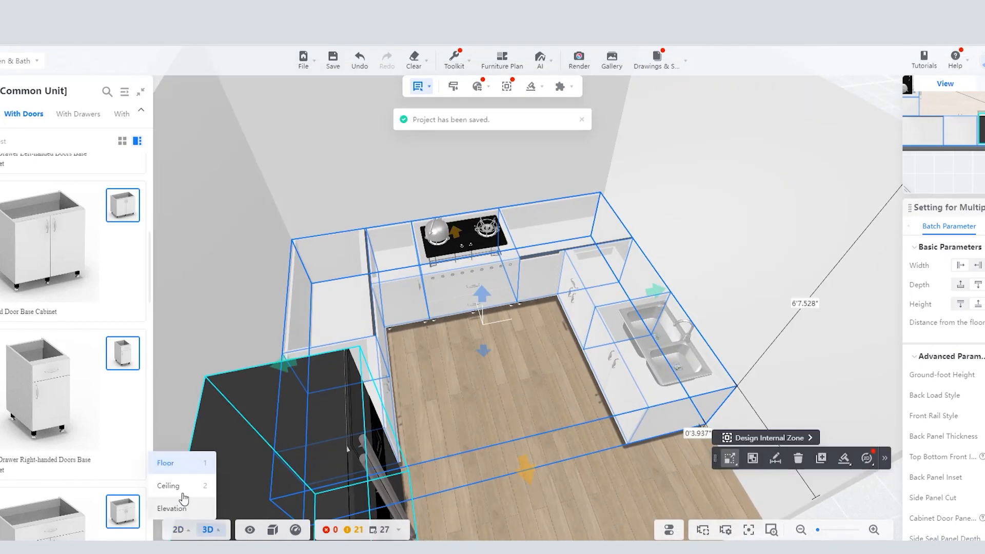
click(167, 462)
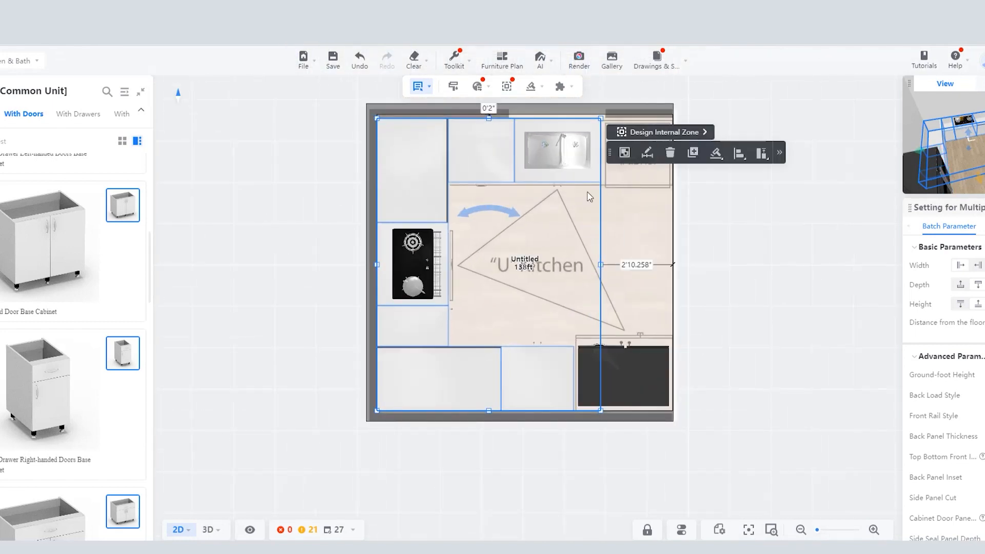
Step: Generate a countertop with front edge and back splash over the selected base cabinets, using the Marble-DLS27 material
mouse_move(717, 157)
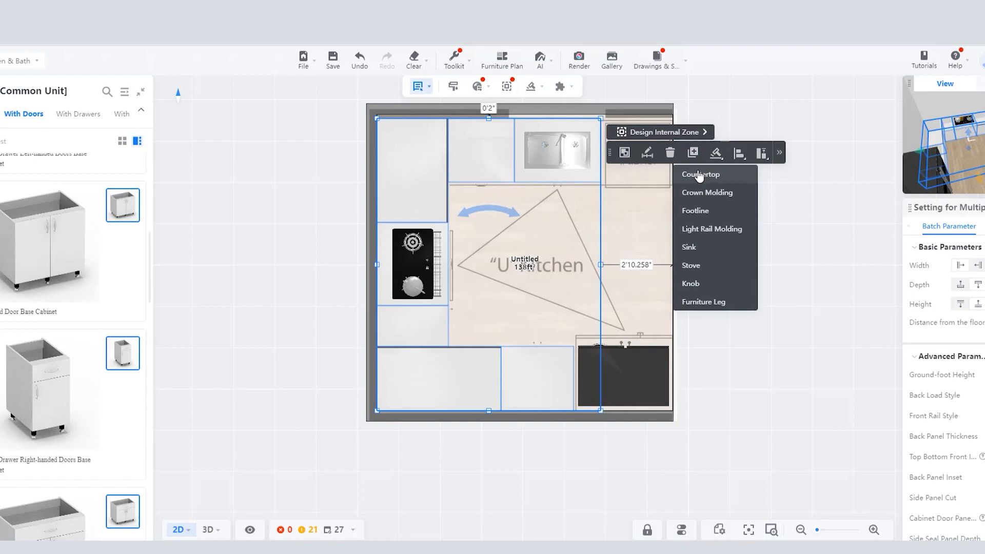
click(700, 175)
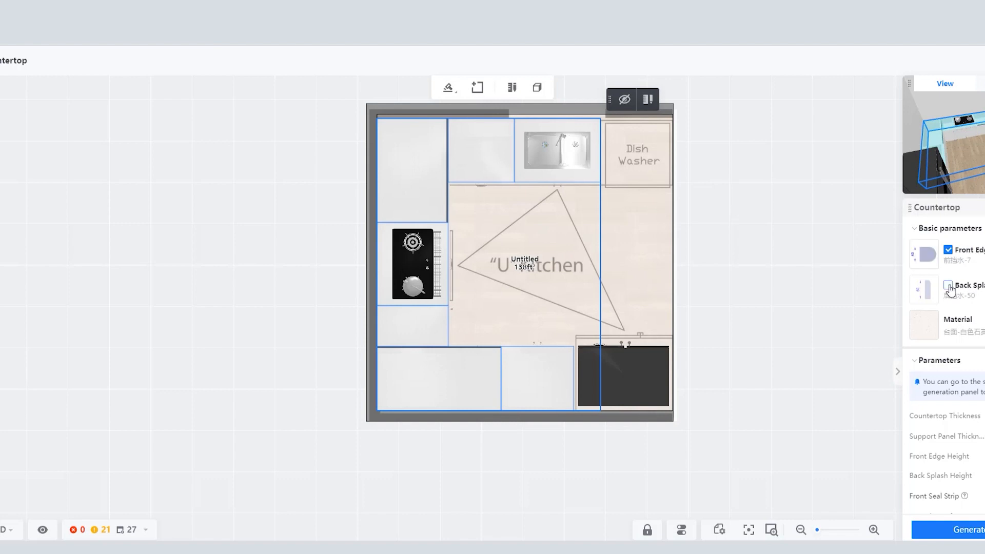
click(925, 325)
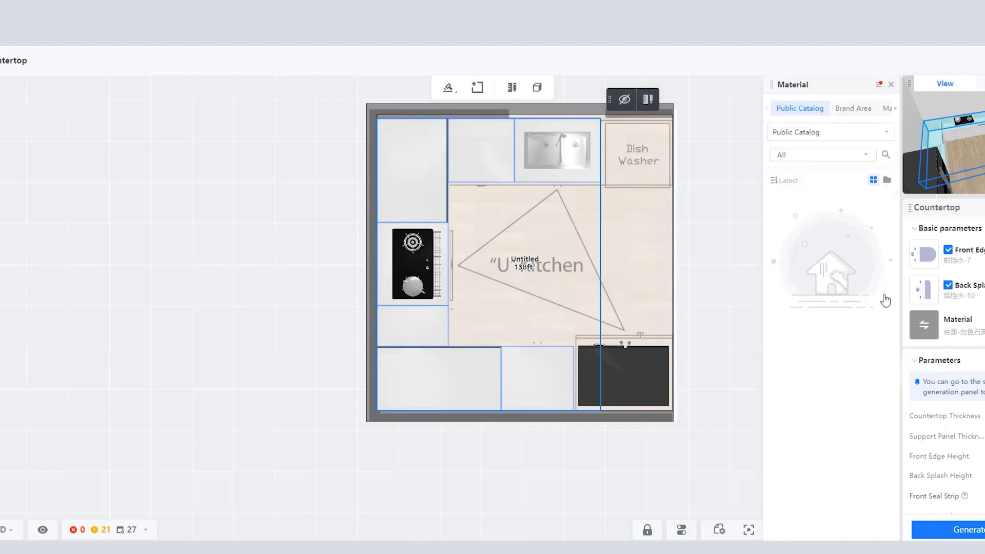
scroll(844, 261, down, 5)
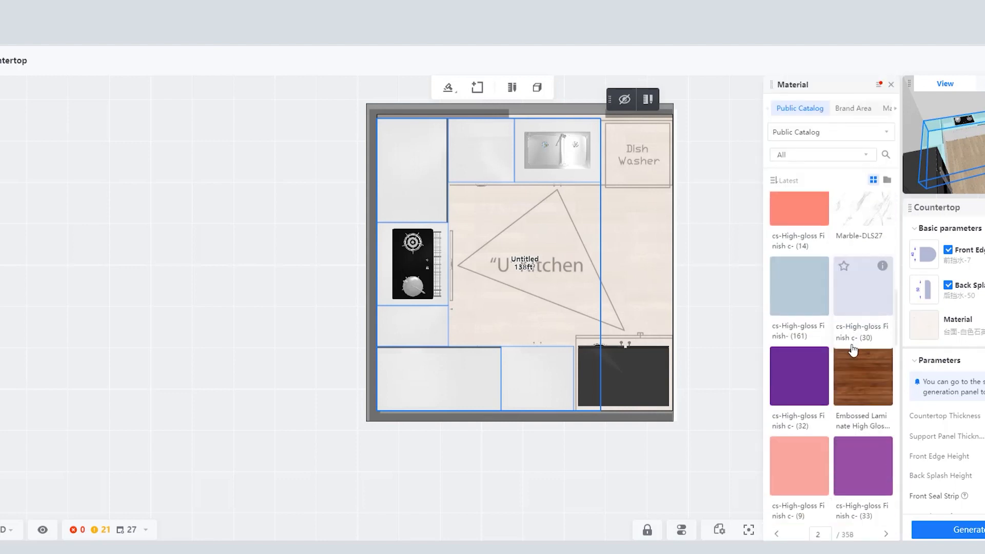
scroll(853, 339, down, 4)
scroll(849, 304, up, 10)
scroll(847, 302, down, 3)
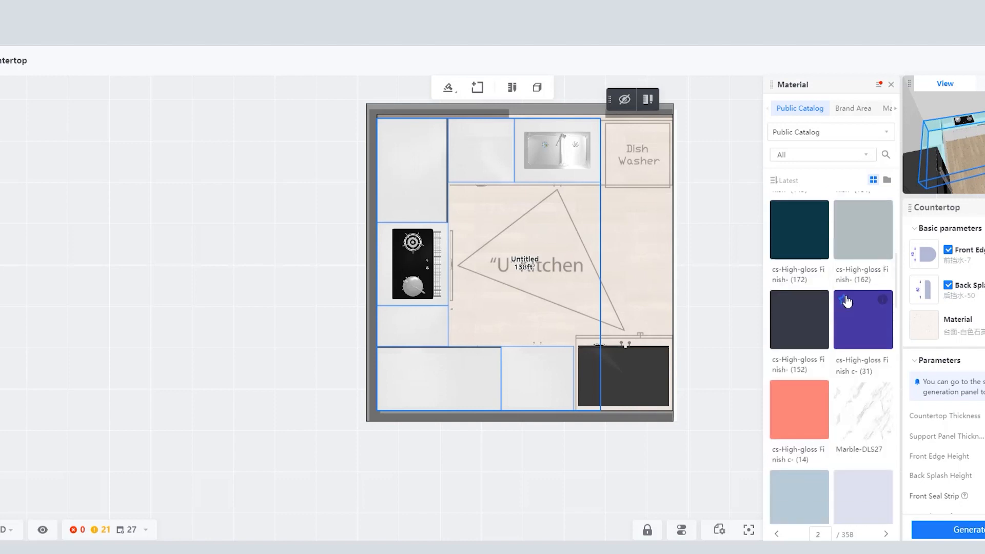
click(866, 403)
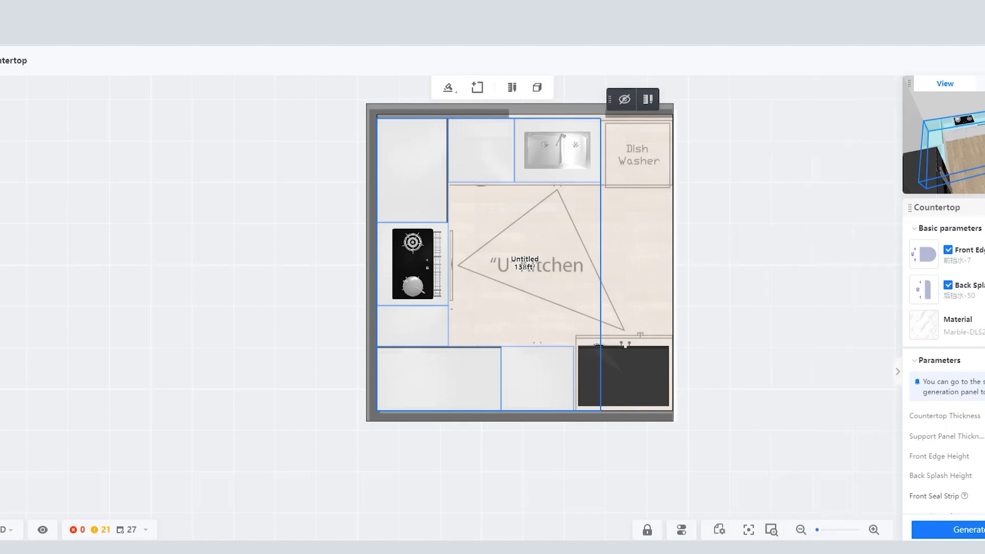
click(969, 531)
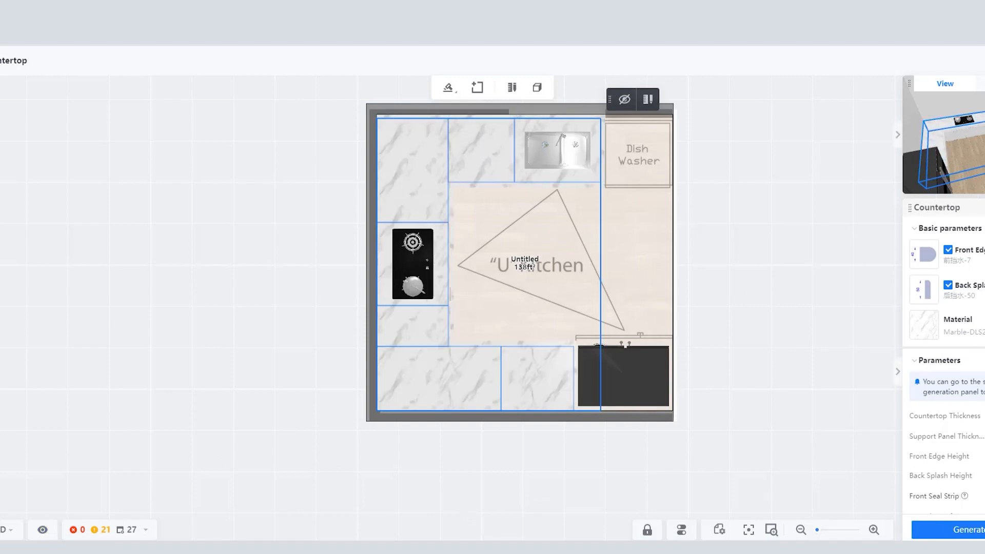
click(692, 354)
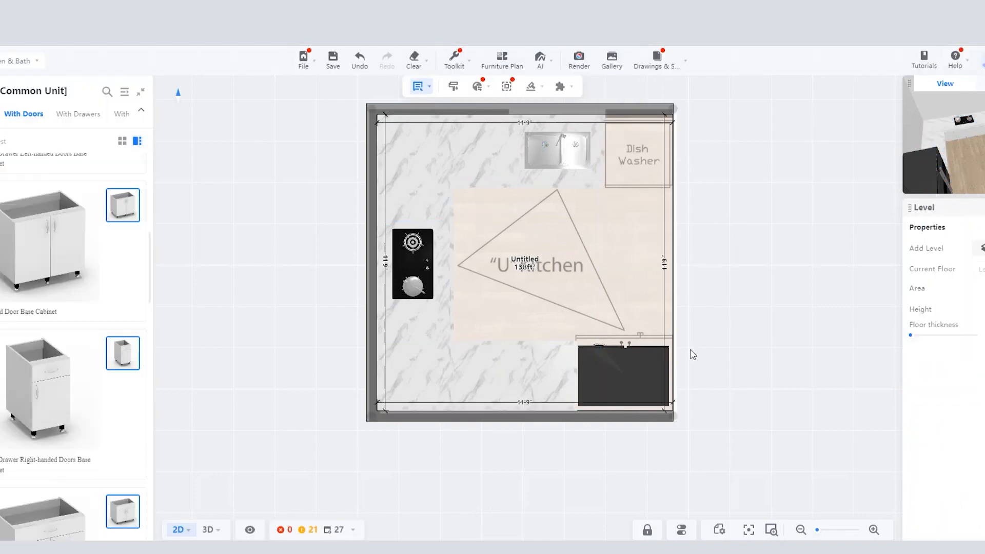
Step: Examine the marble countertop around the stove, sink and refrigerator in the 3D view from different angles
mouse_move(183, 526)
click(181, 466)
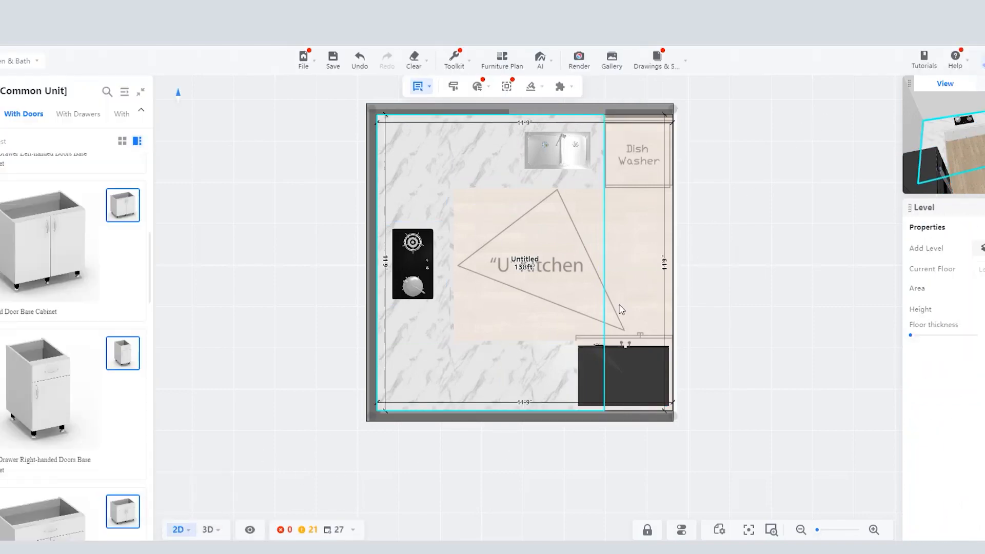
mouse_move(212, 531)
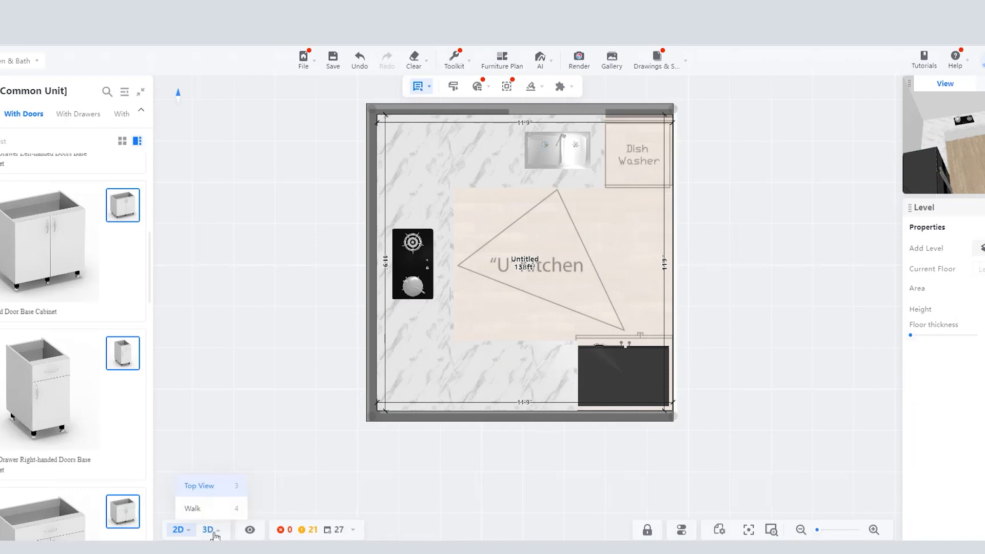
click(205, 487)
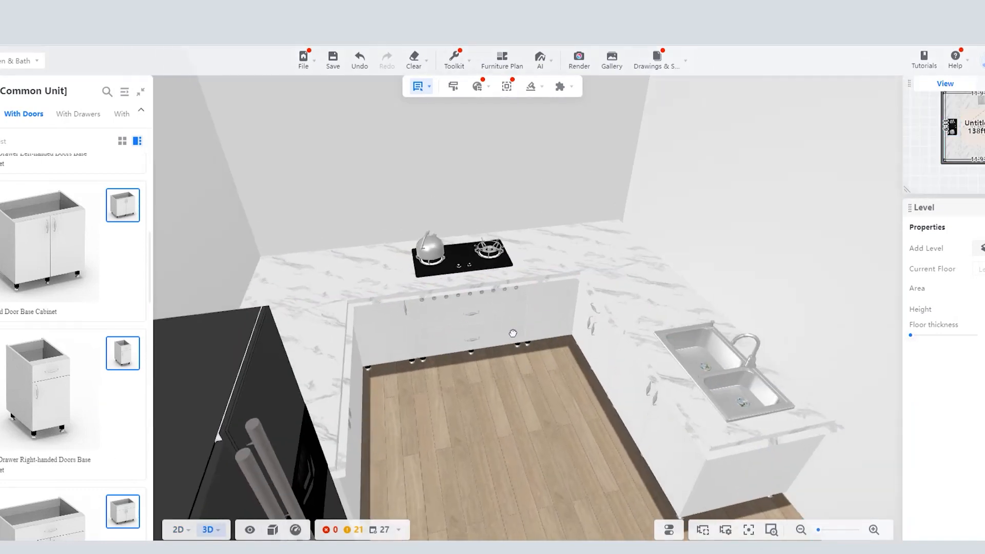
drag(513, 333, 672, 332)
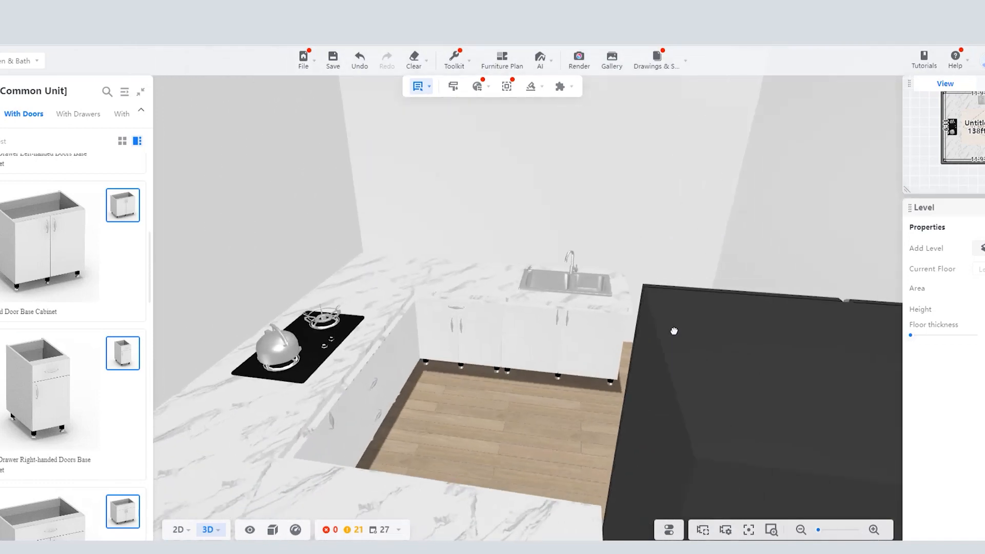
Step: Switch from the 3D view to the 2D floor plan, framed on the sink wall
scroll(487, 244, down, 4)
scroll(457, 187, up, 3)
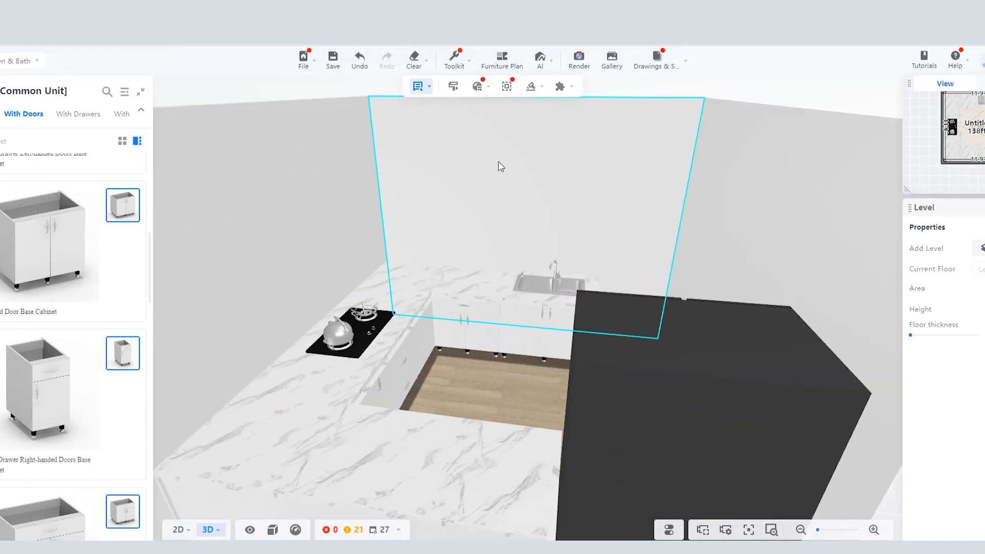
scroll(501, 167, down, 3)
mouse_move(178, 528)
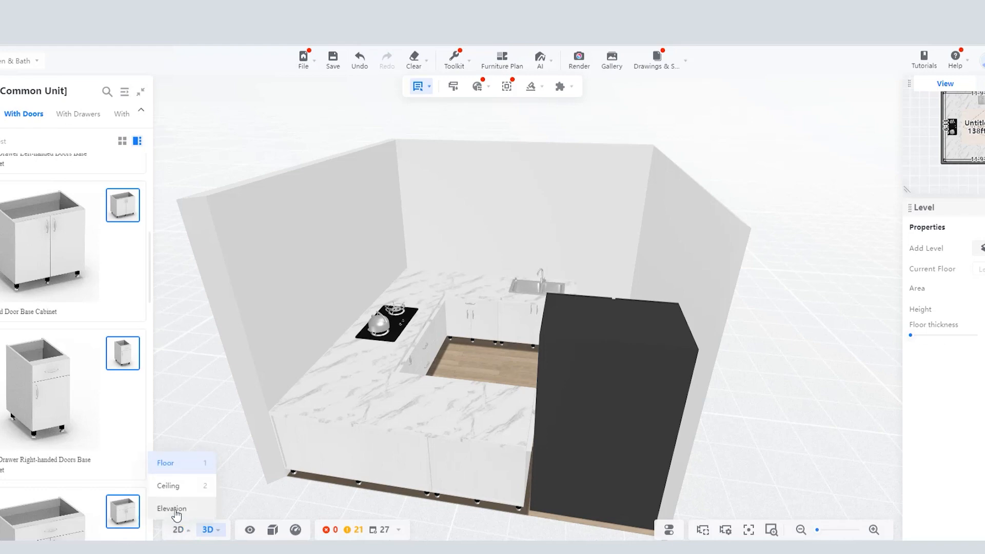
click(171, 464)
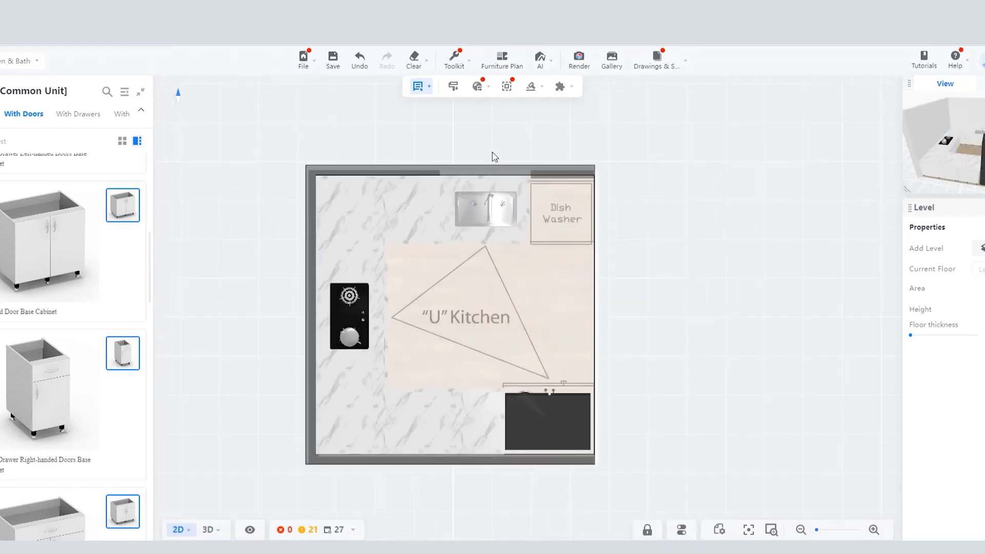
scroll(494, 157, up, 2)
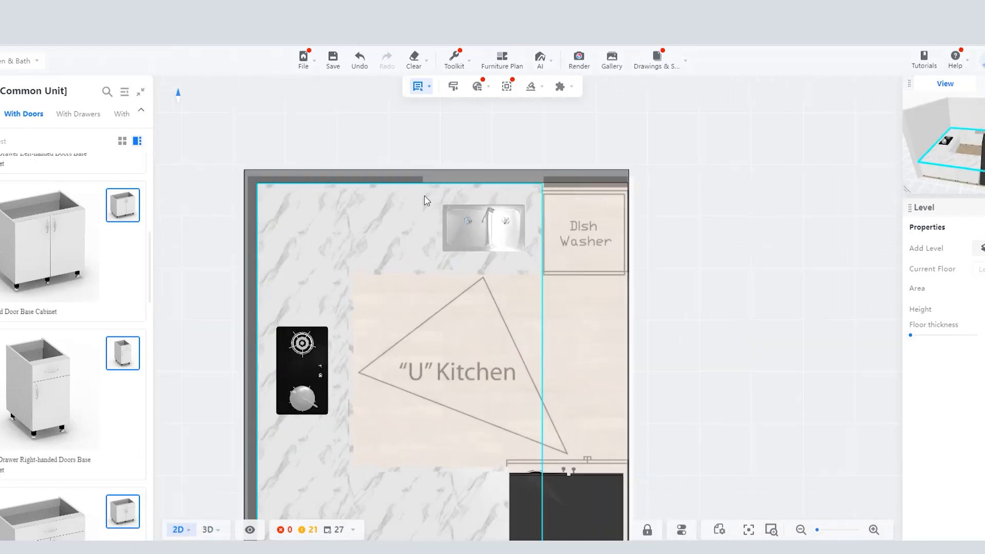
Step: Place a common-unit Double Doors Above-fridge Wall Cabinet over the sink counter, against the back wall and adjoining the dishwasher area
click(16, 115)
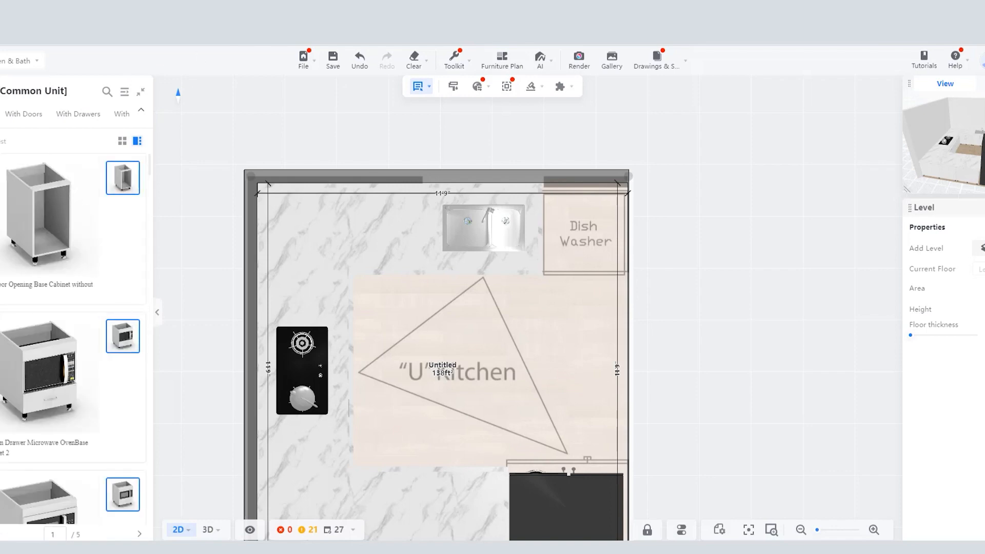
click(1, 91)
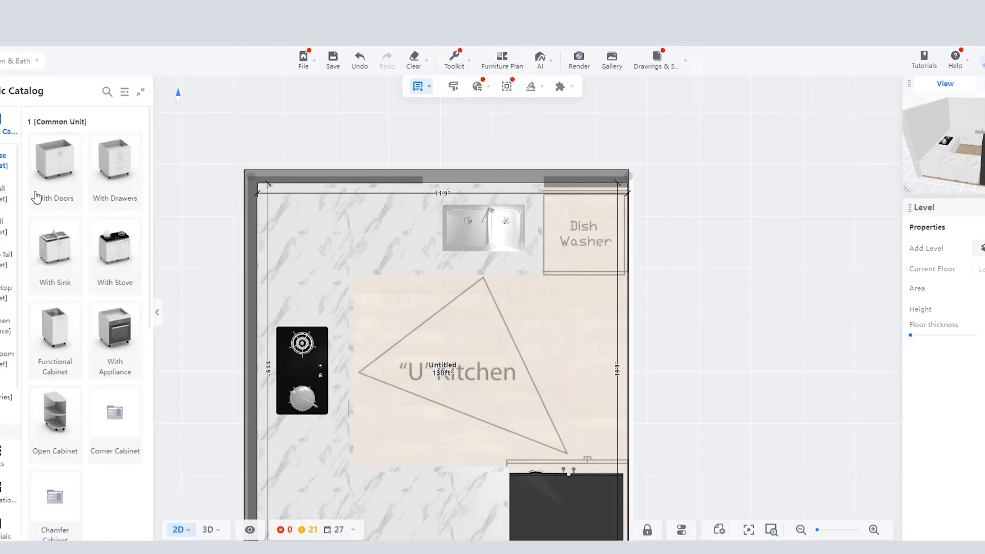
click(2, 198)
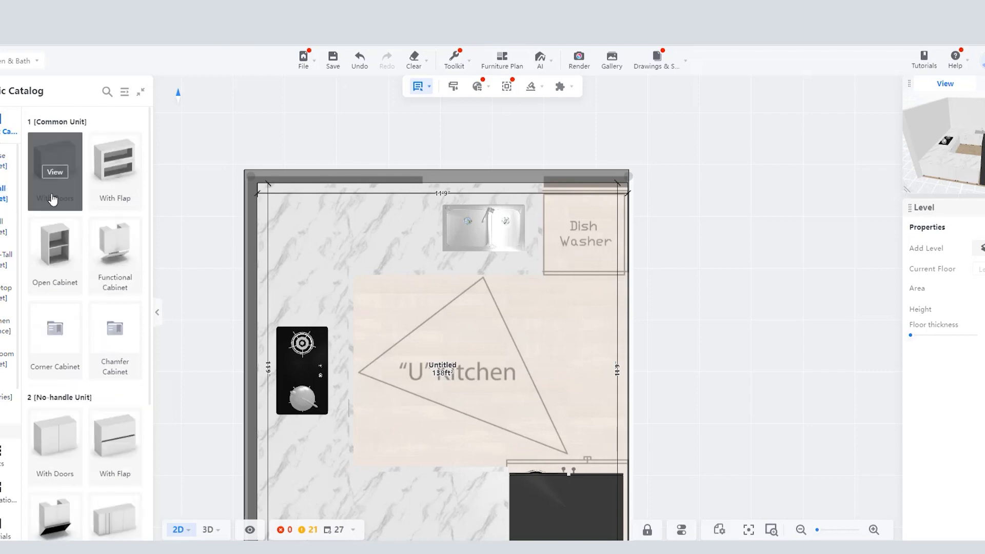
click(58, 158)
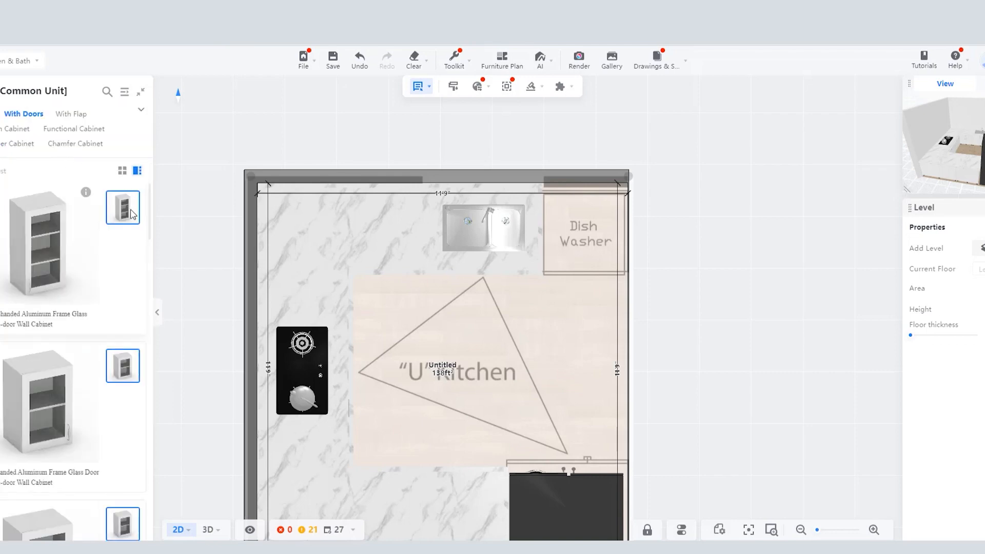
scroll(82, 272, down, 3)
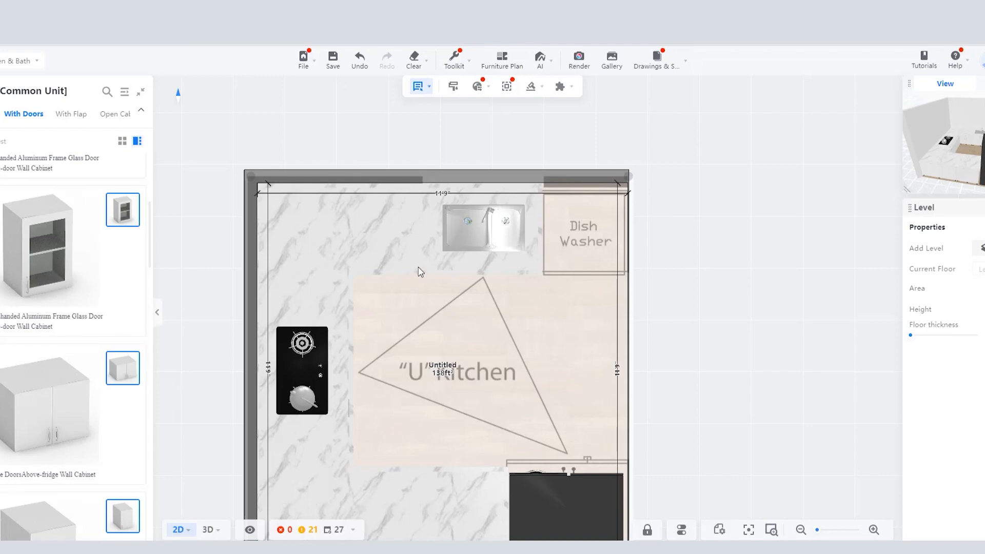
click(500, 201)
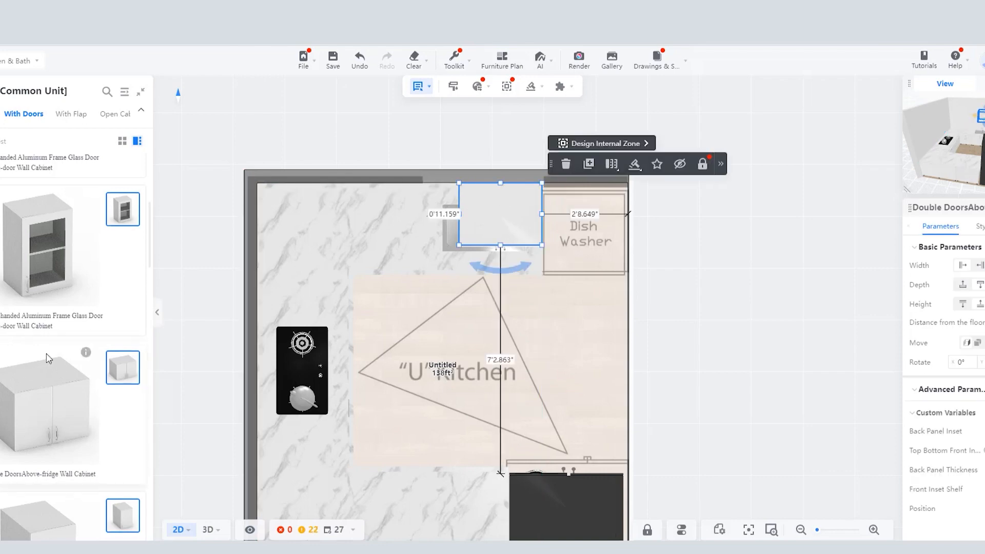
Step: Place a Hinged Door Wall Cabinet on the back wall, flush against the cooktop-side end of the above-fridge cabinet
scroll(77, 334, down, 5)
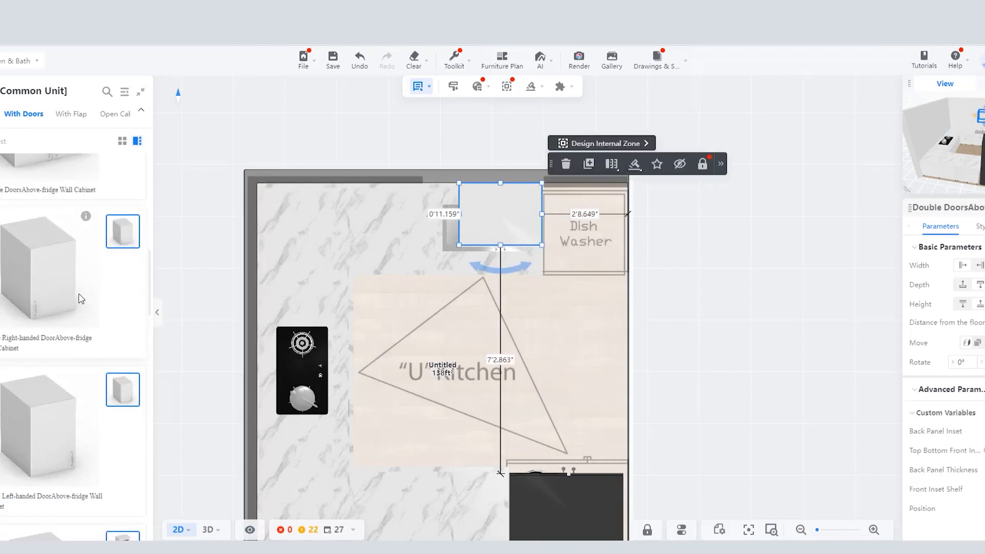
scroll(79, 298, down, 10)
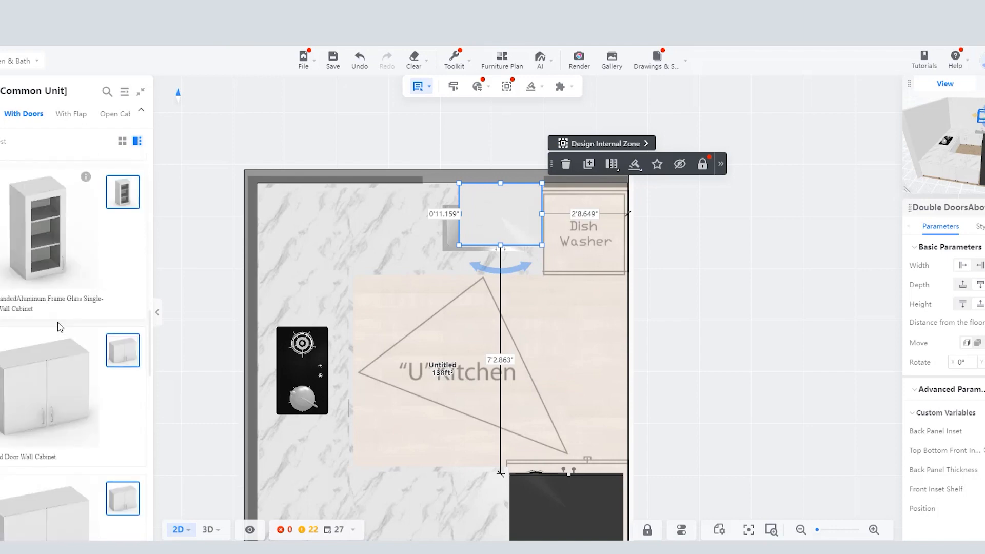
click(373, 256)
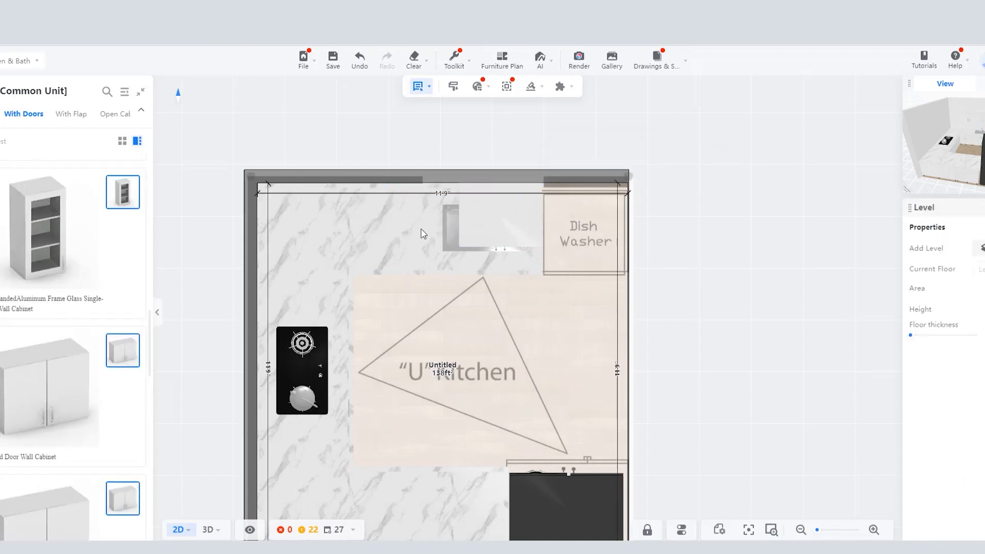
click(399, 233)
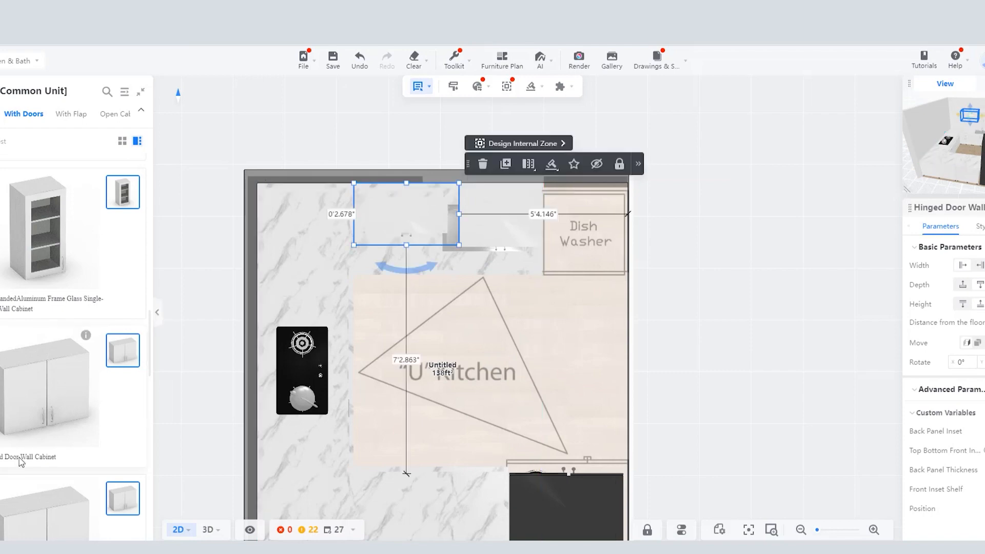
Step: Place a Three-layer Left Arc Wall Cabinet from the decorative units in the room corner between the sink wall and the cooktop wall
scroll(73, 282, down, 5)
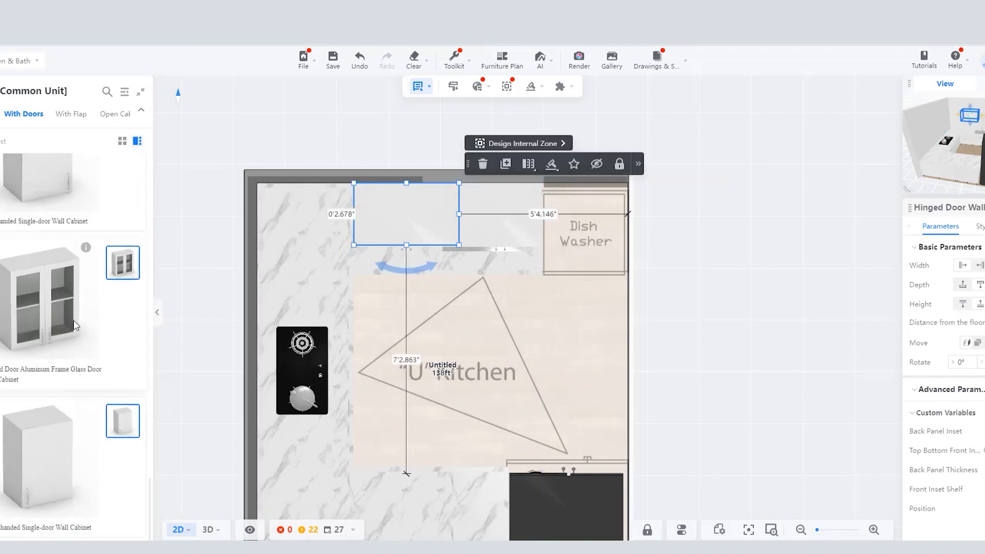
scroll(77, 314, up, 2)
scroll(56, 282, down, 5)
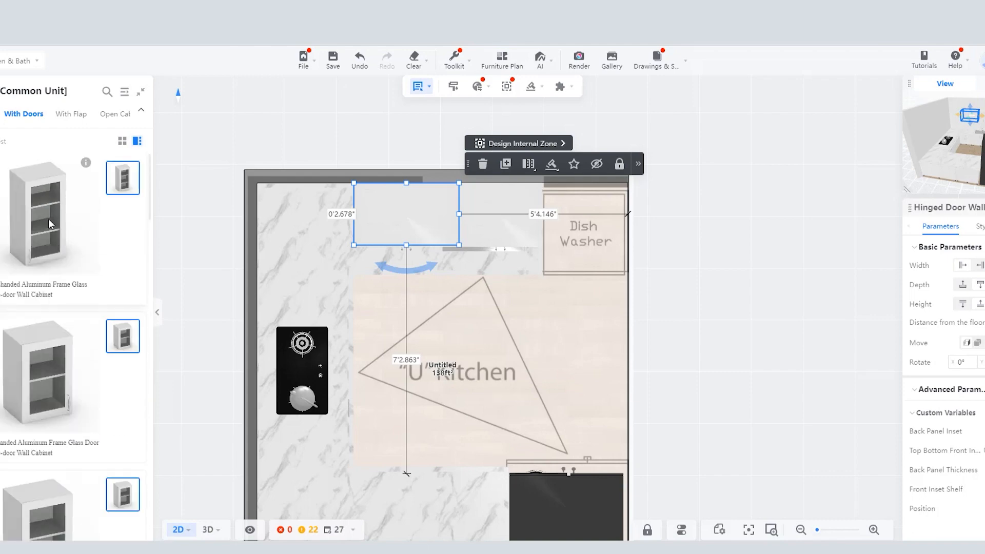
click(1, 91)
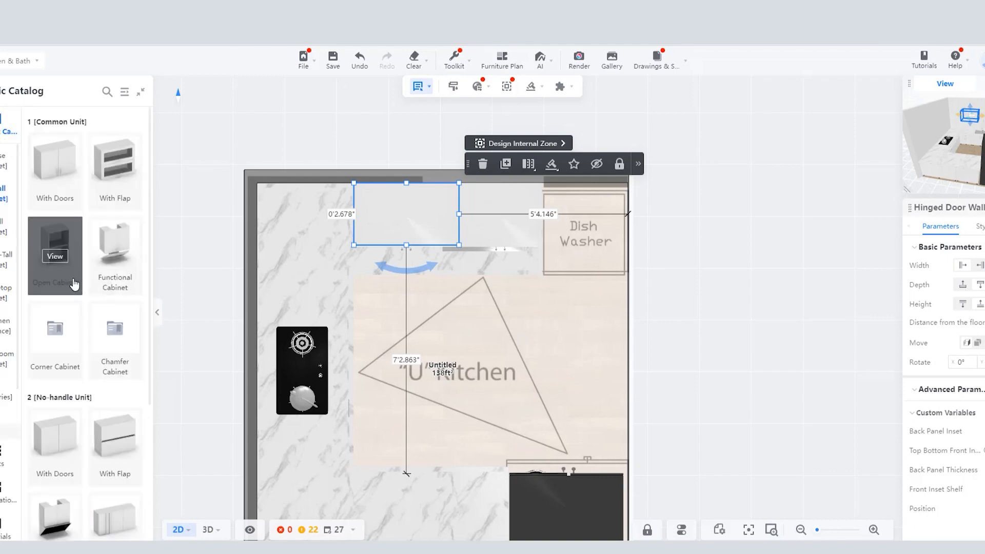
scroll(105, 261, down, 2)
scroll(105, 260, down, 3)
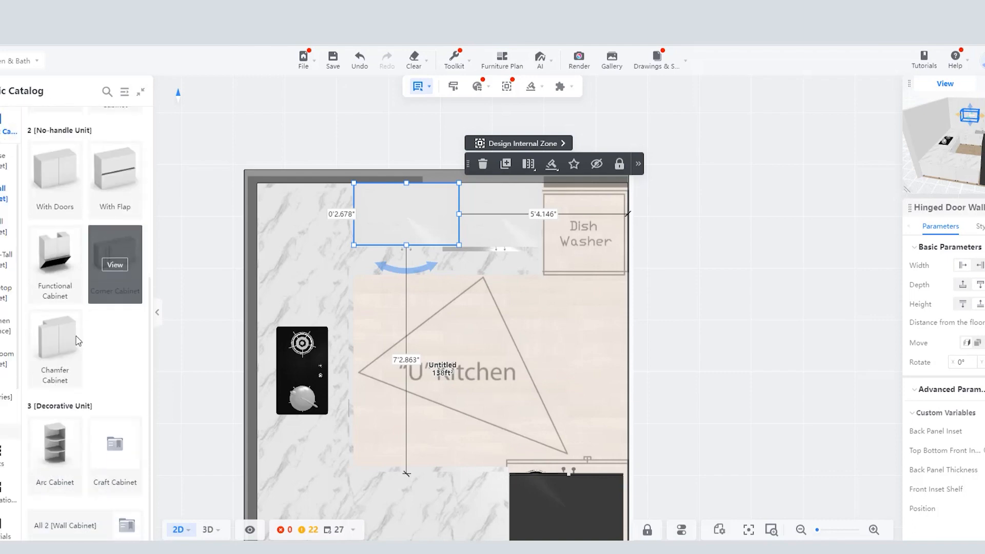
click(55, 451)
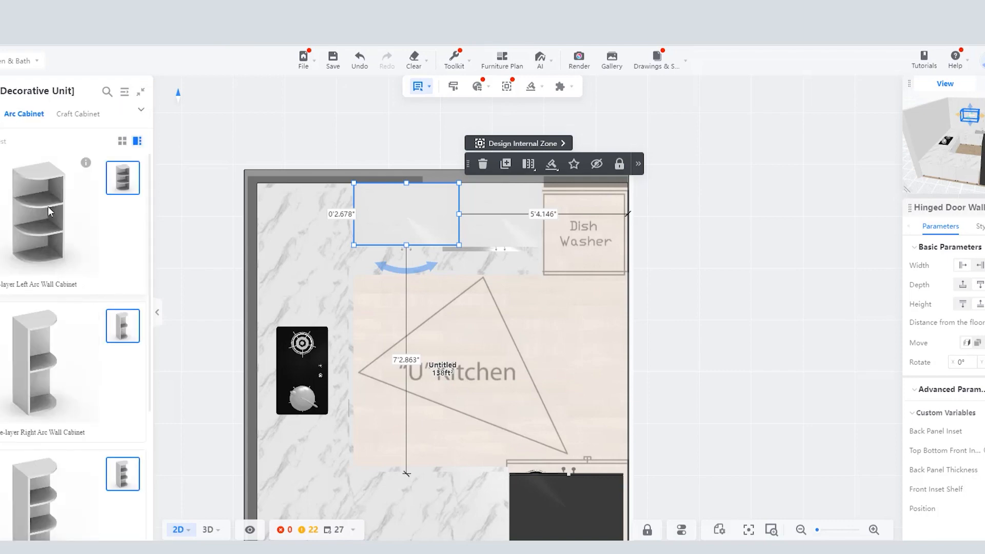
click(268, 211)
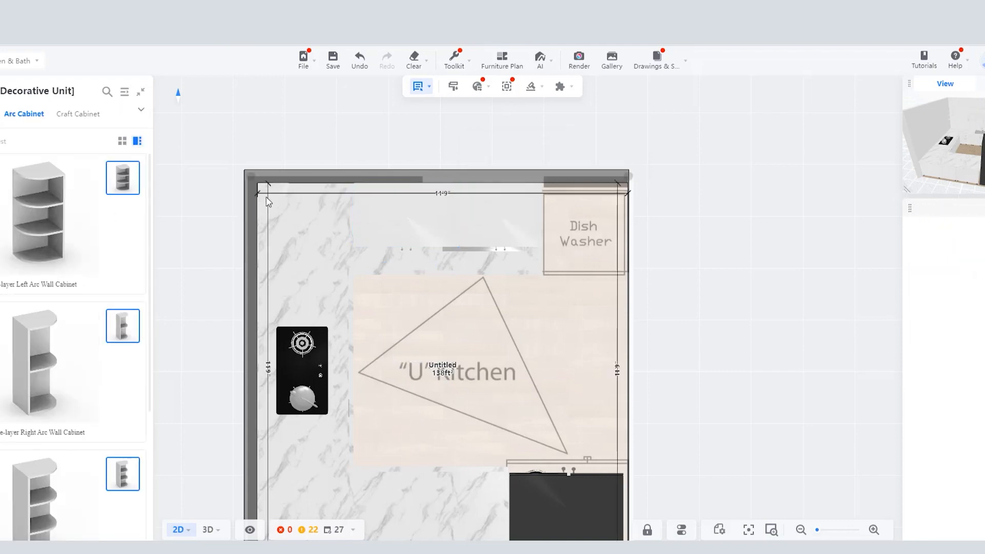
click(267, 201)
Step: Enlarge the arc wall cabinet until it meets the hinged door cabinet and matches the depth of the neighbouring wall cabinets
scroll(285, 203, up, 3)
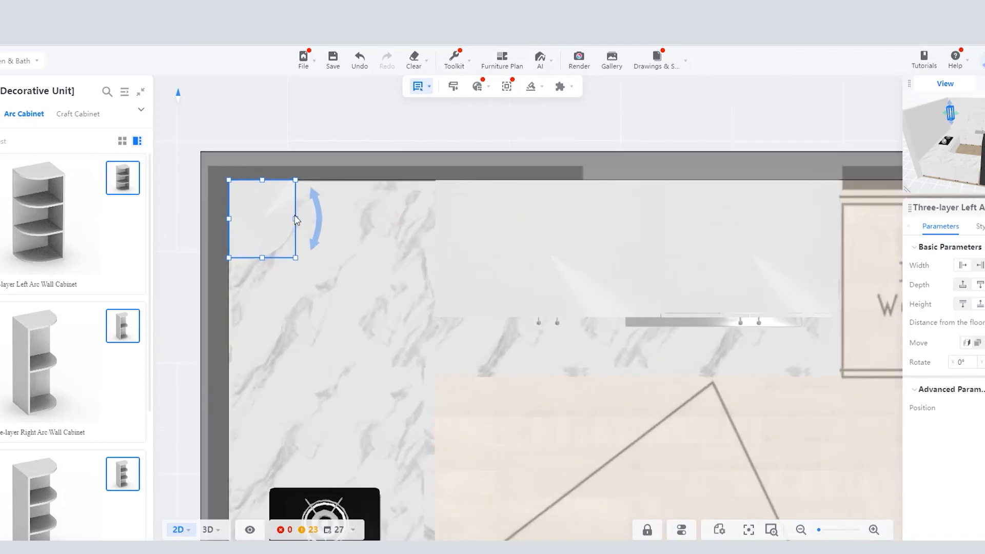
drag(296, 219, 365, 224)
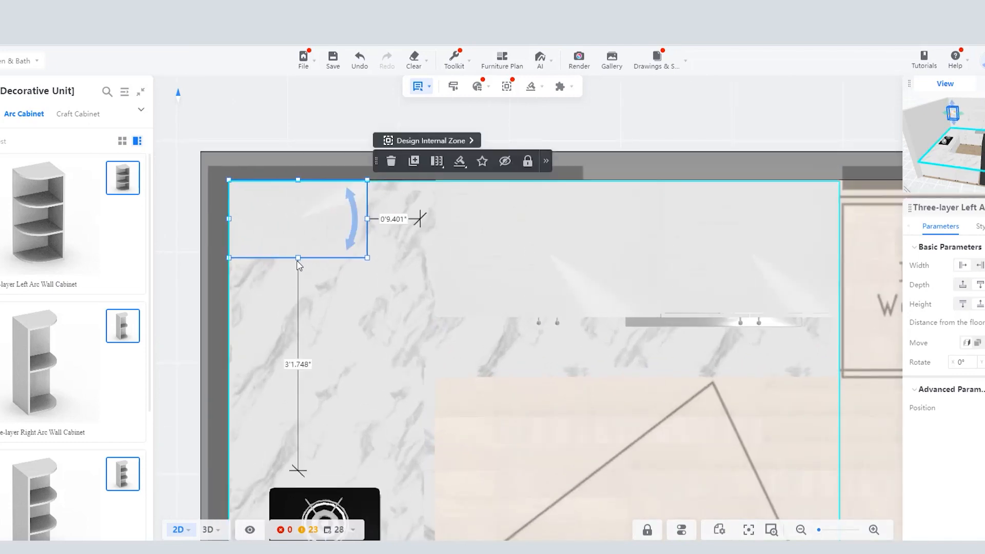
click(303, 268)
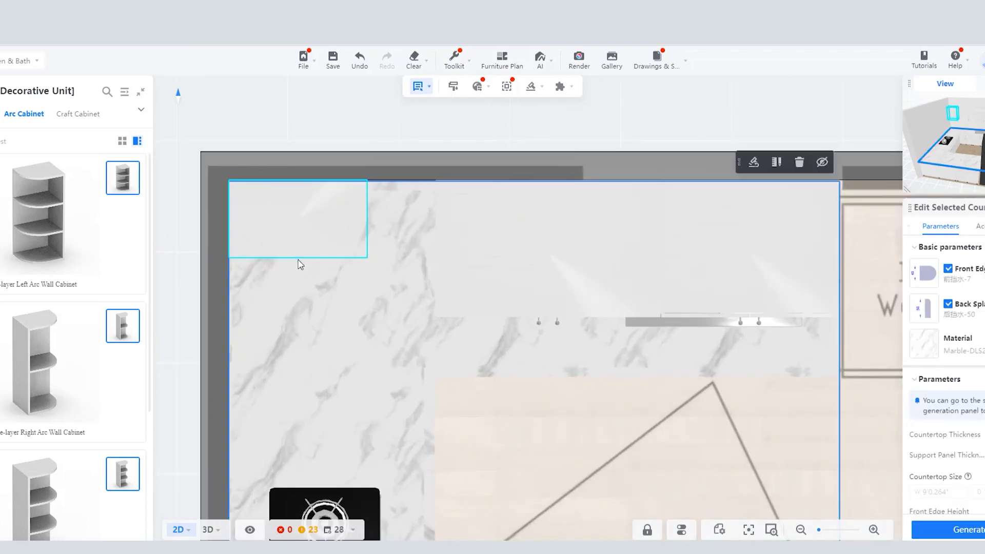
click(299, 252)
drag(296, 257, 296, 318)
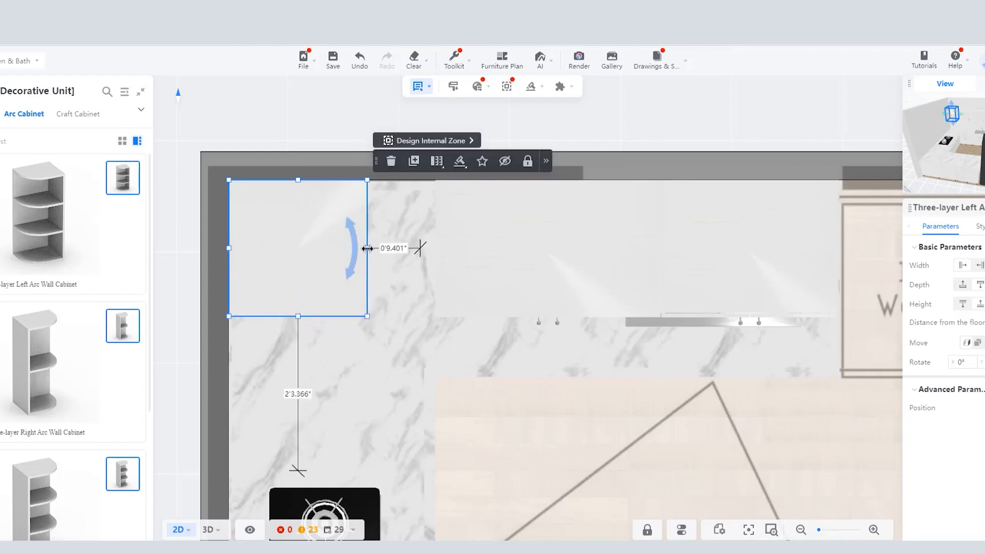
drag(367, 248, 410, 247)
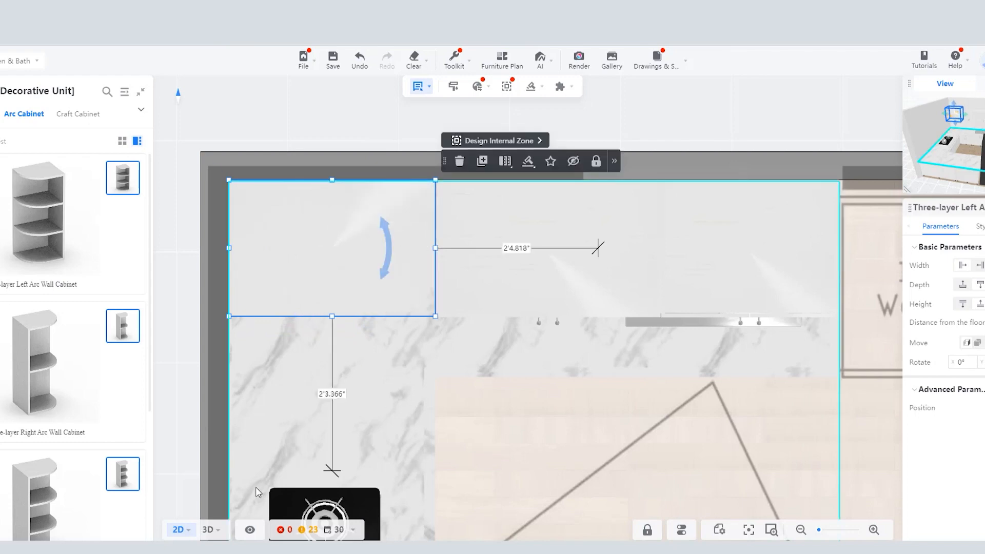
Step: Switch to the 3D view and examine the resized arc cabinet alongside the other wall cabinets
click(207, 529)
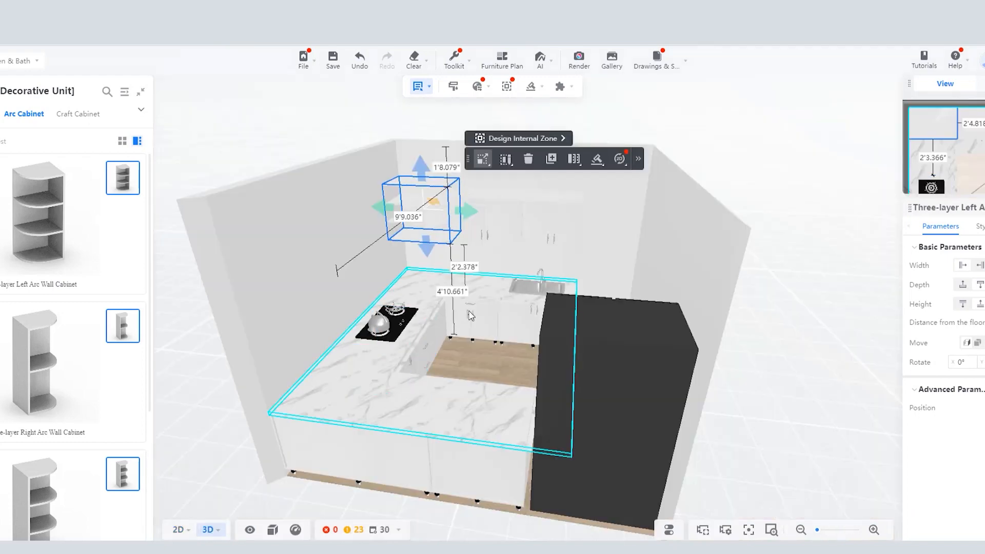
mouse_move(447, 267)
right_down()
mouse_move(376, 291)
mouse_move(410, 303)
mouse_move(442, 282)
right_up()
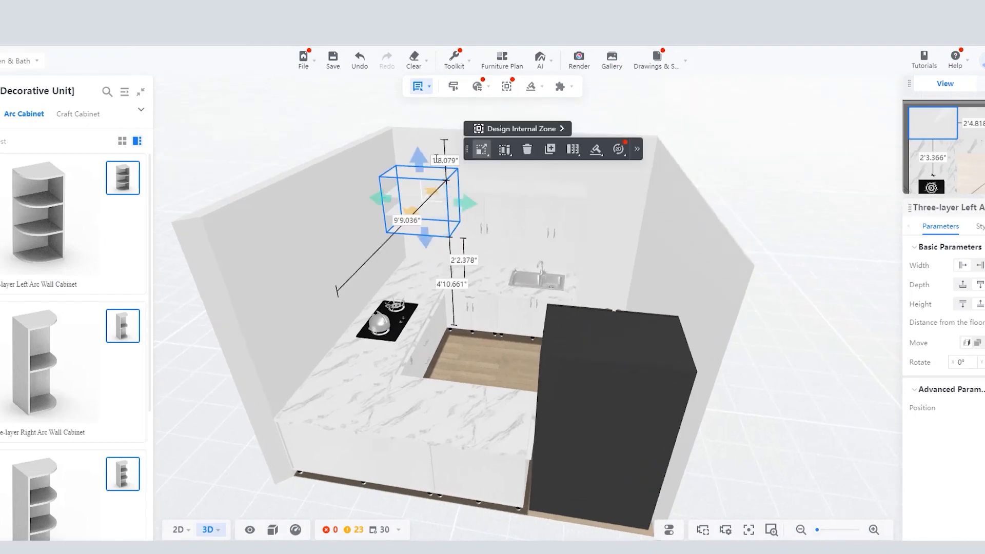
scroll(414, 191, up, 5)
right_drag(378, 258, 422, 233)
scroll(542, 232, down, 5)
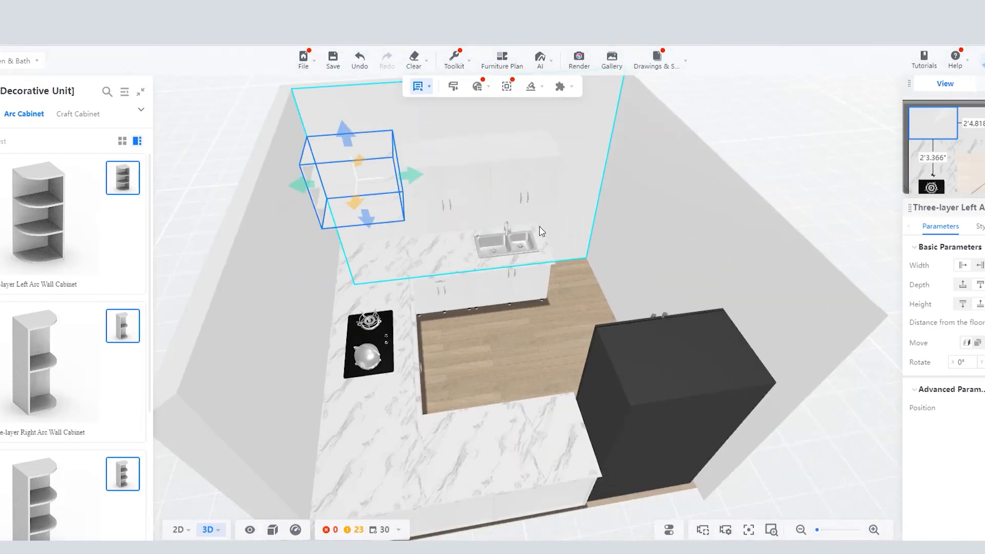
scroll(542, 231, up, 3)
right_drag(429, 279, 369, 257)
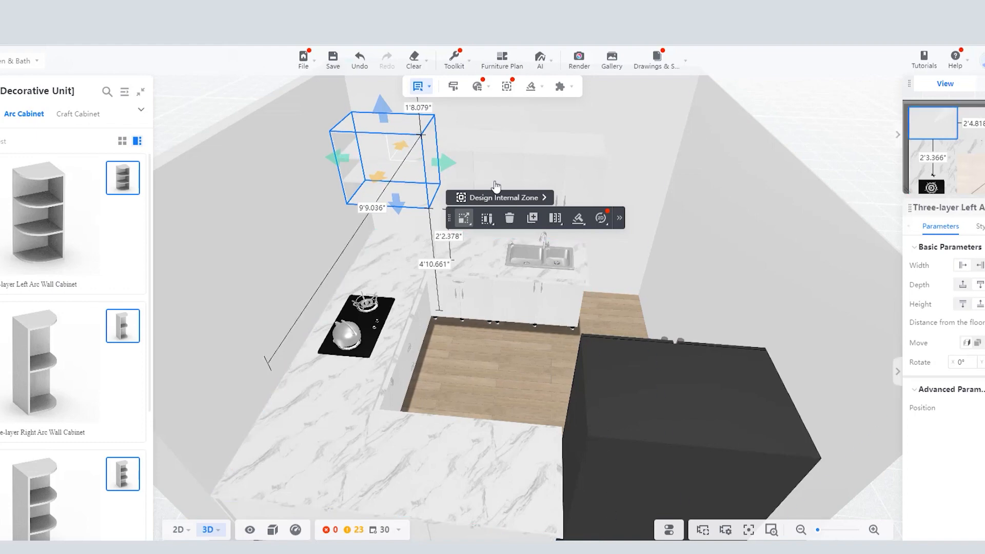
Step: Try high-gloss finishes (37) and (169) as the arc wall cabinet's carcass material, settling on cs-High-gloss Finish- (171)
click(981, 226)
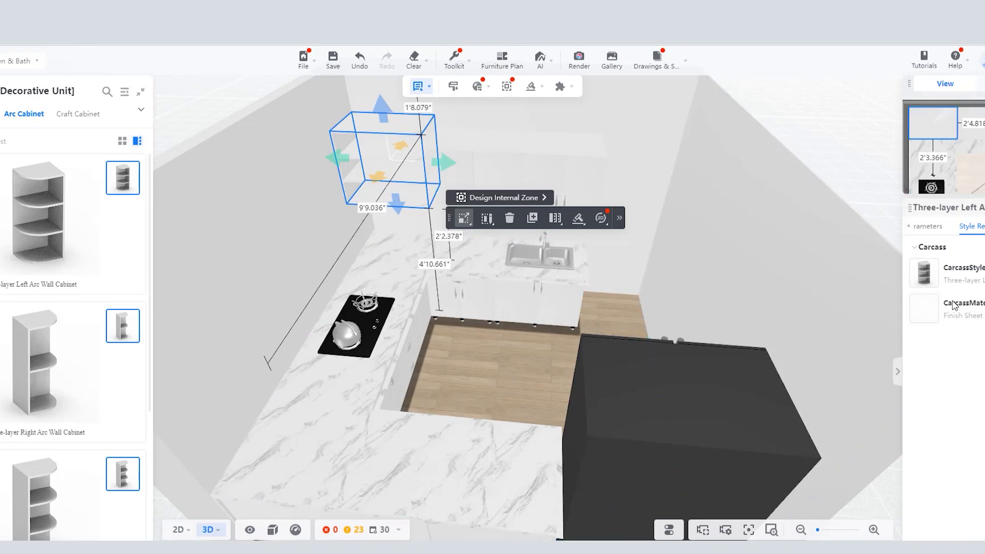
click(924, 309)
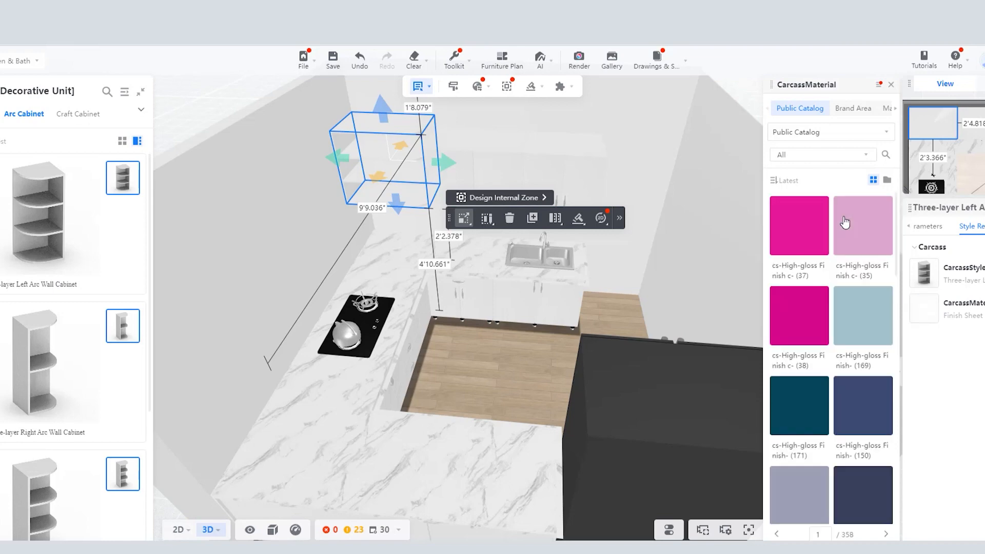
click(809, 230)
scroll(404, 175, down, 3)
scroll(403, 175, down, 1)
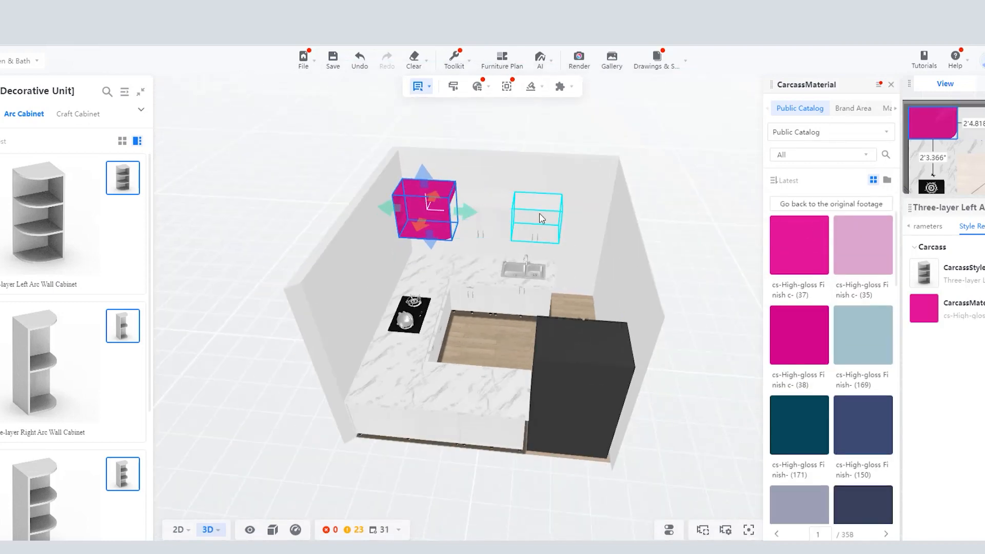
scroll(541, 217, up, 2)
click(869, 352)
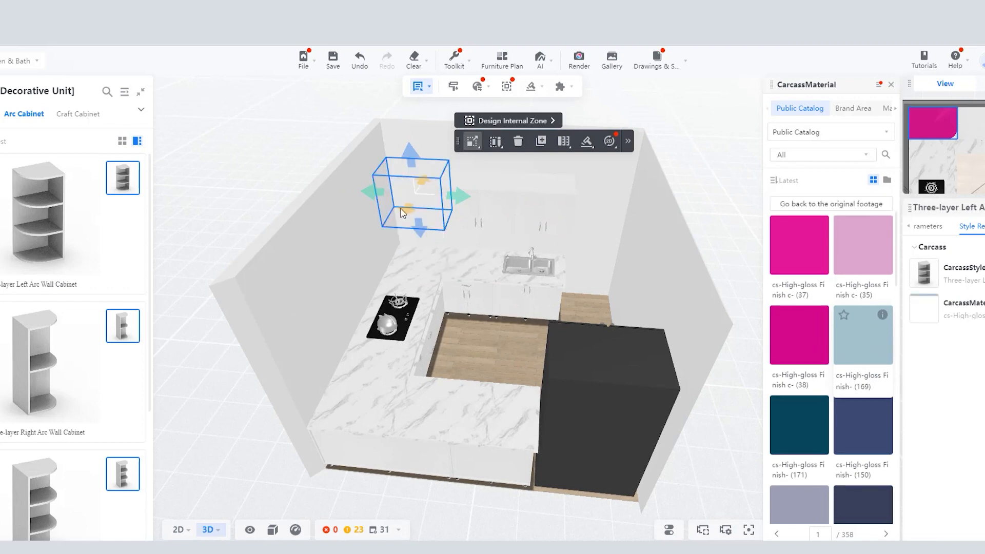
scroll(378, 175, up, 4)
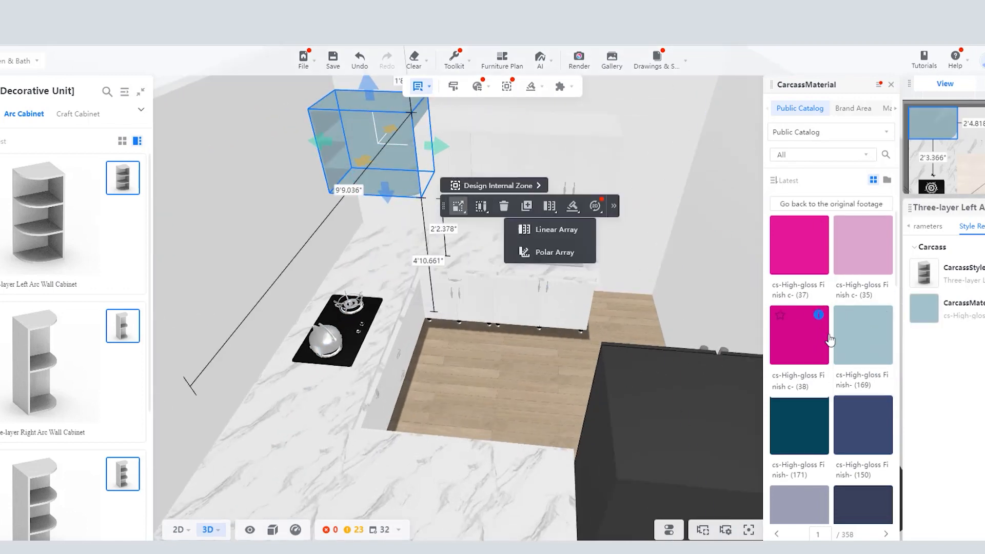
click(802, 421)
scroll(575, 298, down, 4)
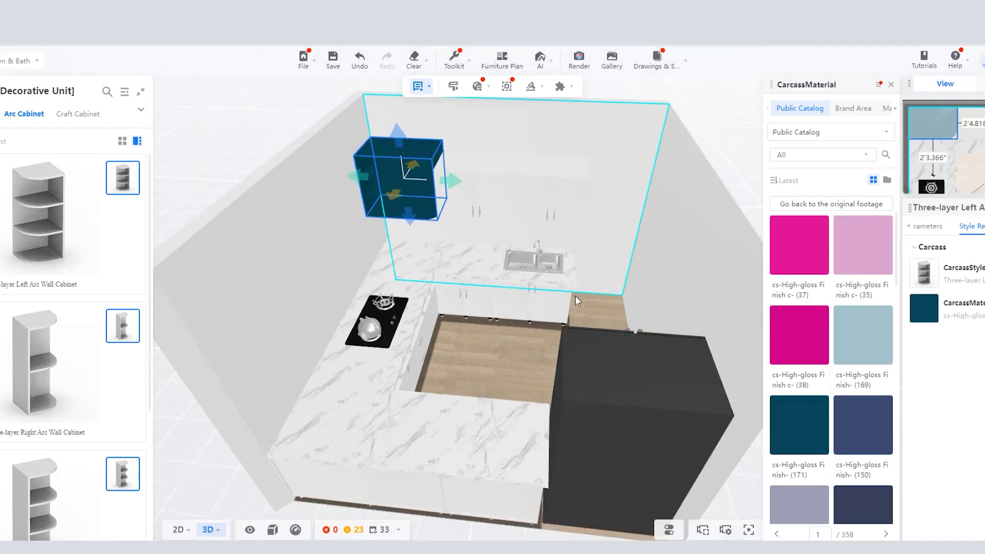
Step: Examine the arc wall cabinet's finish and fit in the kitchen corner from several distances in the 3D view
click(484, 196)
scroll(397, 162, up, 6)
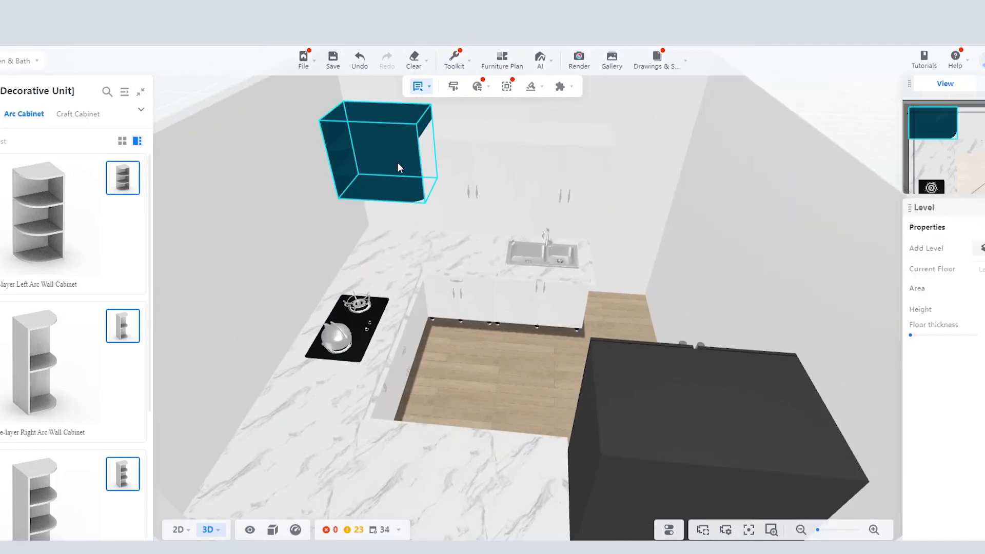
drag(343, 209, 361, 231)
scroll(596, 211, down, 5)
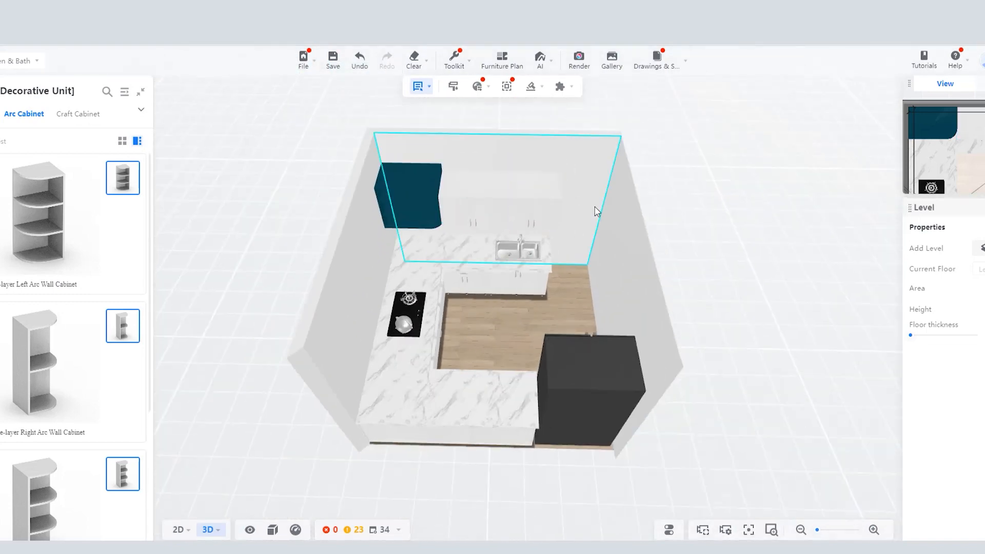
scroll(464, 174, up, 4)
scroll(464, 173, down, 5)
scroll(392, 152, up, 3)
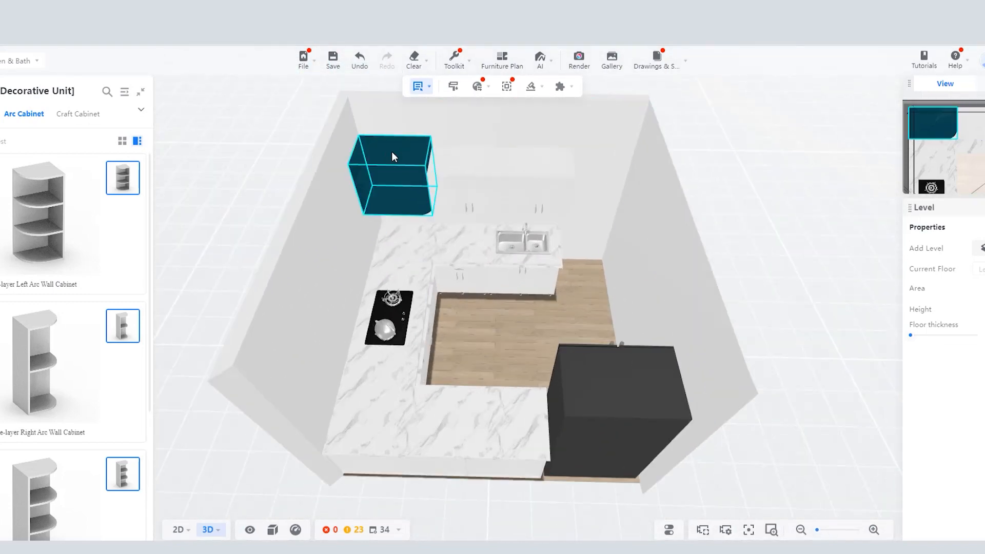
Step: Narrow the arc wall cabinet on the side facing the sink cabinets and lower its top edge slightly
click(399, 162)
drag(447, 178, 431, 178)
drag(451, 297, 427, 192)
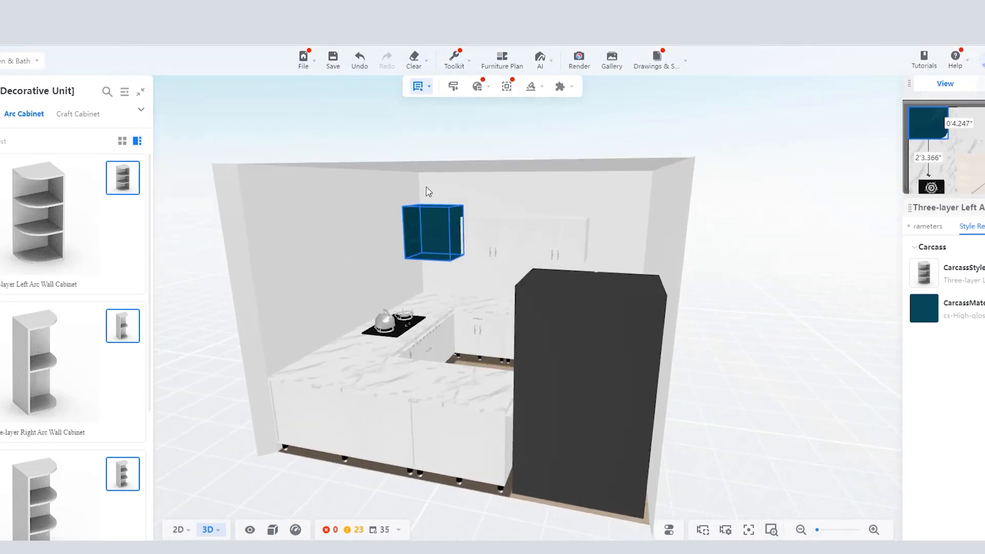
scroll(427, 192, up, 5)
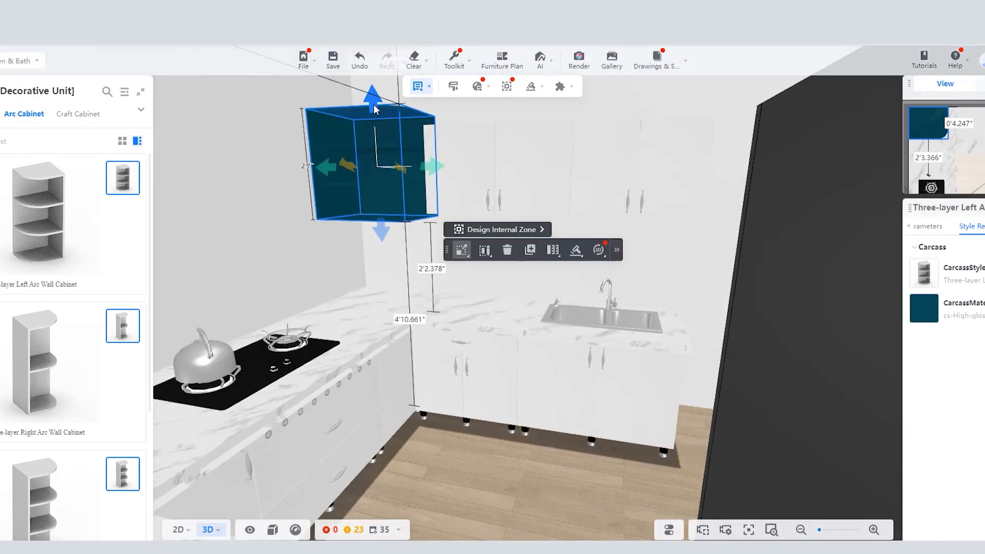
drag(377, 112, 415, 186)
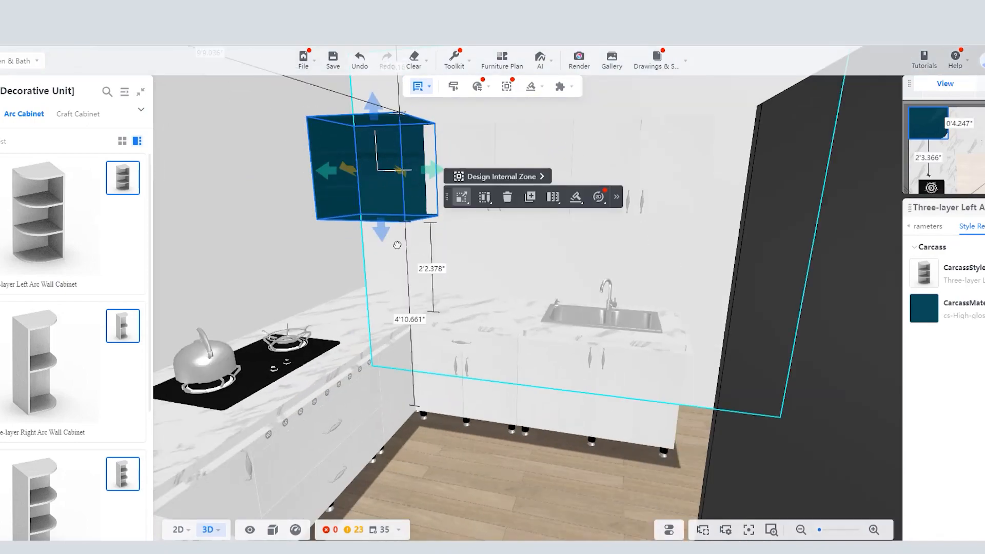
drag(399, 244, 441, 239)
scroll(522, 214, down, 5)
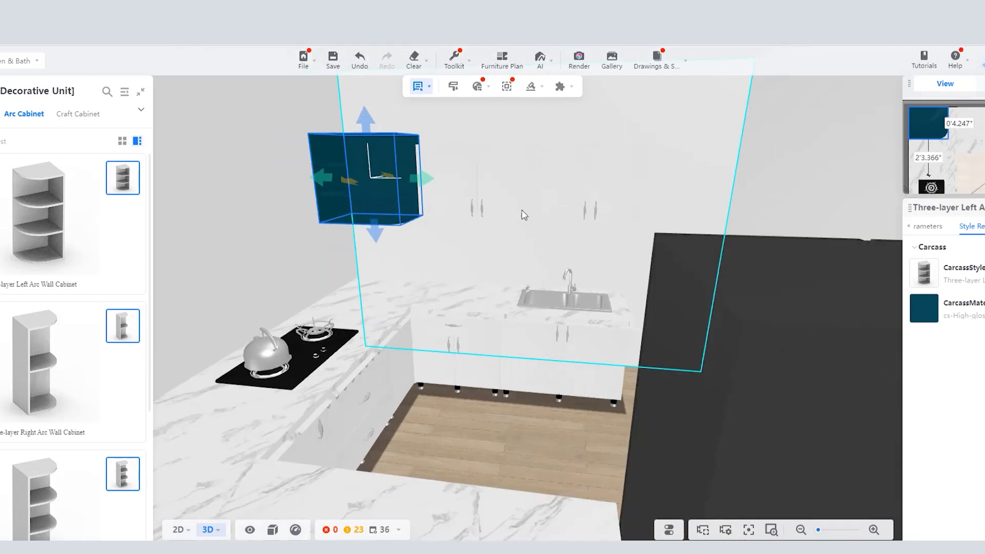
Step: In the 2D floor view, place an Up Hinged Door Tilt-up Door Wall Cabinet on the cooktop wall directly beside the arc cabinet
mouse_move(177, 528)
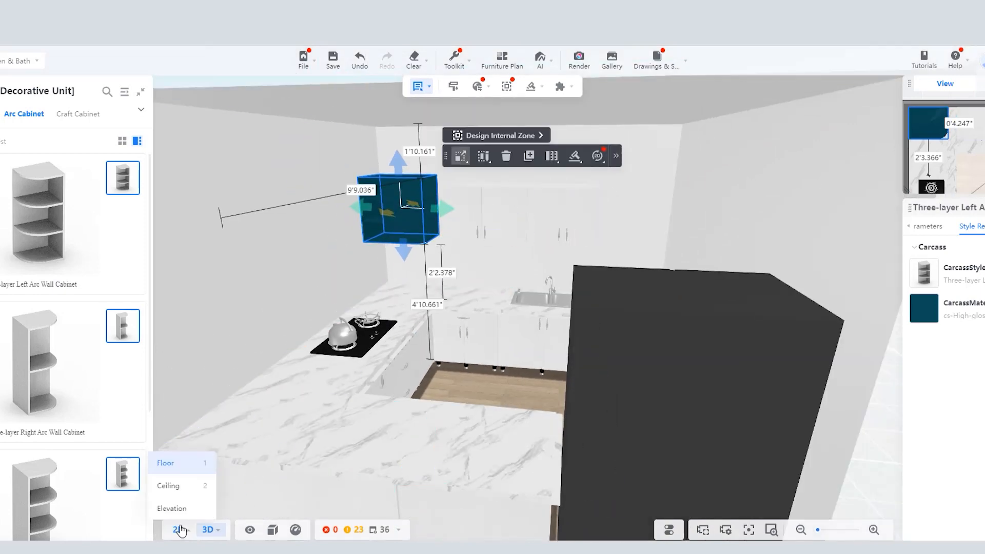
click(173, 463)
scroll(496, 228, down, 4)
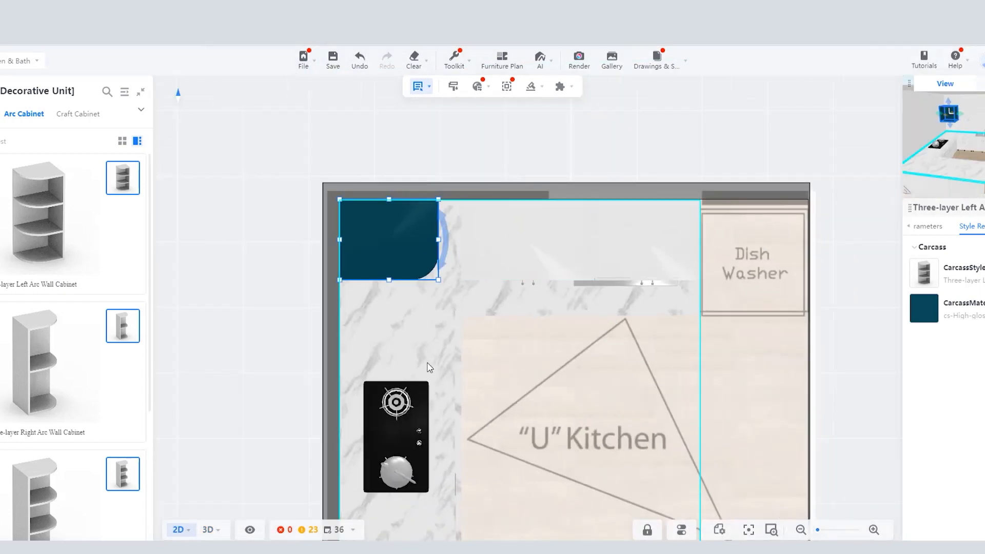
scroll(429, 366, up, 4)
scroll(356, 276, down, 2)
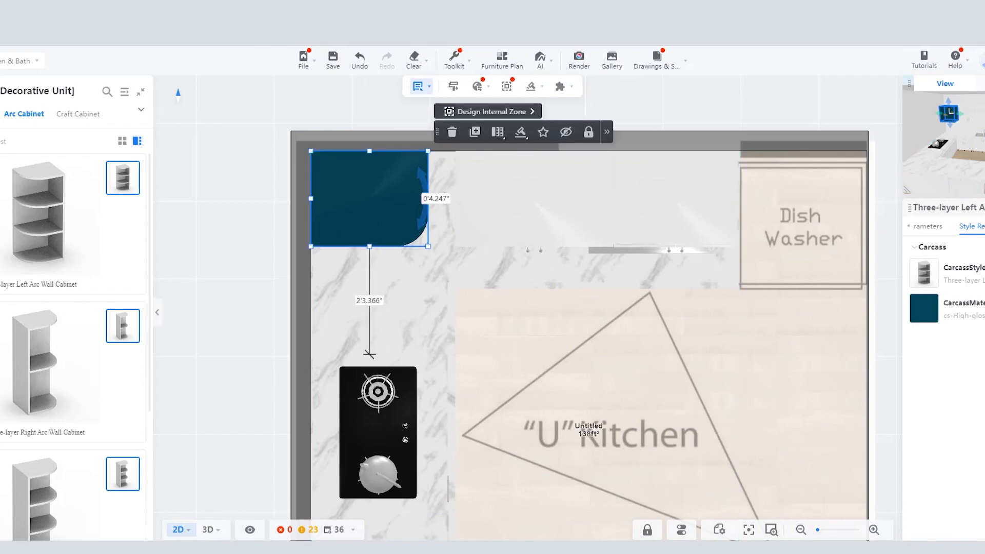
click(1, 91)
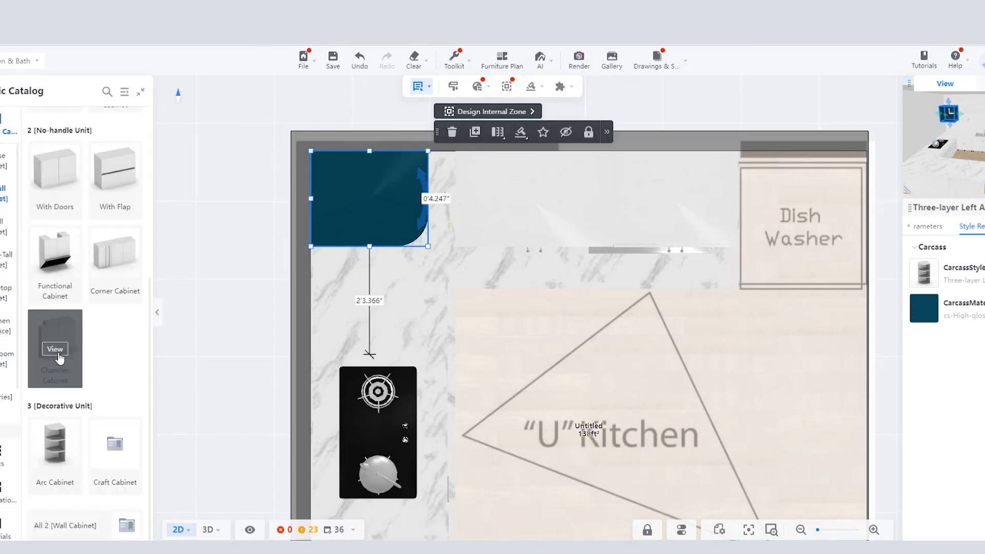
click(58, 178)
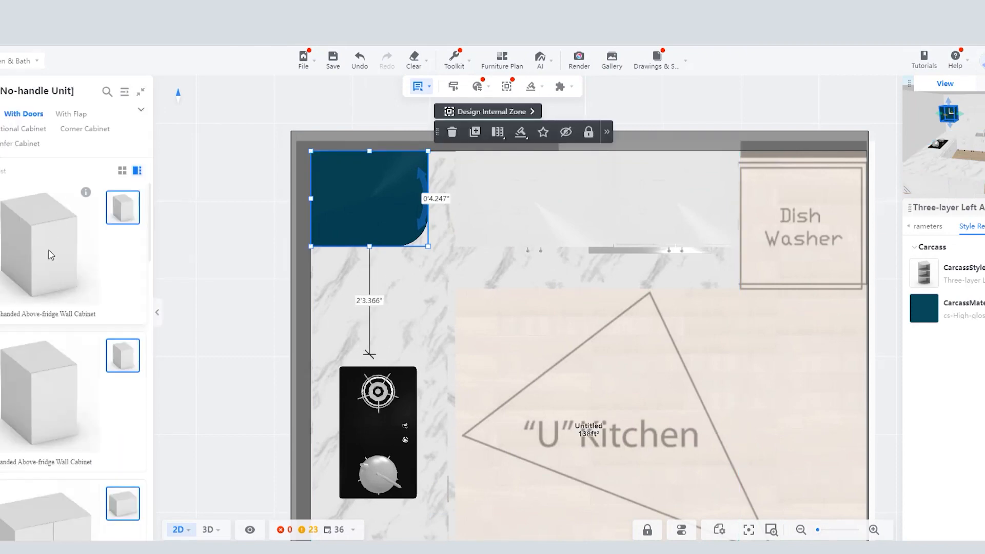
click(1, 91)
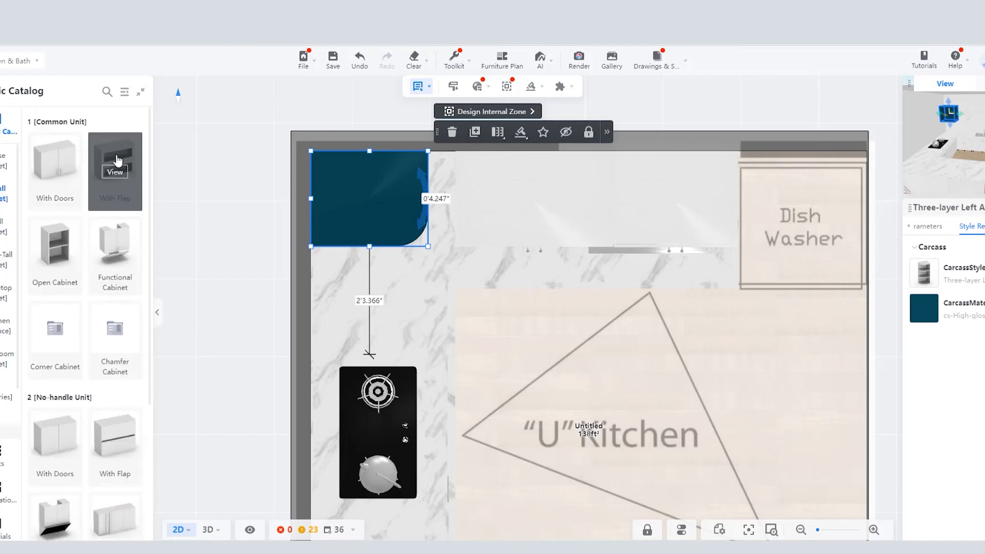
click(118, 161)
scroll(71, 280, down, 3)
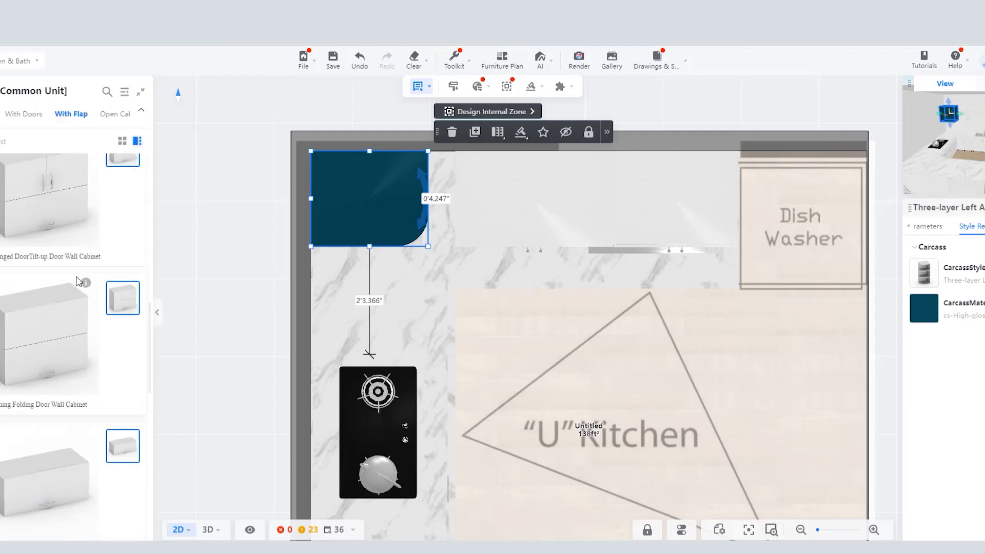
scroll(77, 282, up, 3)
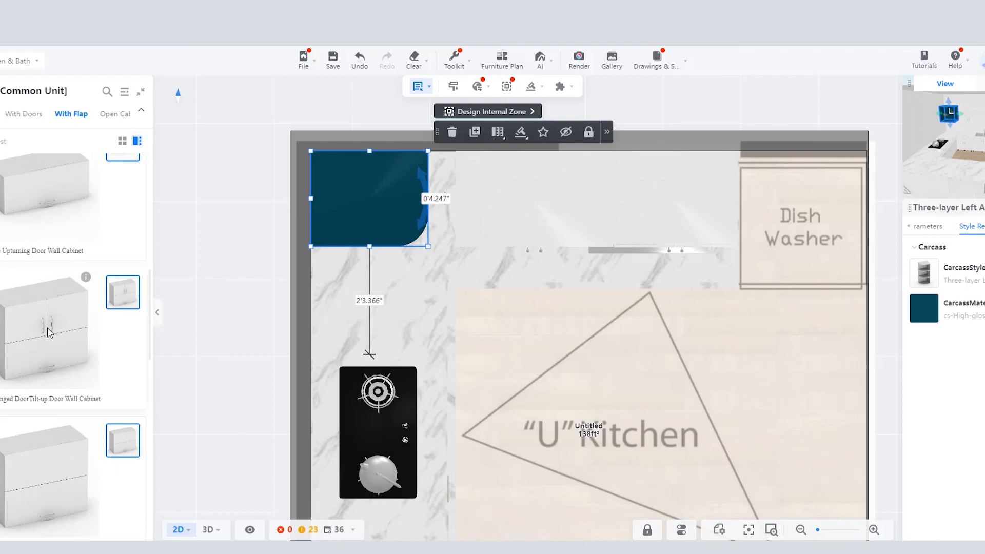
click(243, 336)
click(354, 303)
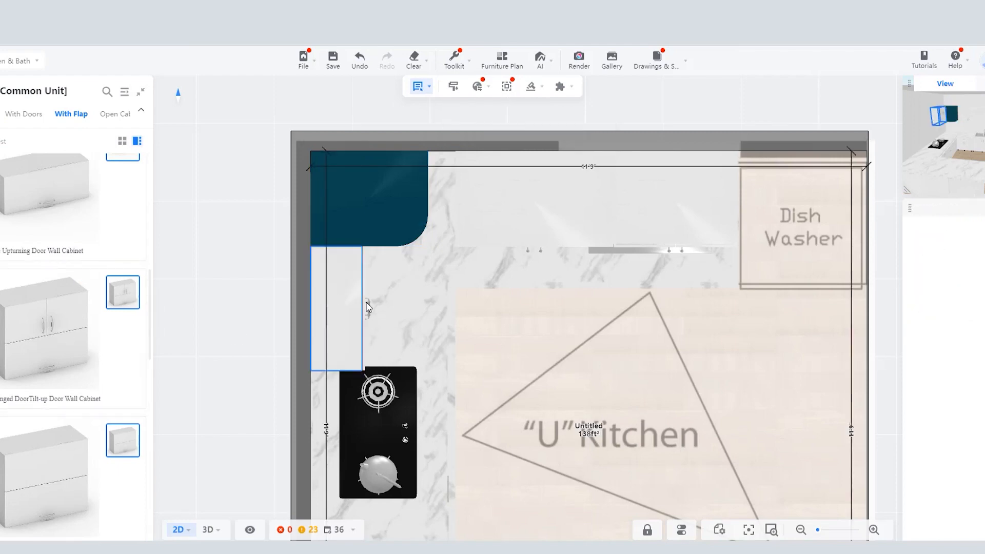
Step: Deepen the tilt-up door wall cabinet toward the room and shorten it to end just before the cooktop
scroll(368, 264, down, 4)
scroll(400, 263, up, 2)
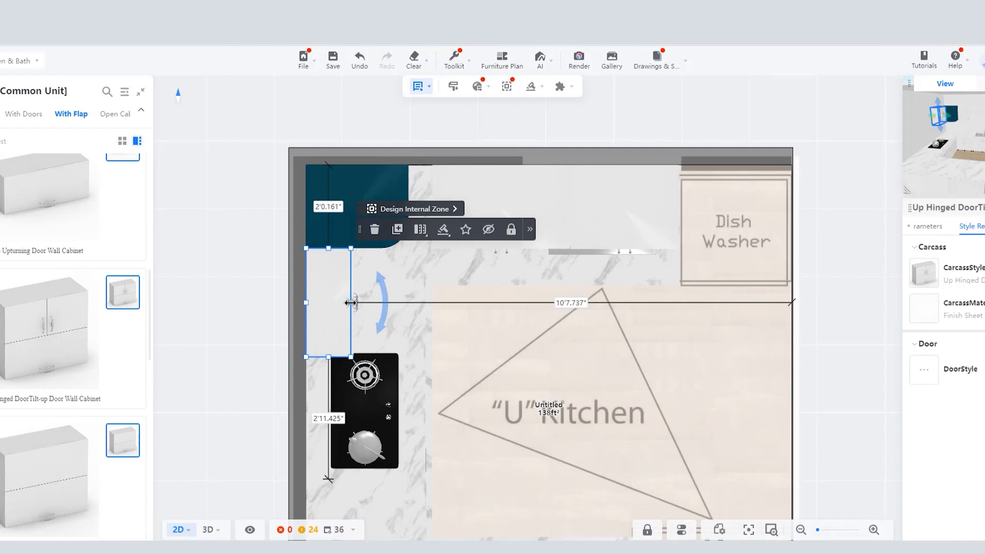
drag(352, 303, 389, 303)
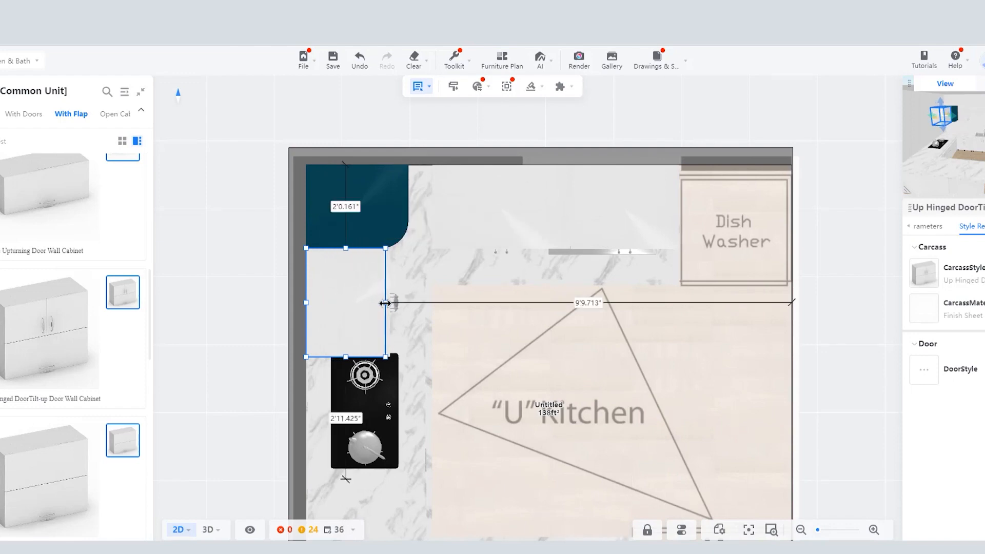
scroll(372, 328, down, 3)
scroll(371, 346, up, 3)
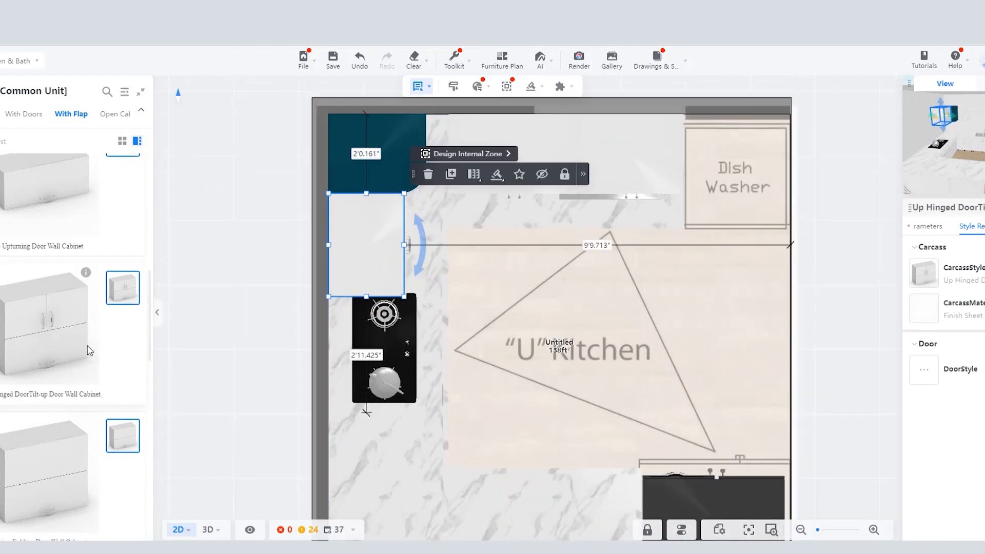
scroll(15, 363, down, 5)
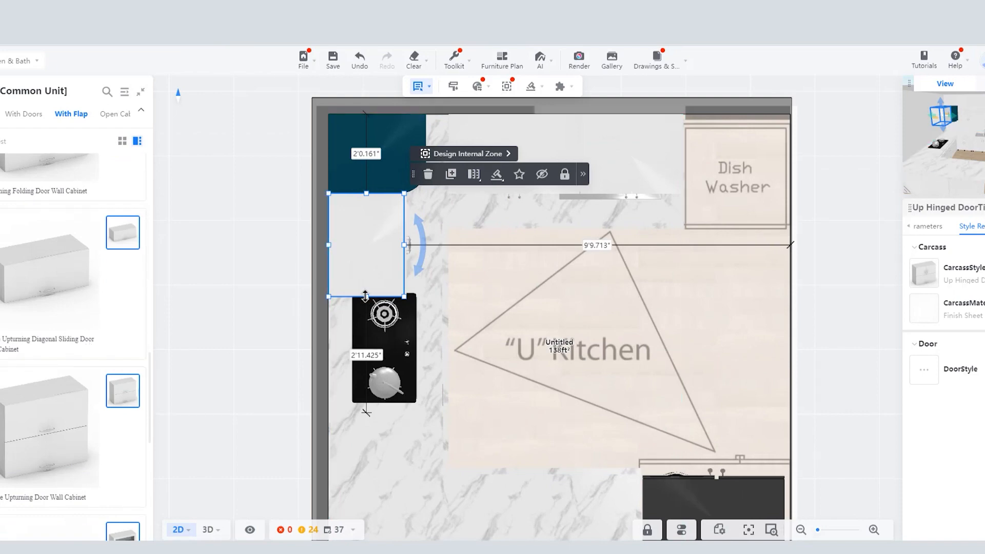
drag(366, 294, 366, 288)
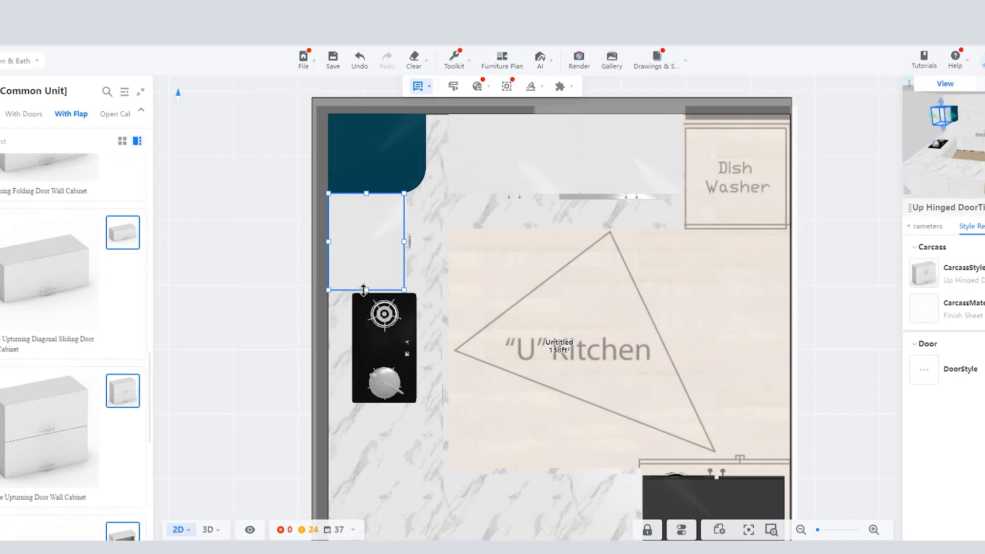
Step: Place a Hinged Door Chimney Hood Wall Cabinet from the no-handle functional cabinets above the cooktop, against the tilt-up door cabinet
scroll(76, 206, down, 3)
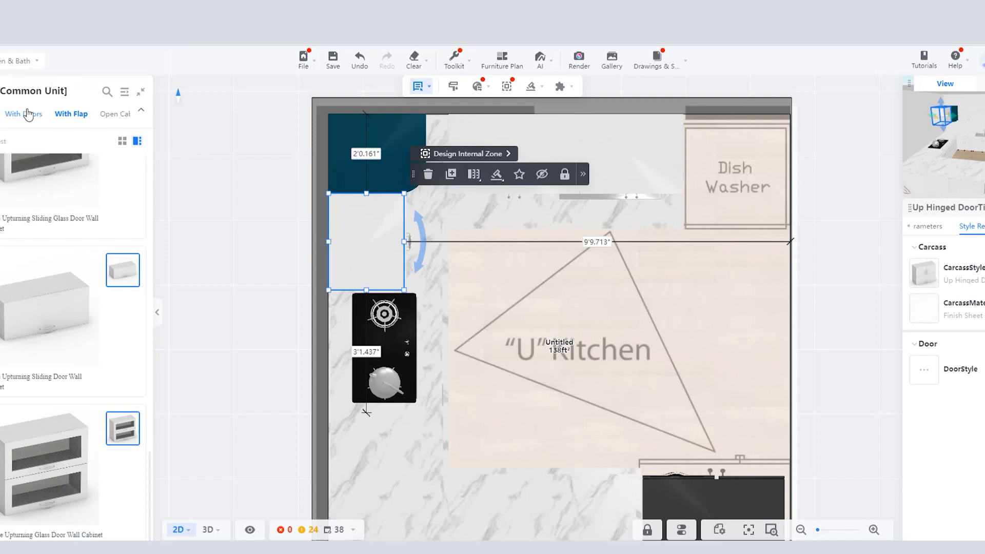
click(4, 113)
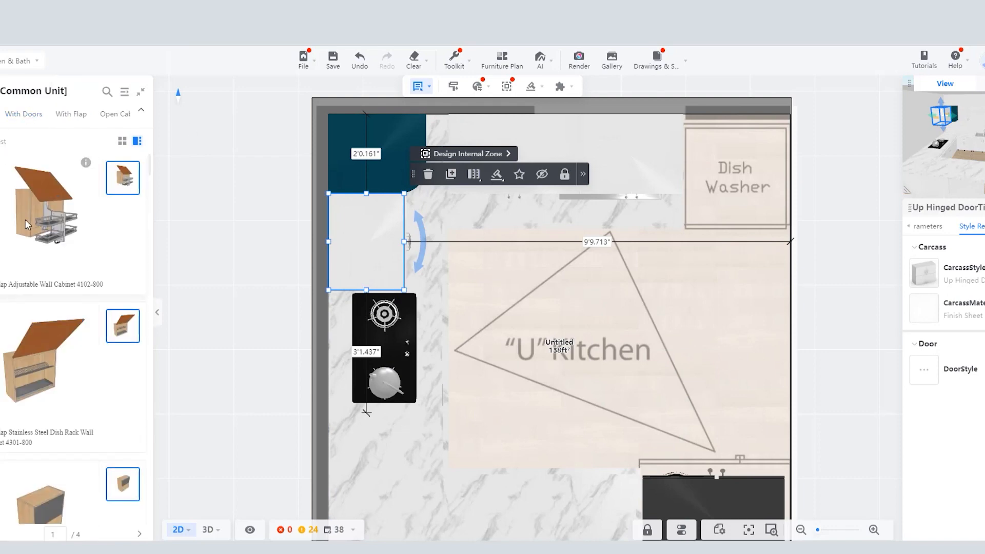
mouse_move(1, 116)
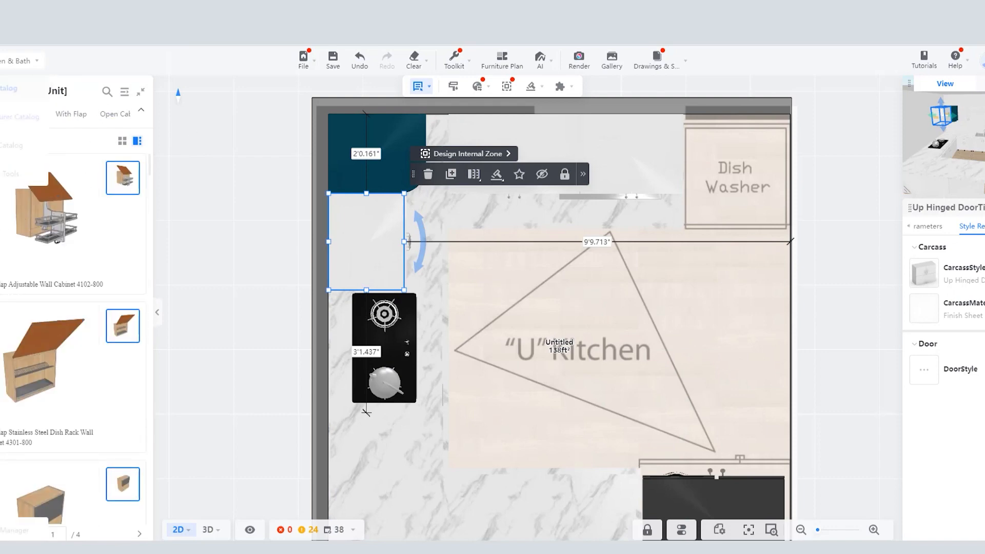
click(12, 173)
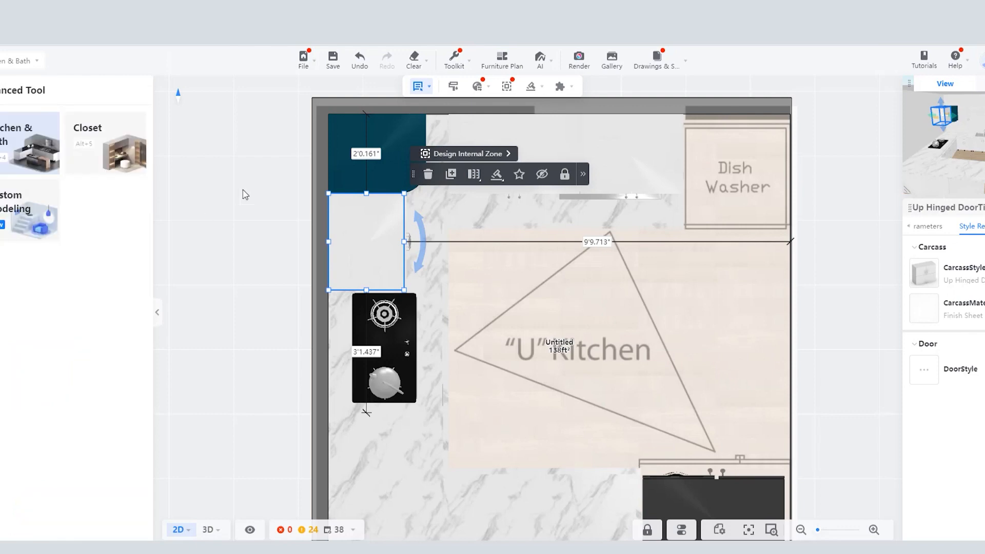
click(11, 134)
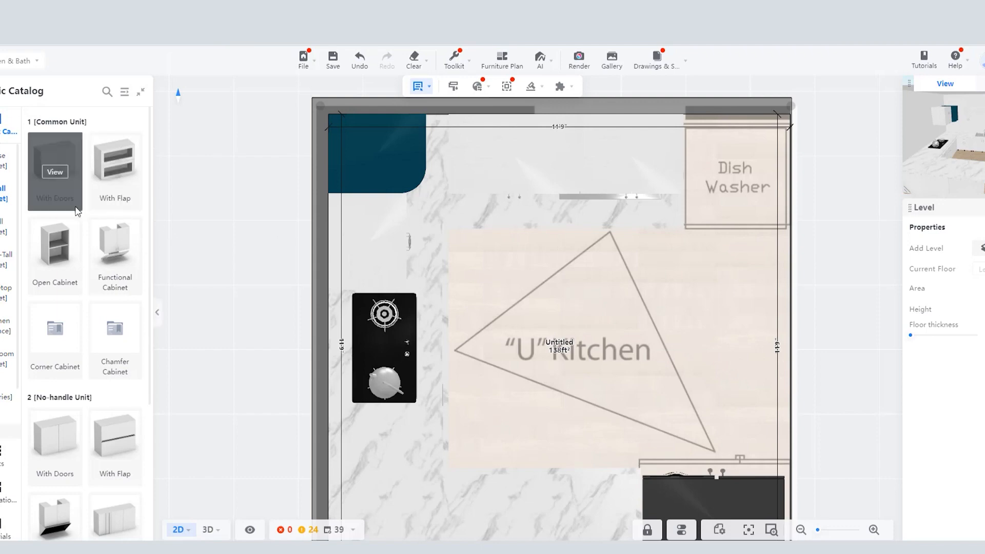
scroll(77, 246, down, 4)
click(49, 309)
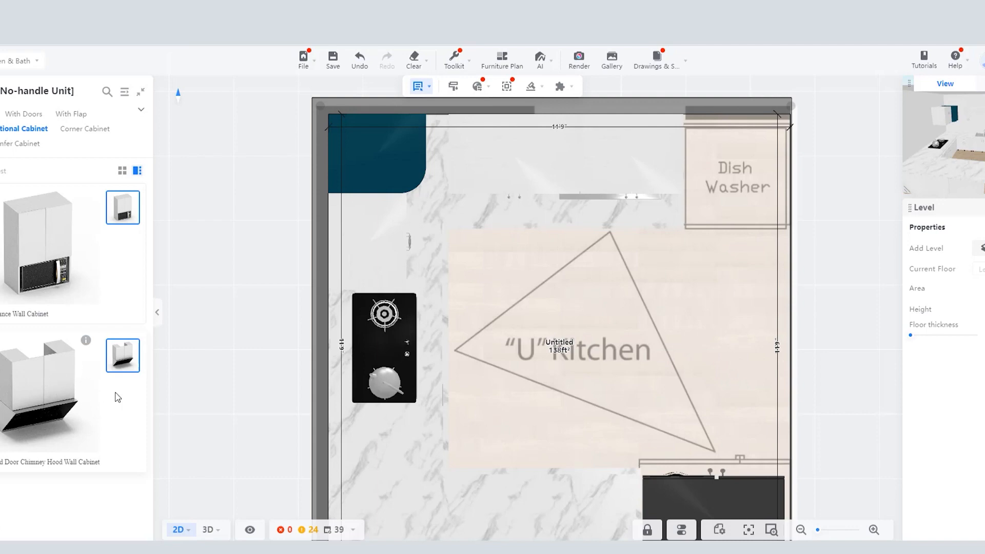
click(333, 327)
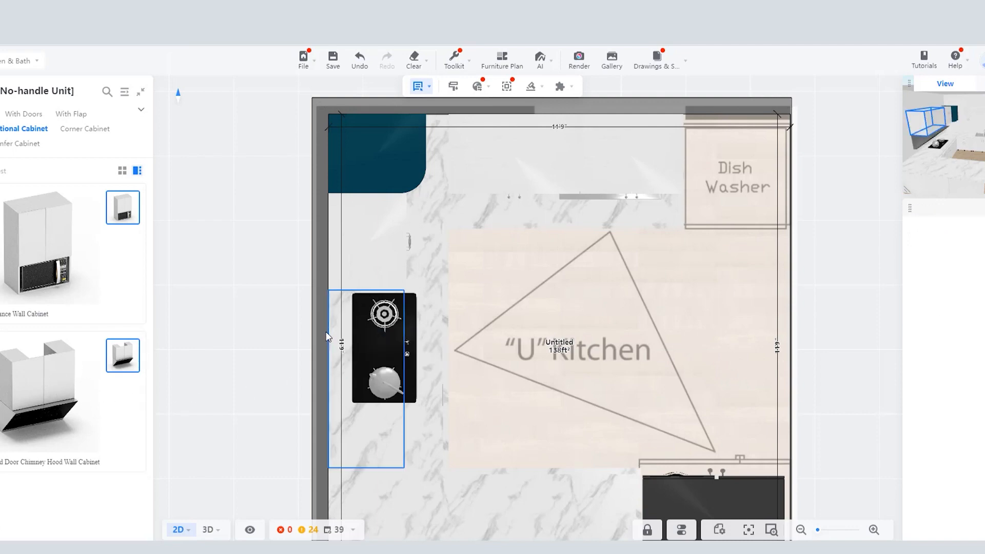
scroll(388, 287, down, 2)
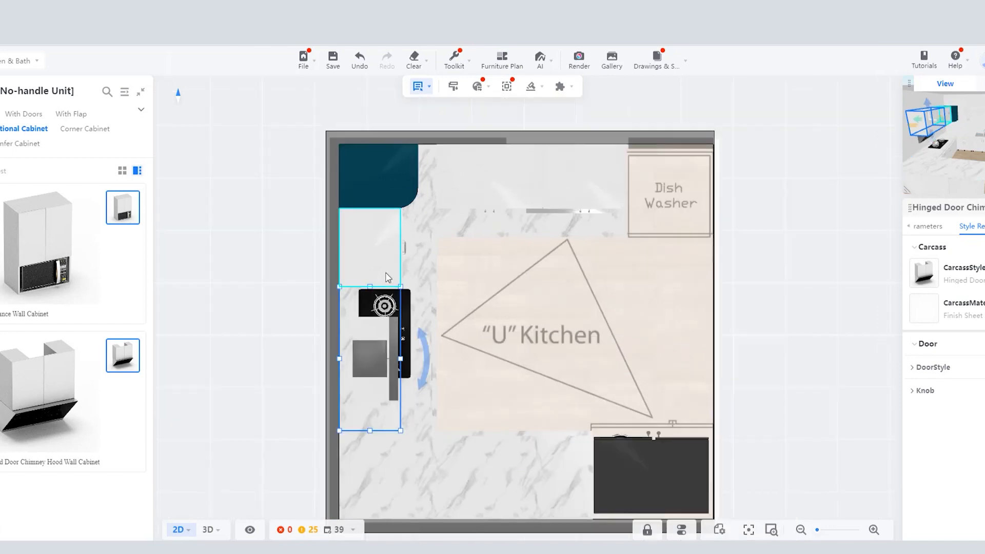
Step: Shorten the chimney hood wall cabinet to roughly the cooktop's length and extend its depth slightly toward the room
click(392, 313)
scroll(393, 313, up, 2)
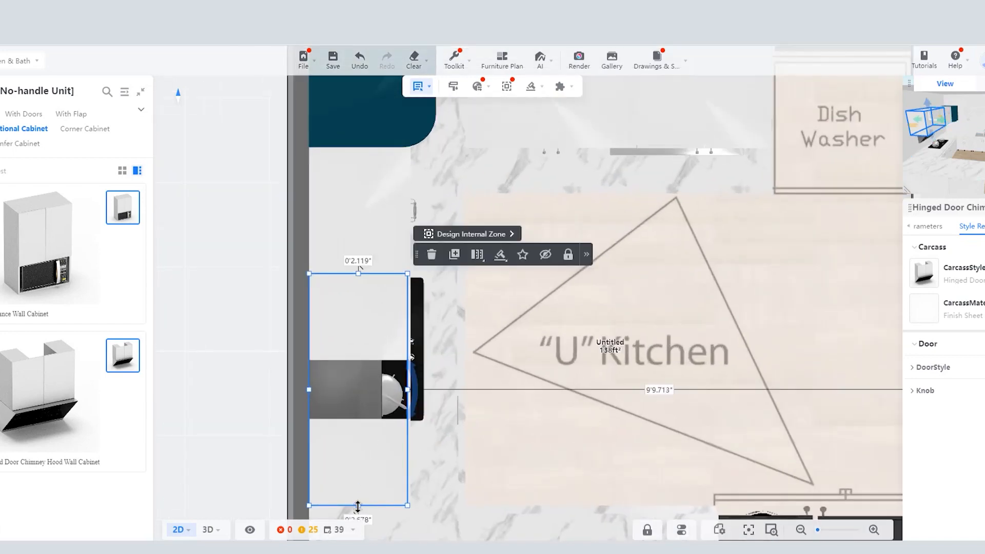
drag(358, 505, 358, 427)
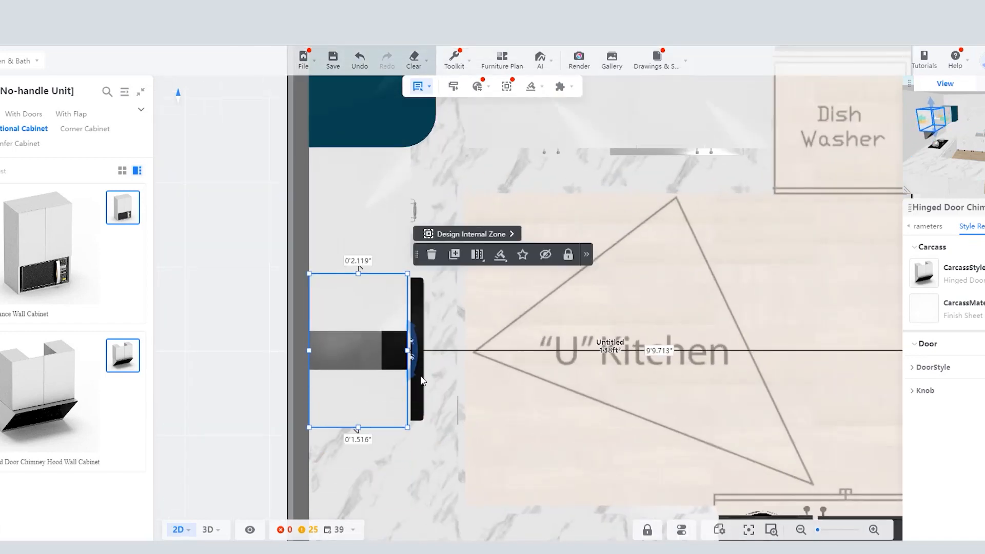
mouse_move(408, 349)
mouse_down()
mouse_move(370, 350)
mouse_move(422, 350)
mouse_move(413, 351)
mouse_up()
Step: Place a Double Doors Above-fridge Wall Cabinet from the common door units on the cooktop wall, beyond the chimney hood cabinet
scroll(466, 303, down, 3)
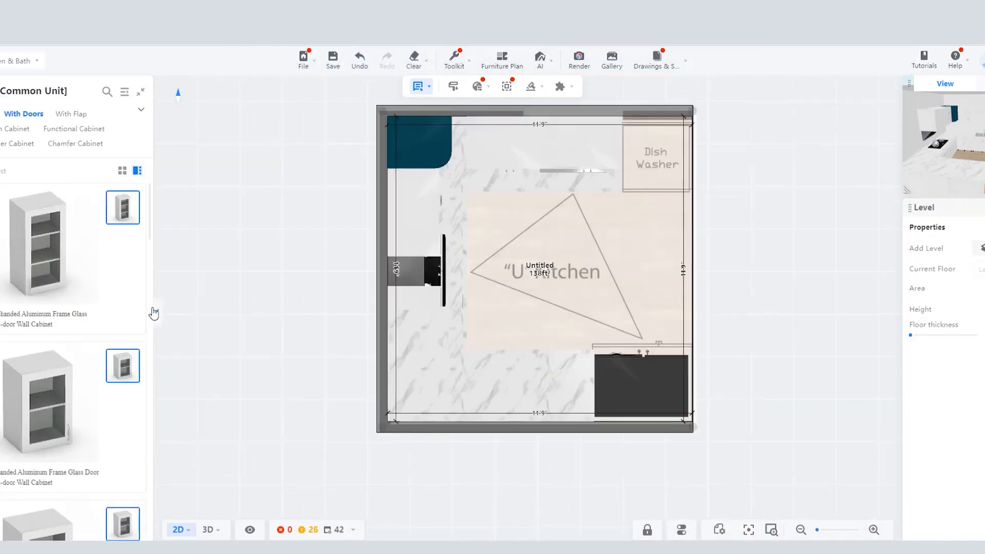
scroll(91, 250, down, 3)
scroll(91, 250, down, 2)
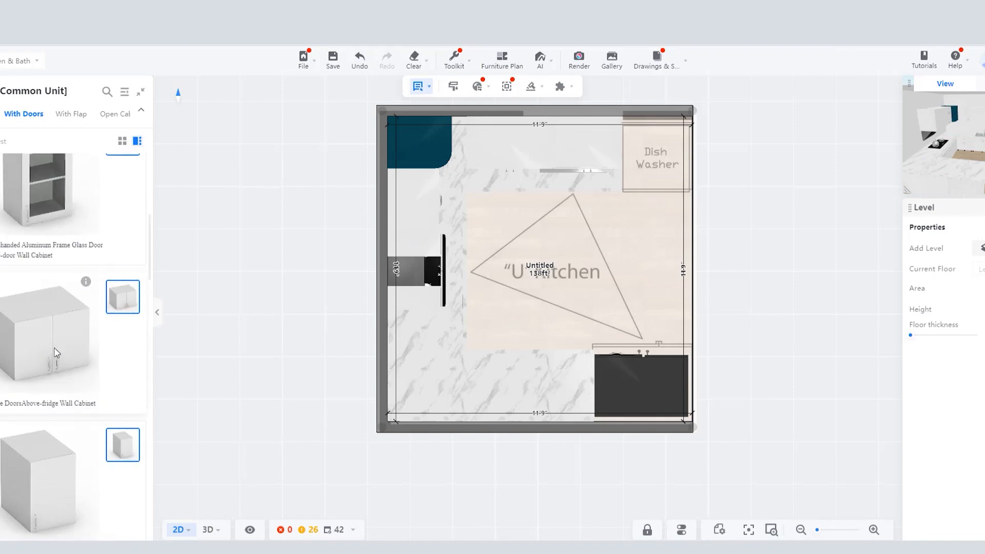
click(429, 337)
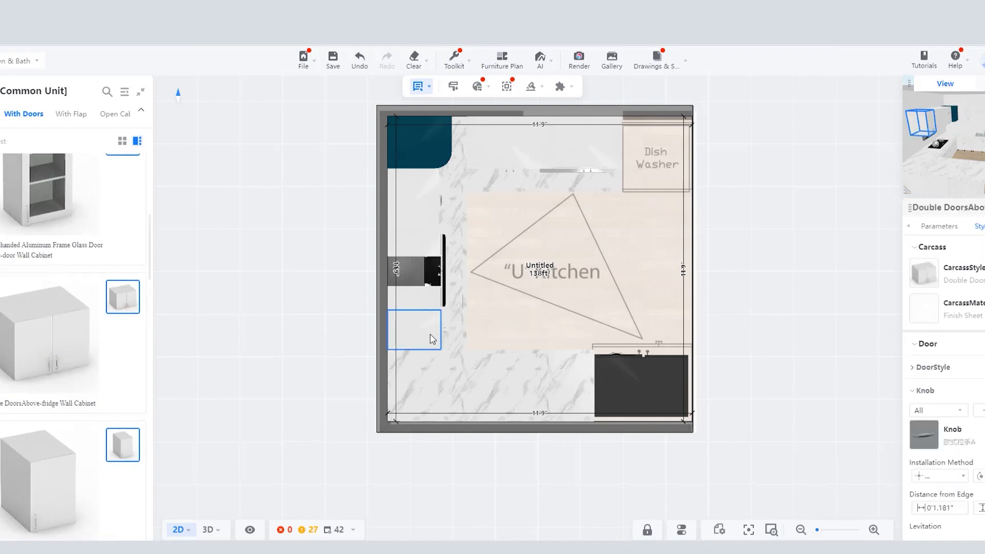
mouse_move(428, 337)
mouse_down()
mouse_move(426, 377)
mouse_move(443, 346)
mouse_up()
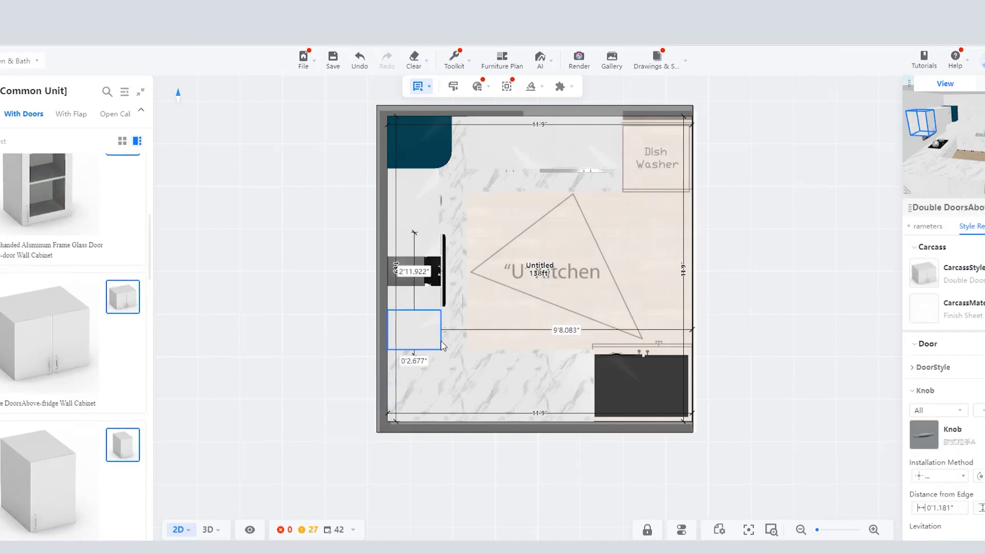
Step: Place a Single Aluminum Frame Glass Door Corner Wall Cabinet from the no-handle corner cabinets in the corner between the cooktop and refrigerator walls
scroll(439, 310, up, 8)
scroll(411, 264, down, 6)
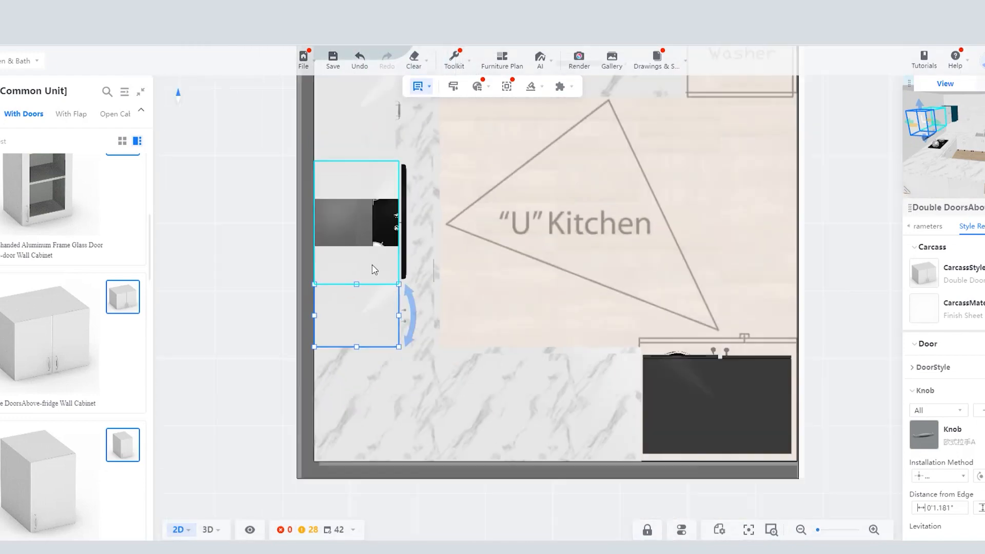
scroll(374, 268, up, 1)
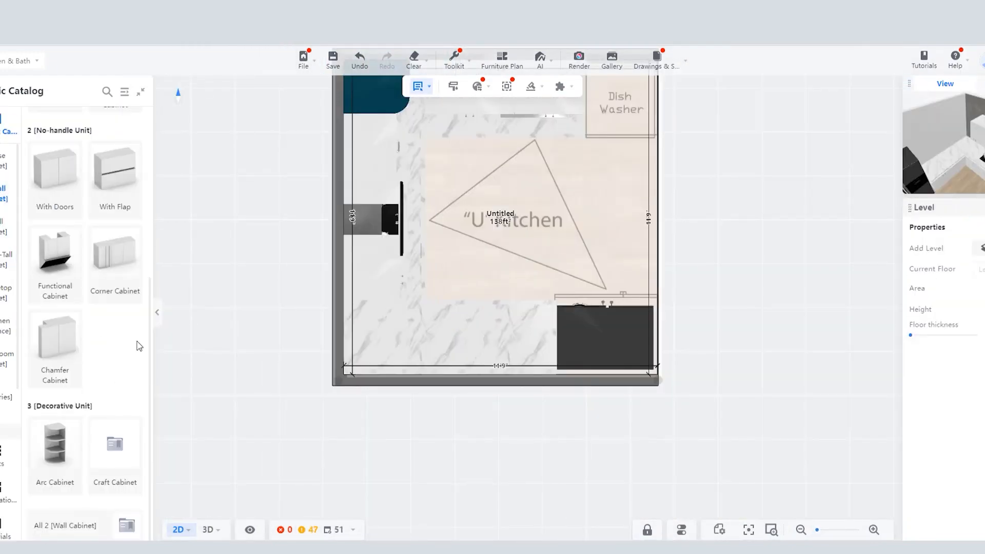
click(116, 261)
scroll(78, 272, down, 6)
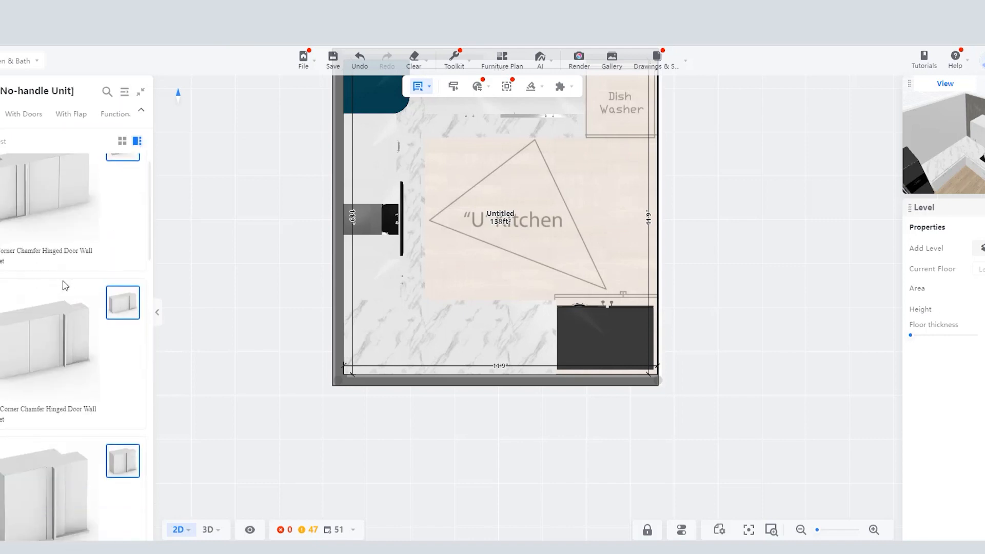
scroll(74, 338, down, 3)
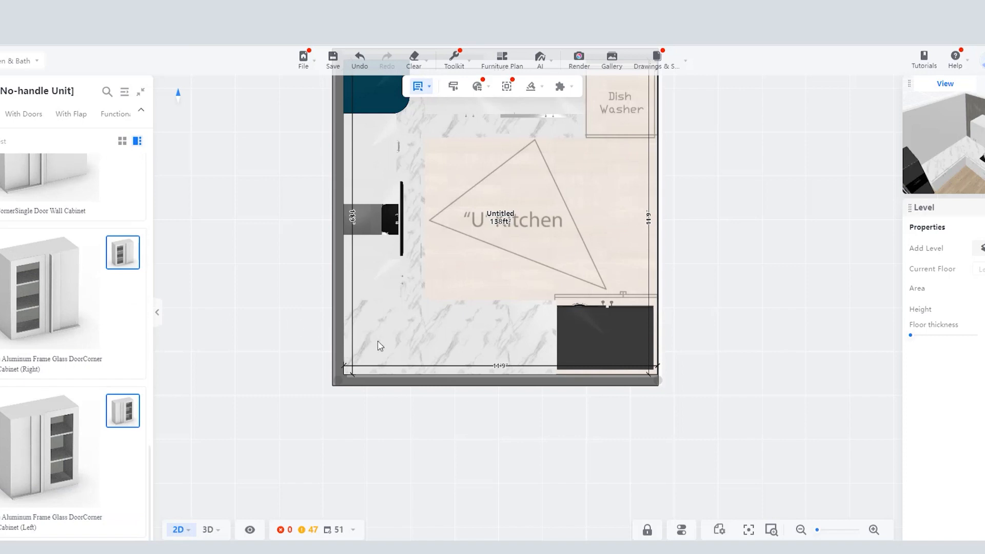
click(377, 369)
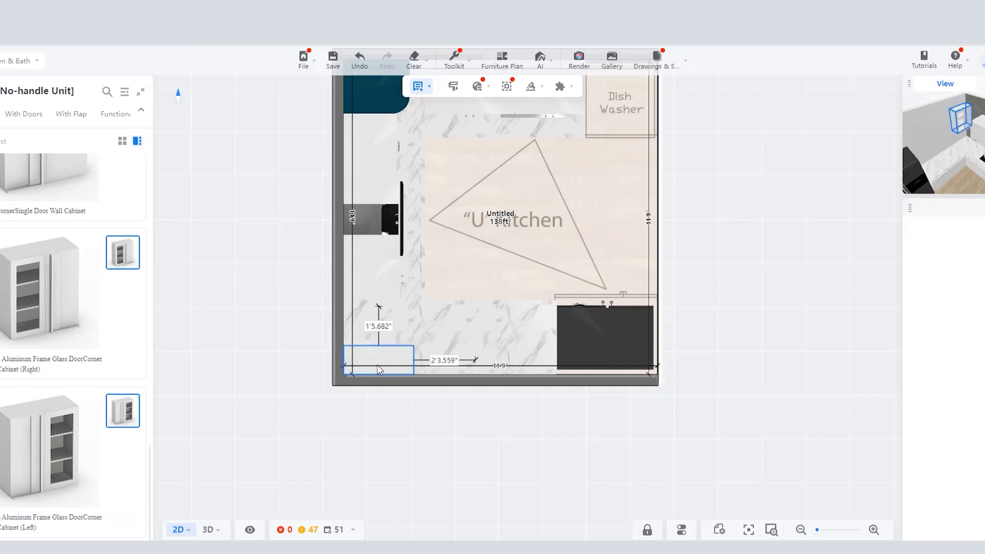
Step: Widen the glass-door corner cabinet toward the refrigerator and deepen it toward the room to meet the cooktop-wall cabinet
scroll(394, 339, up, 3)
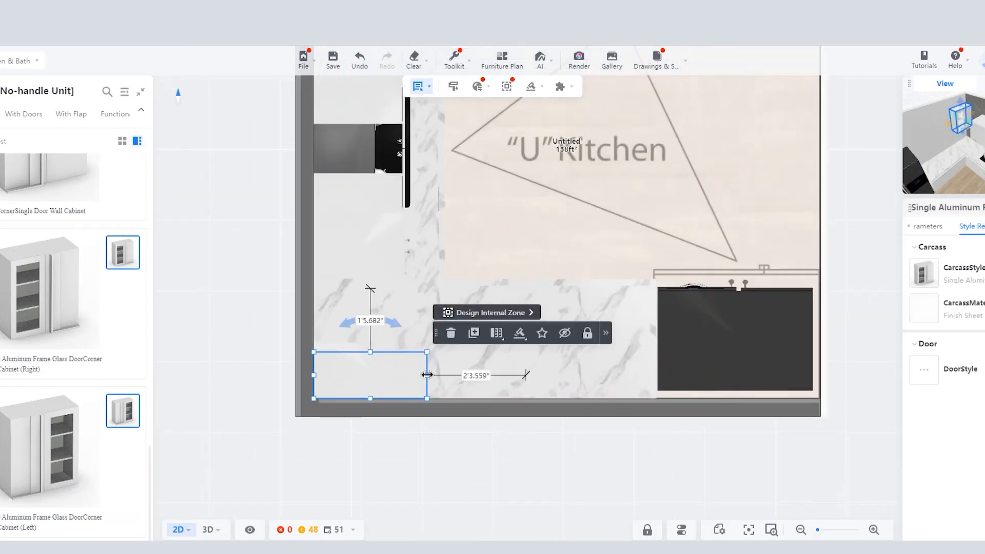
drag(427, 376, 481, 376)
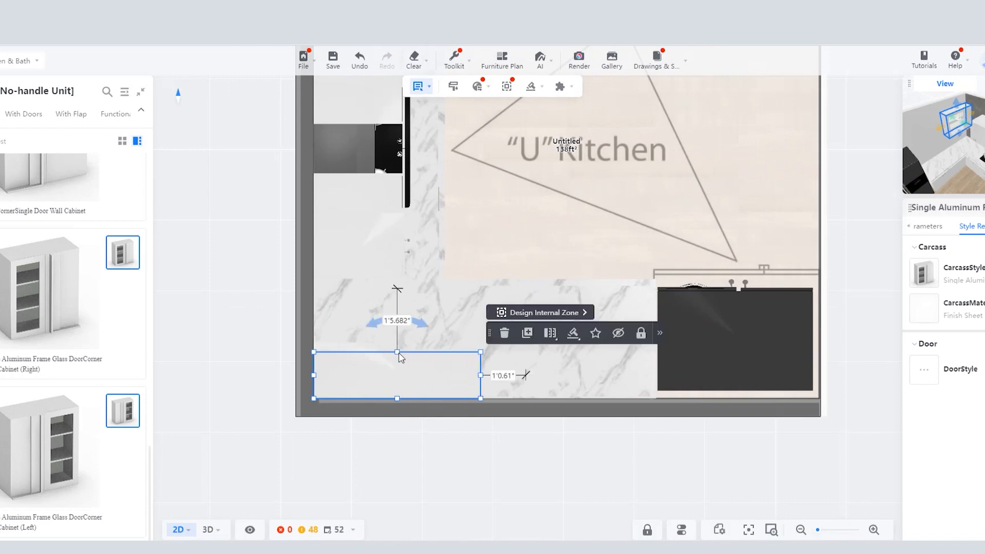
drag(398, 352, 397, 279)
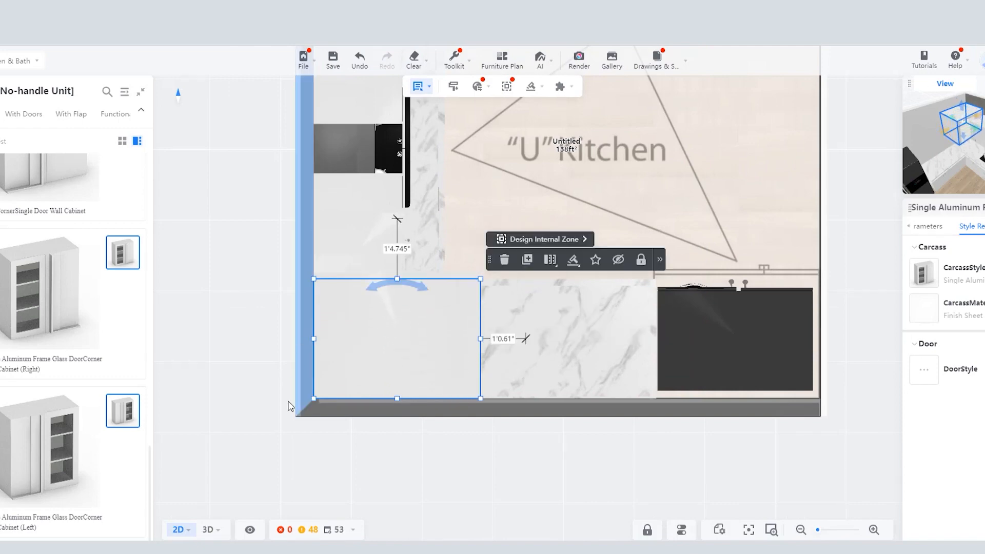
Step: In the 3D view, extend the corner cabinet's underside down and lower its top to line up with the adjoining wall cabinets
mouse_move(209, 533)
click(198, 485)
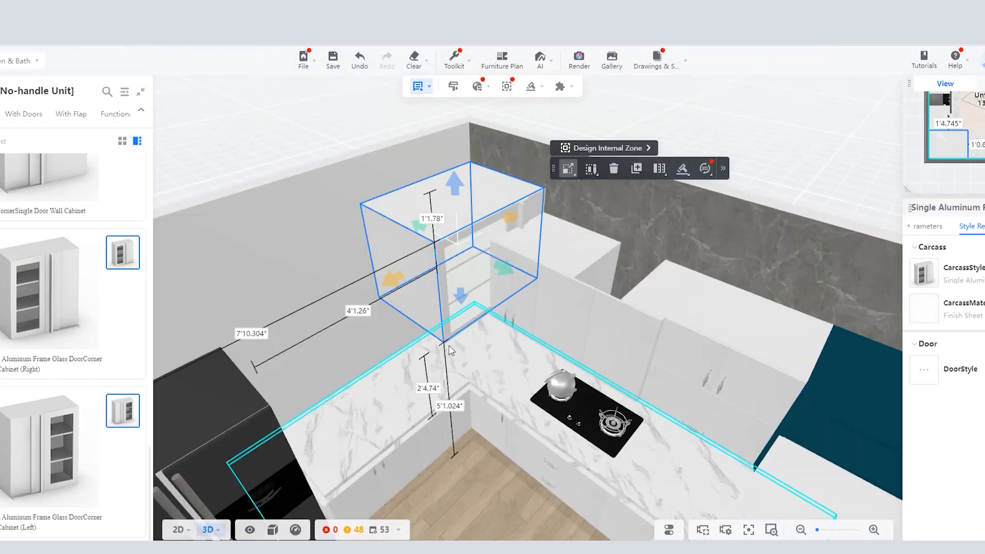
drag(493, 333, 425, 337)
drag(425, 337, 458, 314)
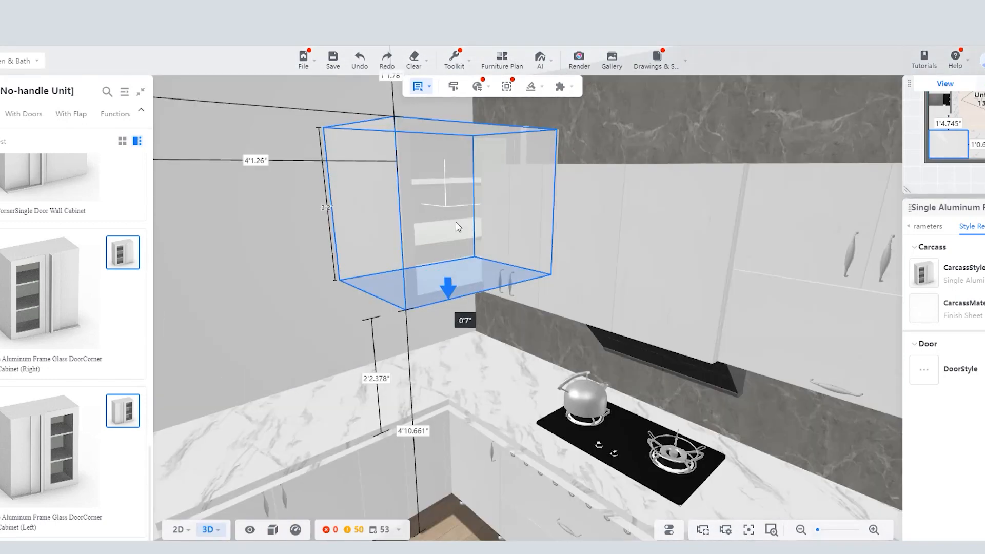
drag(456, 222, 456, 220)
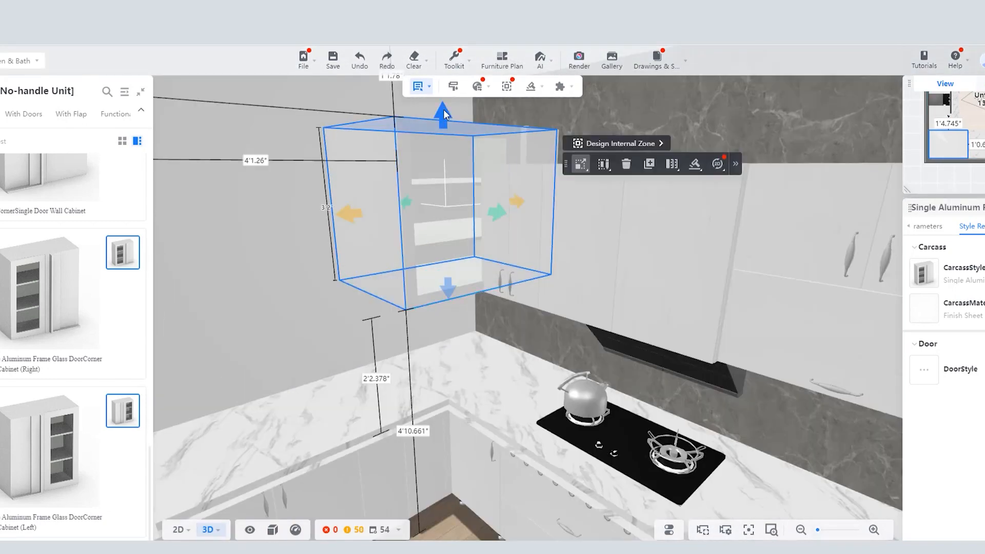
drag(444, 110, 444, 134)
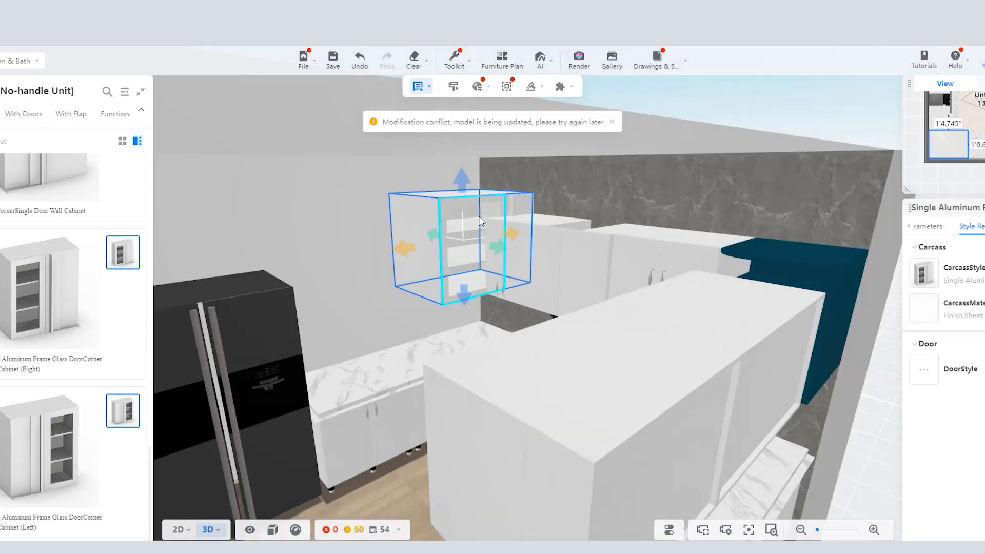
drag(462, 194, 462, 205)
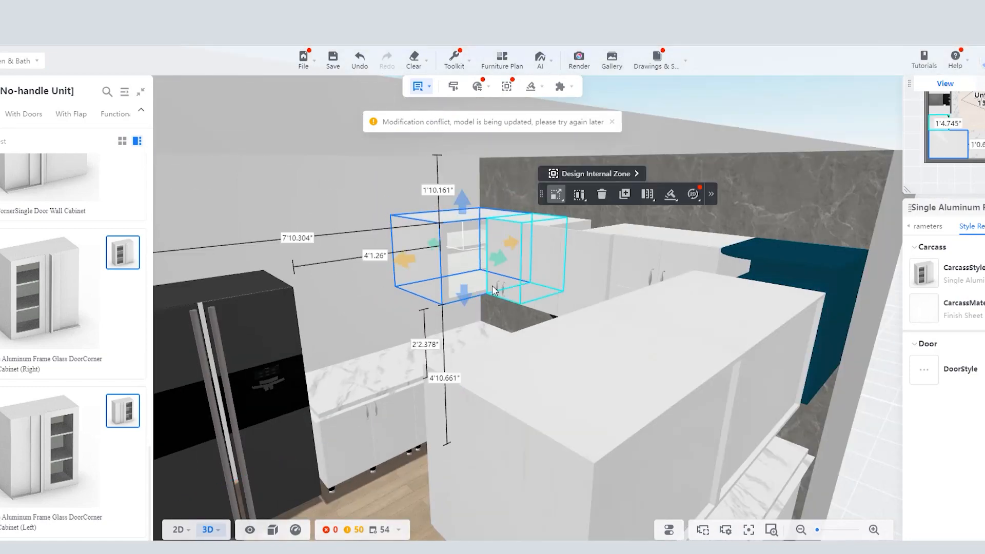
scroll(477, 287, up, 9)
scroll(467, 329, down, 10)
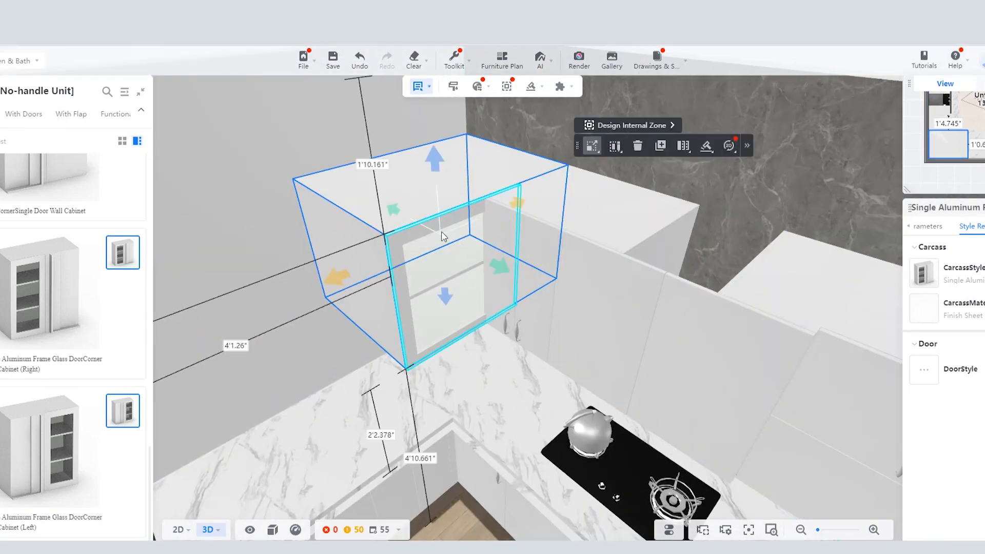
Step: Measure from the front top corner of the adjoining double-door cabinet across its junction with the corner cabinet, and inspect the corner cabinet's fit
click(929, 226)
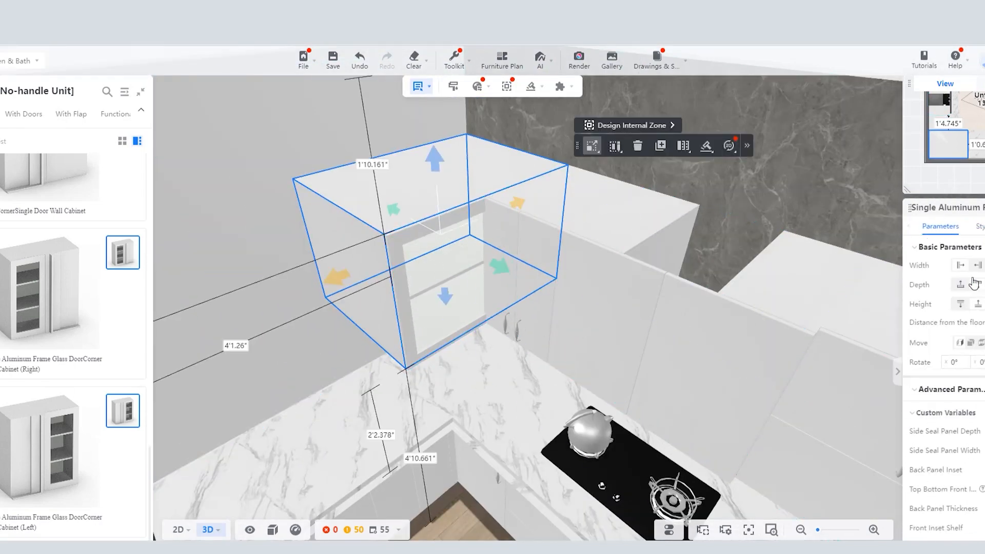
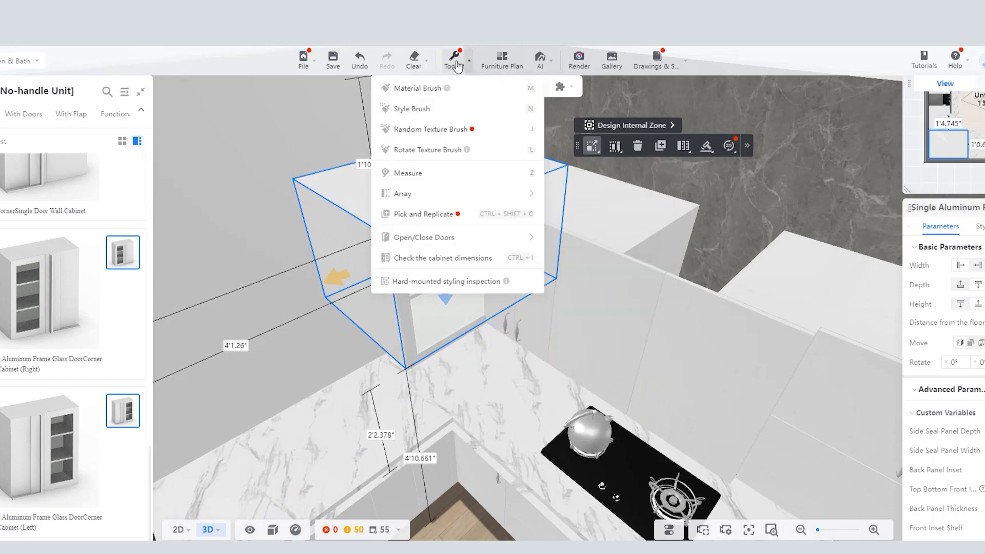
mouse_move(538, 63)
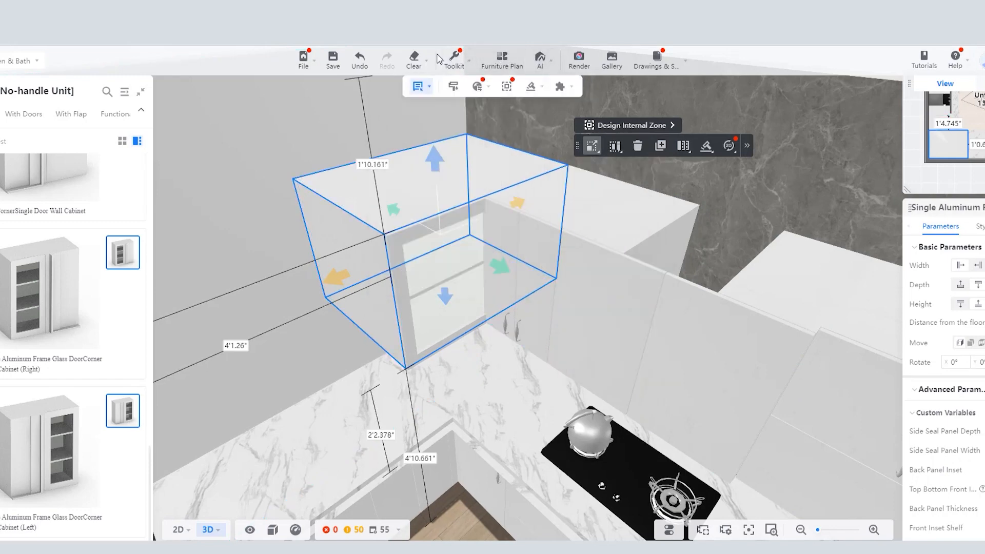
mouse_move(454, 61)
mouse_move(413, 200)
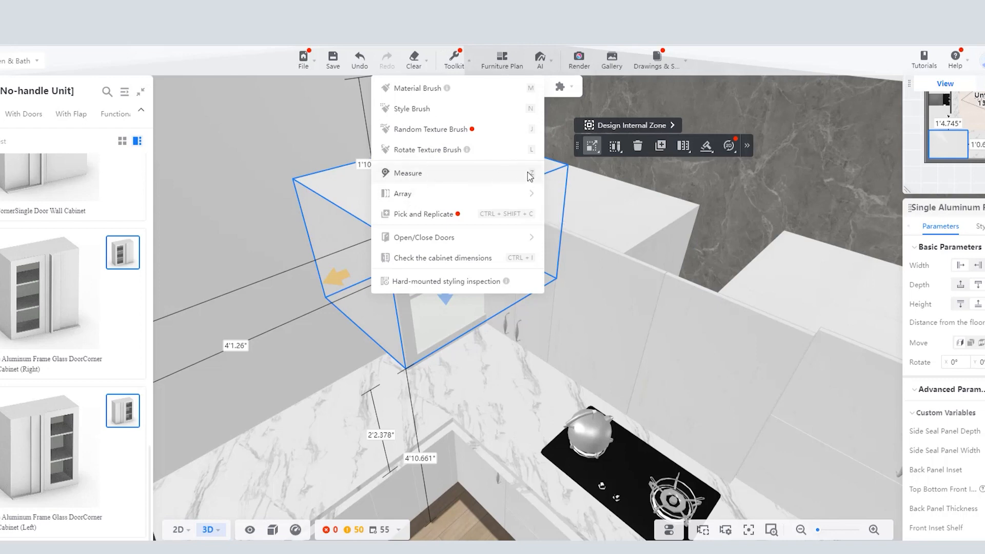
click(529, 174)
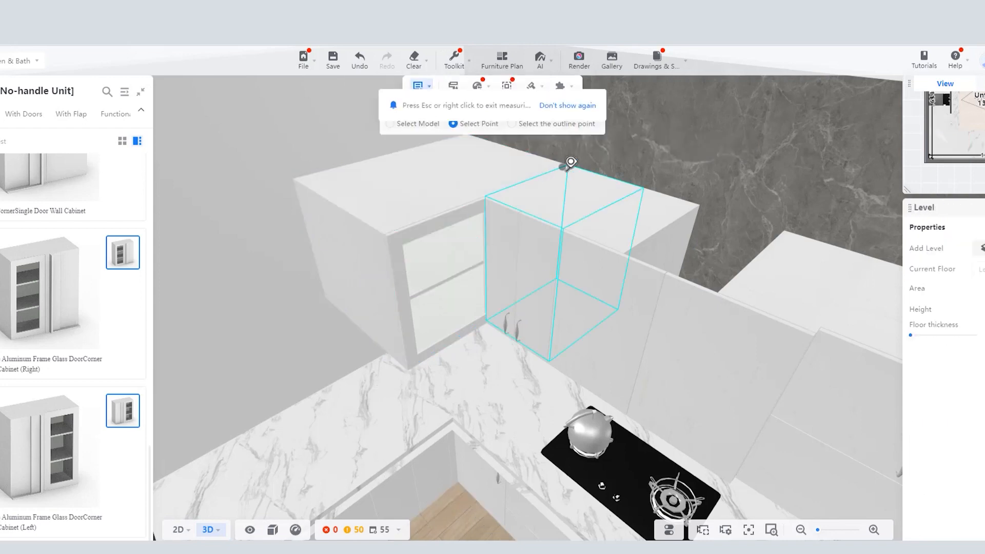
click(487, 196)
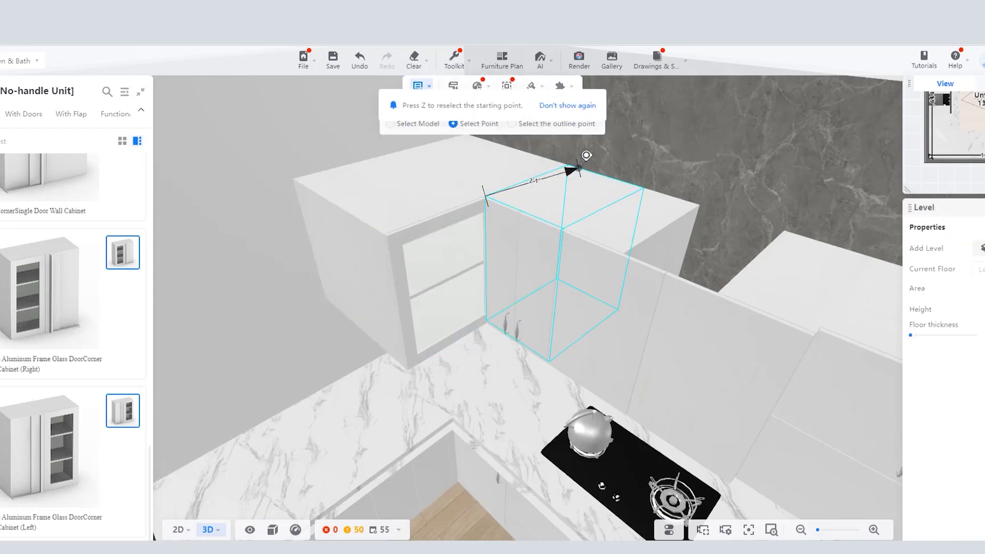
key(Escape)
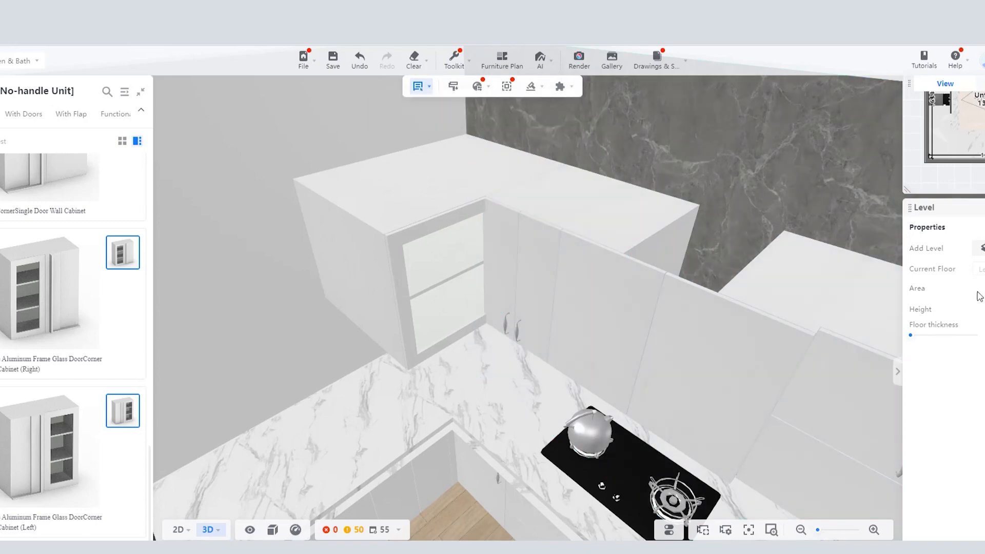
click(456, 195)
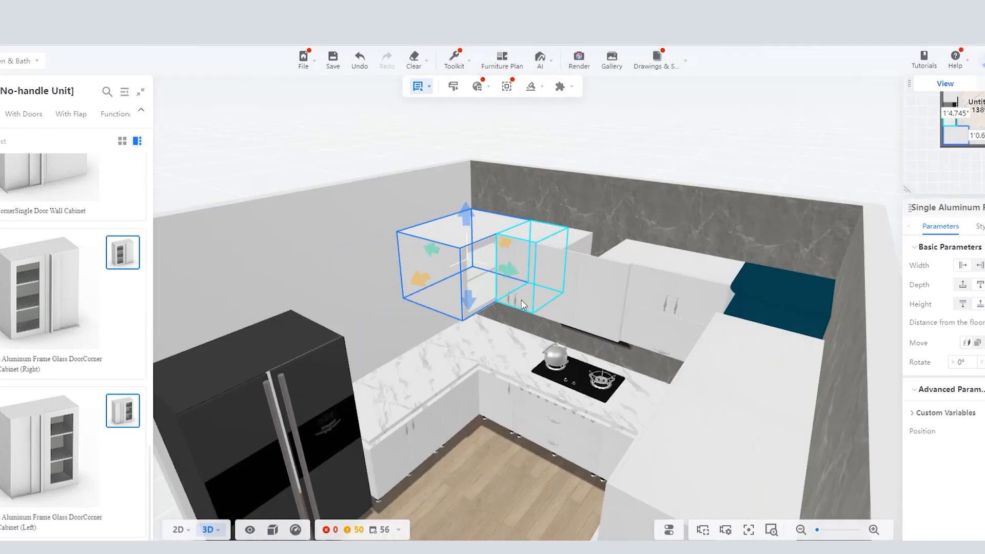
scroll(520, 297, up, 3)
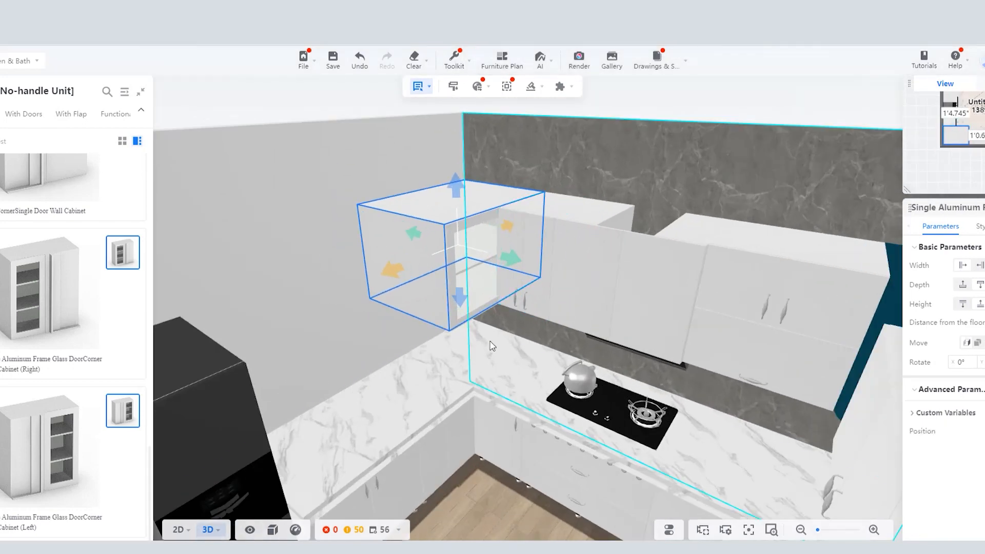
Step: In the 2D plan, place a Double Doors Above-fridge Wall Cabinet from the common door units between the corner cabinet and the refrigerator
click(491, 353)
mouse_move(172, 534)
click(167, 464)
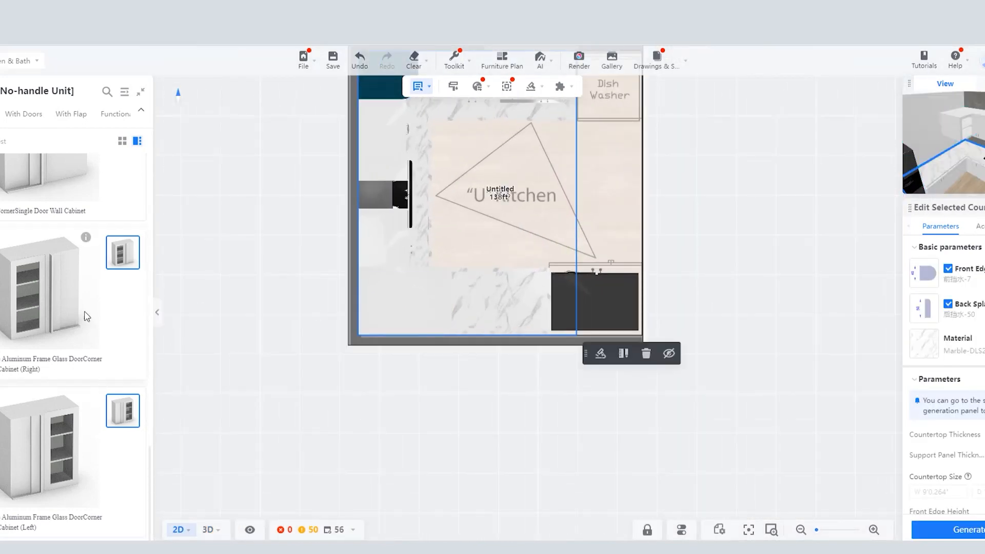
scroll(50, 252, up, 5)
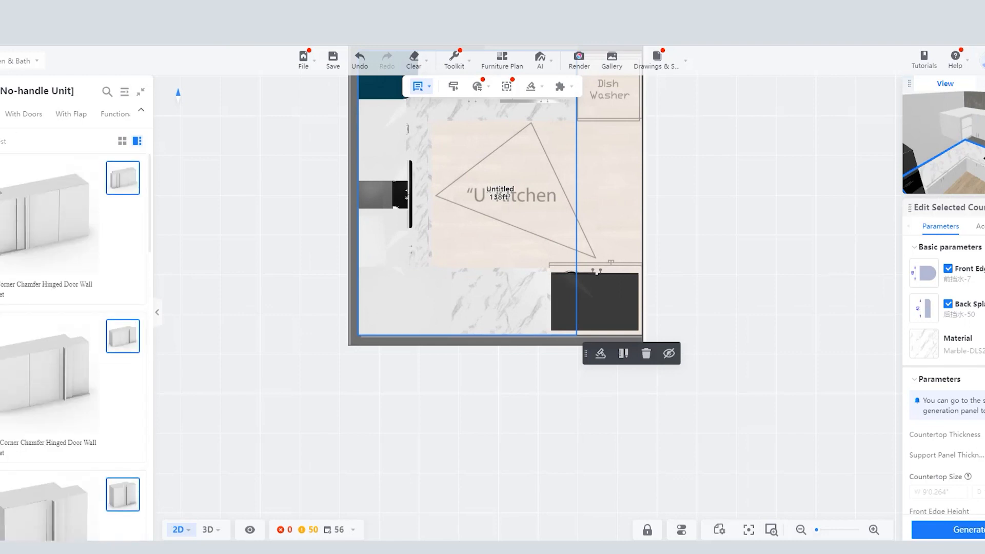
scroll(67, 257, up, 5)
click(69, 174)
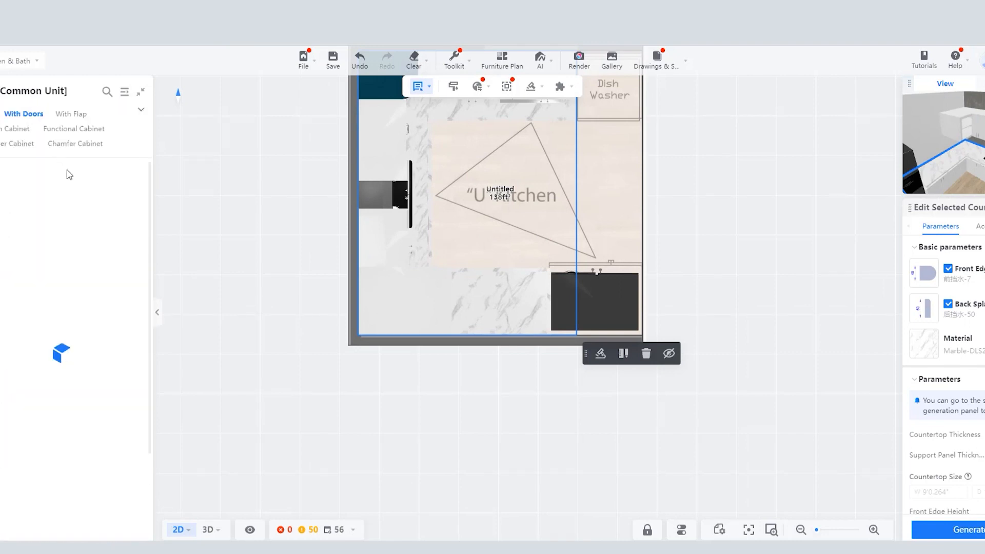
scroll(70, 268, down, 8)
scroll(65, 272, up, 2)
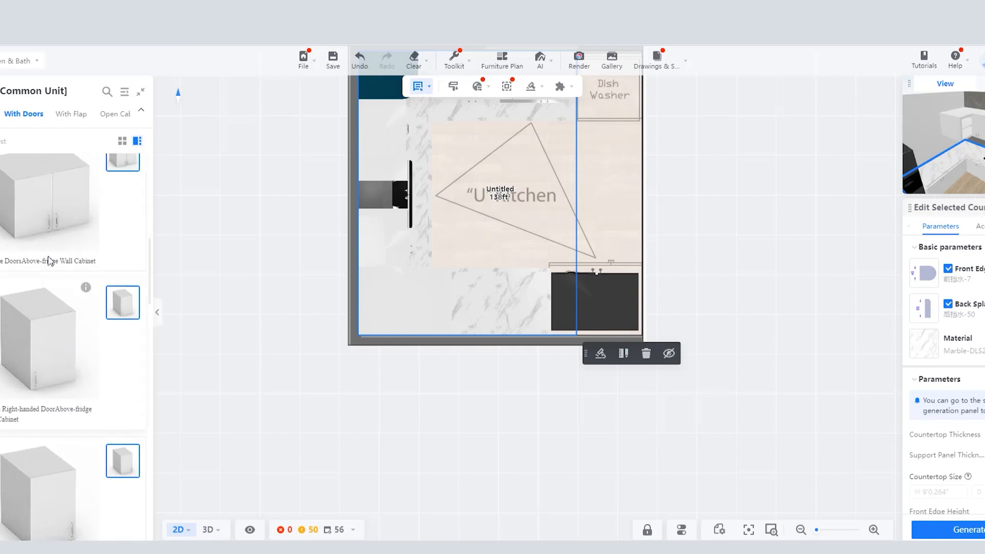
click(97, 220)
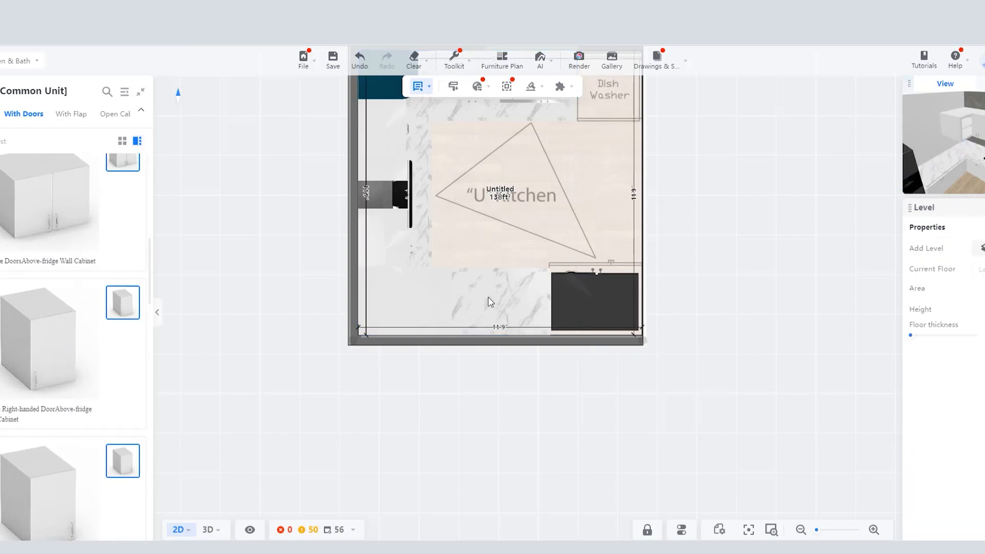
click(518, 311)
Step: Try to stretch the above-fridge wall cabinet toward the corner cabinet in the plan
scroll(516, 308, up, 5)
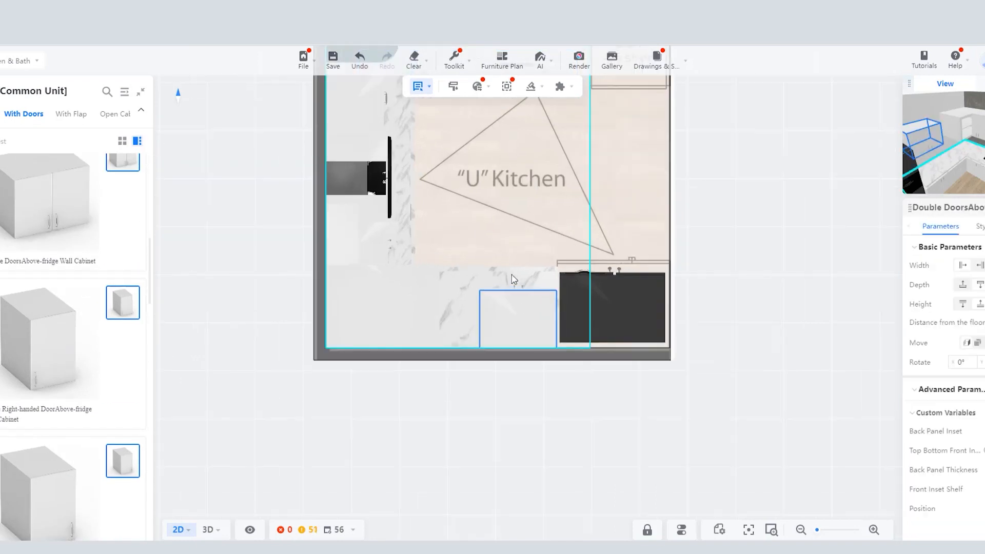
click(455, 358)
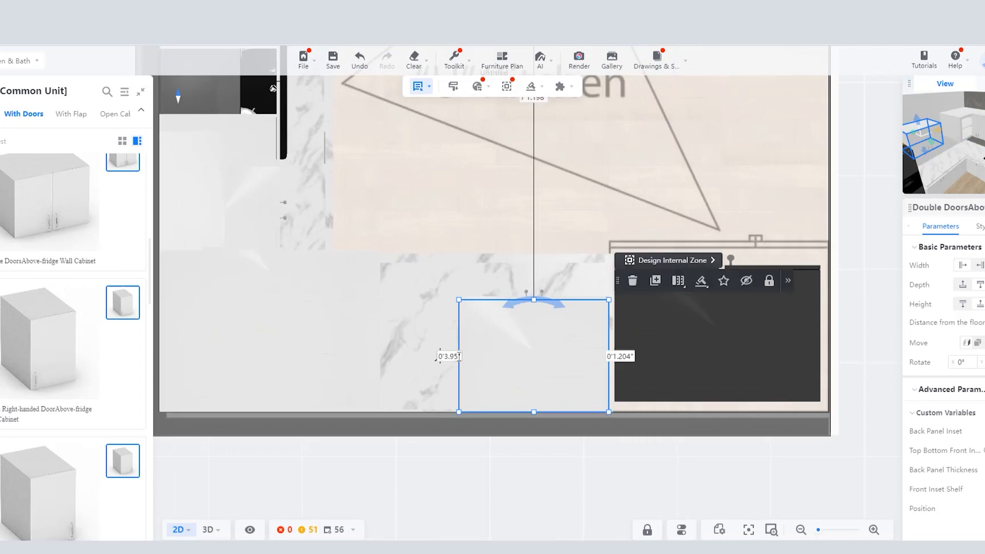
click(532, 306)
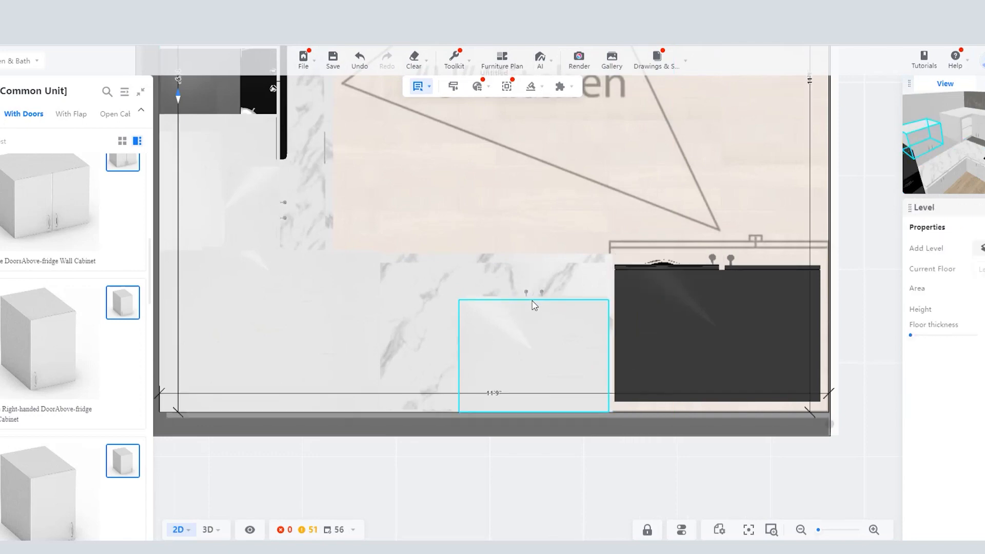
click(462, 361)
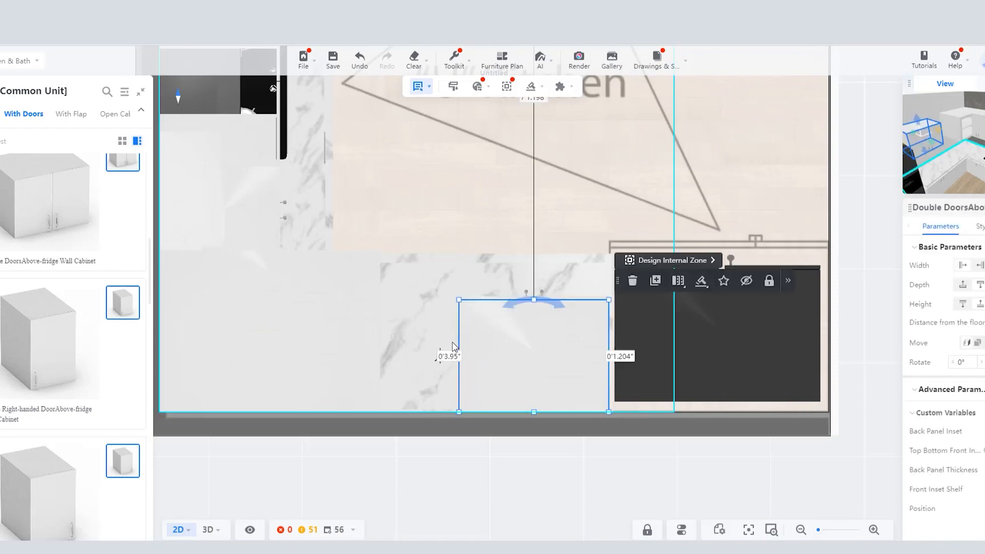
scroll(462, 361, up, 2)
click(463, 329)
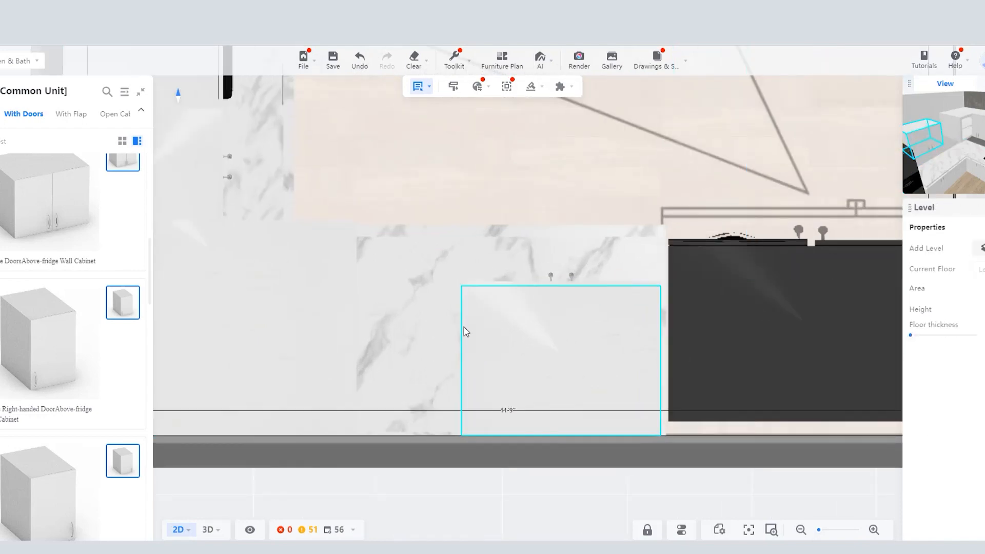
click(462, 315)
scroll(461, 312, down, 2)
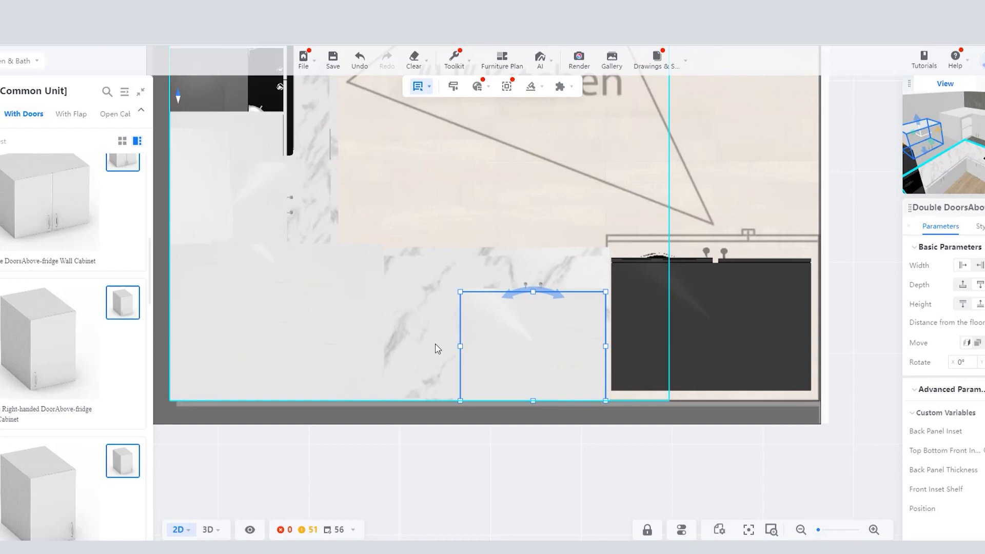
click(438, 349)
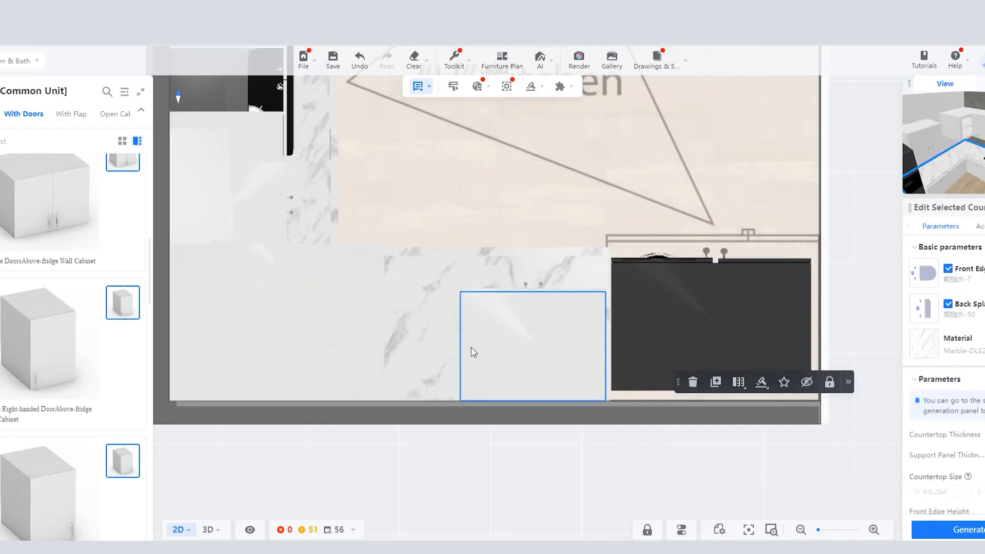
click(504, 340)
scroll(476, 314, up, 2)
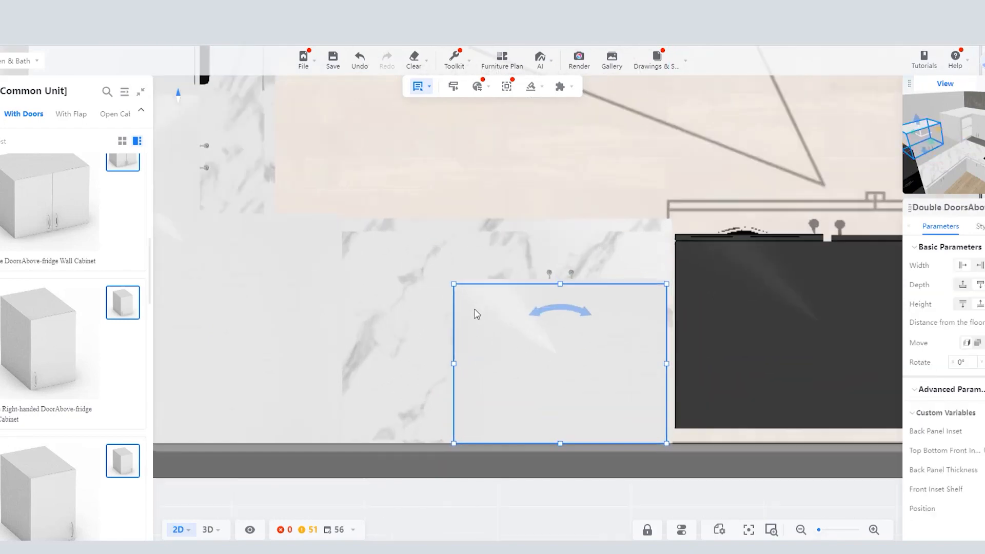
scroll(480, 315, down, 2)
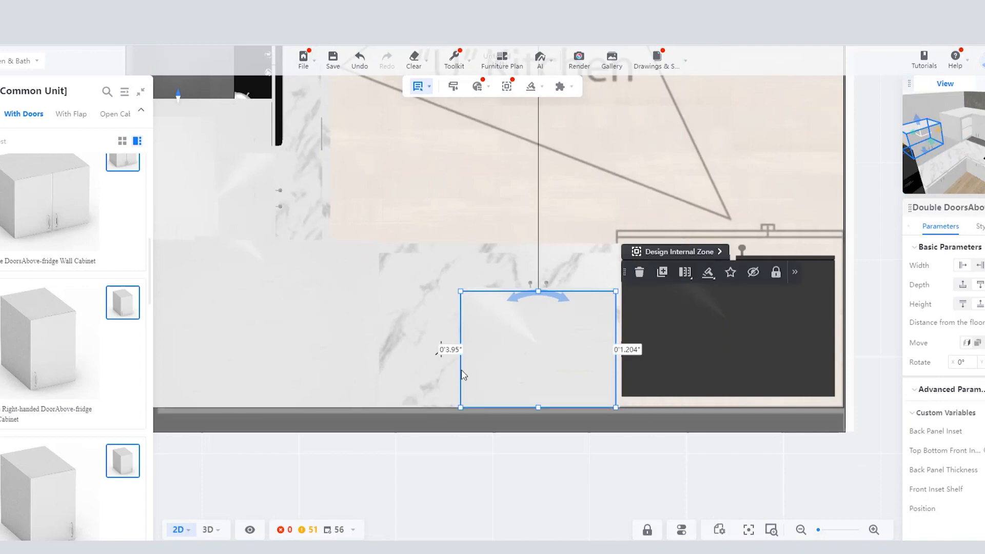
Step: Delete the double-door above-fridge cabinet between the corner cabinet and the refrigerator
click(524, 474)
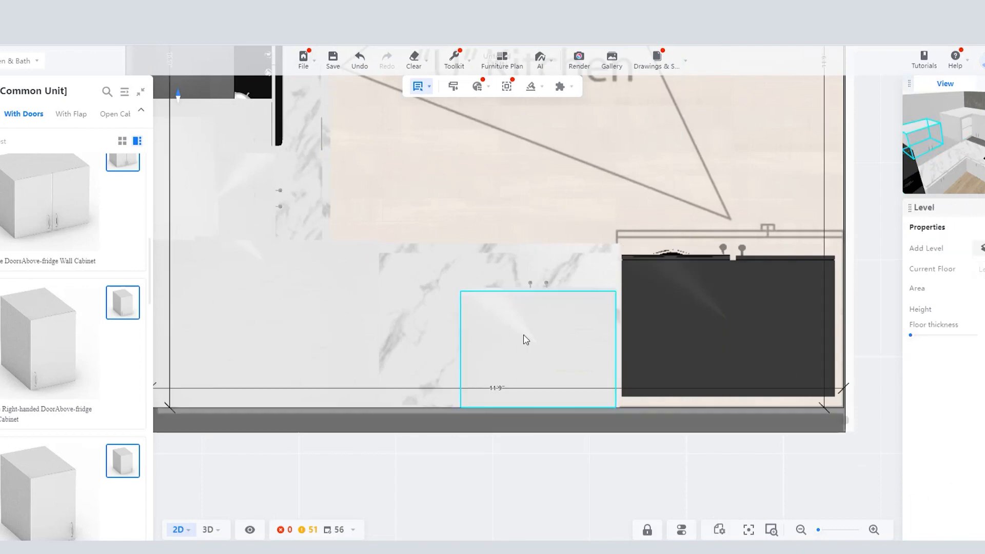
click(524, 336)
key(Delete)
Step: Try a Hinged Door Wall Cabinet from the common door units for the gap beside the refrigerator
scroll(34, 270, down, 5)
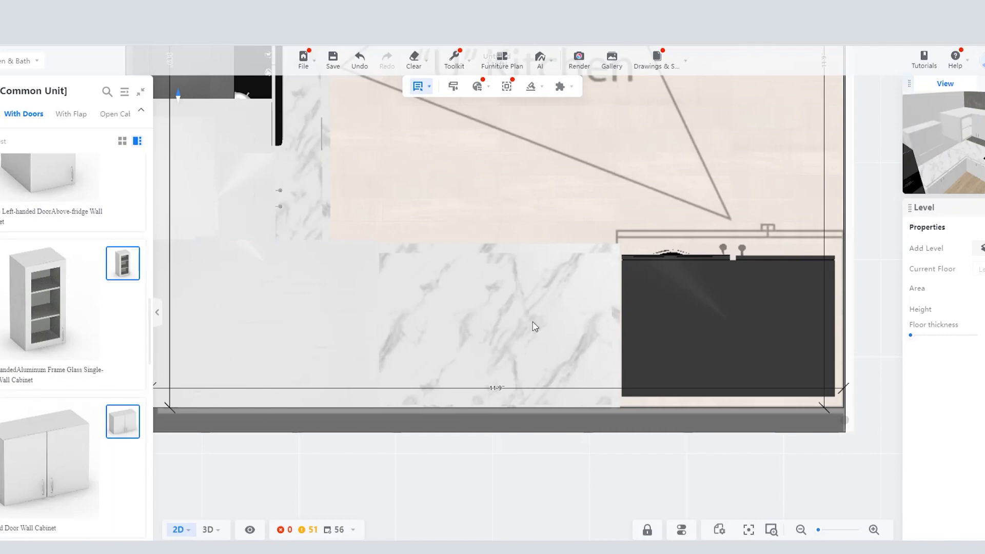
click(521, 384)
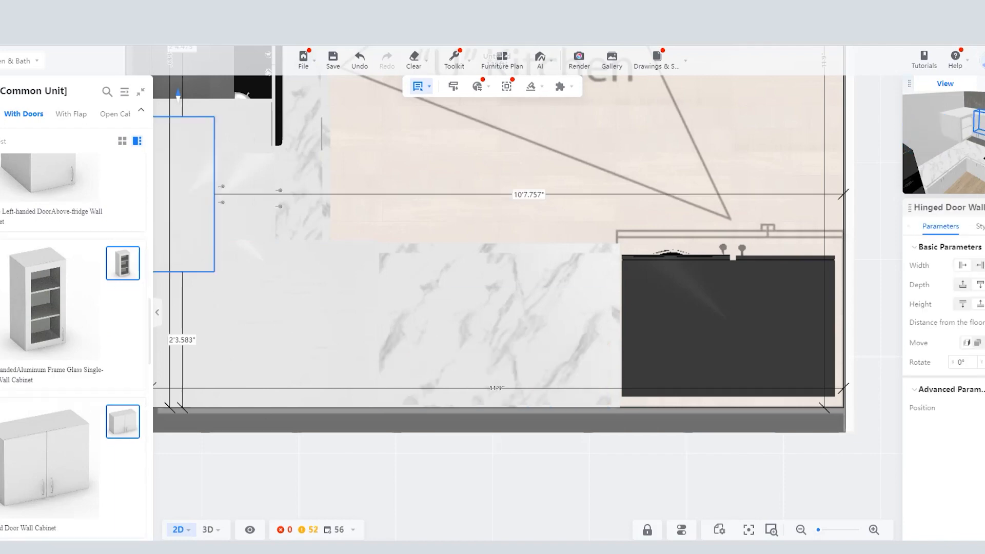
scroll(55, 257, down, 2)
scroll(54, 254, down, 12)
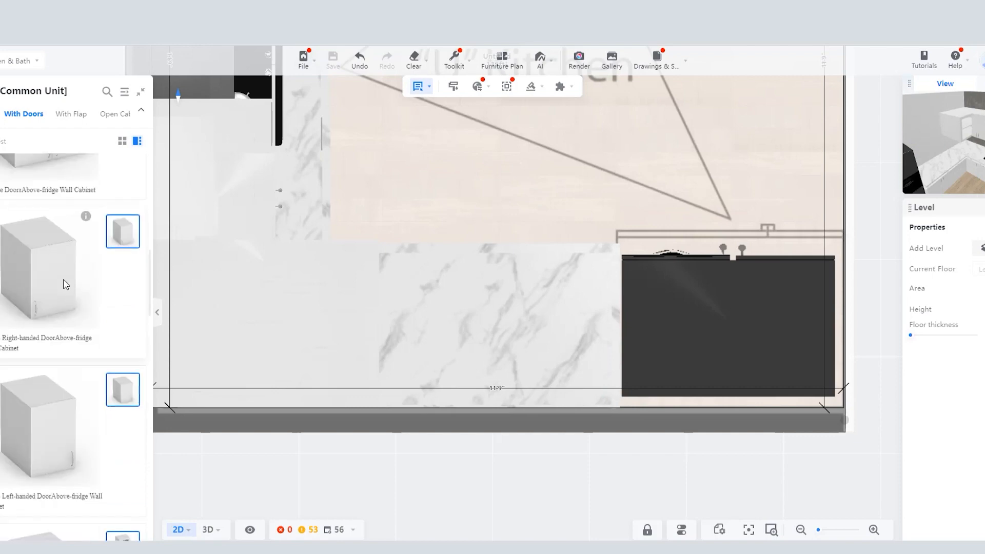
scroll(64, 287, up, 12)
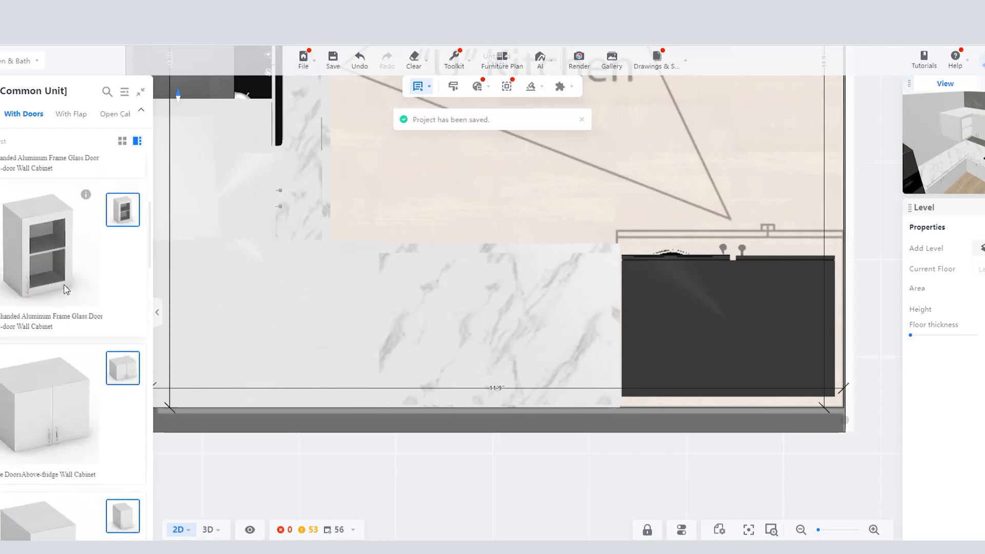
Step: Place a new Double Doors Above-fridge Wall Cabinet from the wall cabinet common door units between the corner and the refrigerator
click(0, 114)
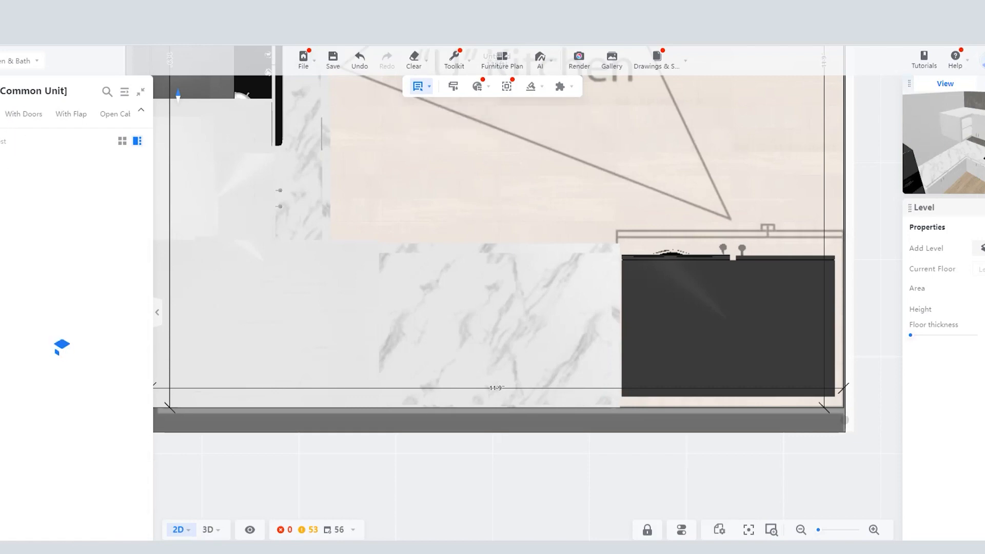
click(14, 113)
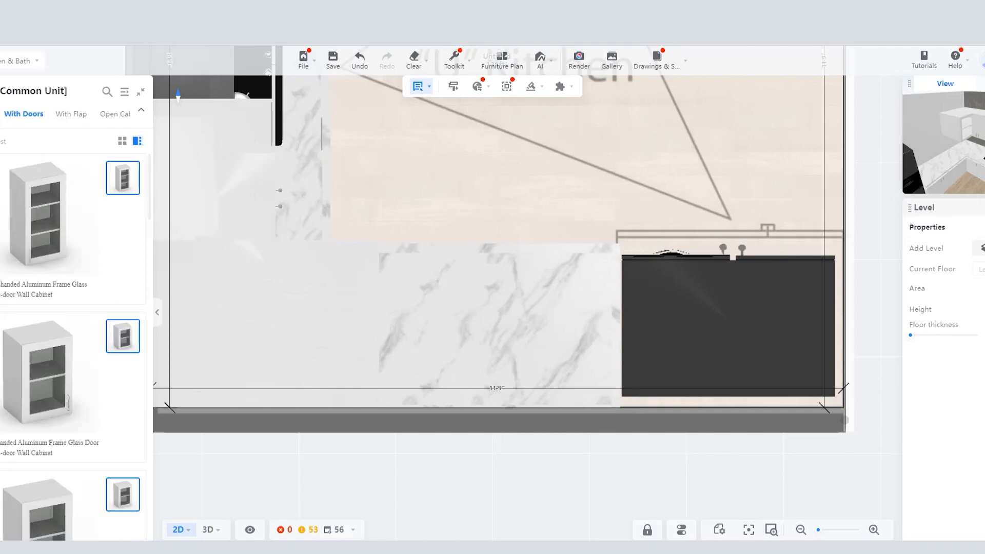
click(0, 92)
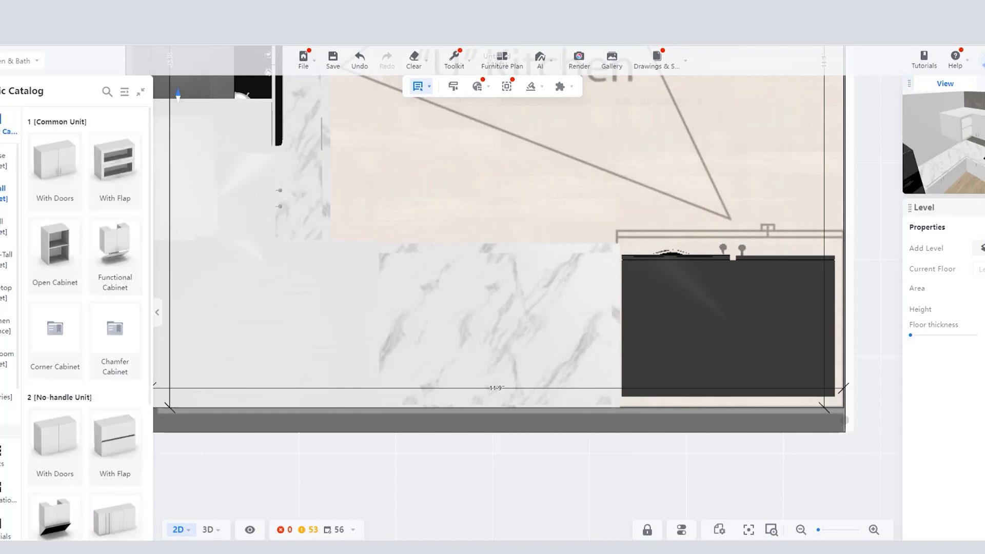
click(57, 157)
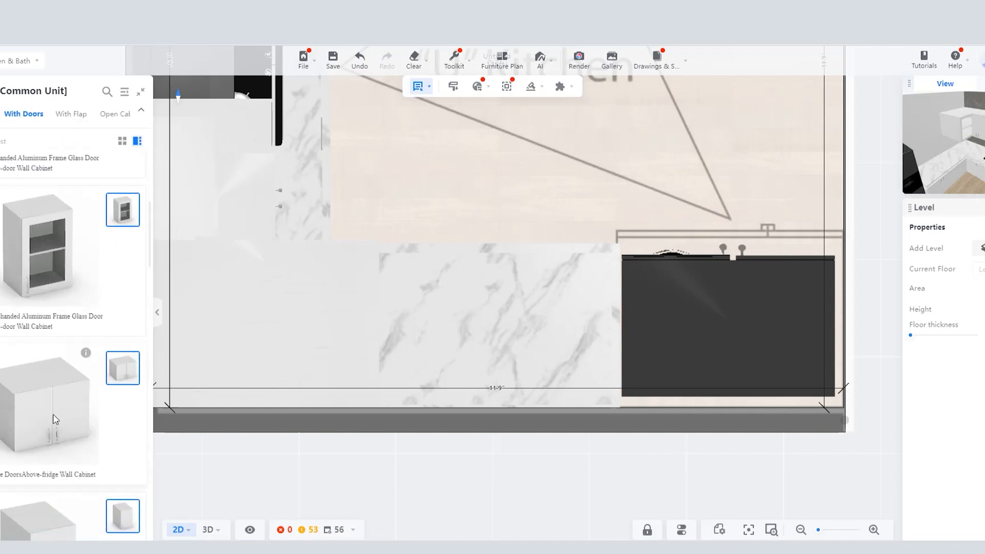
drag(53, 417, 543, 338)
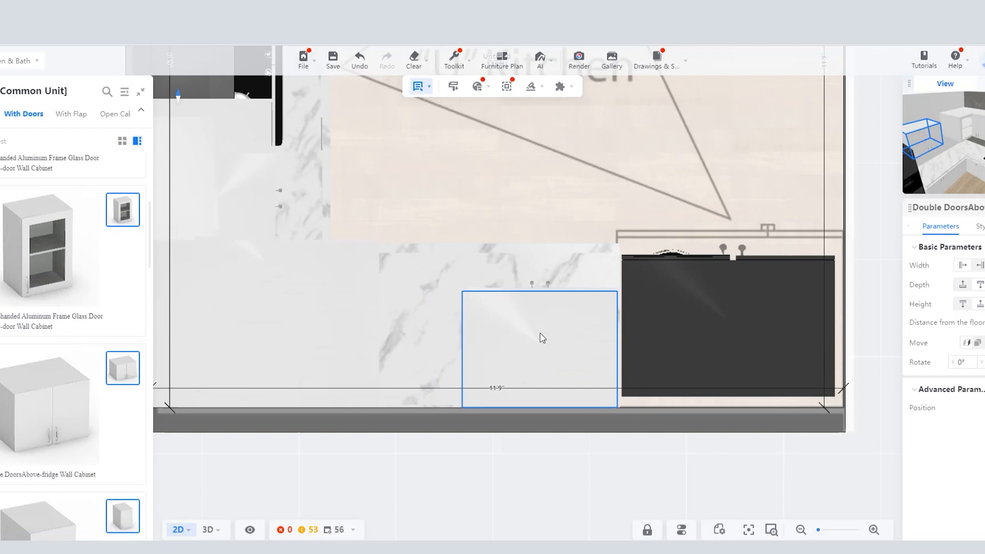
Step: Set the new cabinet's corner-side gap to 0 and stretch that side to meet the glass-door corner cabinet
click(494, 348)
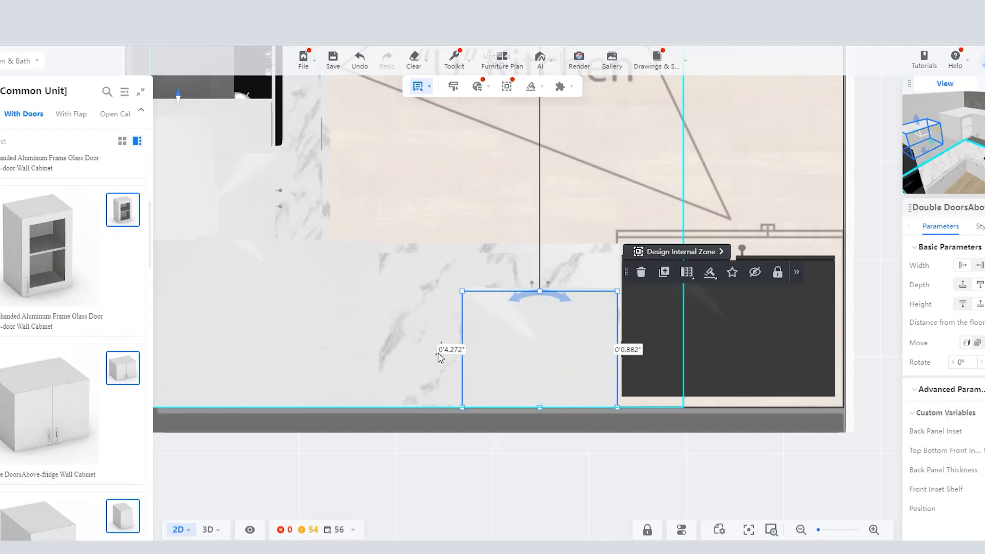
click(460, 350)
key(BackSpace)
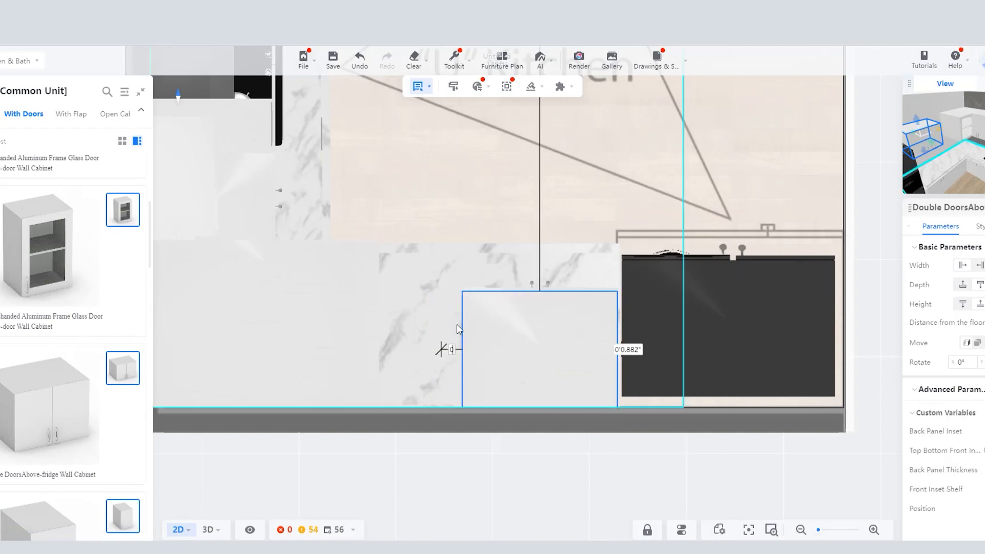
text(0)
key(Return)
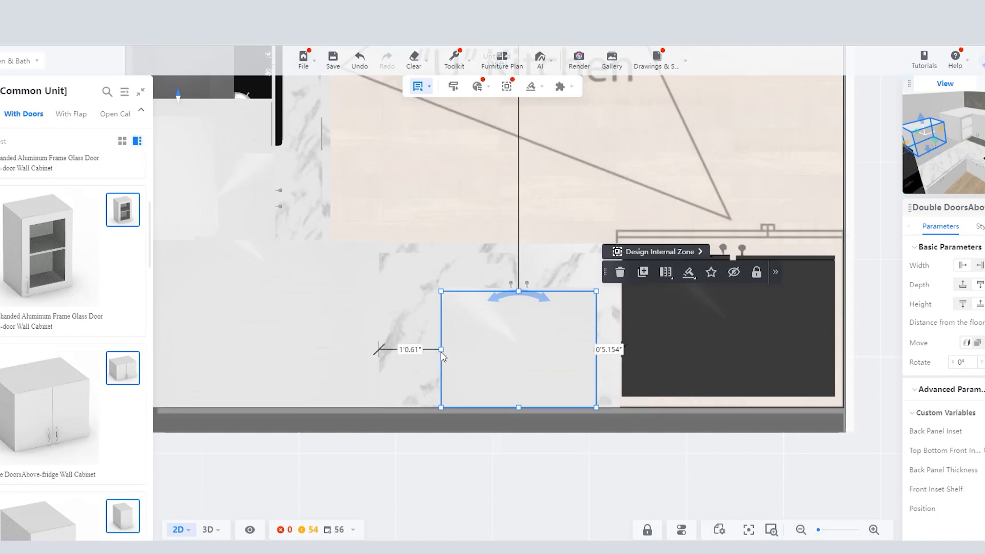
drag(441, 350, 378, 350)
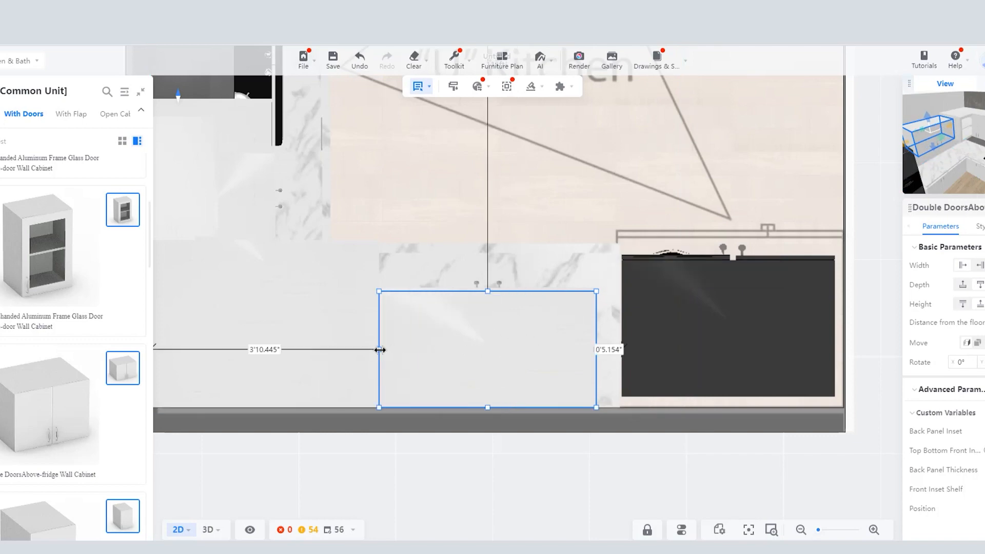
Step: Try to set the gap between the double-door cabinet and the refrigerator to 0
click(608, 350)
text(0)
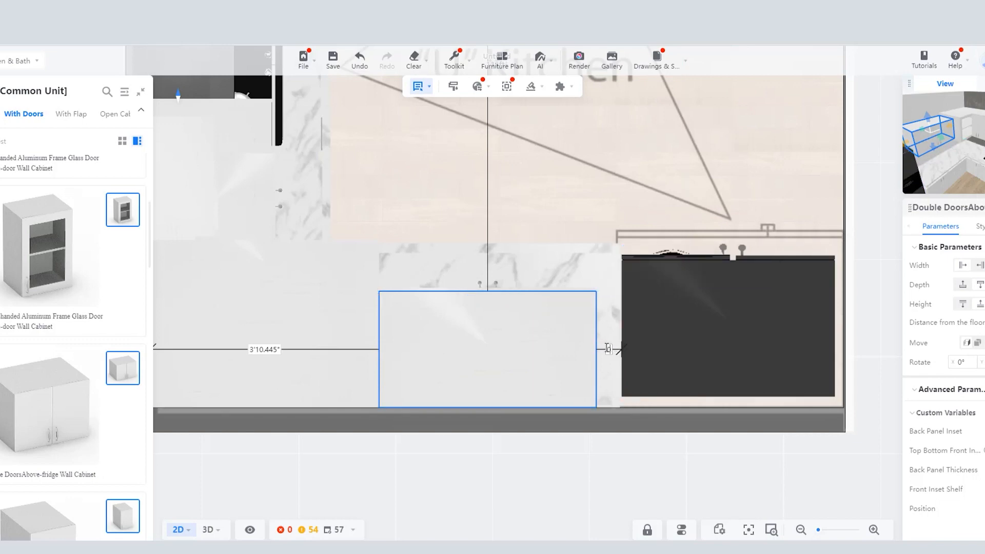
key(Return)
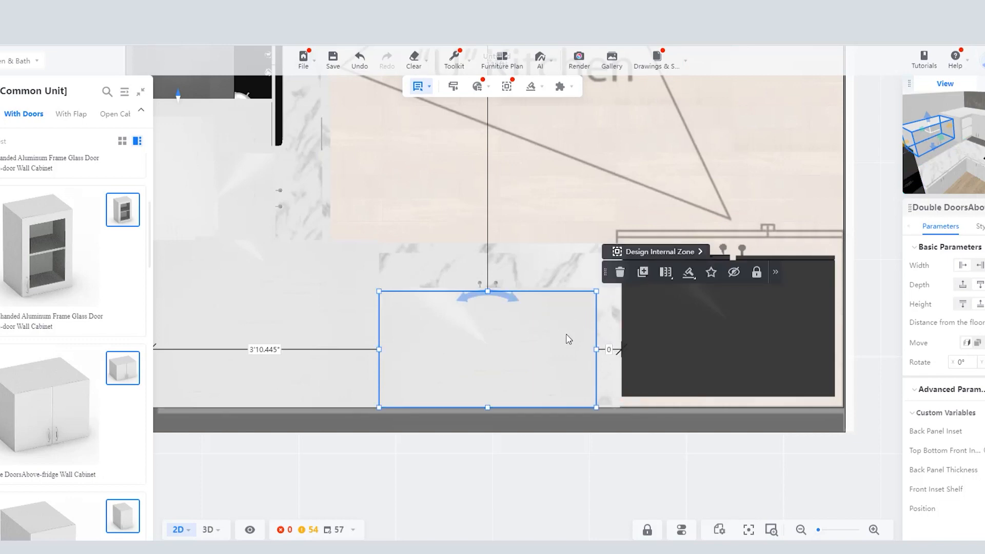
Step: Deepen the double-door cabinet to the countertop's front edge and widen it to about 0.6 inch from the refrigerator
scroll(367, 282, up, 3)
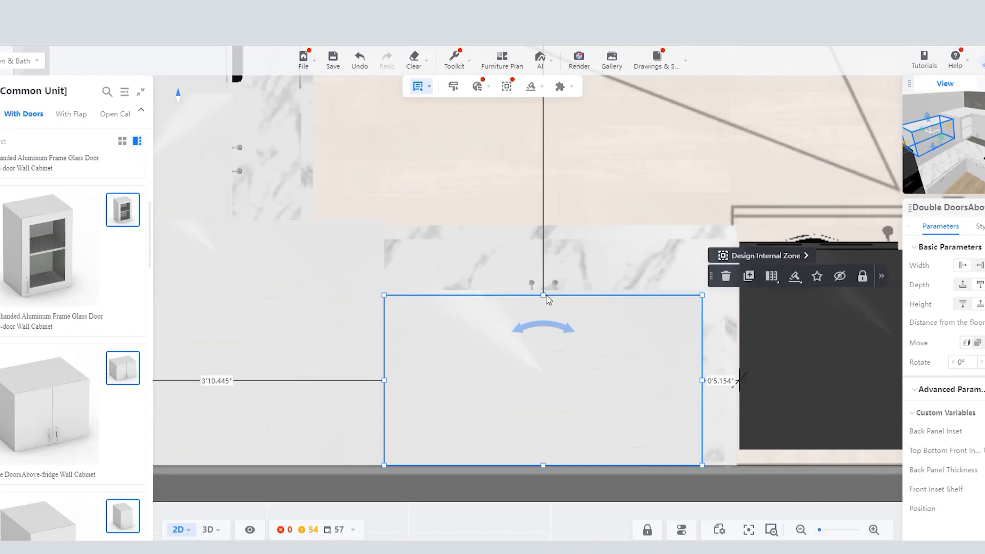
drag(541, 288, 519, 225)
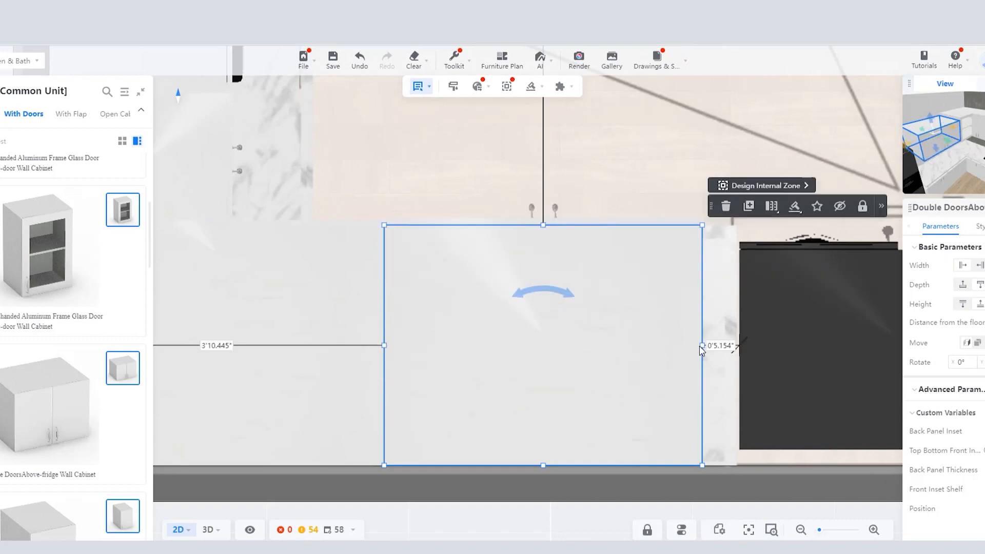
drag(703, 345, 736, 345)
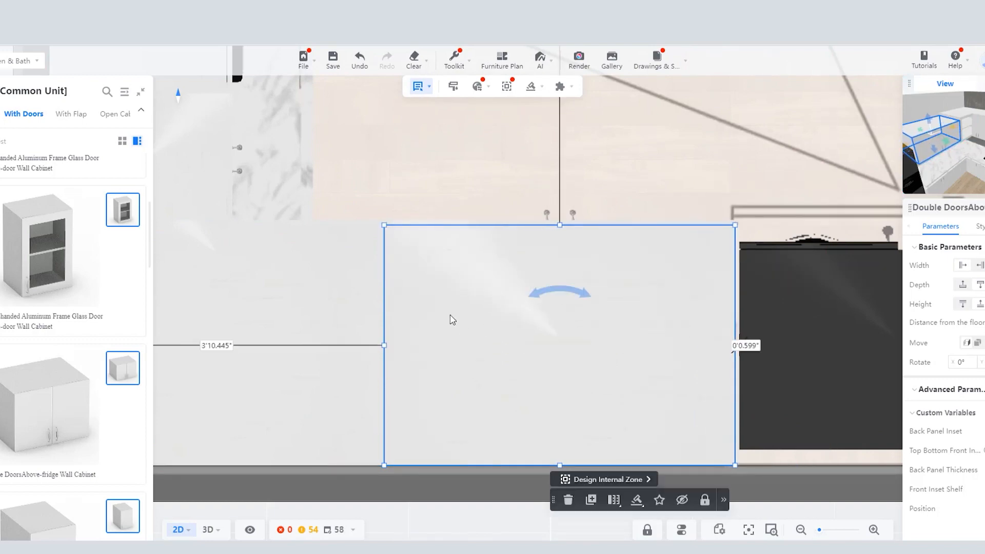
scroll(442, 307, down, 3)
Step: In the 3D view, undo the double-door cabinet's last height change and raise its top to line up with the corner cabinet
mouse_move(205, 534)
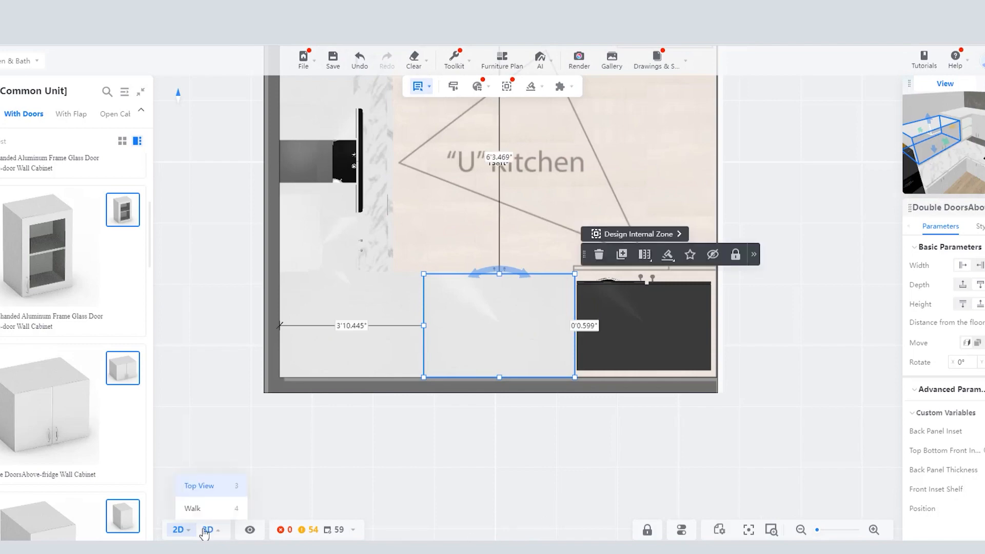
click(200, 485)
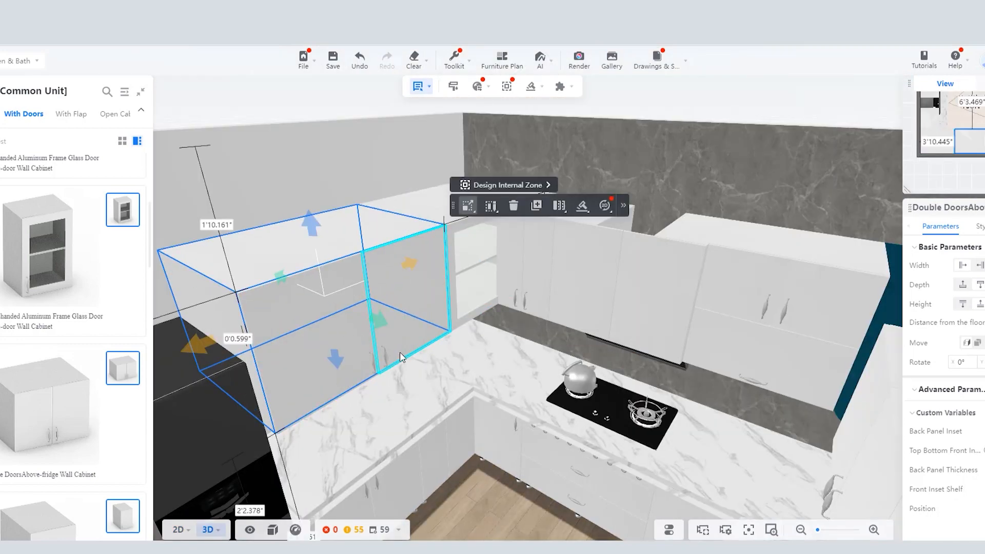
key(ctrl+z)
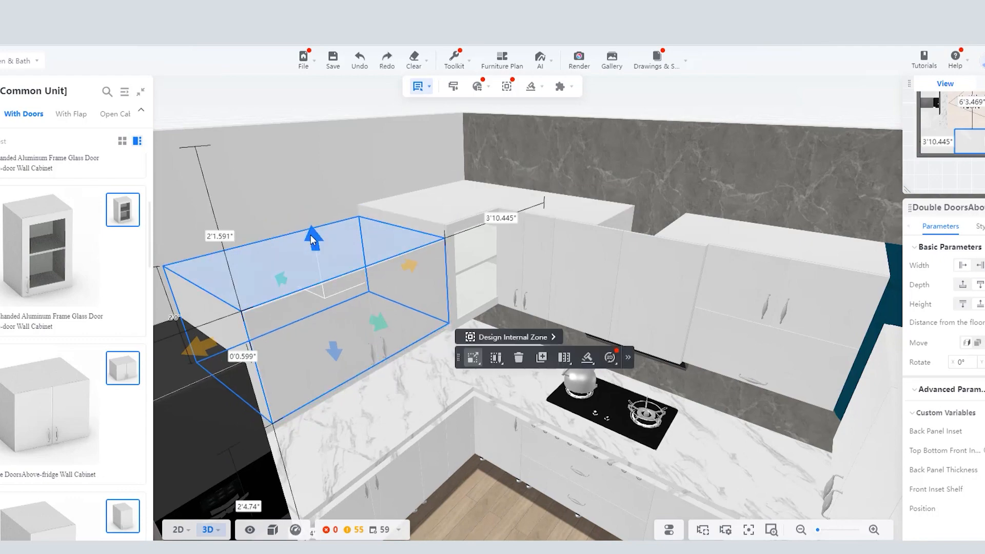
drag(313, 236, 312, 217)
drag(396, 378, 482, 284)
scroll(518, 310, down, 5)
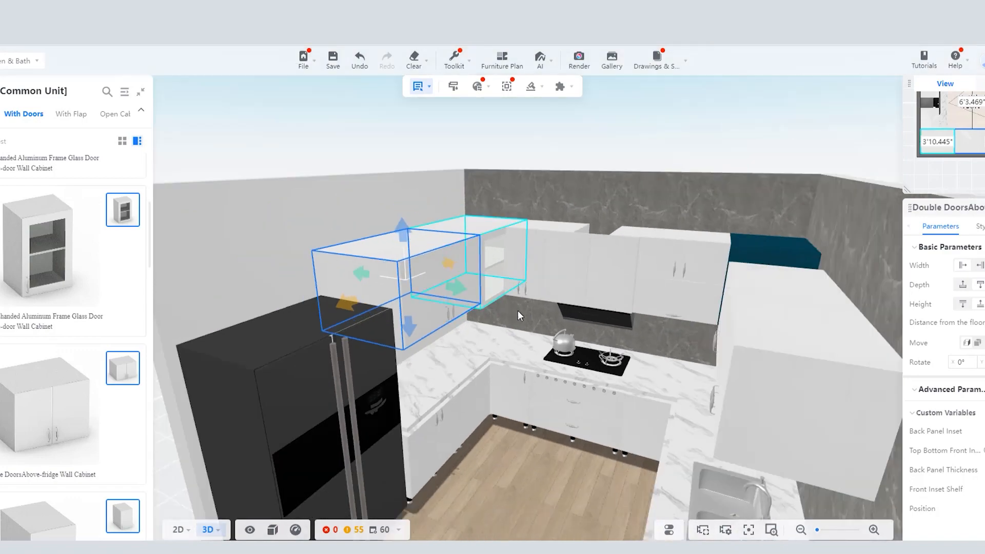
scroll(568, 416, up, 2)
drag(568, 416, 568, 461)
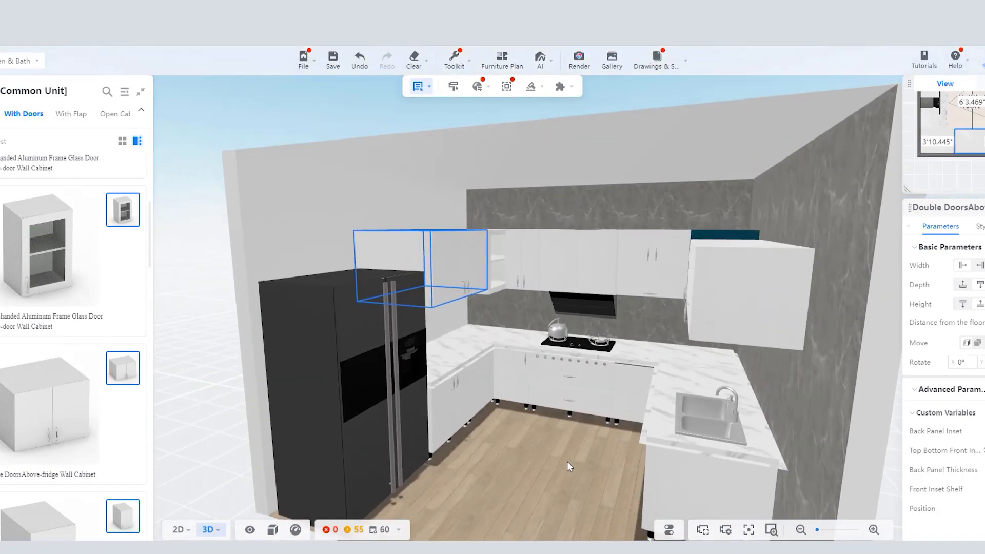
Step: Raise the bottom of the glass-door corner cabinet by 2 inches to line up with the adjacent double-door cabinet's underside
scroll(528, 304, up, 5)
scroll(467, 272, up, 4)
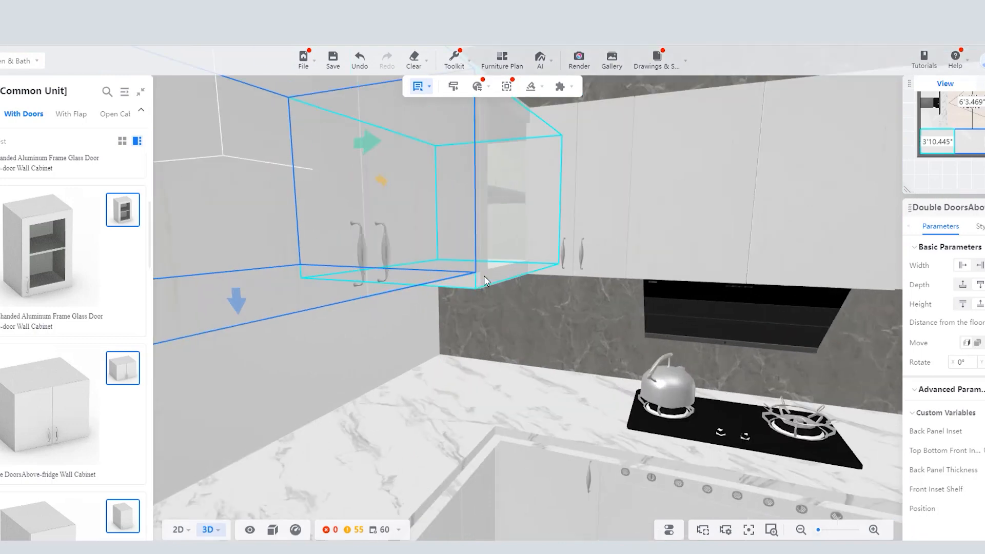
click(482, 228)
scroll(466, 286, down, 4)
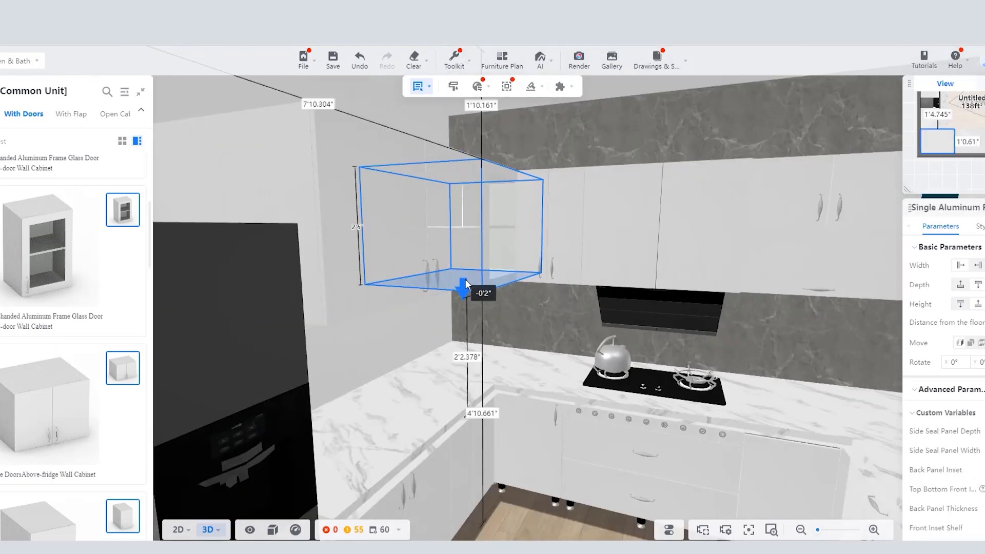
scroll(442, 272, up, 2)
click(356, 261)
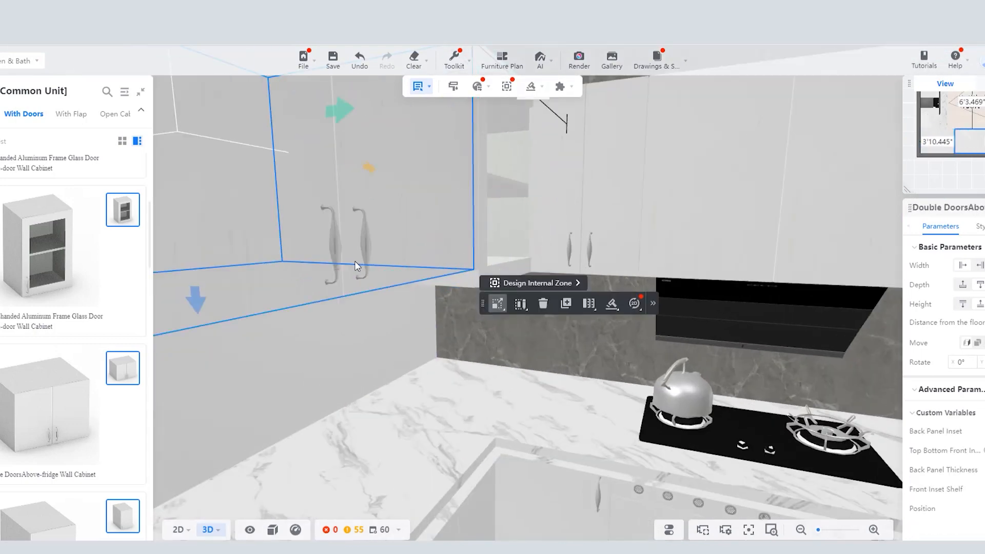
scroll(324, 302, up, 3)
scroll(505, 295, down, 2)
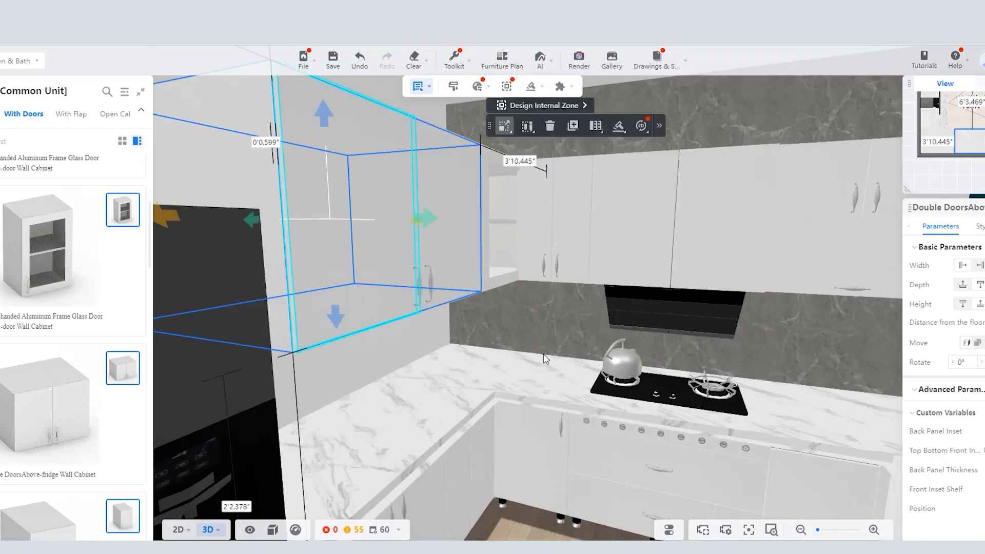
Step: Examine the whole kitchen from above and from the open side in the 3D view
scroll(505, 295, down, 3)
click(519, 328)
drag(520, 330, 598, 370)
scroll(615, 333, down, 5)
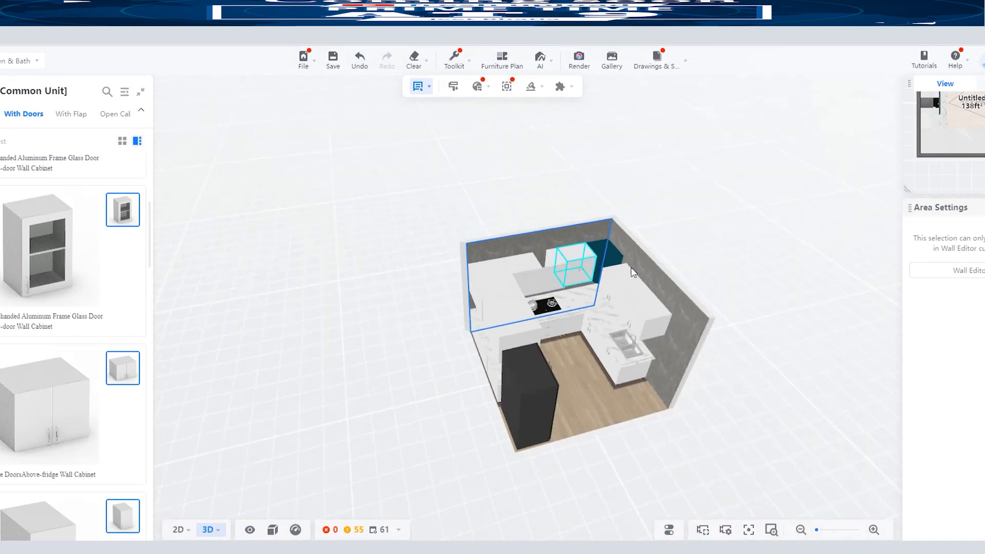
scroll(708, 310, up, 8)
scroll(708, 310, down, 5)
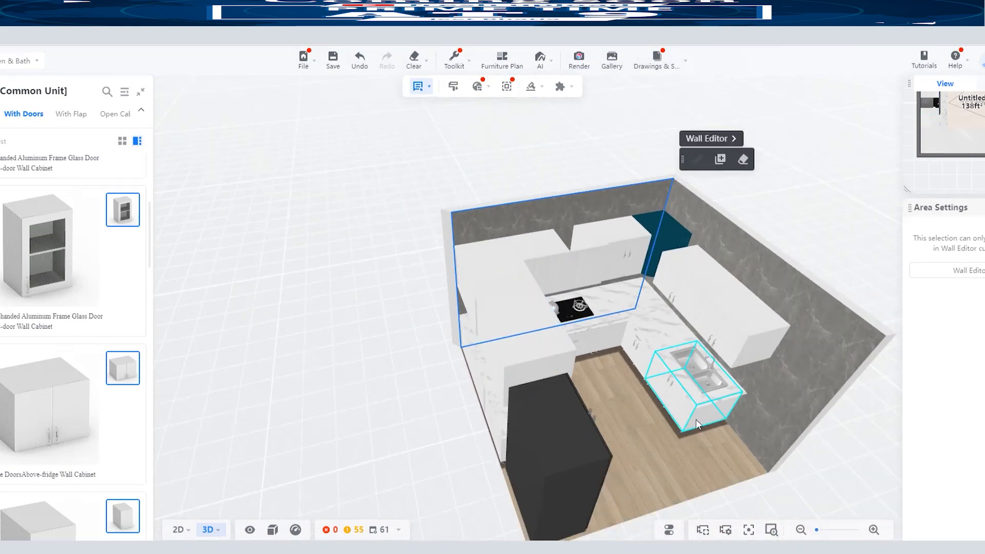
drag(618, 426, 773, 429)
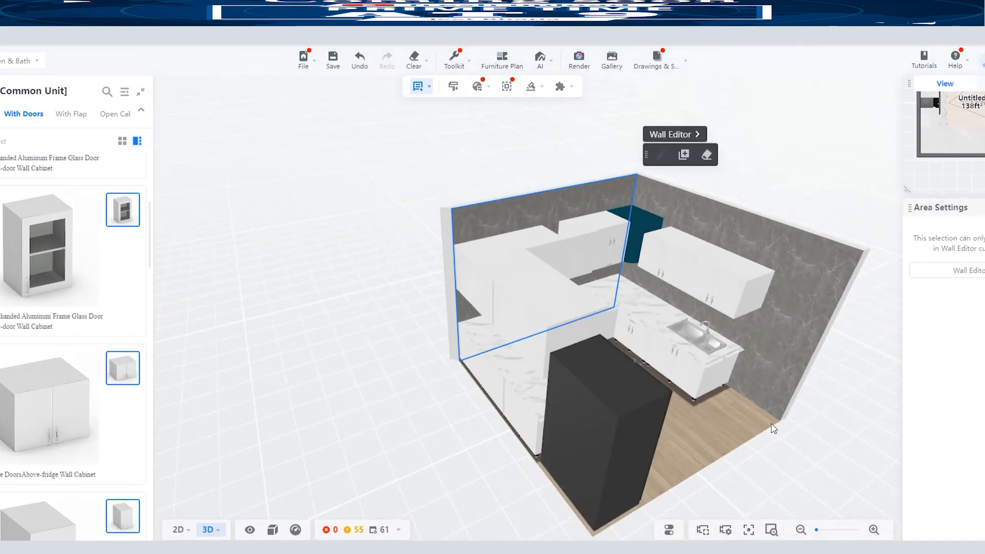
Step: Switch to the 2D floor plan and search the public library for "dishwasher"
mouse_move(176, 525)
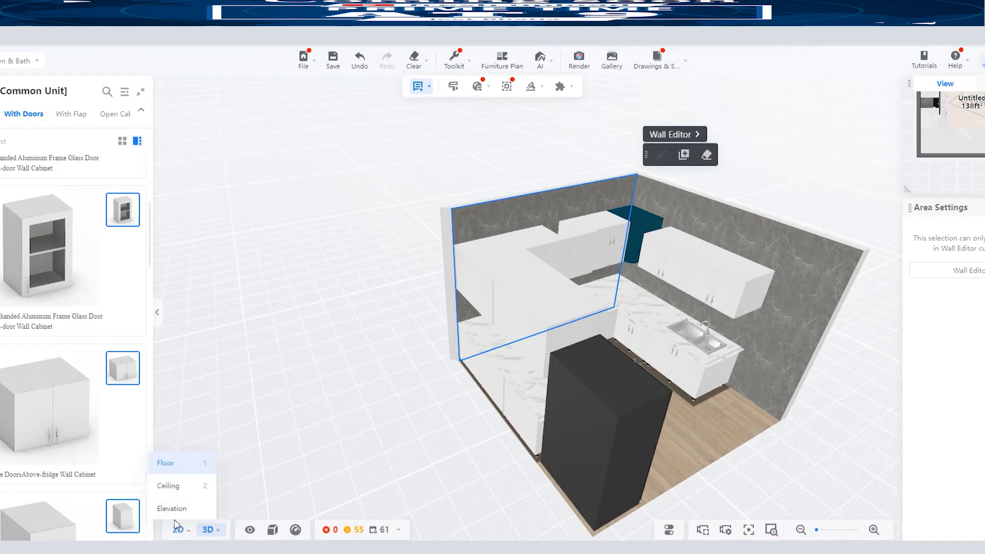
click(169, 470)
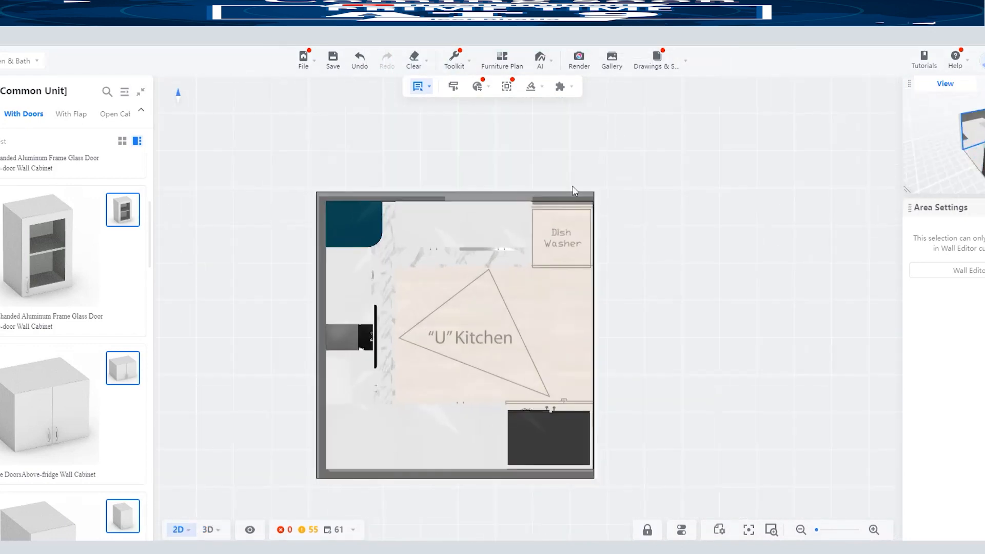
scroll(574, 191, up, 5)
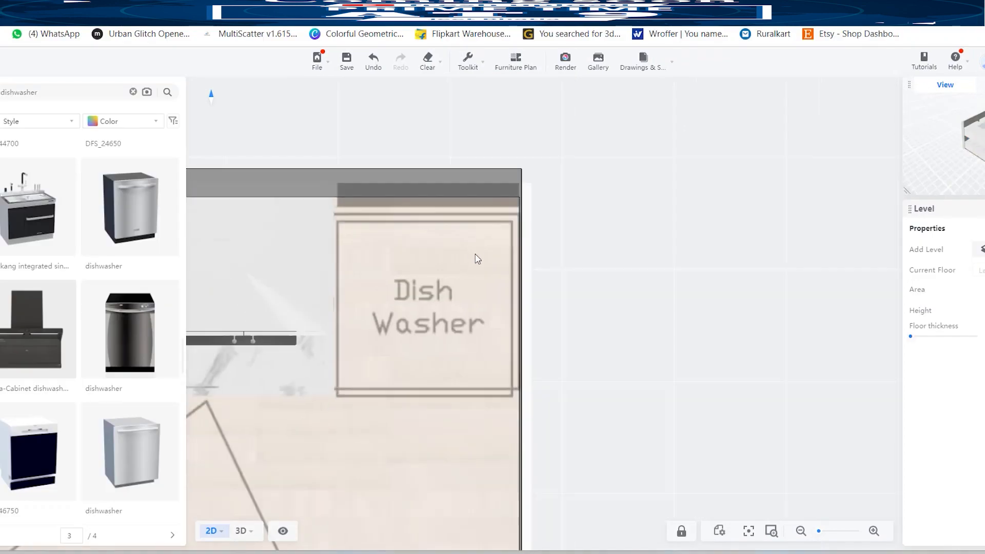
scroll(478, 258, down, 3)
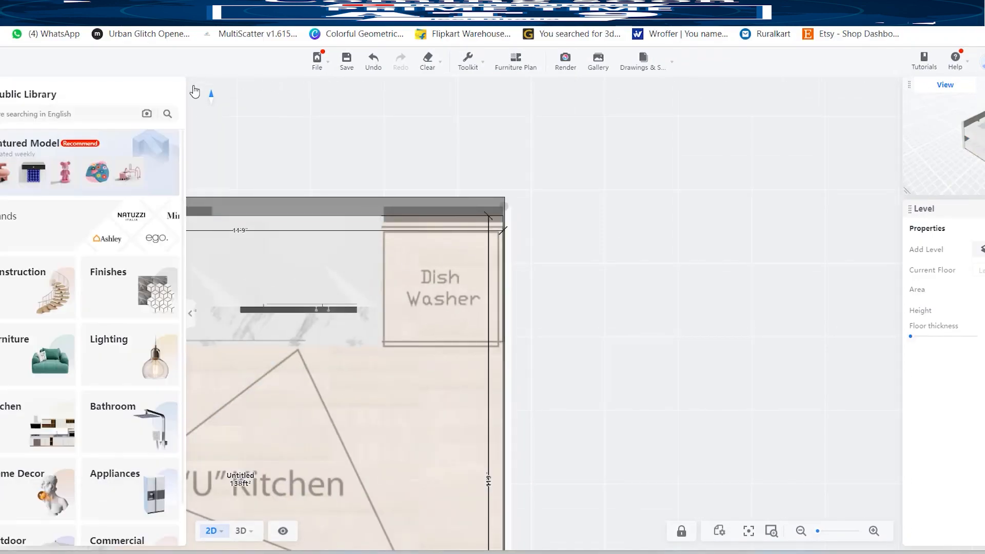
click(81, 112)
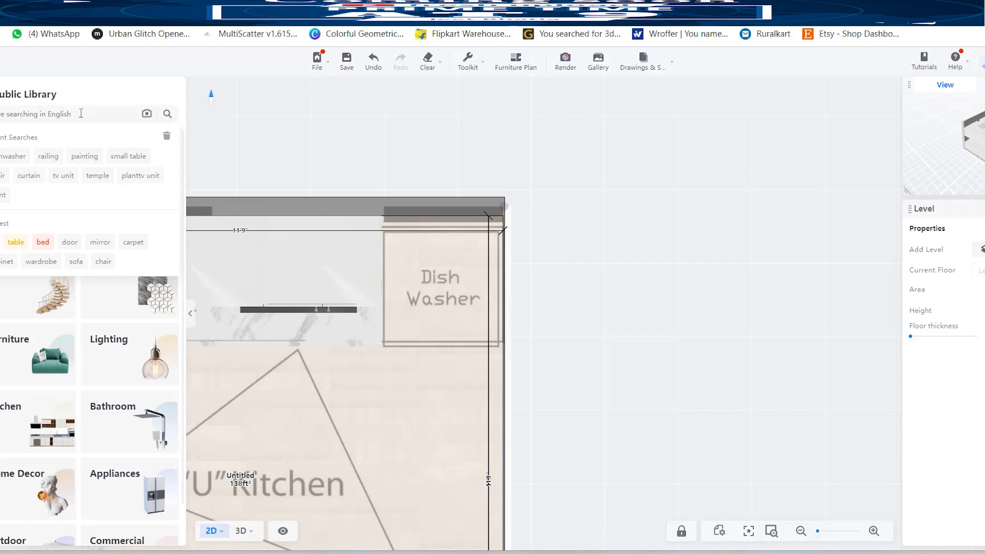
text(d)
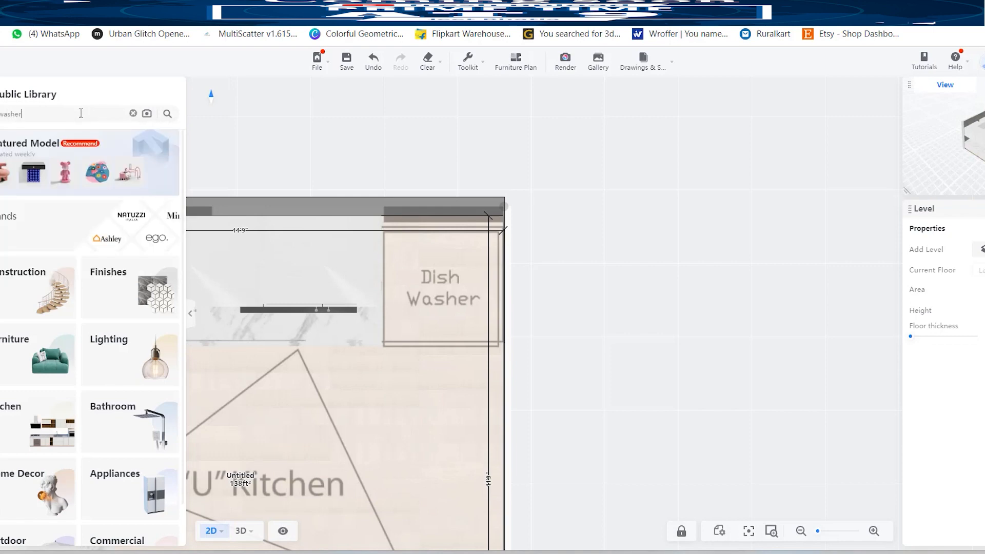
text(ishwasher)
key(Return)
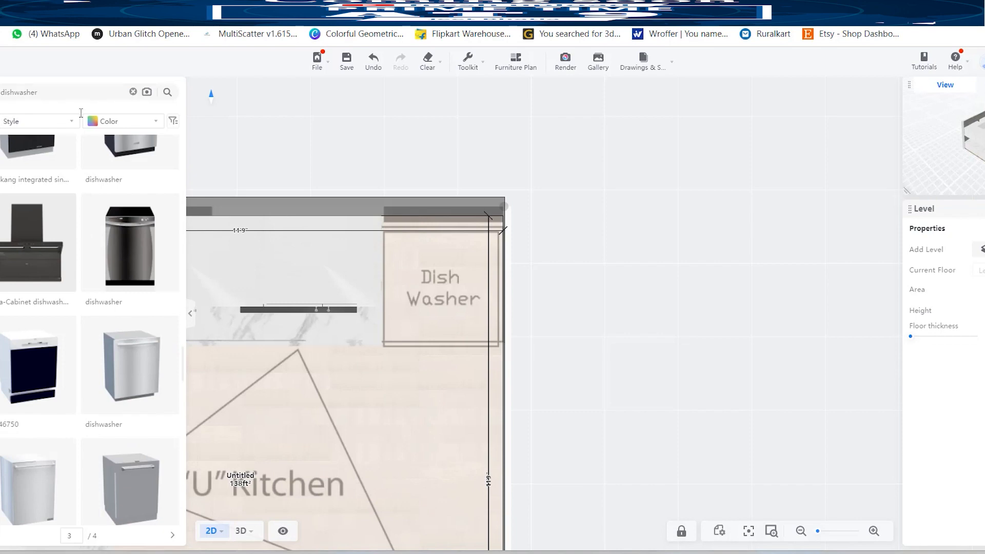
Step: Place the black dishwasher on the plan's Dish Washer outline, at the end of the sink counter
scroll(89, 245, up, 5)
scroll(89, 245, down, 5)
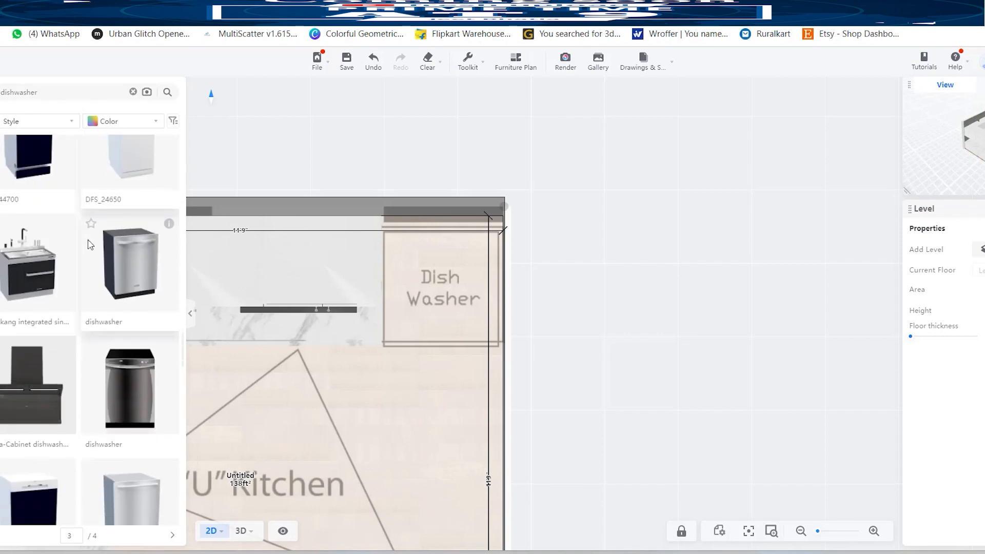
drag(197, 253, 448, 274)
Step: Switch to the 3D view and look through further dishwasher models in the library results
mouse_move(238, 533)
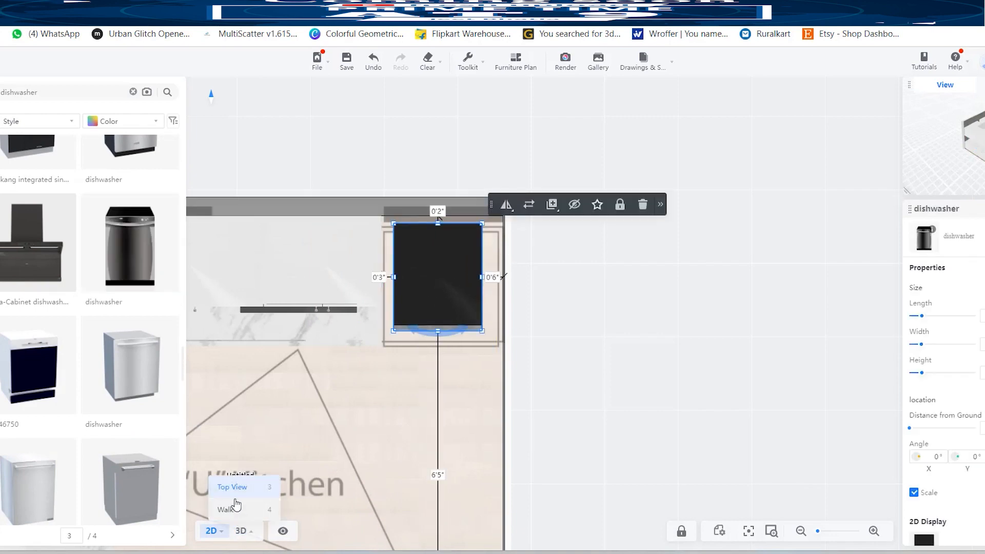
click(233, 483)
drag(793, 468, 623, 431)
scroll(77, 277, down, 3)
scroll(78, 278, down, 5)
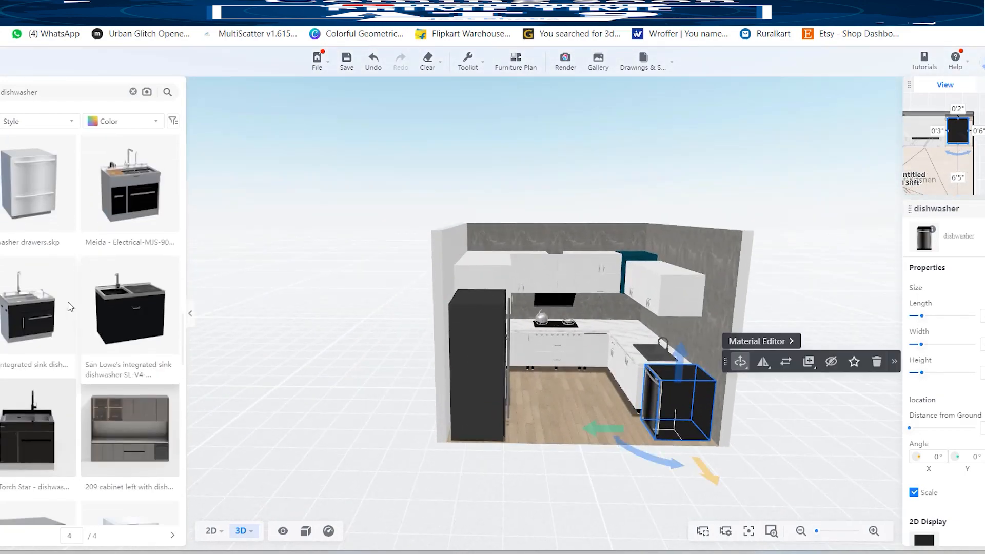
scroll(54, 307, down, 3)
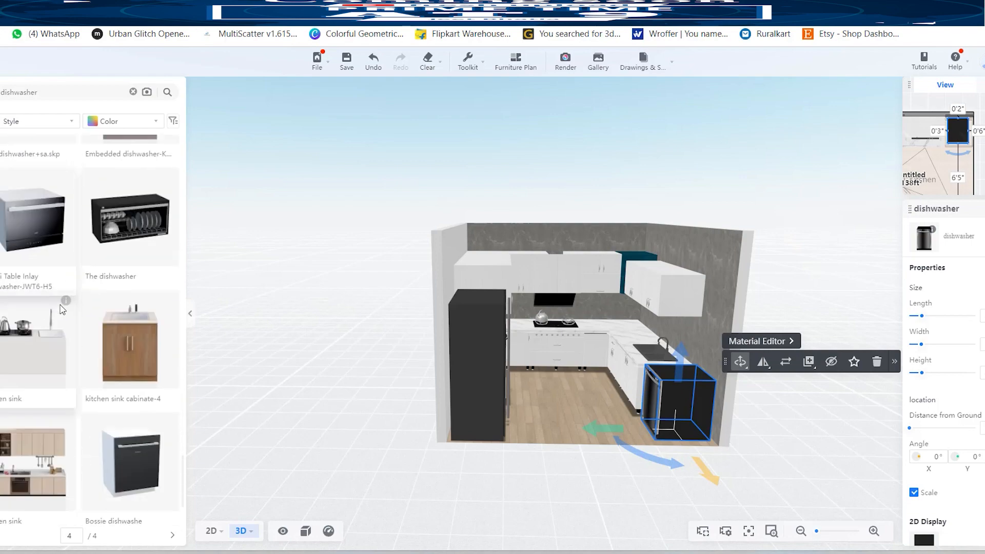
scroll(581, 389, up, 3)
scroll(581, 390, up, 1)
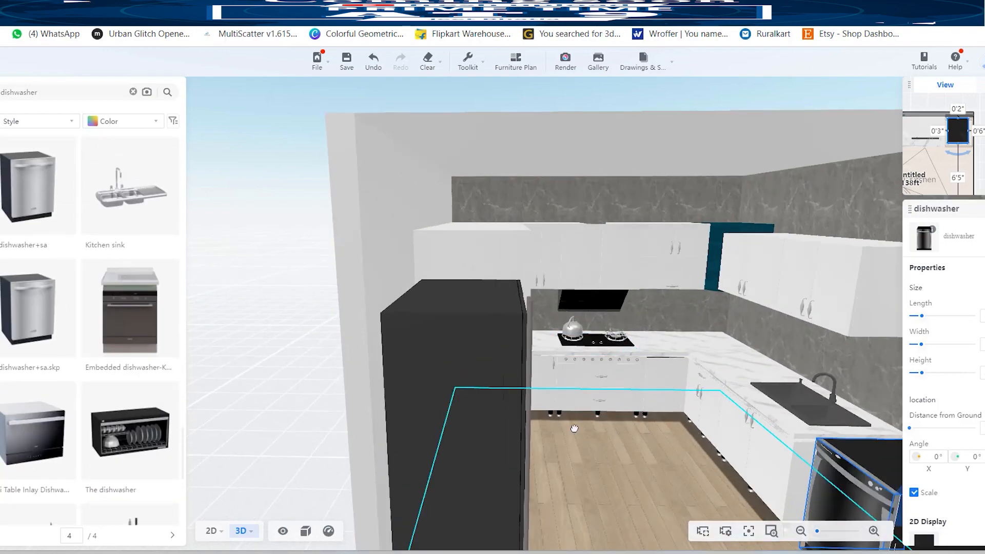
Step: Examine the placed dishwasher together with the sink counter, wall cabinets and refrigerator from several angles
drag(574, 426, 620, 418)
scroll(576, 411, down, 3)
scroll(567, 327, down, 2)
scroll(567, 327, up, 6)
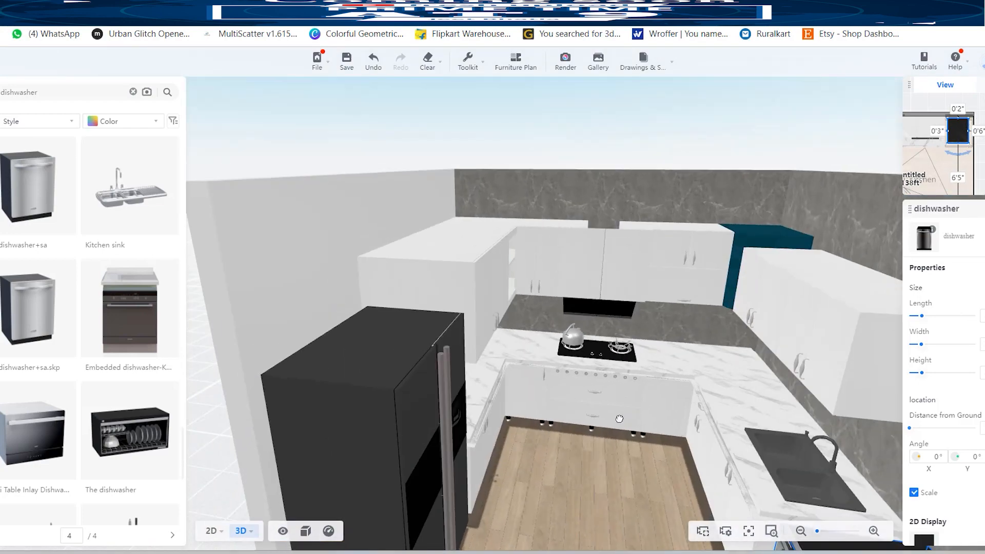
scroll(643, 316, down, 3)
scroll(646, 300, up, 1)
scroll(646, 300, down, 3)
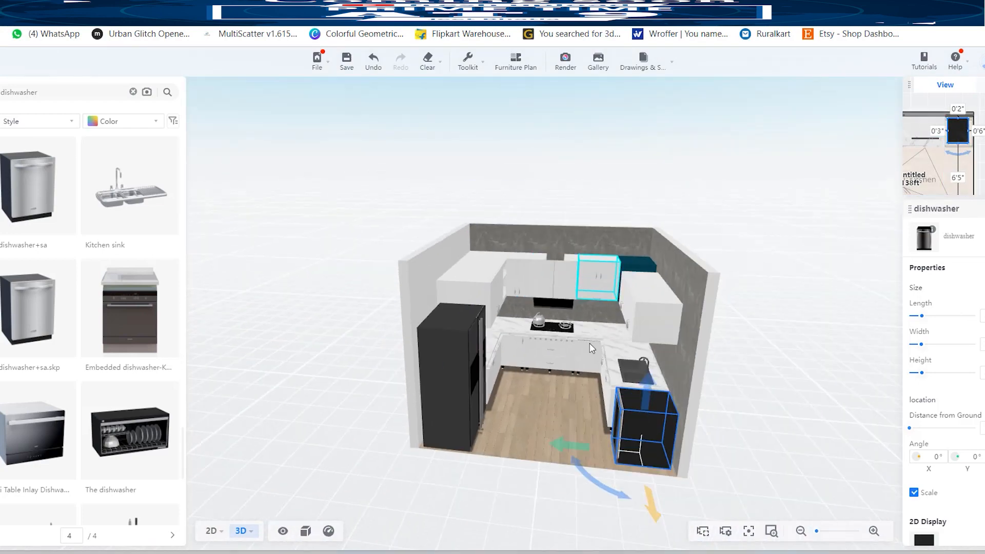
drag(568, 413, 607, 412)
scroll(725, 370, up, 3)
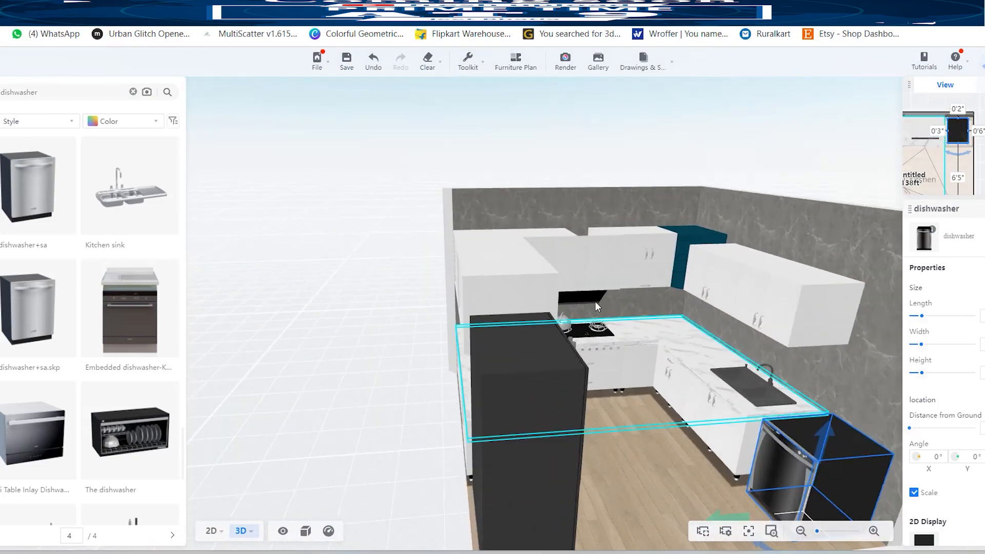
scroll(770, 318, down, 4)
scroll(487, 285, up, 3)
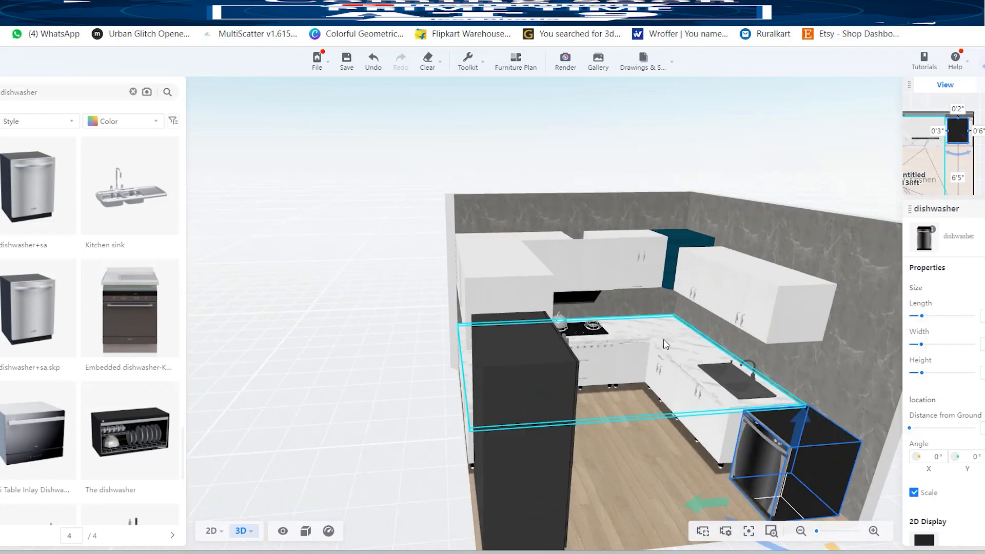
Step: Open the hinged-door wall cabinet on the sink wall for customization
click(704, 278)
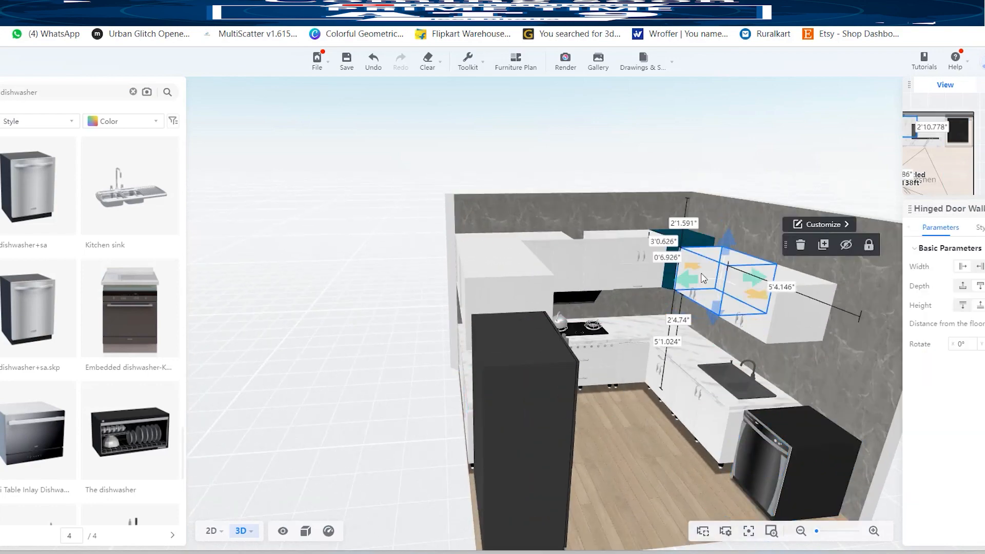
click(819, 224)
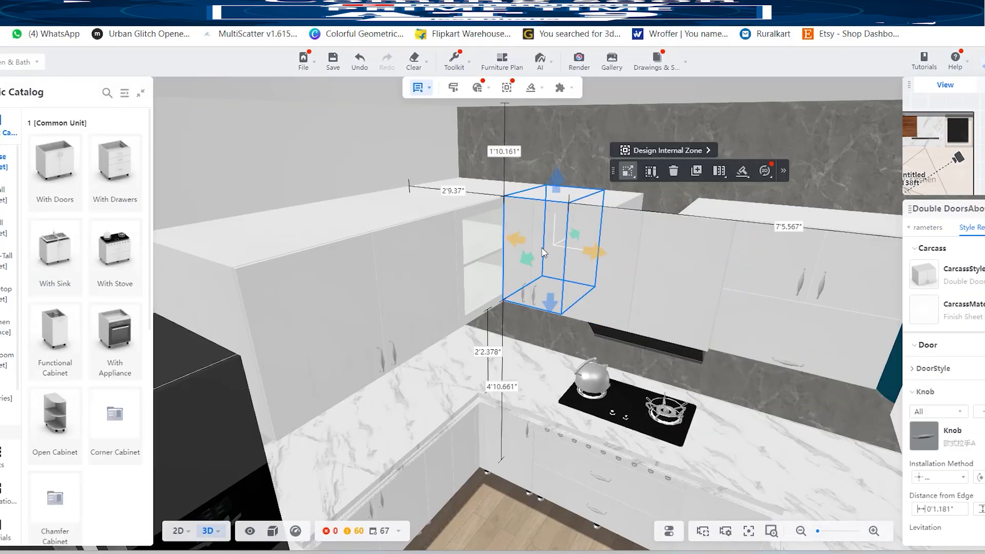
scroll(554, 220, down, 5)
click(600, 165)
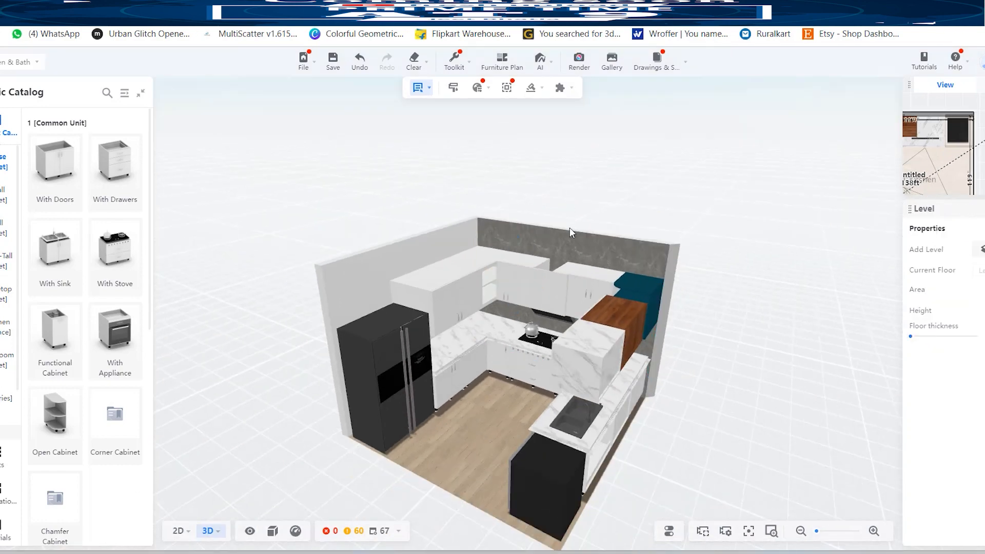
Step: Select the double-door wall cabinet above the refrigerator and look through the public catalog's carcass styles
scroll(557, 318, up, 3)
drag(482, 357, 473, 314)
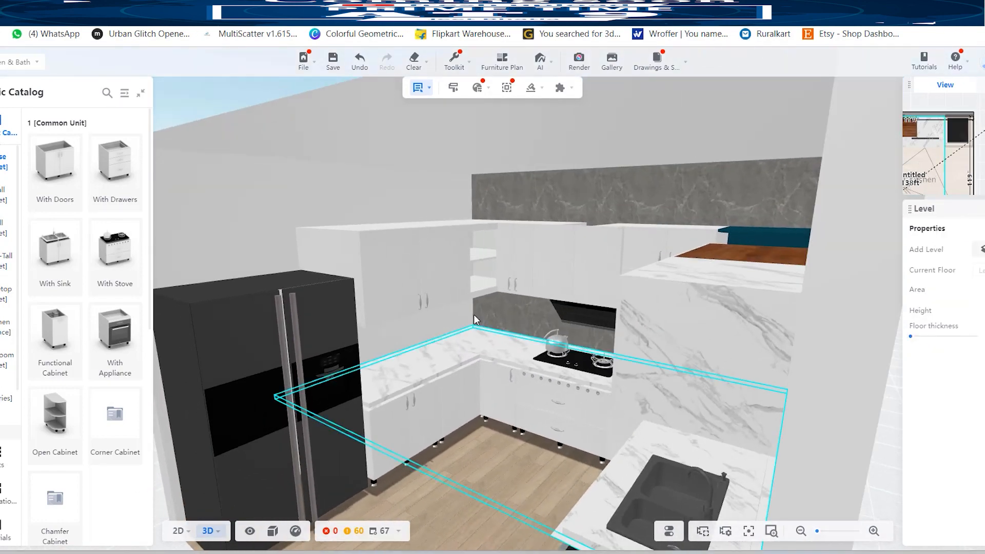
scroll(430, 284, up, 5)
scroll(558, 266, down, 4)
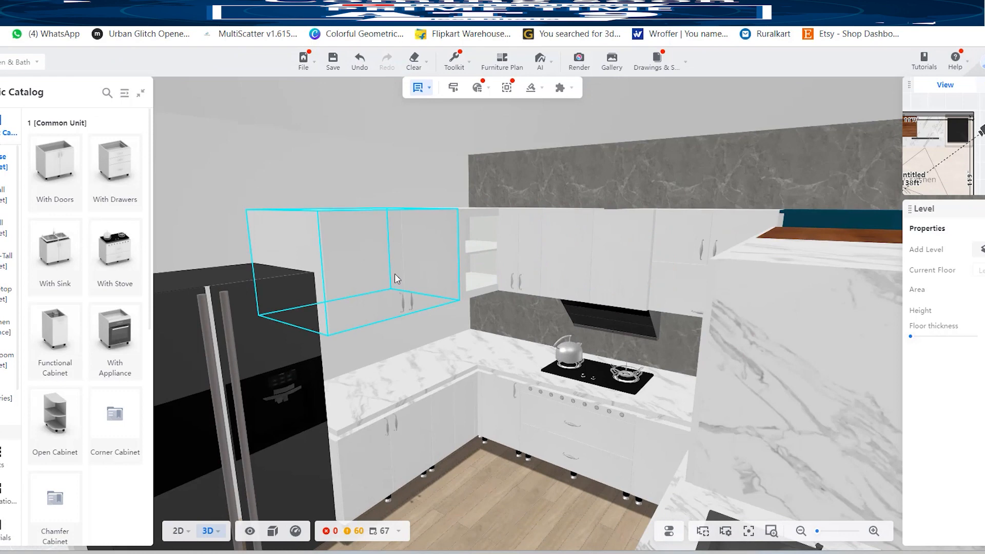
click(362, 249)
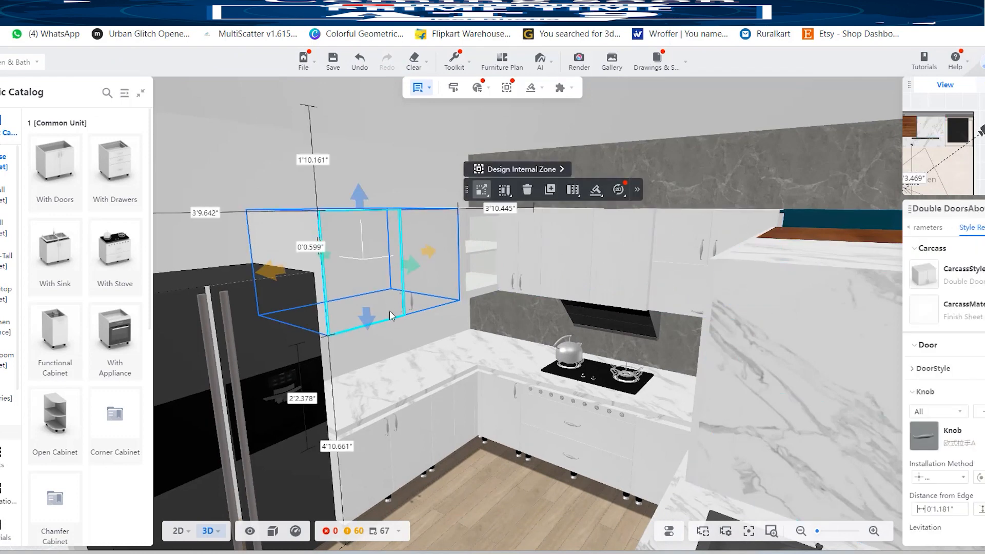
click(923, 232)
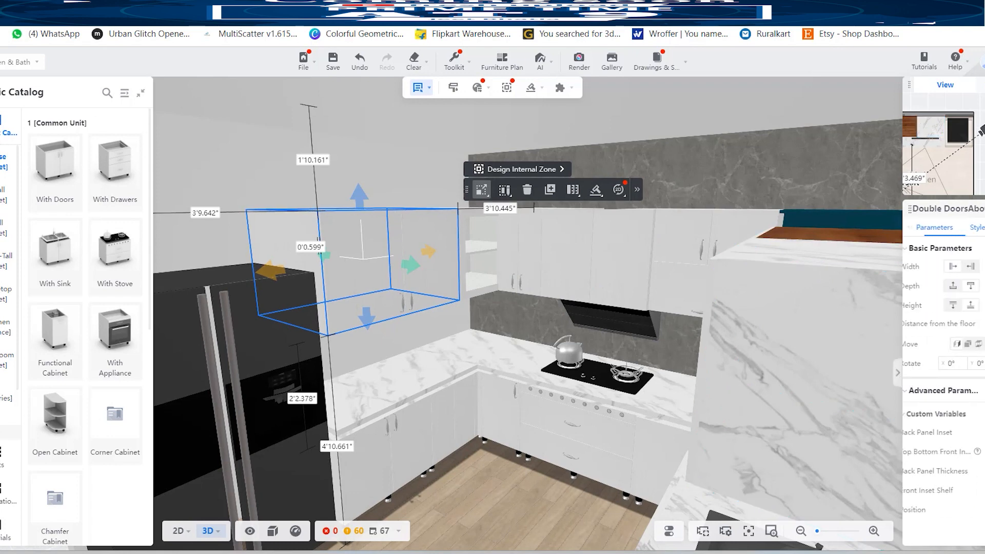
click(979, 227)
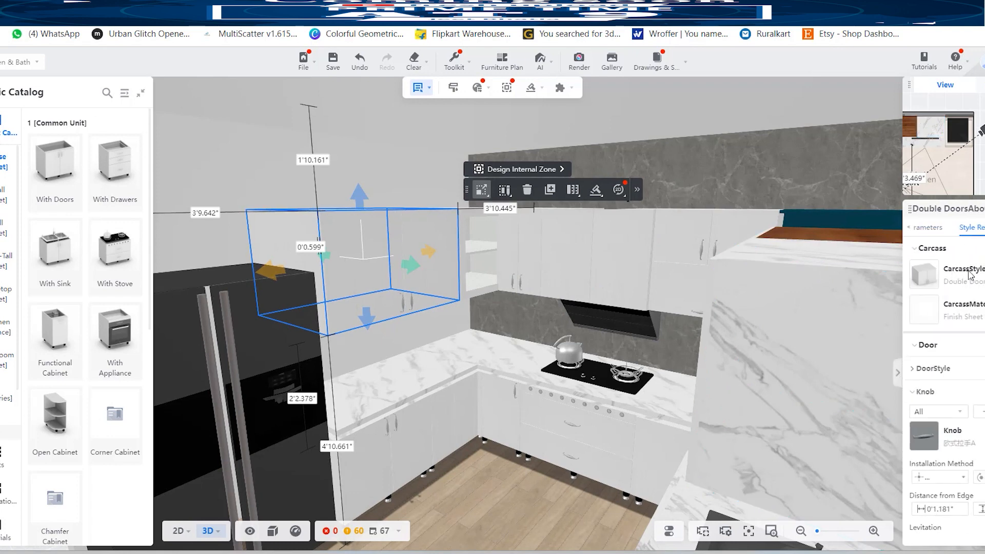
mouse_move(933, 278)
click(924, 280)
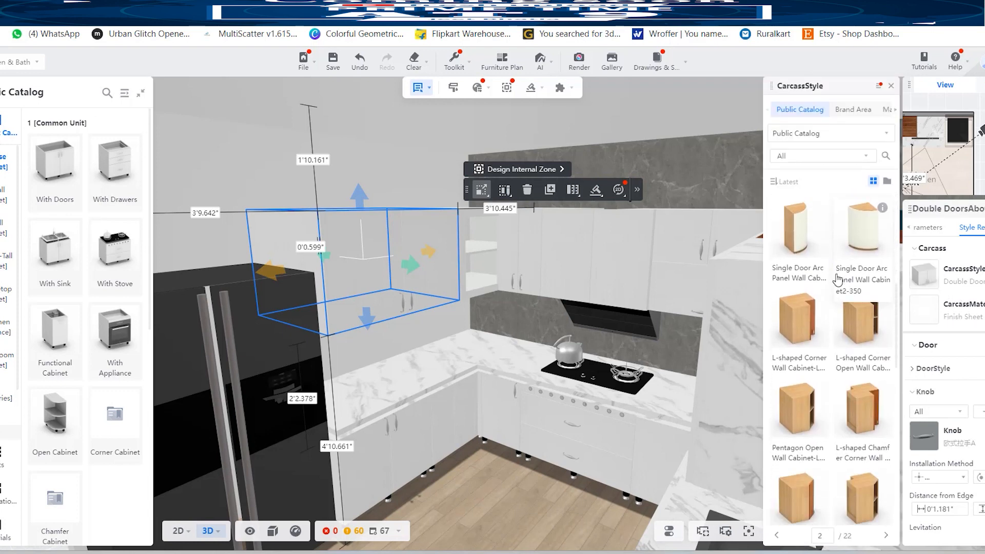
scroll(838, 279, down, 10)
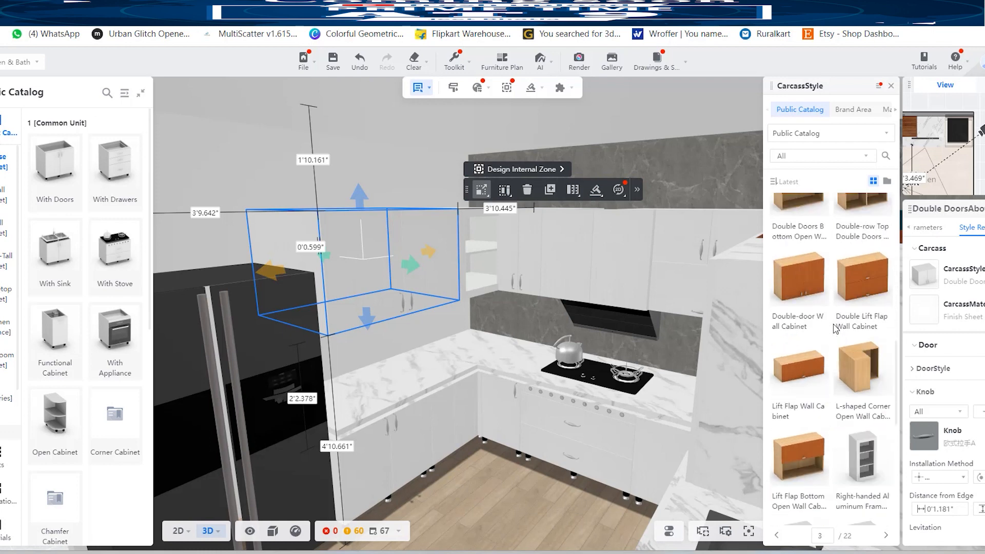
scroll(836, 331, down, 8)
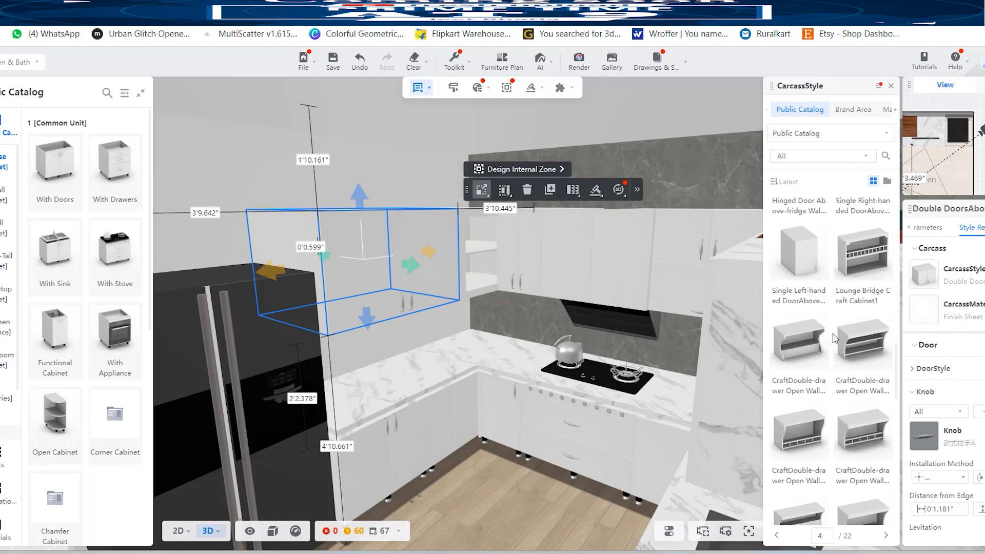
scroll(835, 339, down, 5)
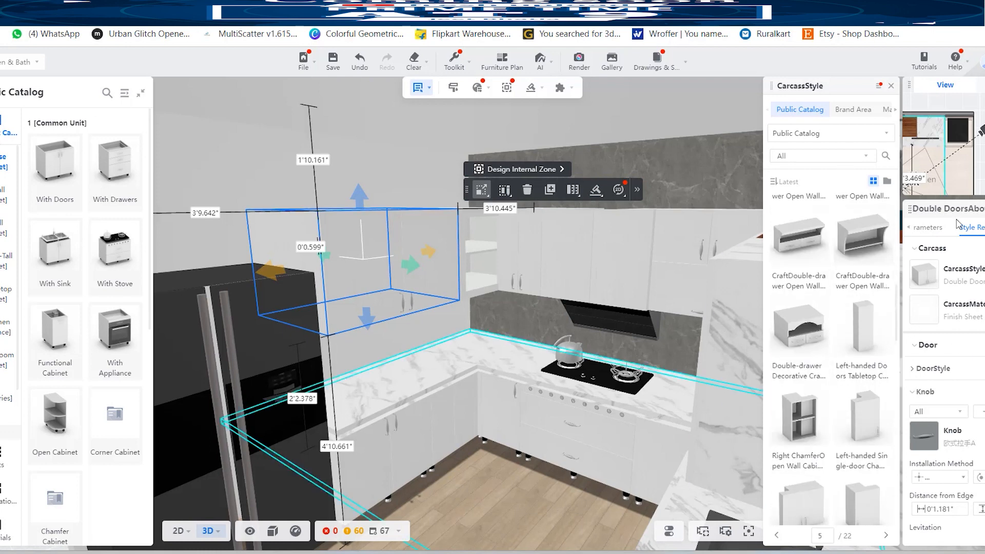
Step: Set the above-fridge cabinet's carcass material to the brown wood Embossed Laminate High Gloss-Finish Sheet PVC 17
click(963, 310)
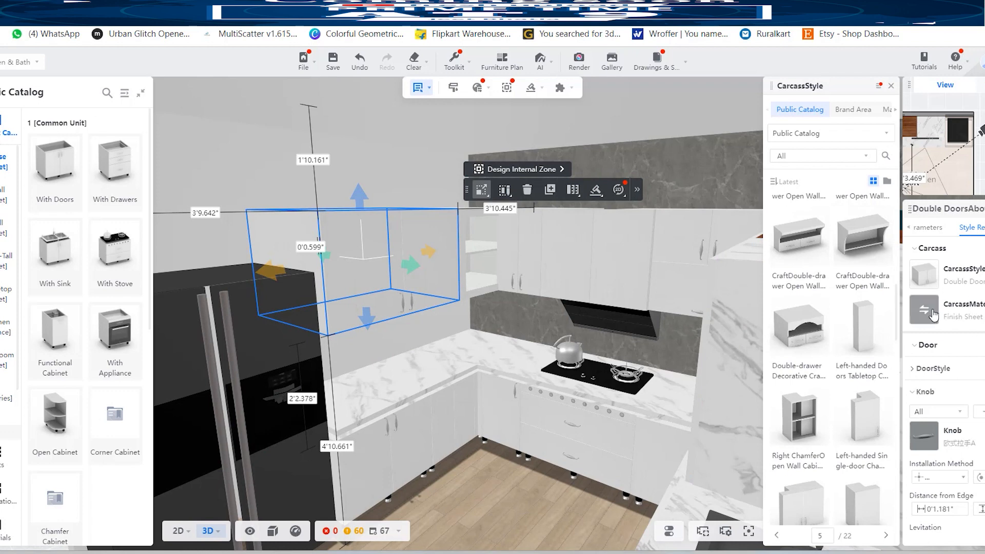
scroll(835, 292, down, 5)
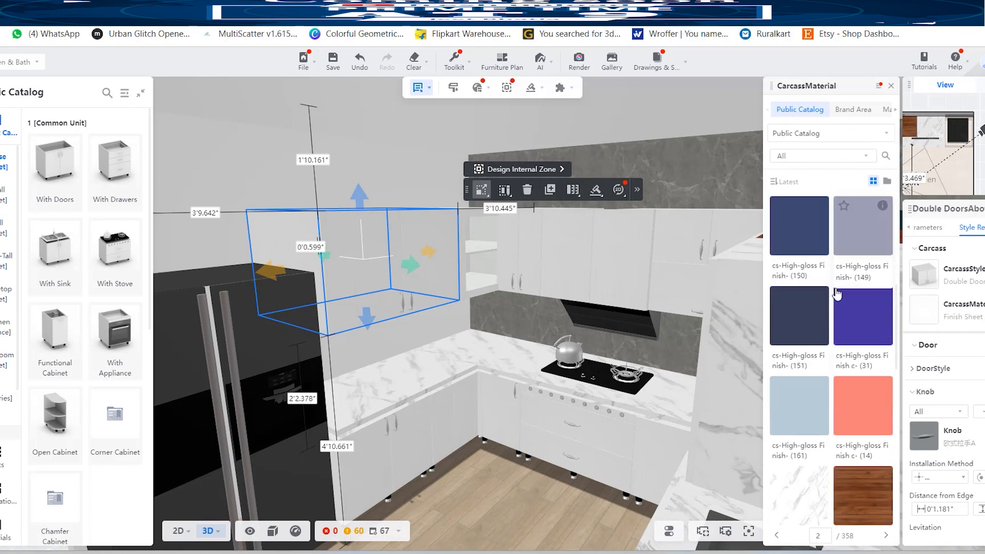
click(866, 296)
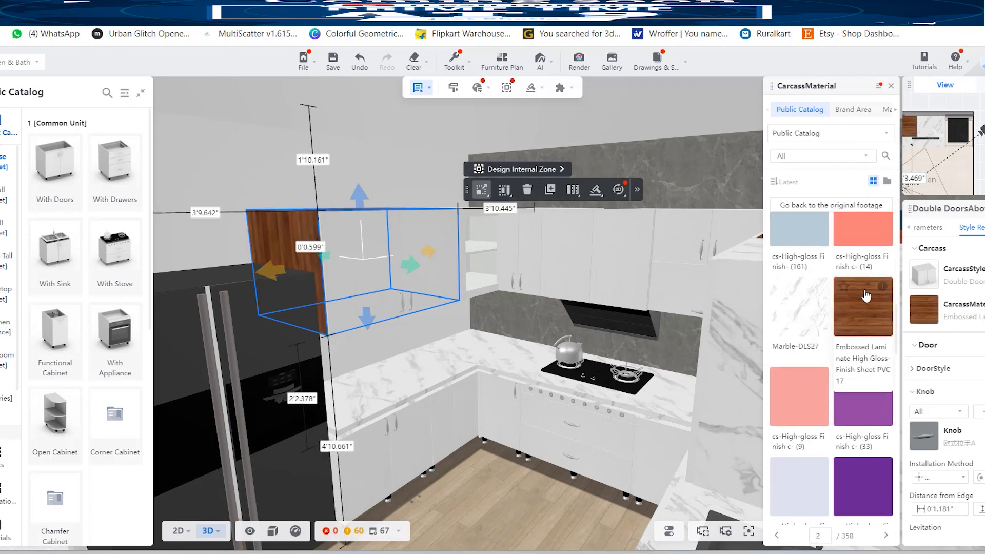
Step: Change the above-fridge cabinet's door style to the blue Paint Series 04-Breathable Louver (Left Back Bottom)
click(926, 349)
click(914, 349)
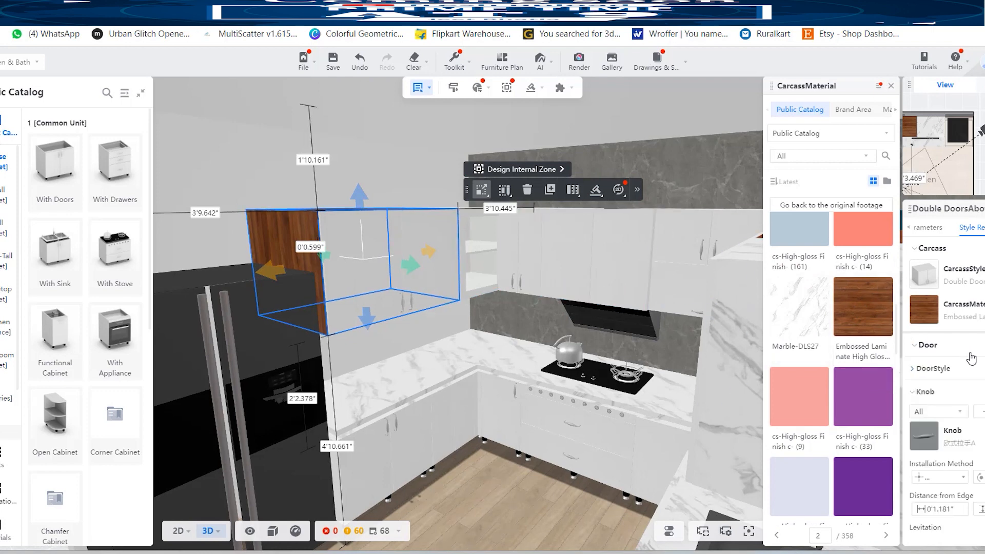
click(913, 367)
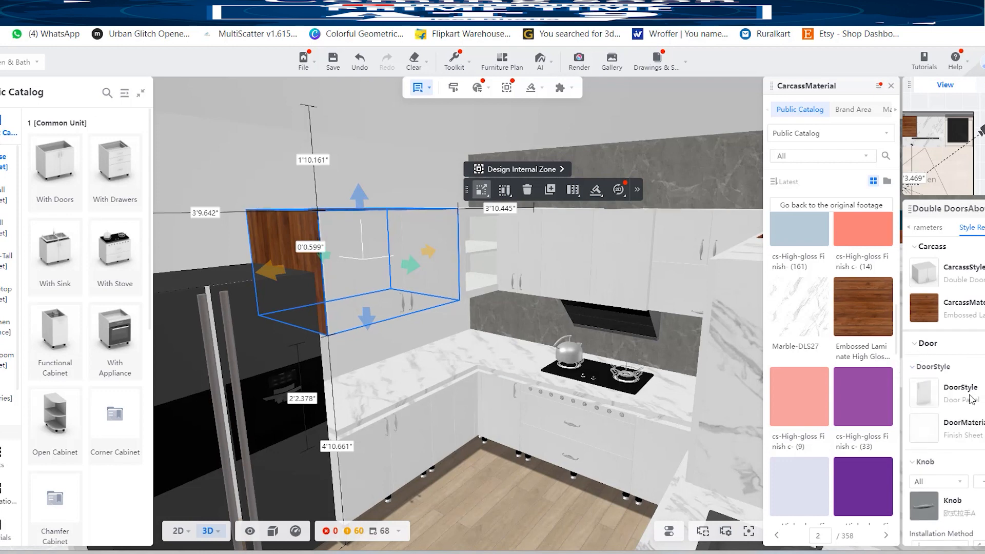
click(926, 394)
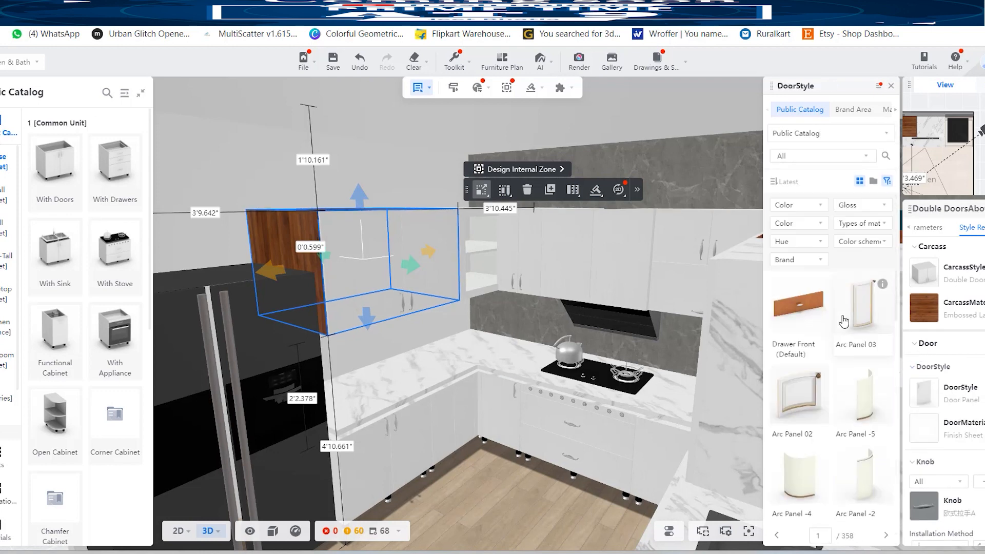
scroll(843, 321, down, 5)
scroll(845, 320, up, 4)
scroll(852, 360, down, 5)
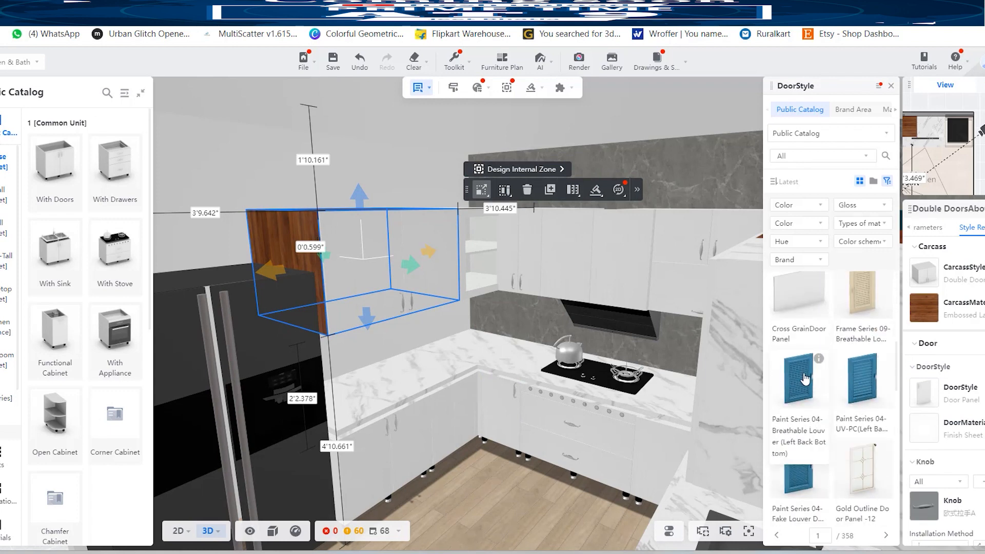
click(805, 379)
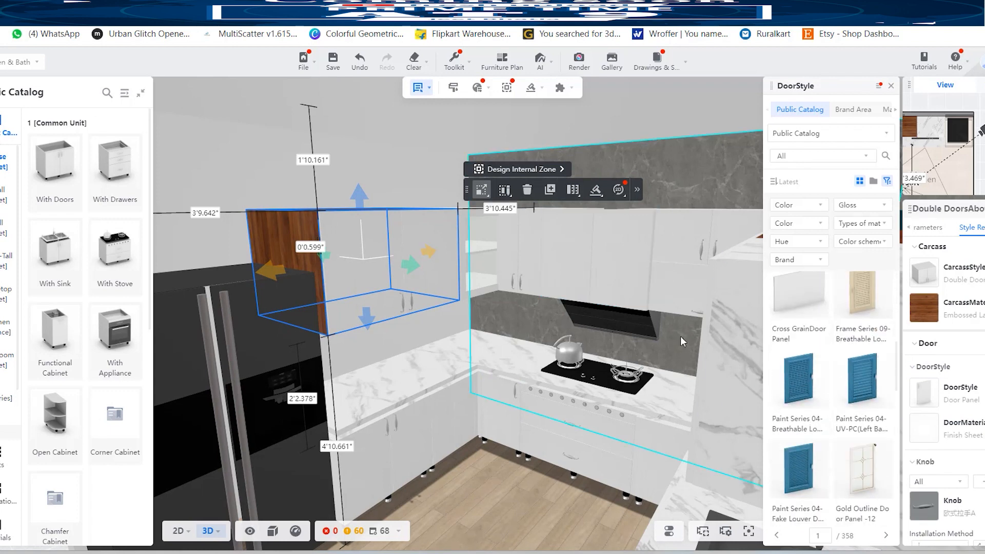
click(801, 379)
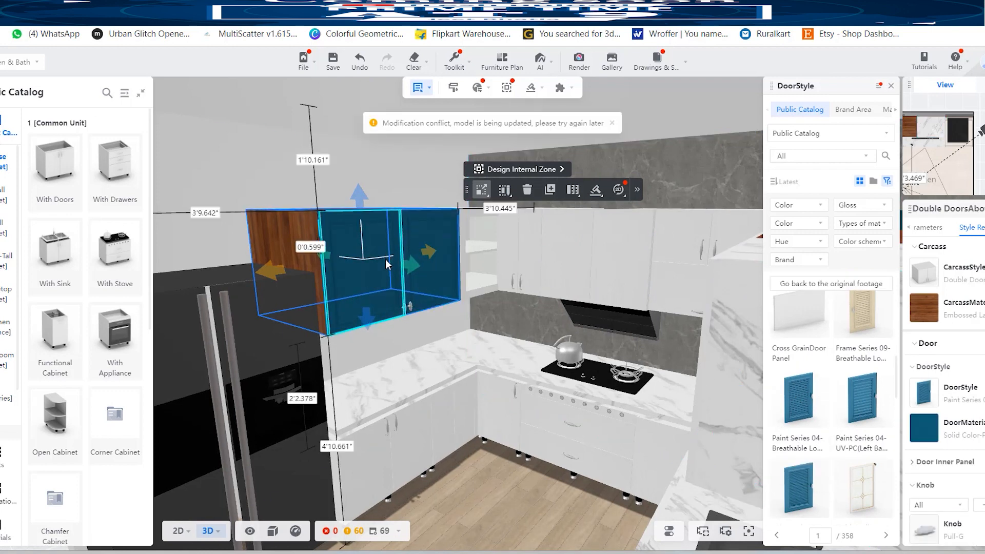
Step: Set the louvered doors' material to the wood Embossed Laminate High Gloss-Finish Sheet PVC 17
scroll(974, 404, down, 2)
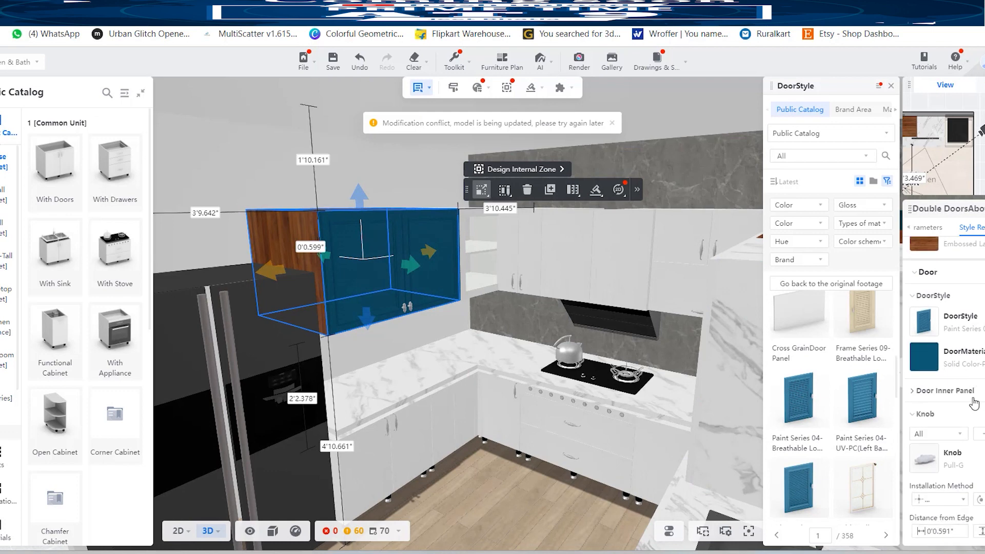
click(925, 359)
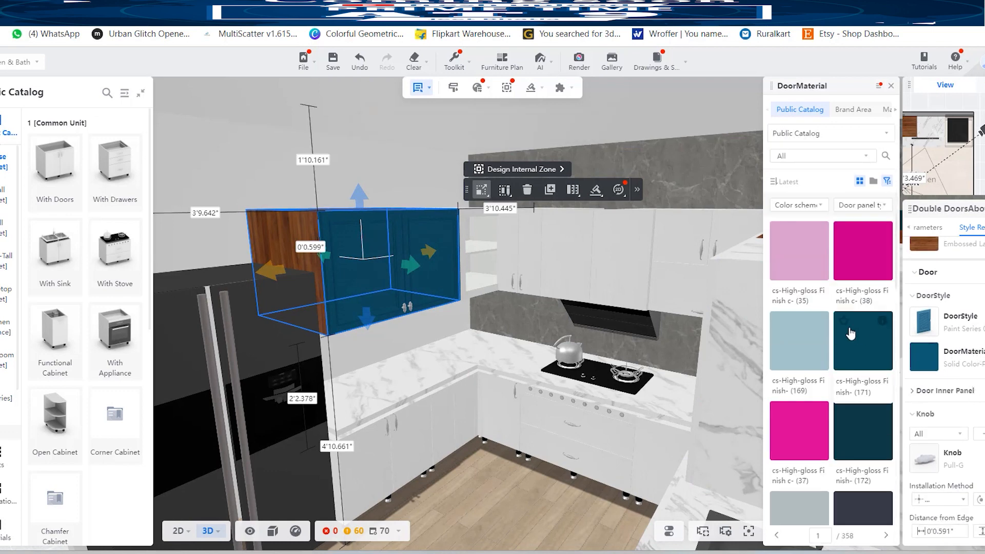
scroll(836, 385, down, 3)
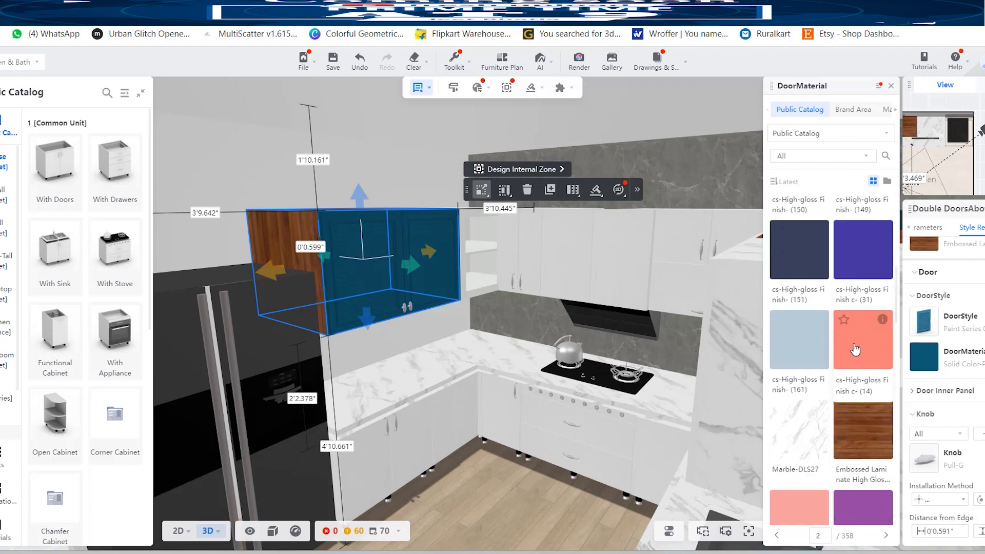
click(858, 429)
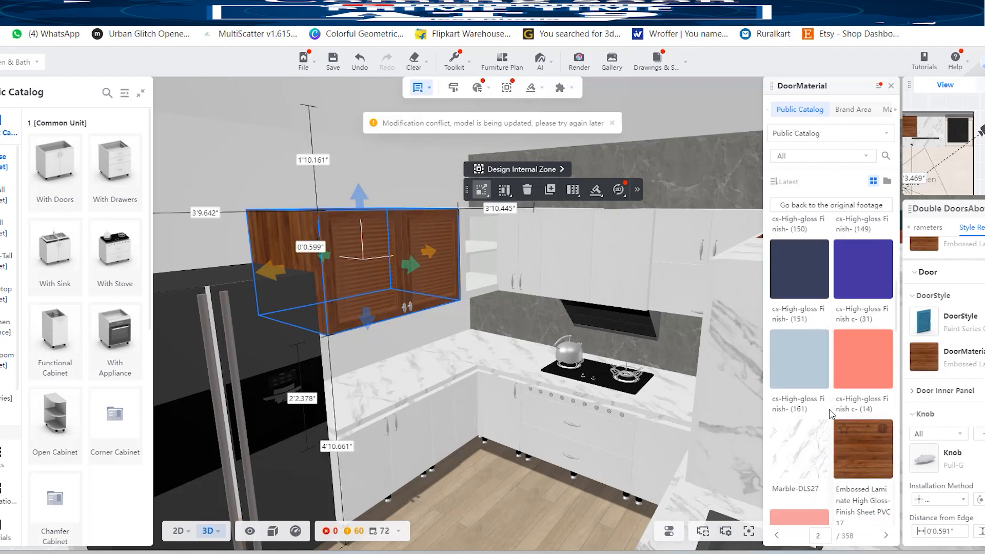
Step: Replace the above-fridge cabinet's knobs with Ceramic Pull -62 and inspect them on the doors
scroll(954, 436, down, 1)
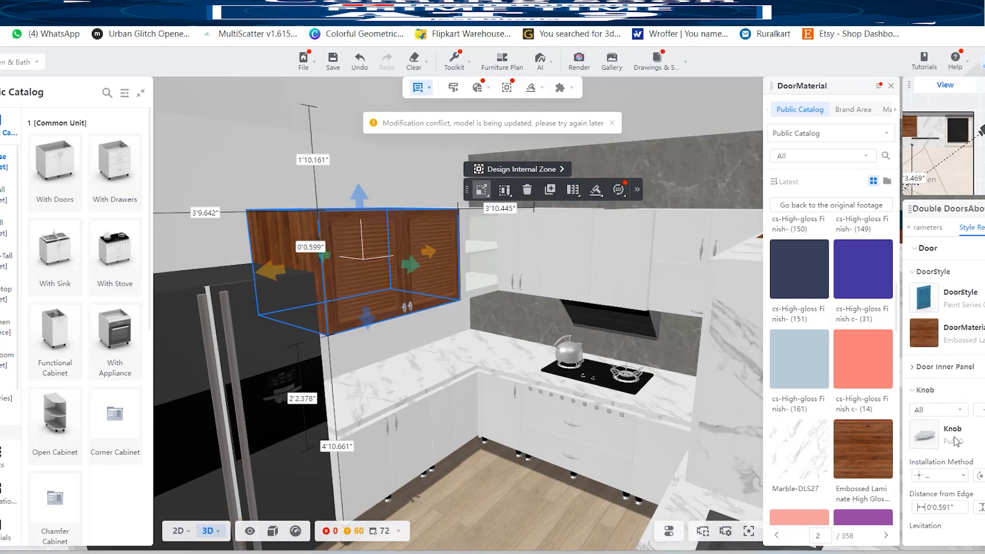
click(926, 440)
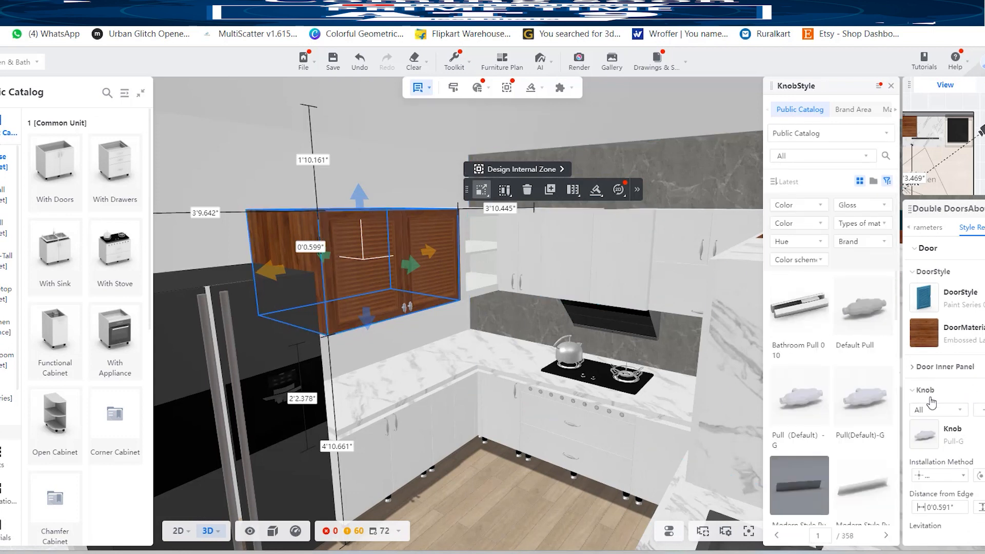
scroll(853, 384, down, 8)
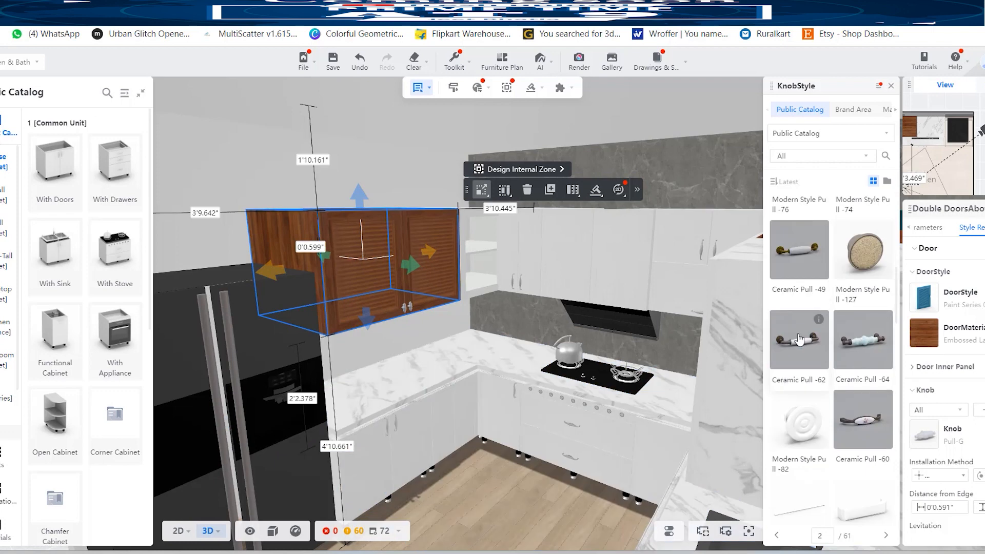
click(798, 339)
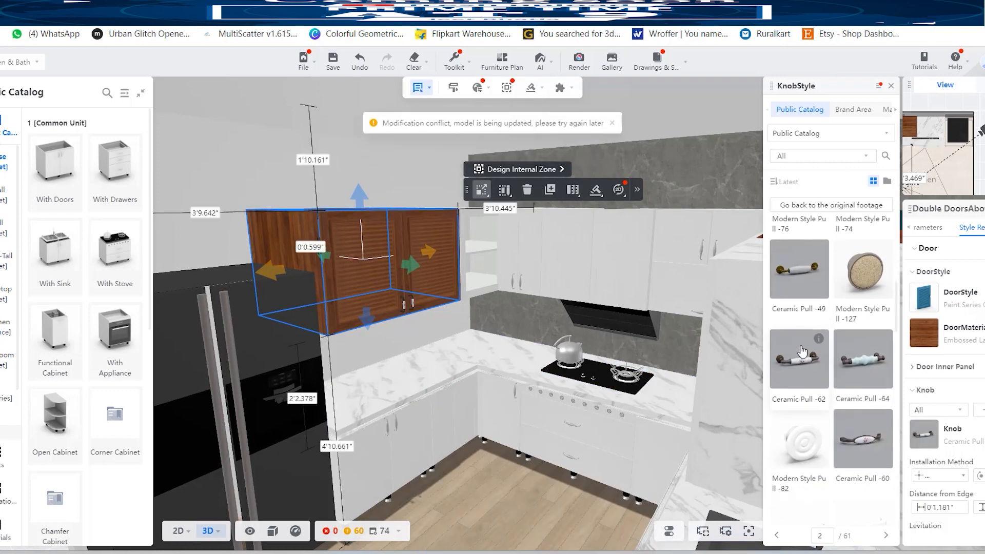
scroll(435, 301, up, 5)
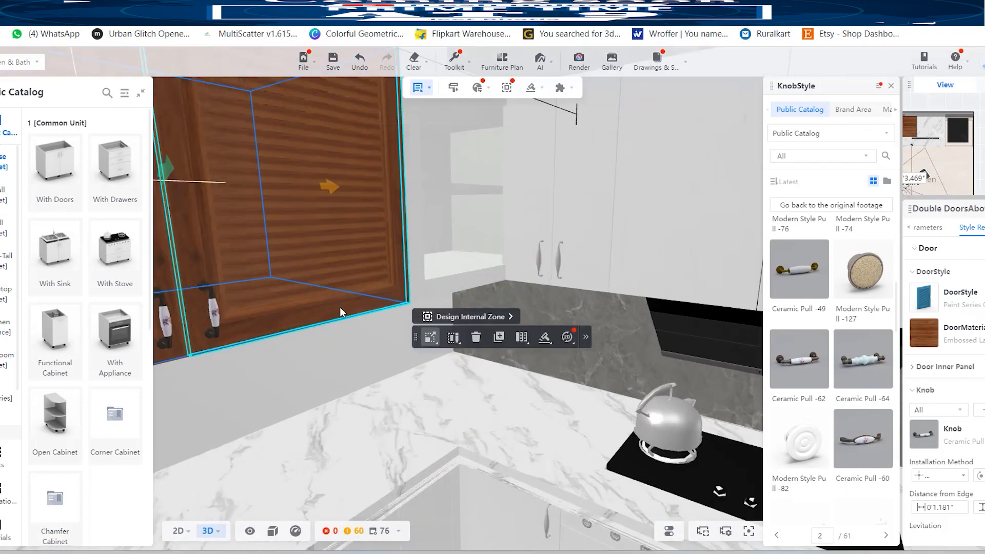
scroll(380, 300, down, 5)
drag(419, 294, 464, 402)
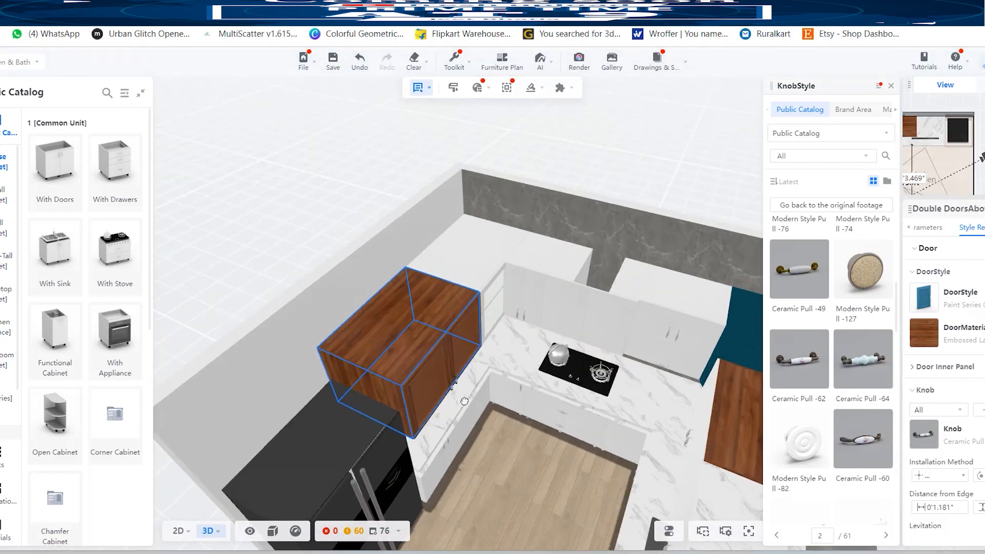
right_drag(464, 402, 457, 382)
mouse_move(517, 240)
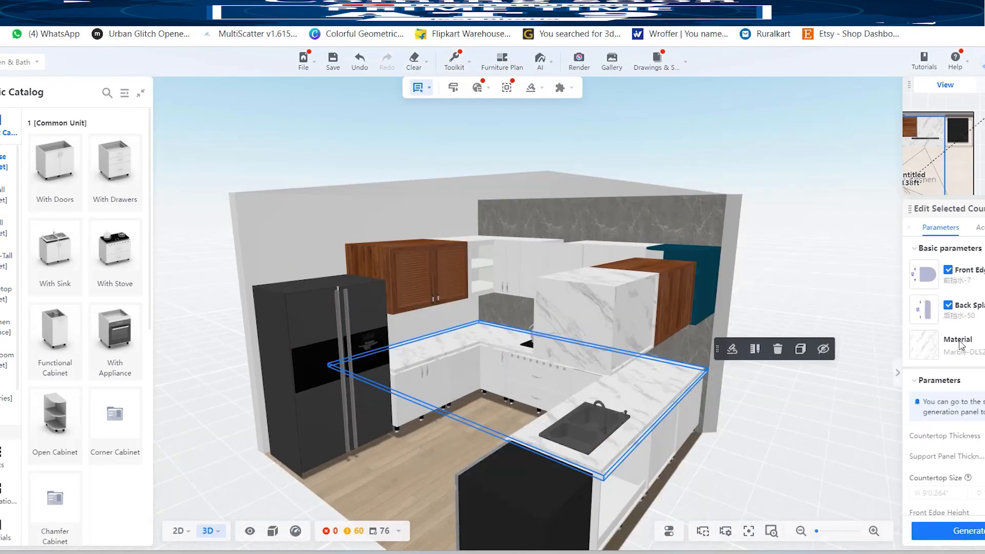
click(923, 345)
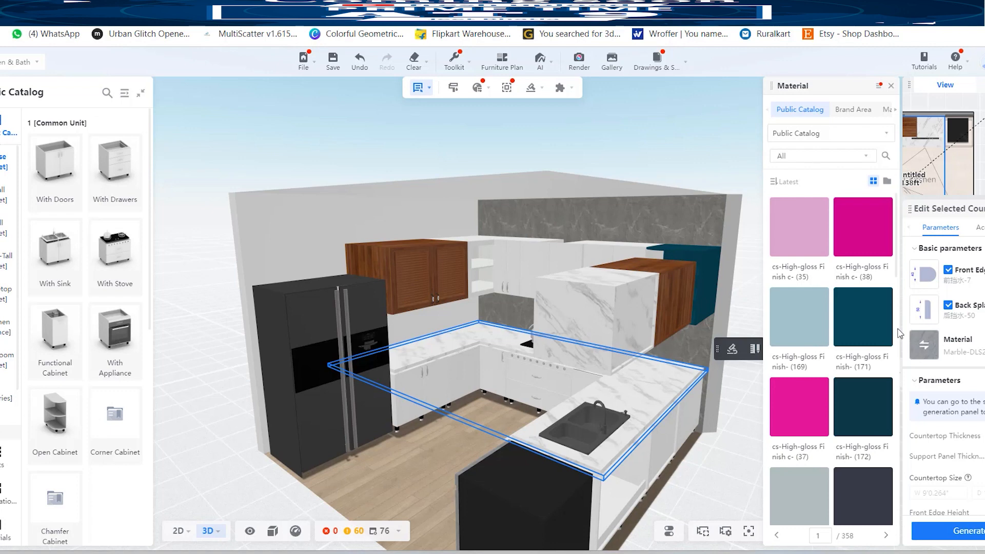
scroll(872, 318, down, 5)
click(861, 296)
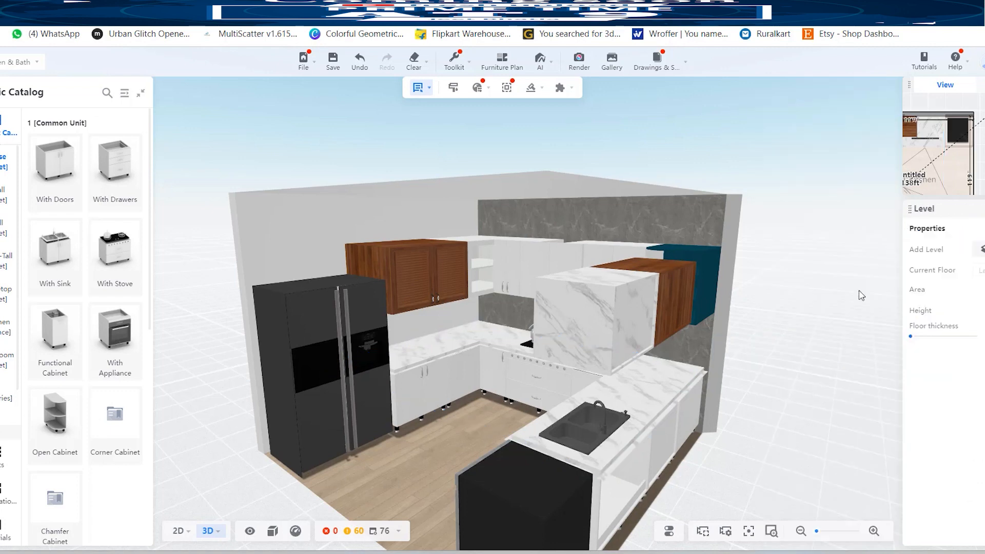
Step: Set the countertop's material to a plain grey cs-High-gloss Finish and regenerate the countertop
drag(287, 436, 506, 439)
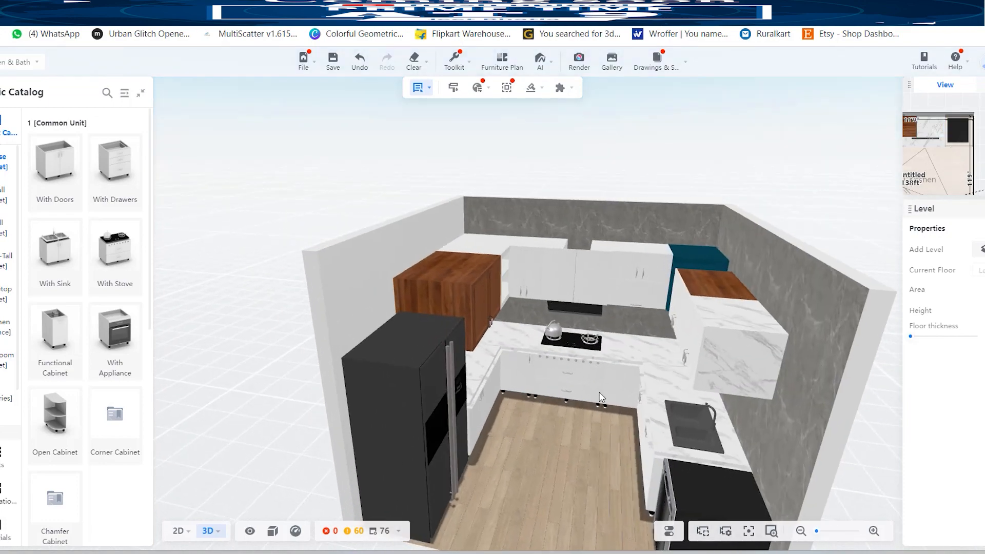
click(650, 357)
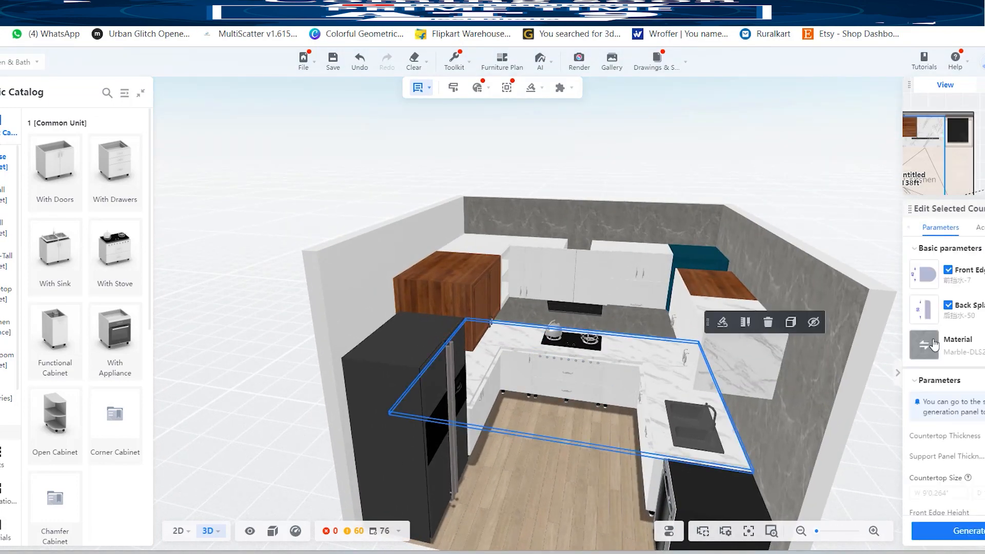
click(913, 346)
scroll(856, 333, down, 10)
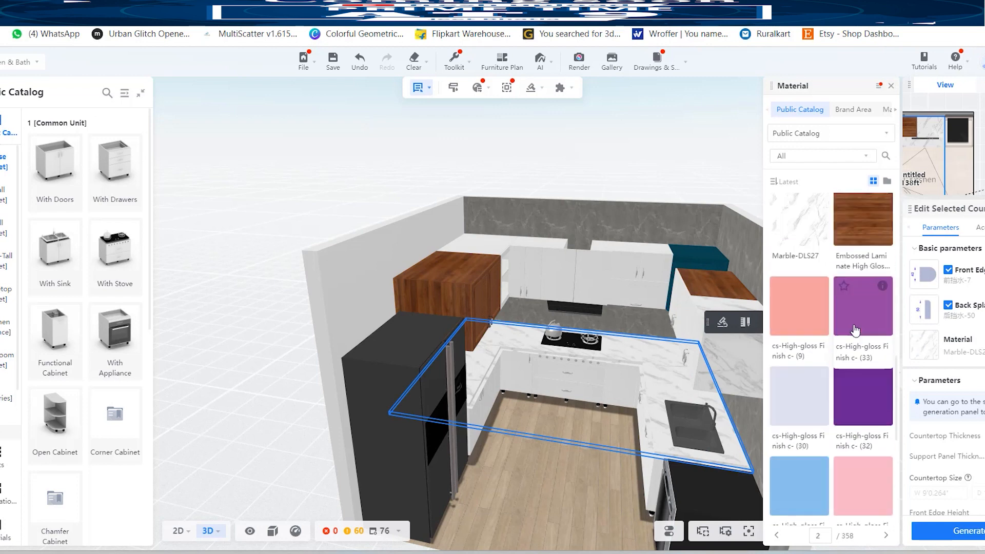
scroll(856, 333, down, 10)
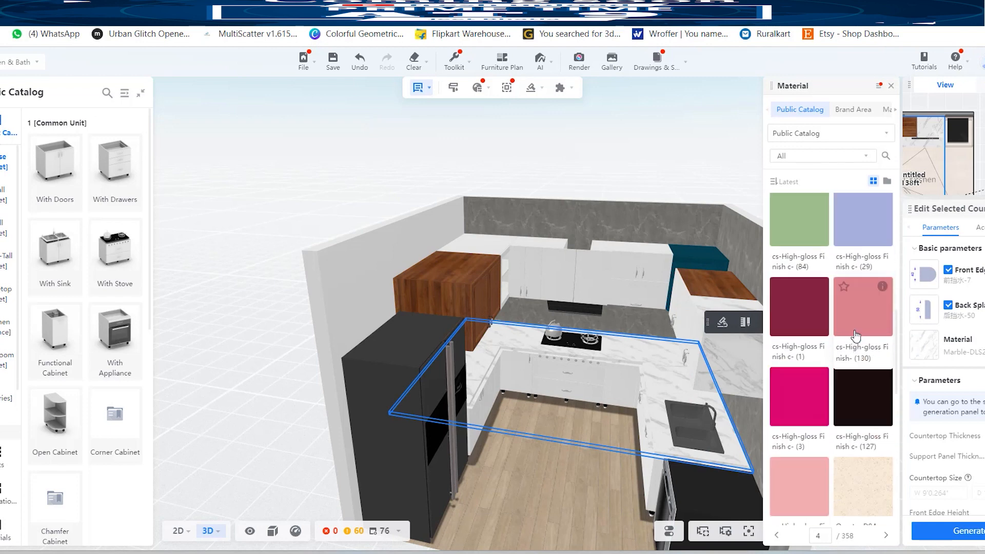
scroll(850, 337, up, 10)
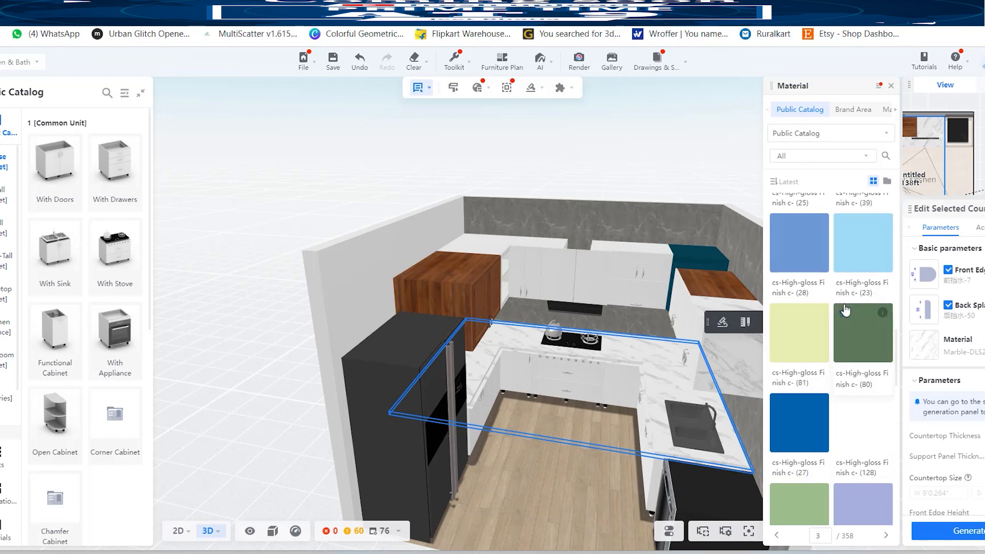
scroll(855, 289, up, 5)
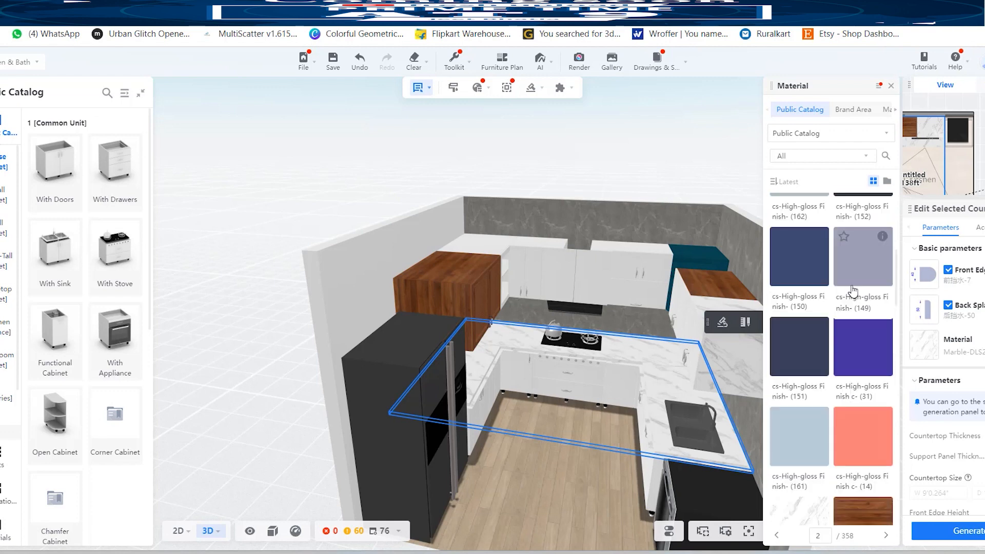
click(807, 351)
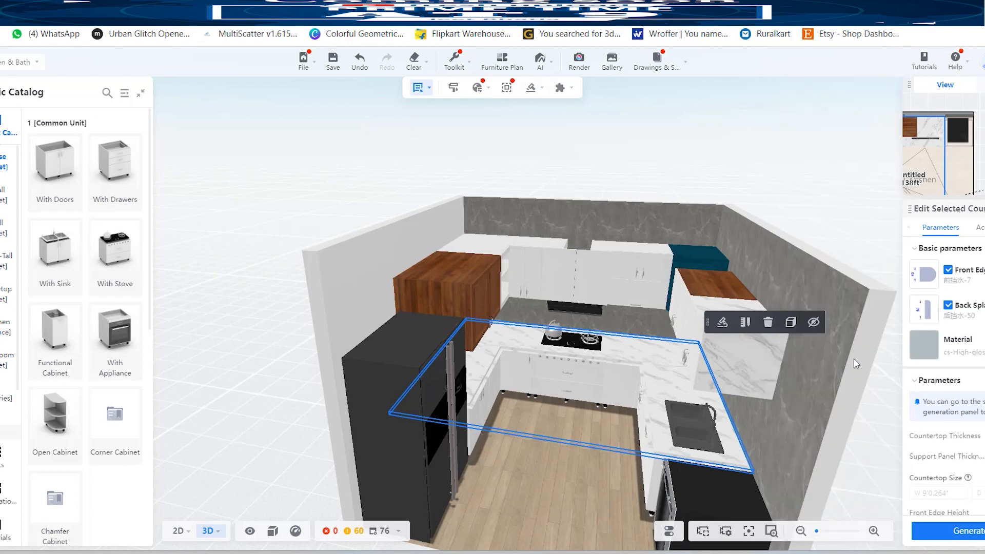
click(962, 535)
scroll(689, 358, up, 5)
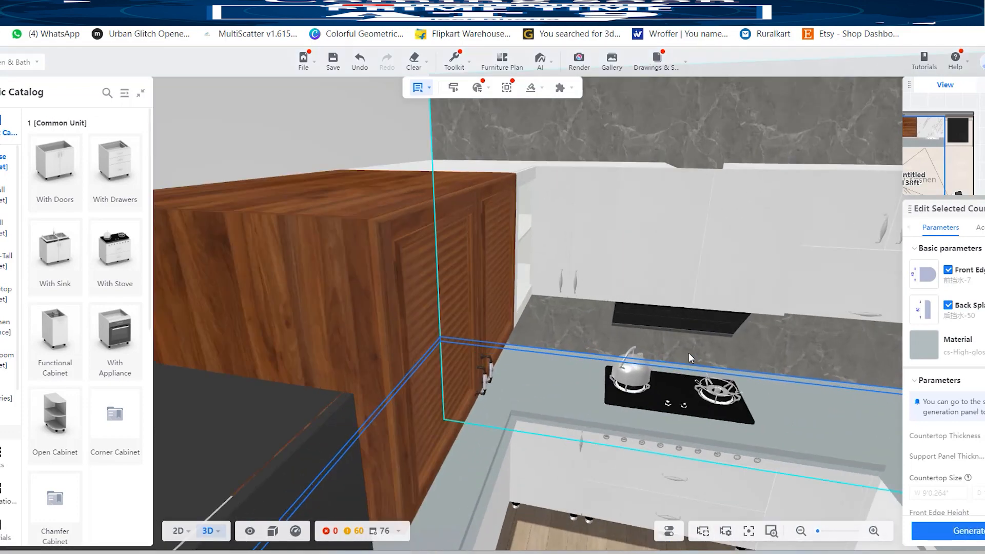
scroll(691, 358, down, 5)
Step: Search the public material catalog for "marble", assign the dark veined Marble to the countertop and regenerate it
click(929, 349)
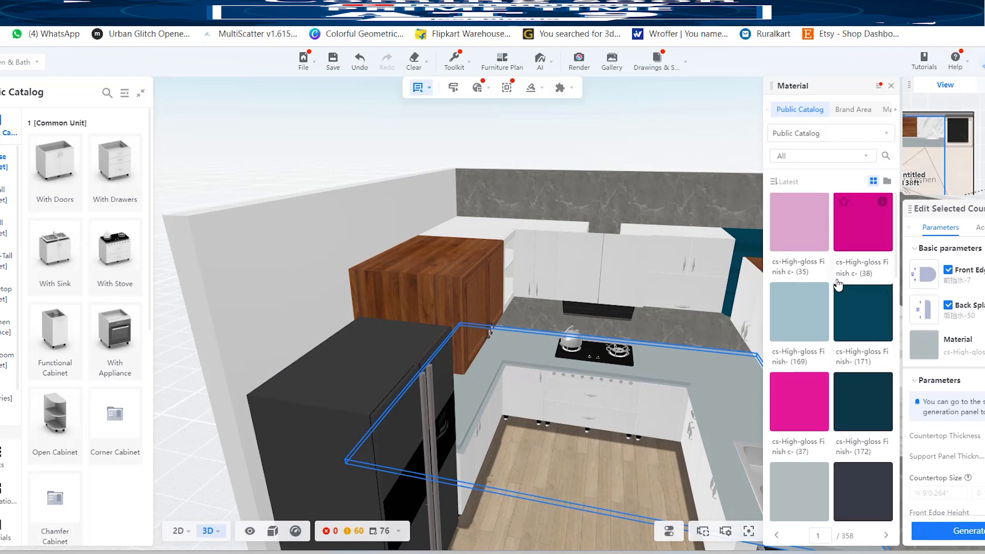
scroll(838, 285, down, 15)
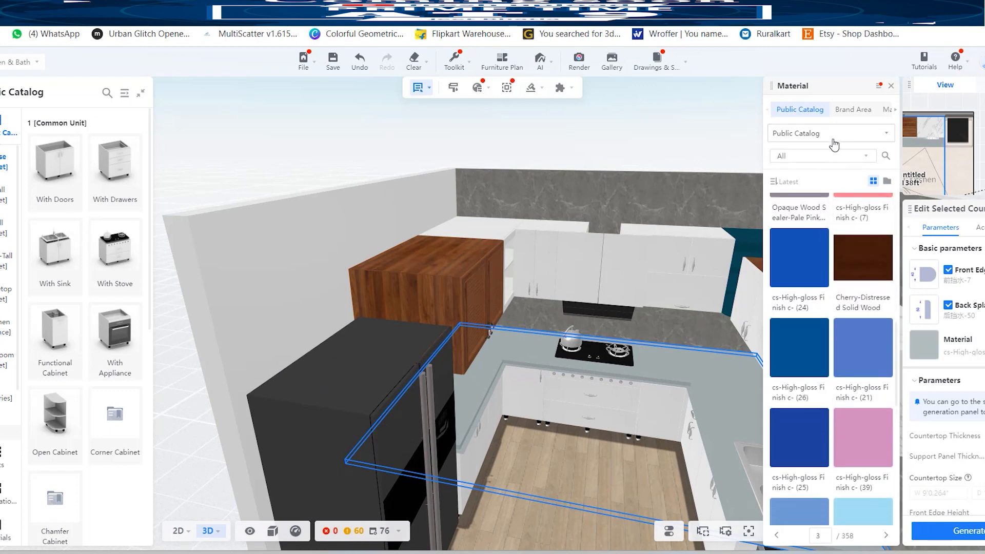
scroll(838, 231, down, 5)
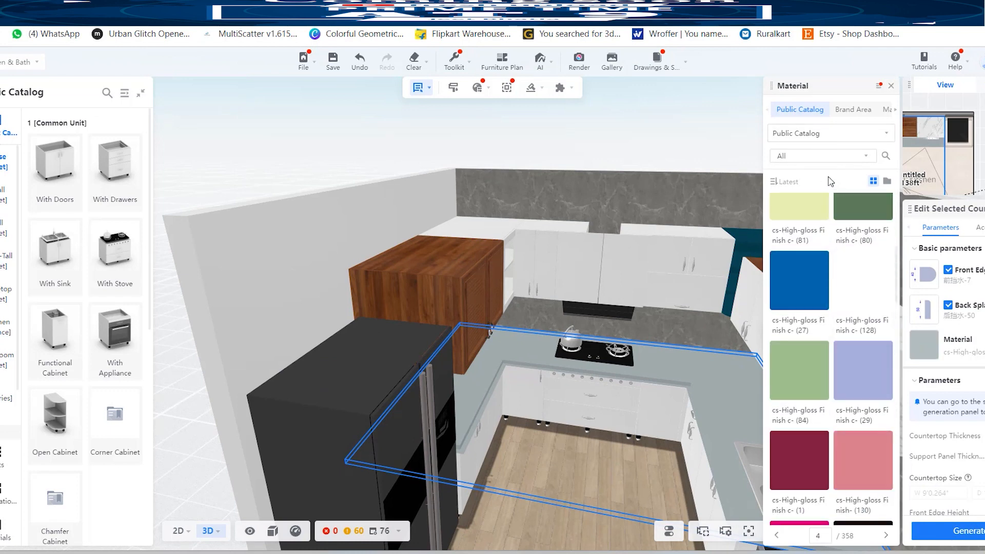
click(818, 157)
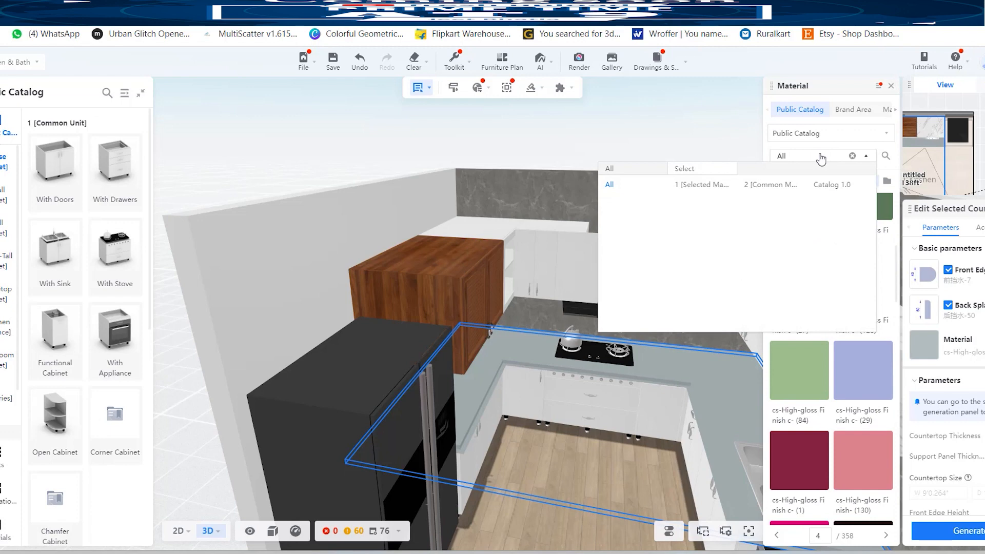
click(853, 156)
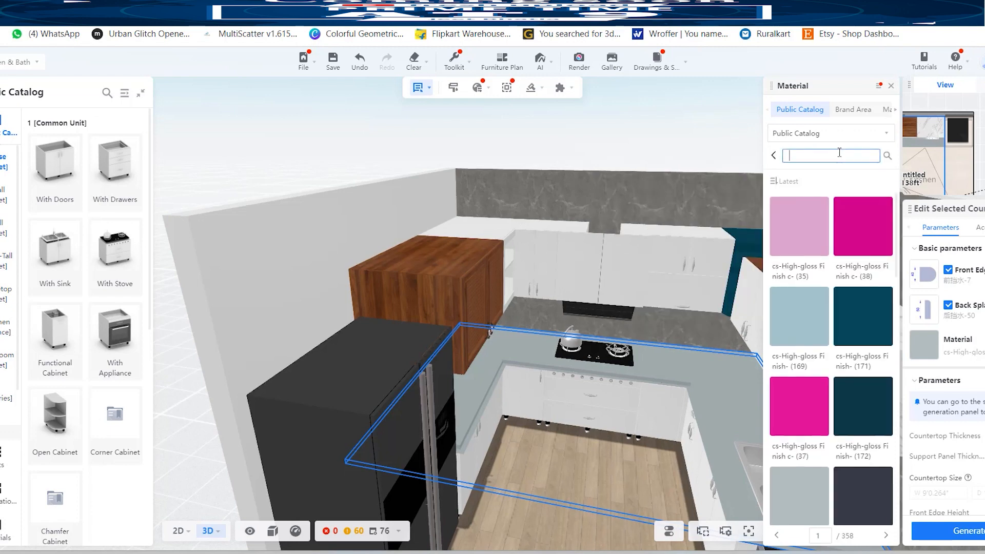
text(marble)
key(Return)
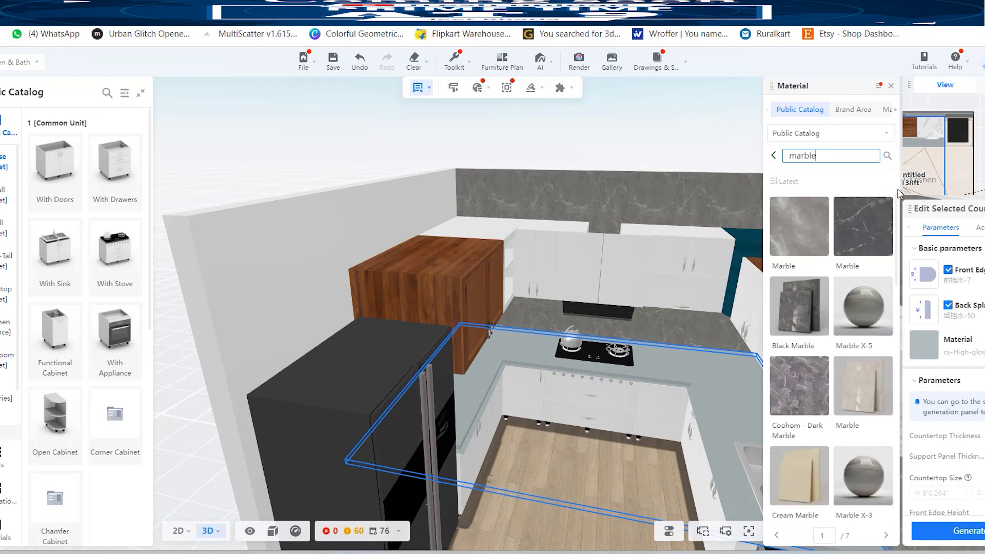
click(857, 243)
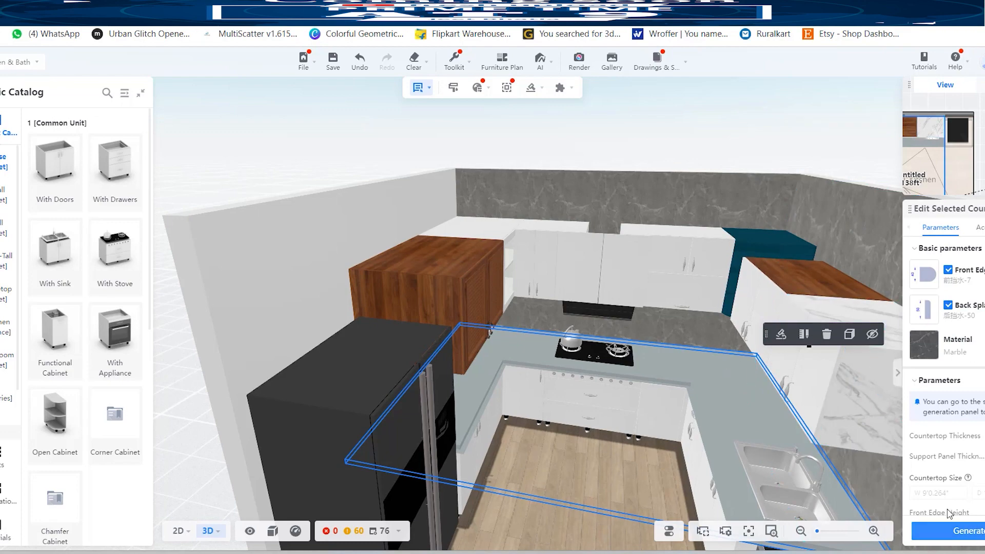
click(949, 531)
scroll(575, 352, down, 4)
scroll(590, 369, up, 2)
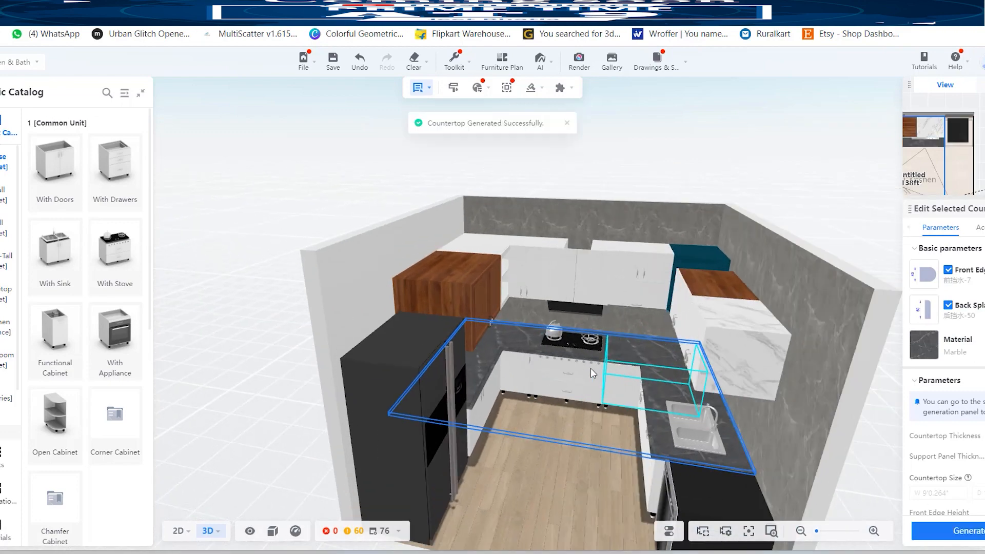
Step: Open the carcass material catalog for the hinged-door base cabinet beside the refrigerator and browse its finishes
drag(558, 416, 435, 421)
scroll(522, 384, up, 3)
scroll(522, 386, down, 3)
click(447, 400)
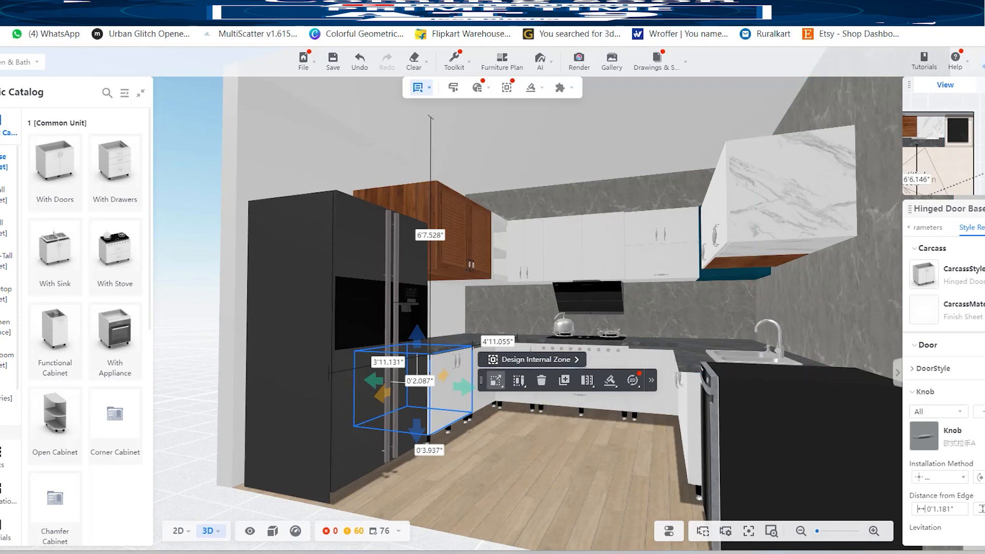
click(927, 314)
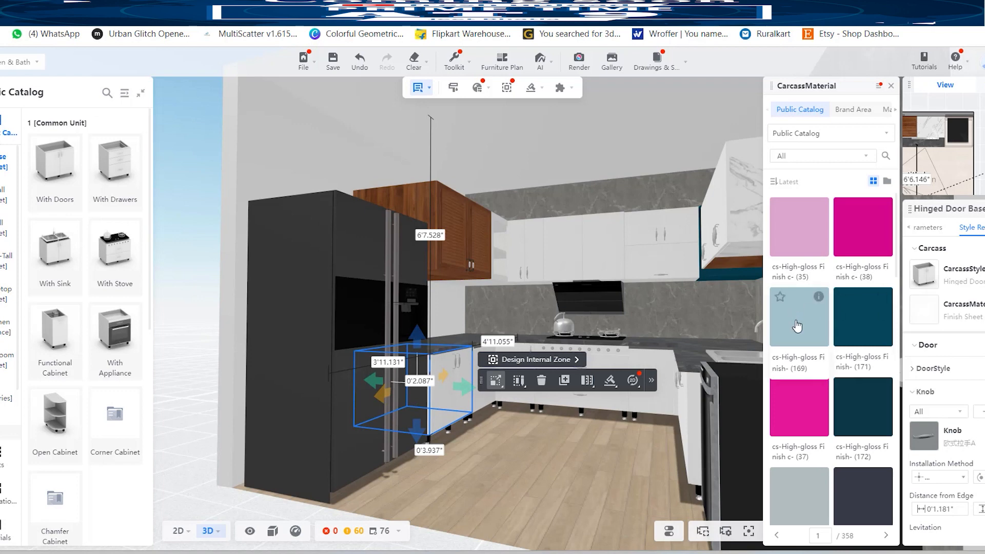
scroll(802, 310, down, 2)
scroll(802, 311, up, 5)
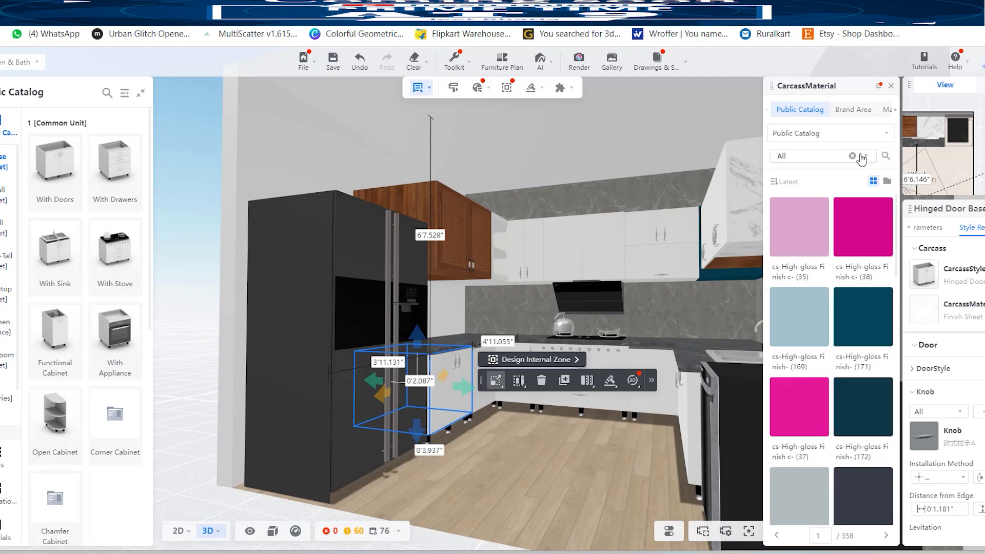